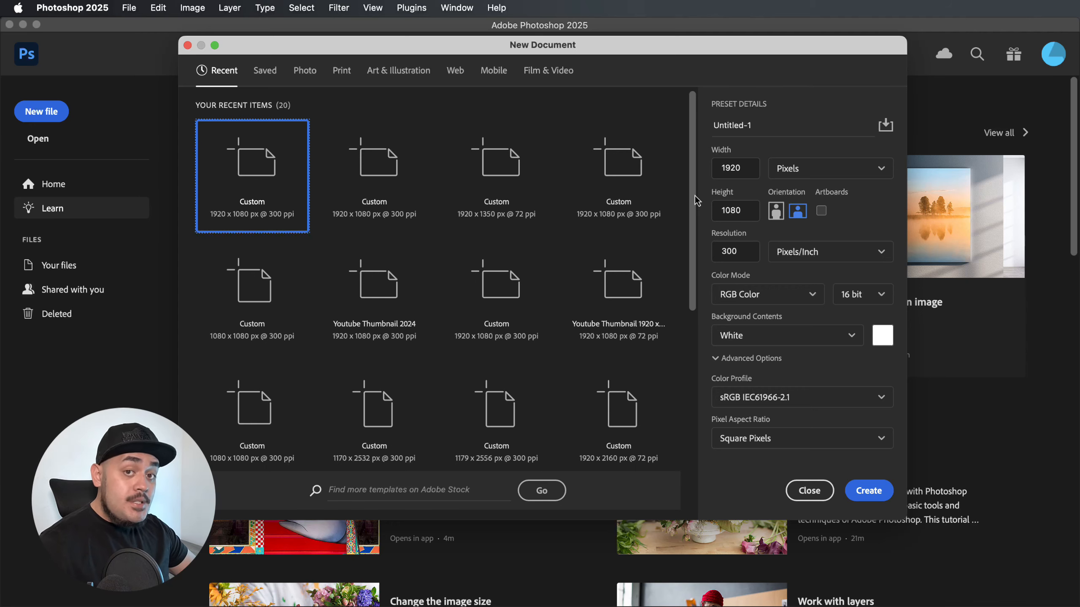
# Create a 1920 x 1080 px document at 300 ppi in 16-bit RGB with a white background.
pyautogui.click(863, 490)
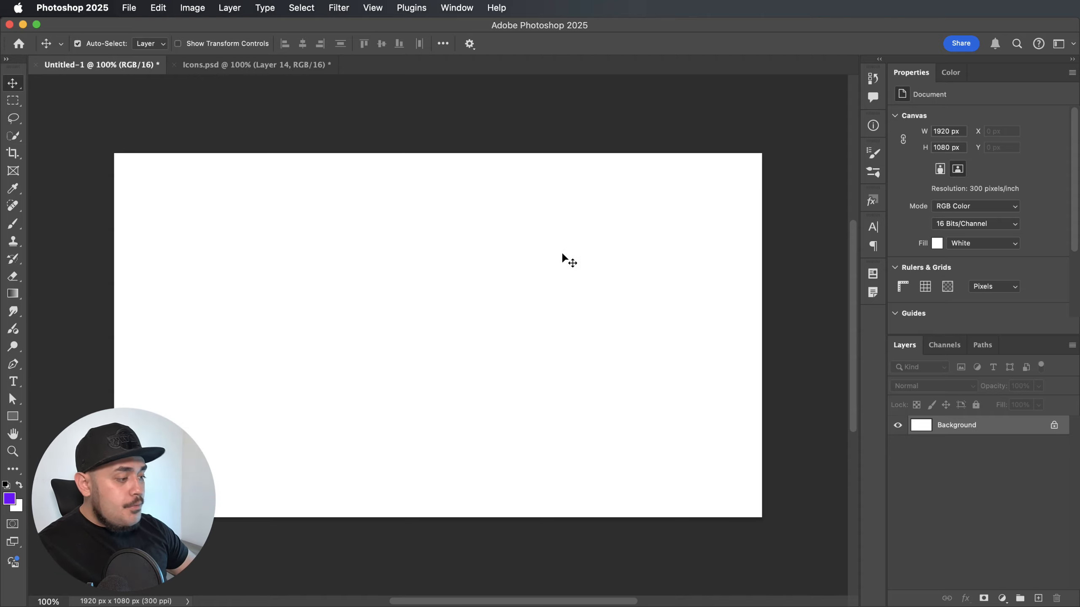
pyautogui.scroll(-2, 562, 258)
pyautogui.hscroll(-2, 562, 258)
# Add a Solid Color fill layer in medium grey #7b7b7b above the background.
pyautogui.click(1002, 599)
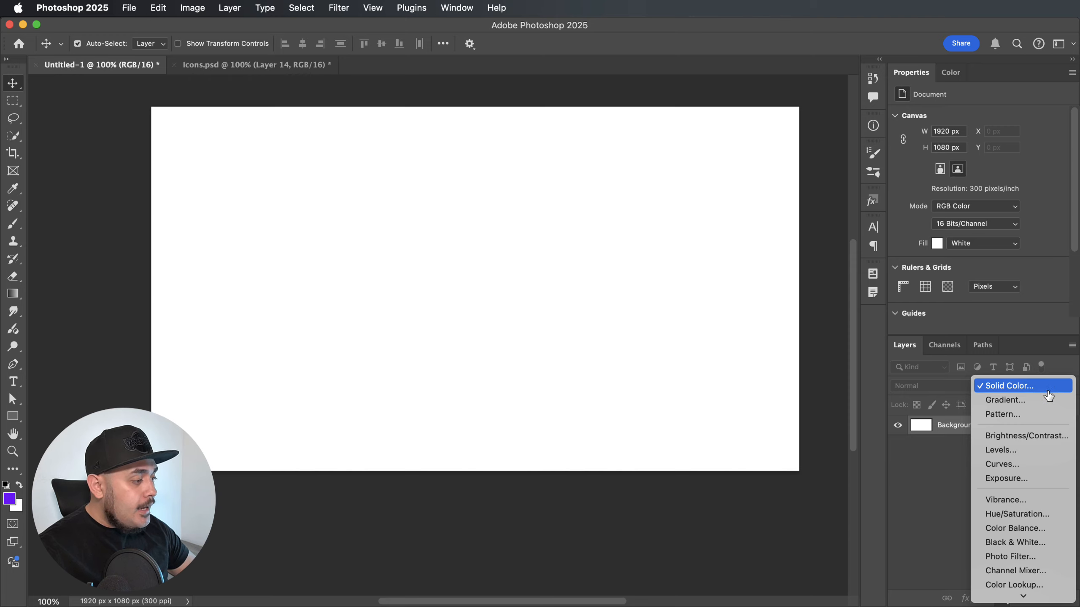
pyautogui.click(1033, 385)
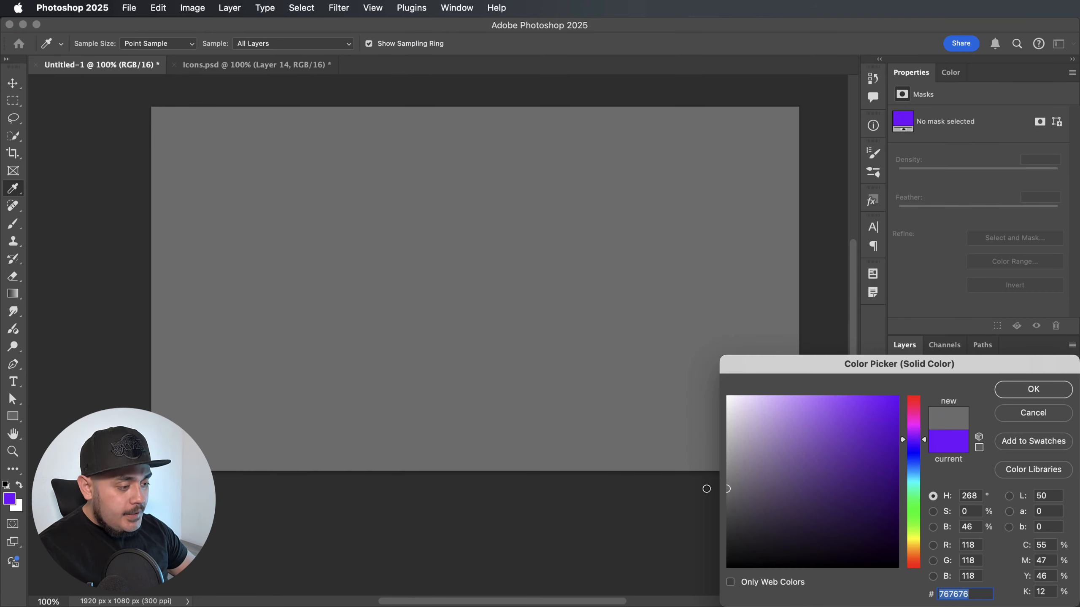
pyautogui.moveTo(727, 485); pyautogui.dragTo(703, 485)
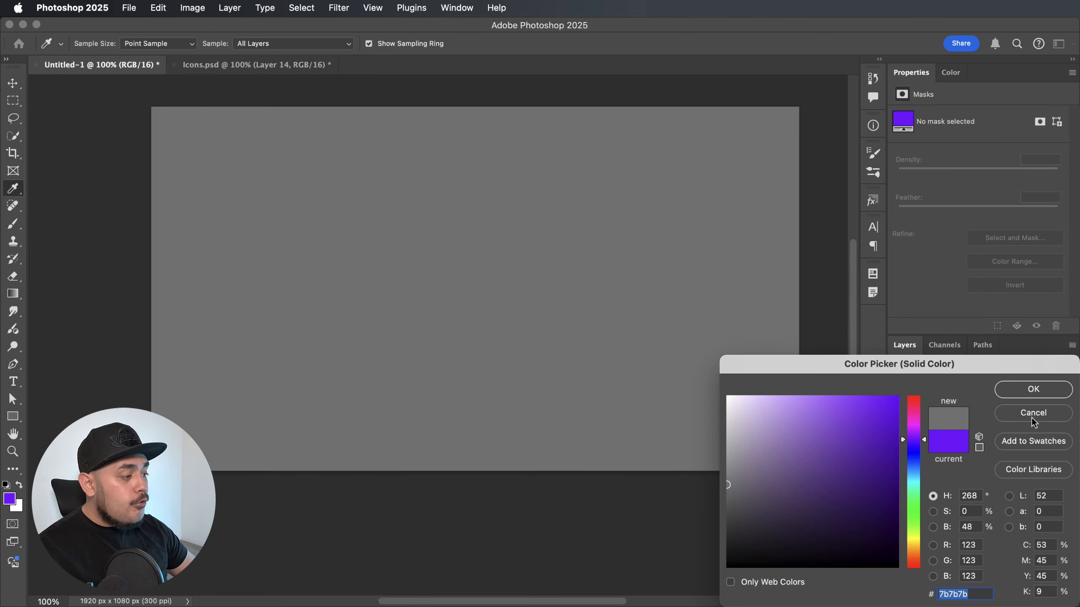
pyautogui.click(1041, 391)
pyautogui.scroll(2, 741, 351)
pyautogui.hscroll(2, 741, 352)
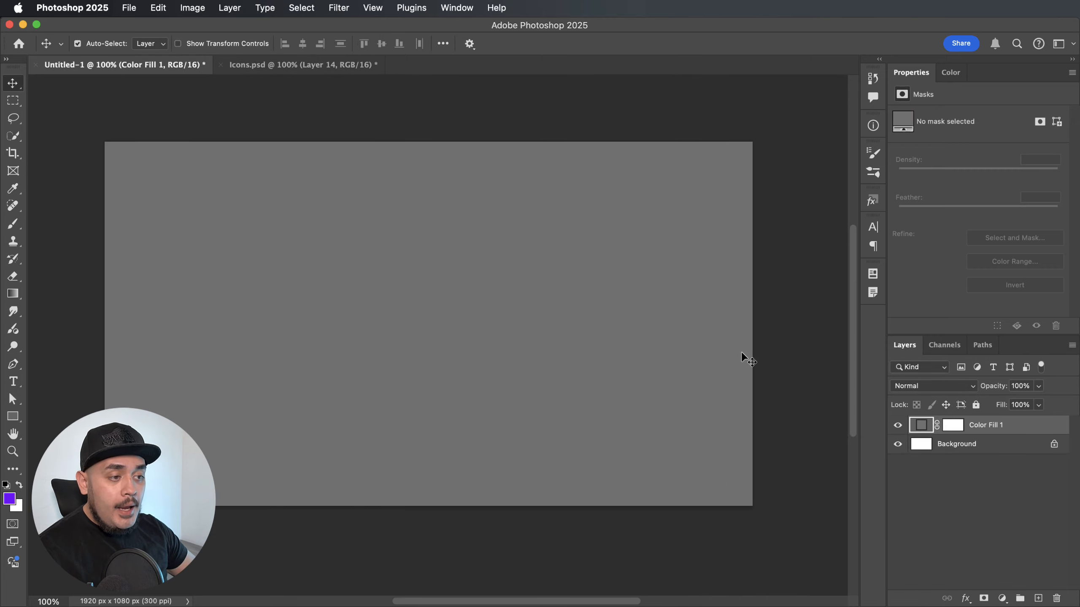
pyautogui.hscroll(-1, 742, 351)
pyautogui.press('super+0')
pyautogui.press('super+minus')
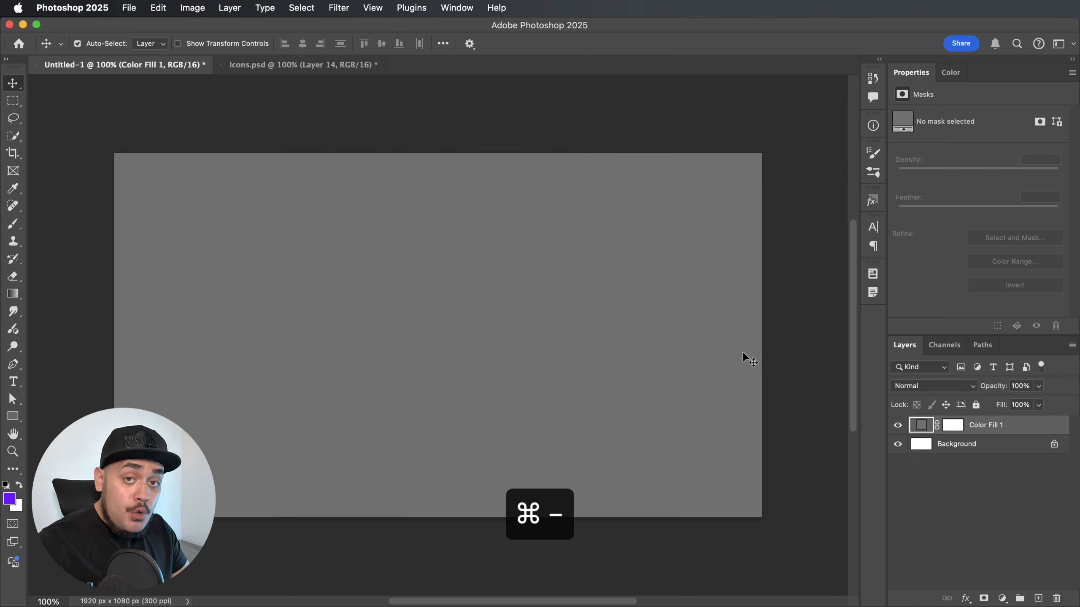
# Copy the Instagram and TikTok icon layers together from Icons.psd into the Untitled-1 document.
pyautogui.hotkey('ctrl', 'Tab')
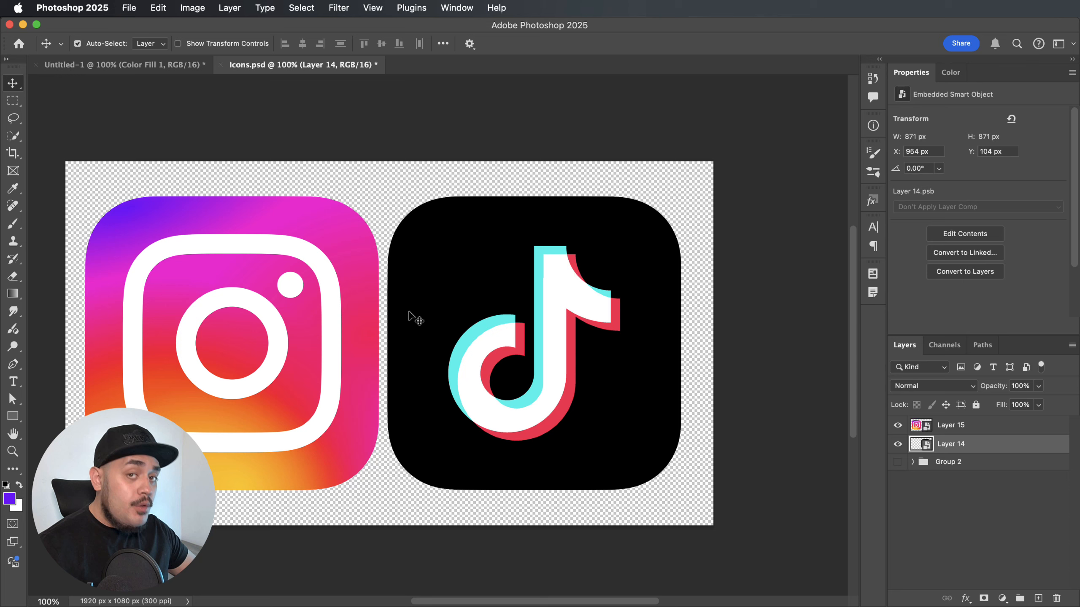
pyautogui.click(1003, 426)
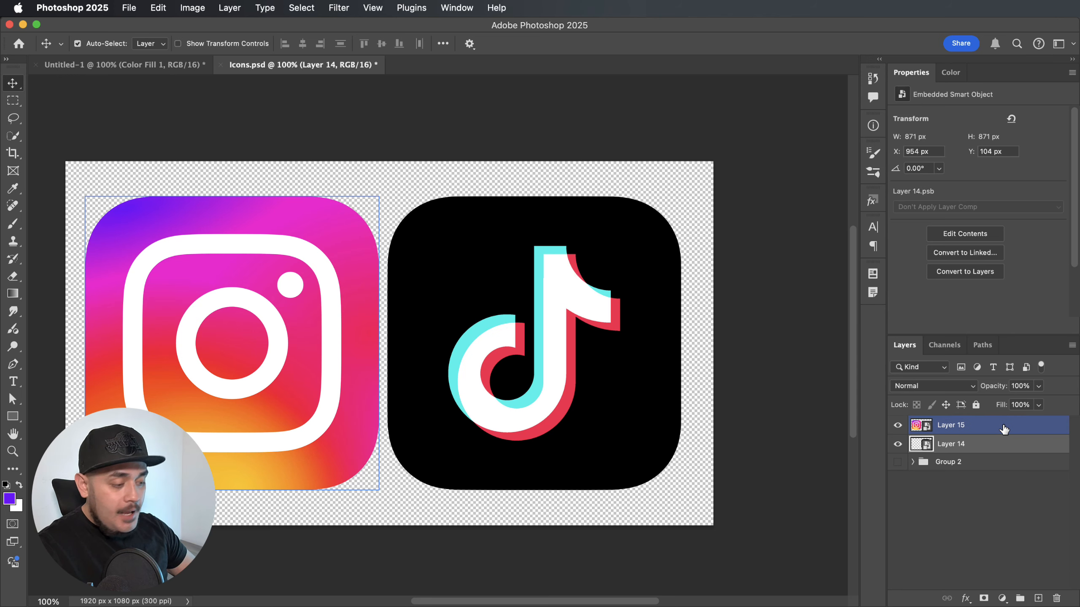
pyautogui.keyDown('super'); pyautogui.click(1003, 427); pyautogui.keyUp('super')
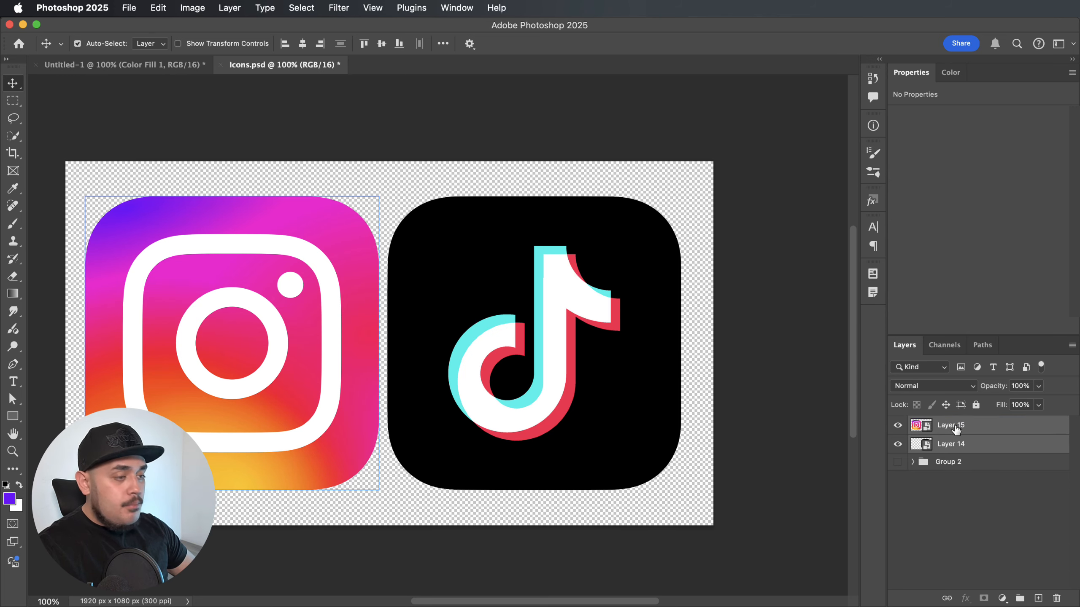
pyautogui.moveTo(955, 429); pyautogui.dragTo(382, 304)
# Move both icons together about 178 px right and 93 px down so they sit centred on the canvas.
pyautogui.press('super+t')
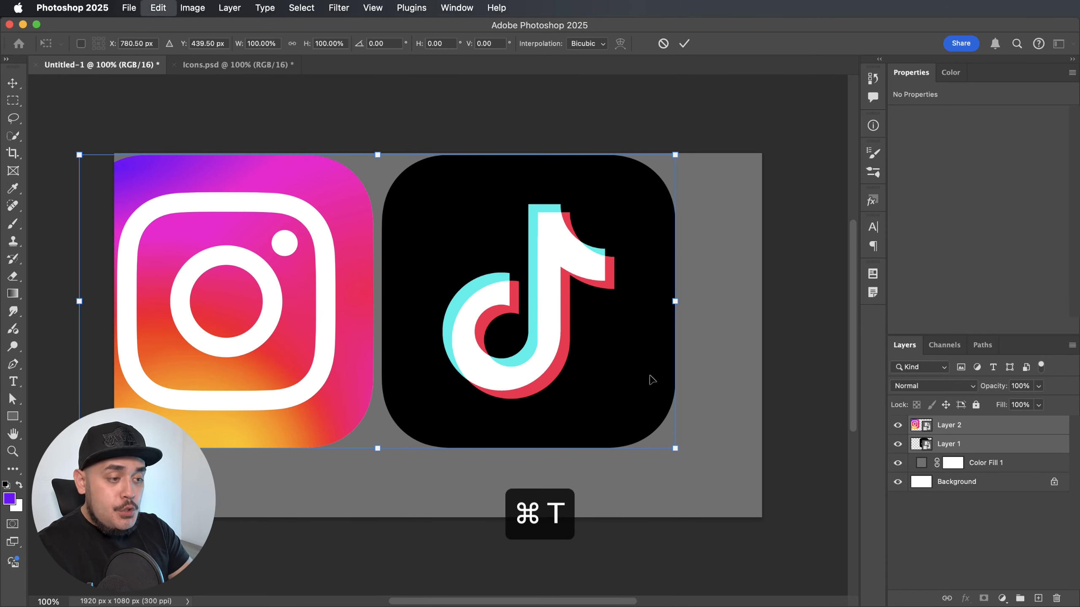
pyautogui.moveTo(622, 379); pyautogui.dragTo(685, 410)
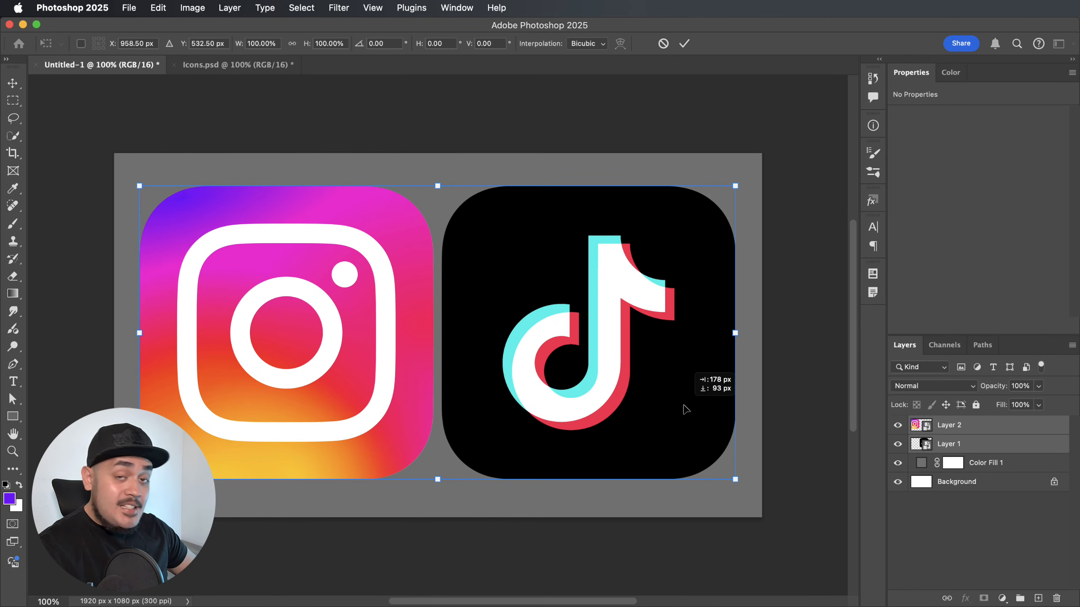
pyautogui.press('Return')
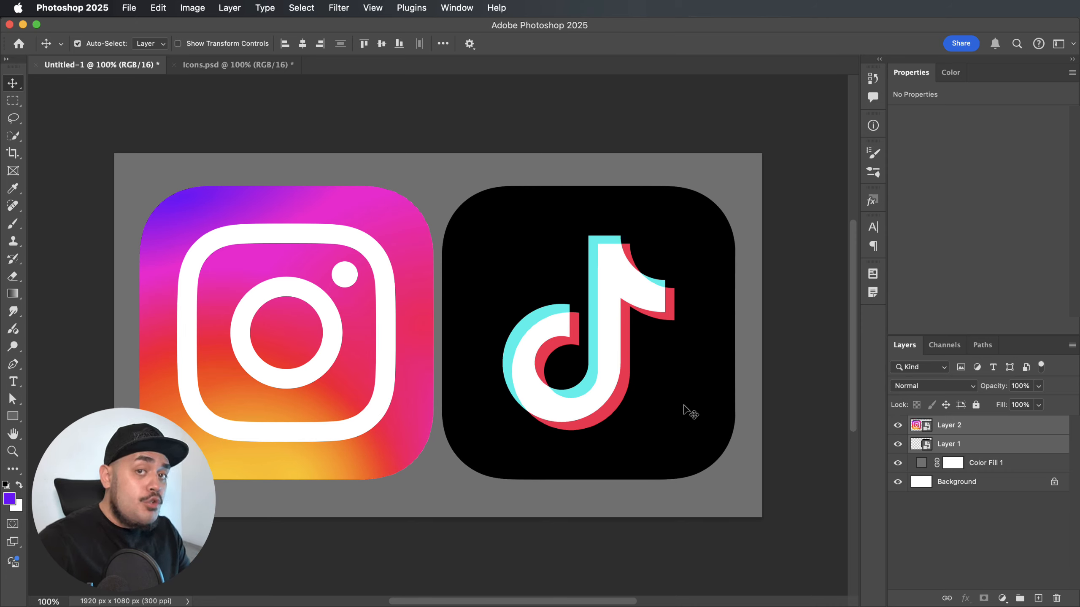
# Rename the Instagram icon's layer as INSTAGRAM and the TikTok icon's layer as TIKTOK.
pyautogui.click(808, 405)
pyautogui.doubleClick(954, 425)
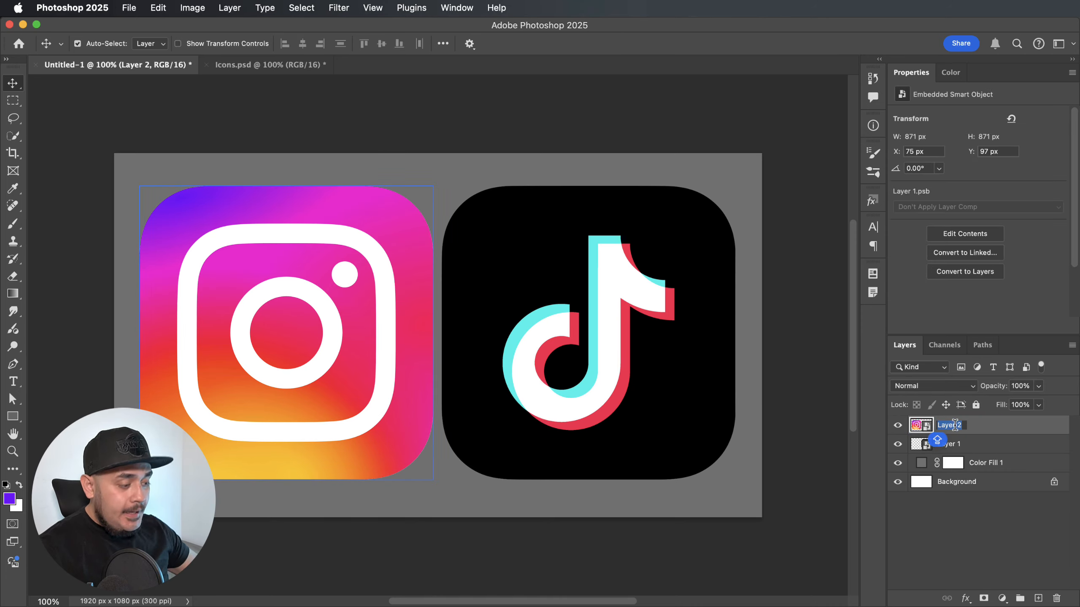
pyautogui.write('INSTAGRAM')
pyautogui.click(956, 429)
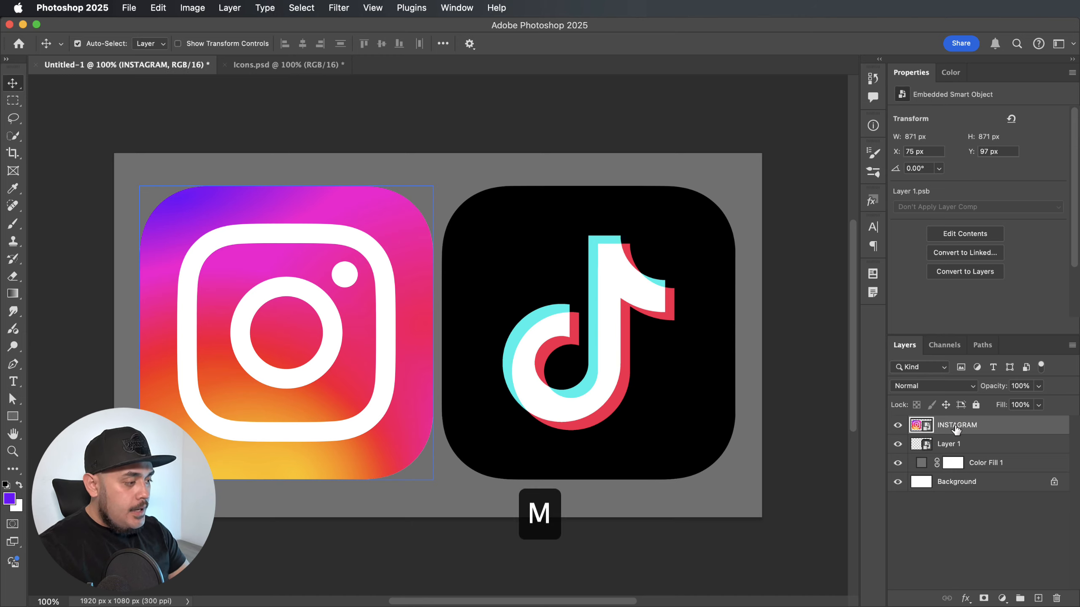
pyautogui.doubleClick(949, 443)
pyautogui.write('TIK')
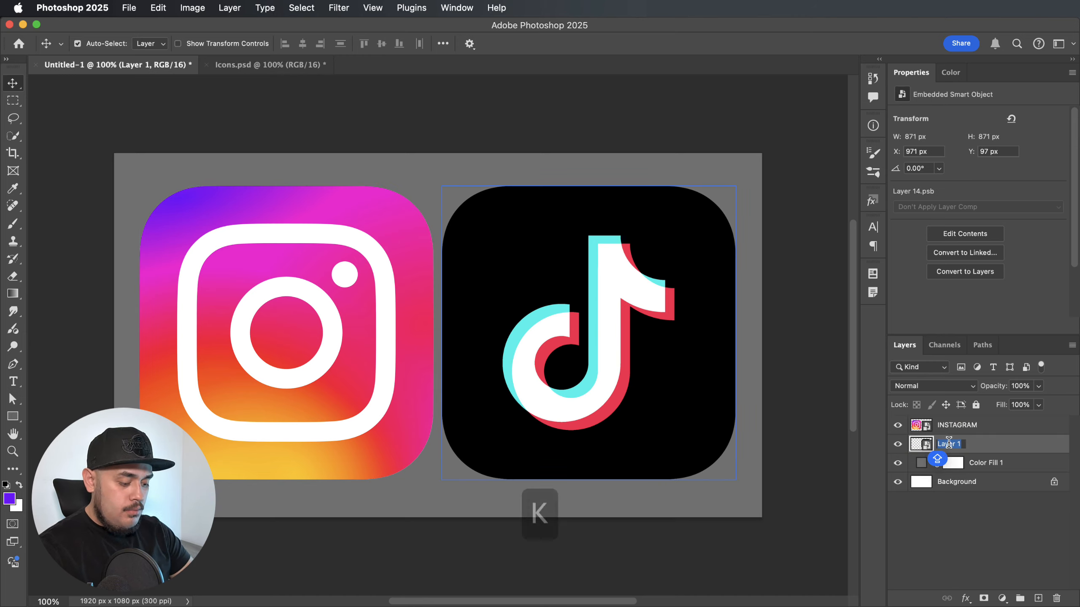
pyautogui.write('TOK')
pyautogui.press('Return')
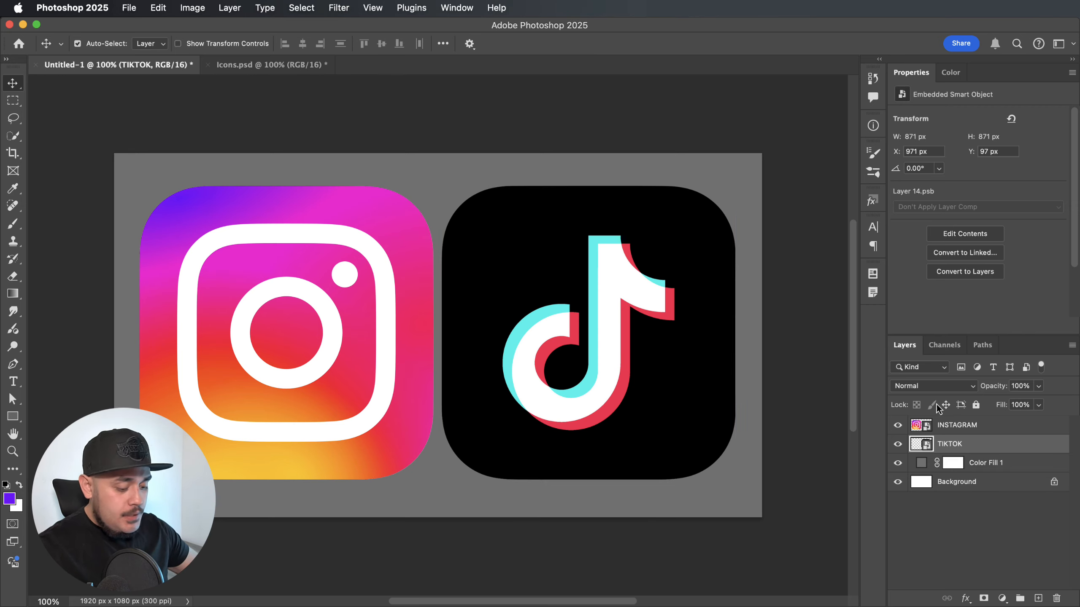
# Put the TIKTOK layer into its own group and name the group TIKTOK.
pyautogui.press('super')
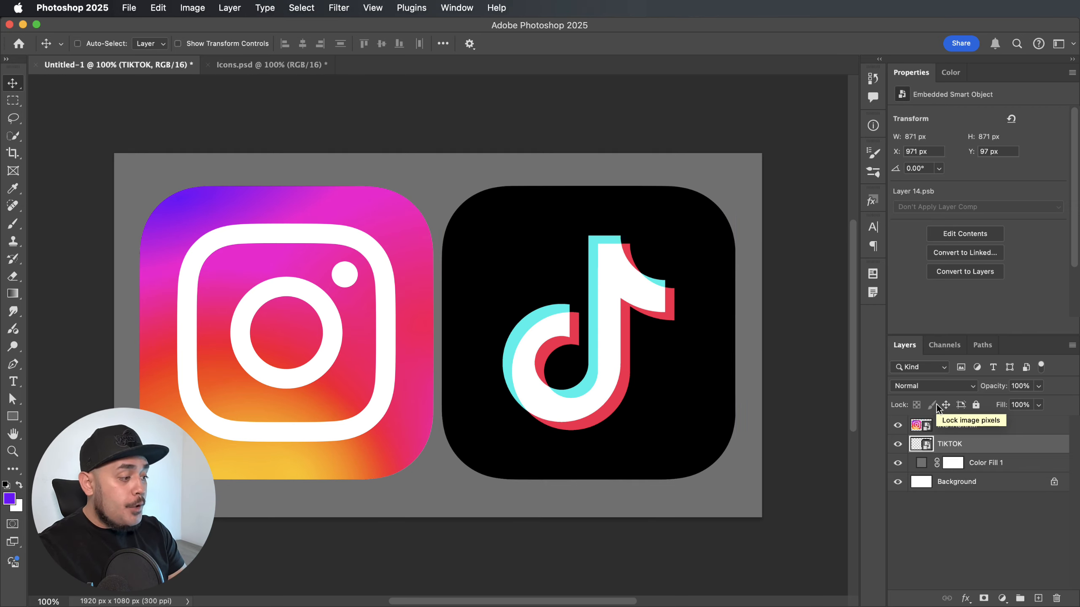
pyautogui.press('super+g')
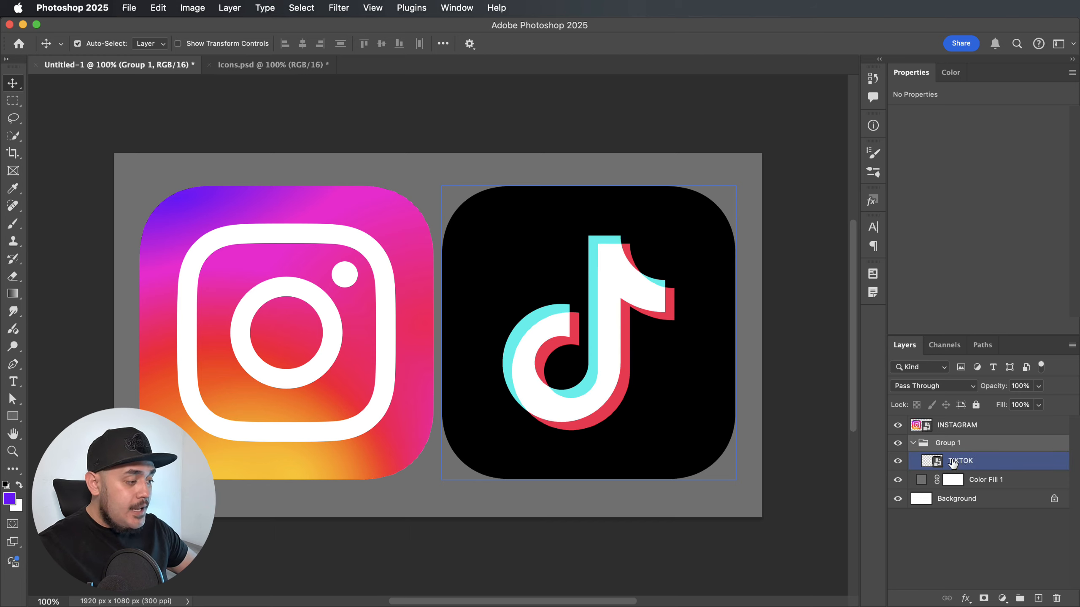
pyautogui.doubleClick(948, 443)
pyautogui.write('TI')
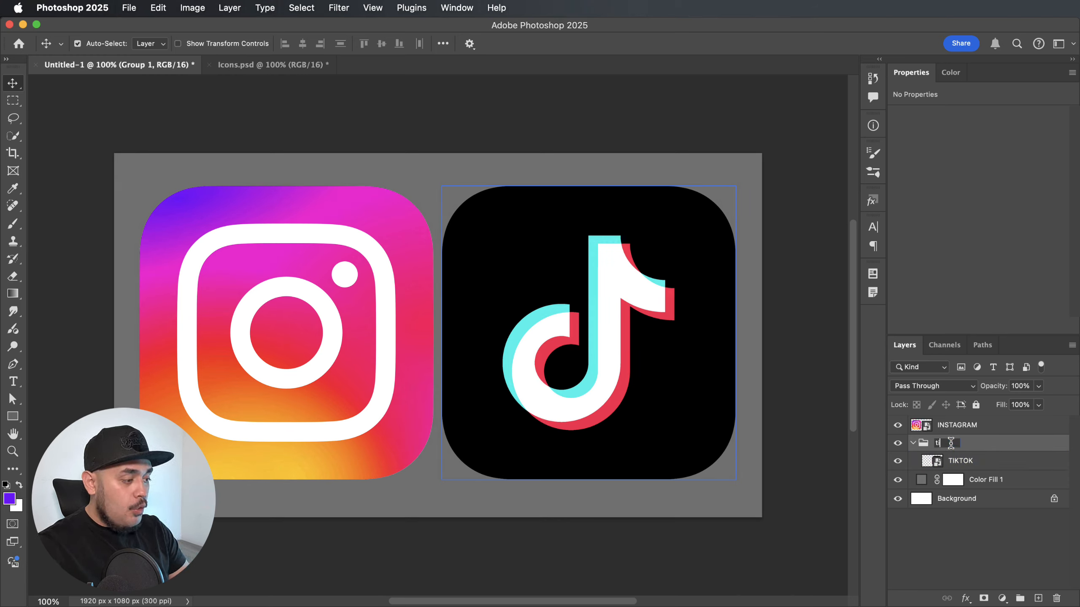
pyautogui.write('KTOK')
pyautogui.click(962, 434)
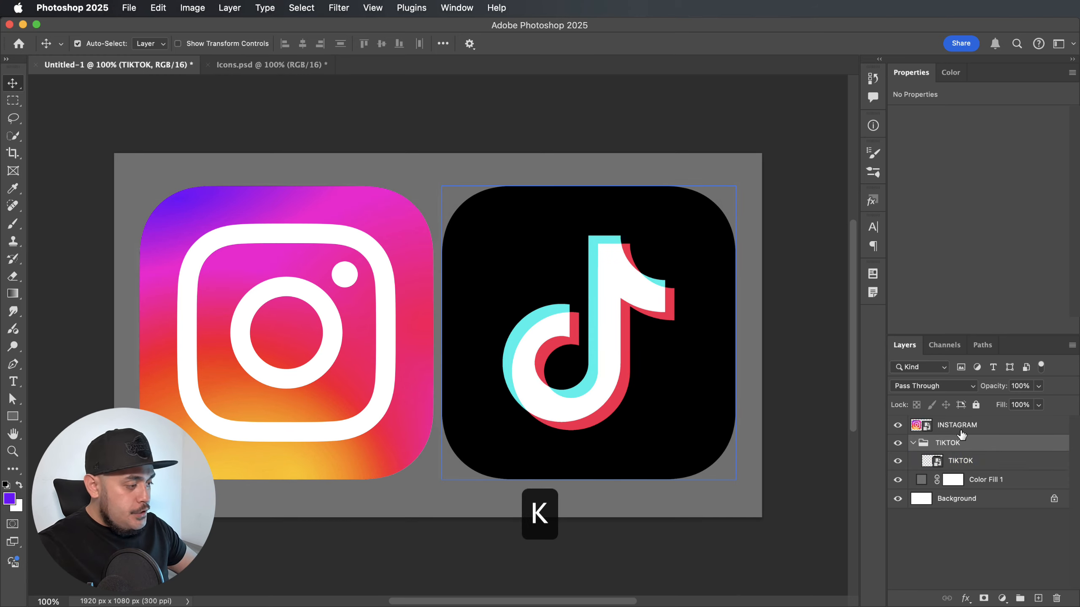
# Put the INSTAGRAM layer into a group named INSTAGRAM and collapse both layer groups.
pyautogui.click(961, 429)
pyautogui.press('super+g')
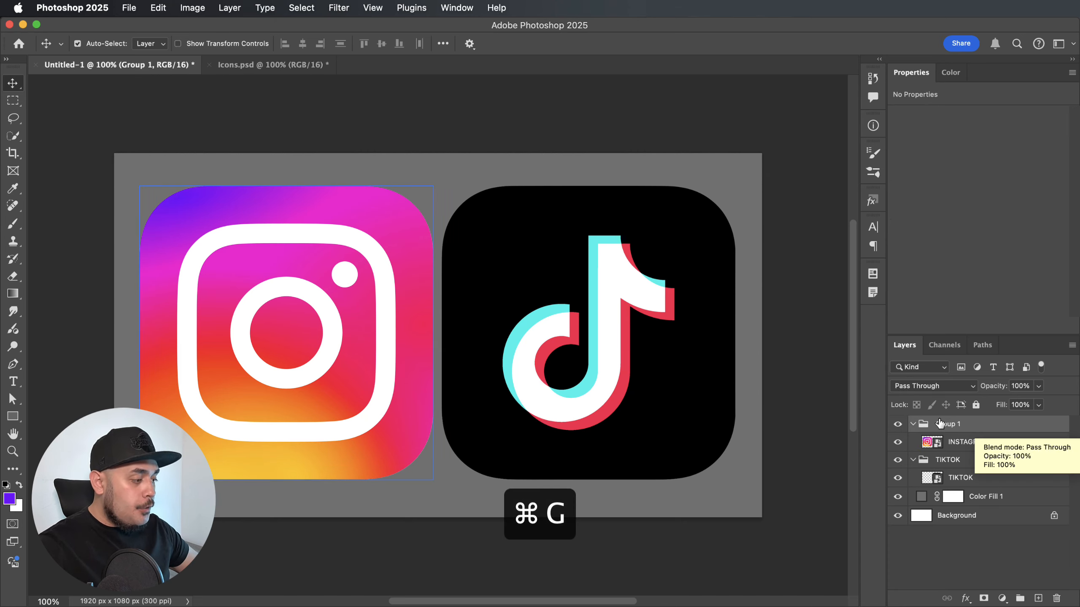
pyautogui.doubleClick(939, 424)
pyautogui.write('INSTAG')
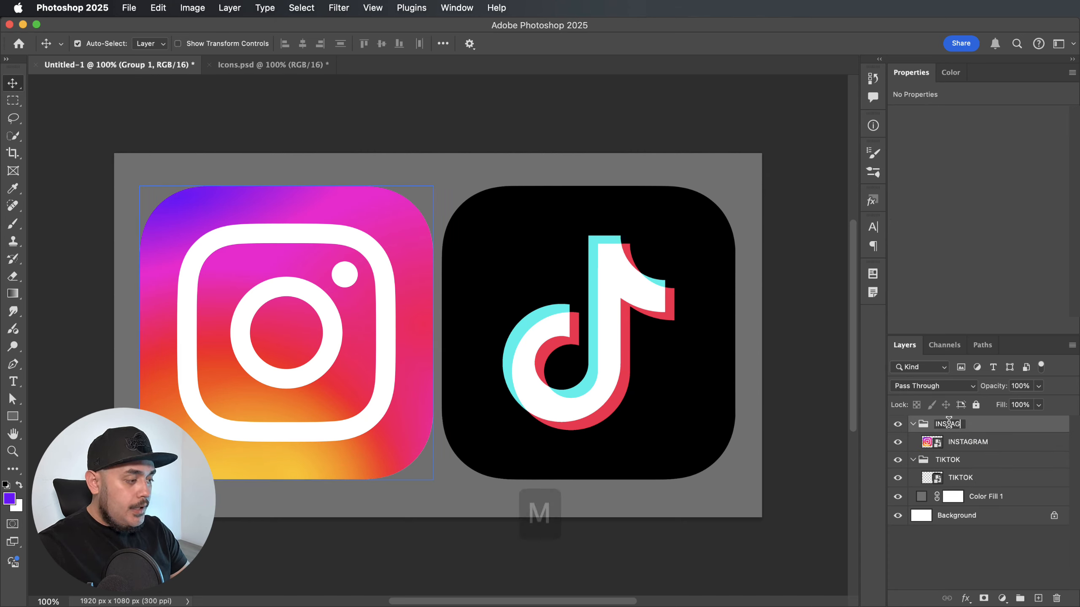
pyautogui.write('RAM')
pyautogui.press('Return')
pyautogui.click(912, 424)
pyautogui.click(915, 441)
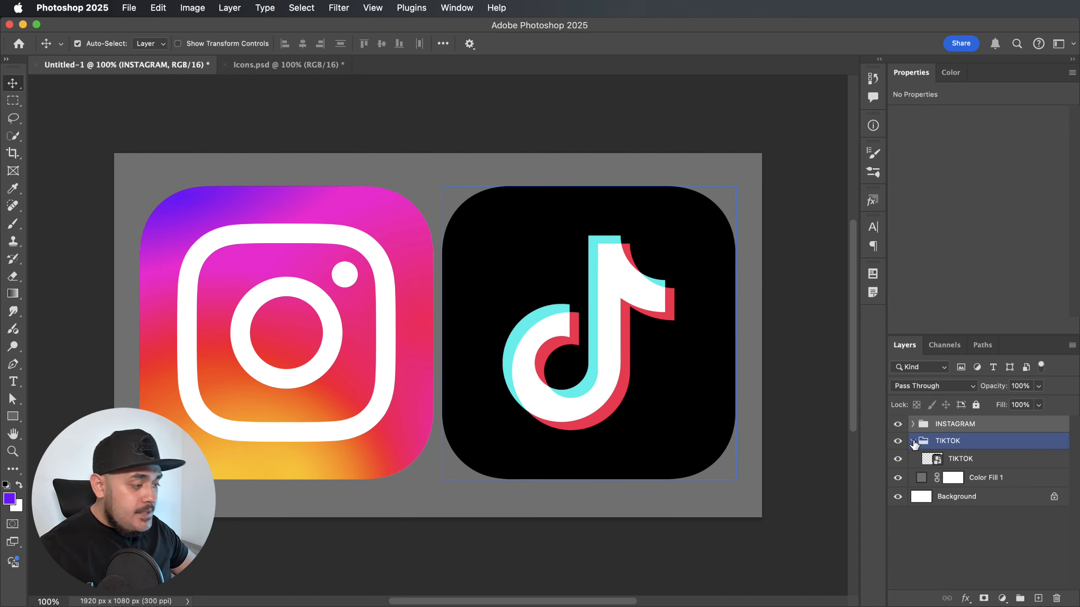
pyautogui.click(913, 441)
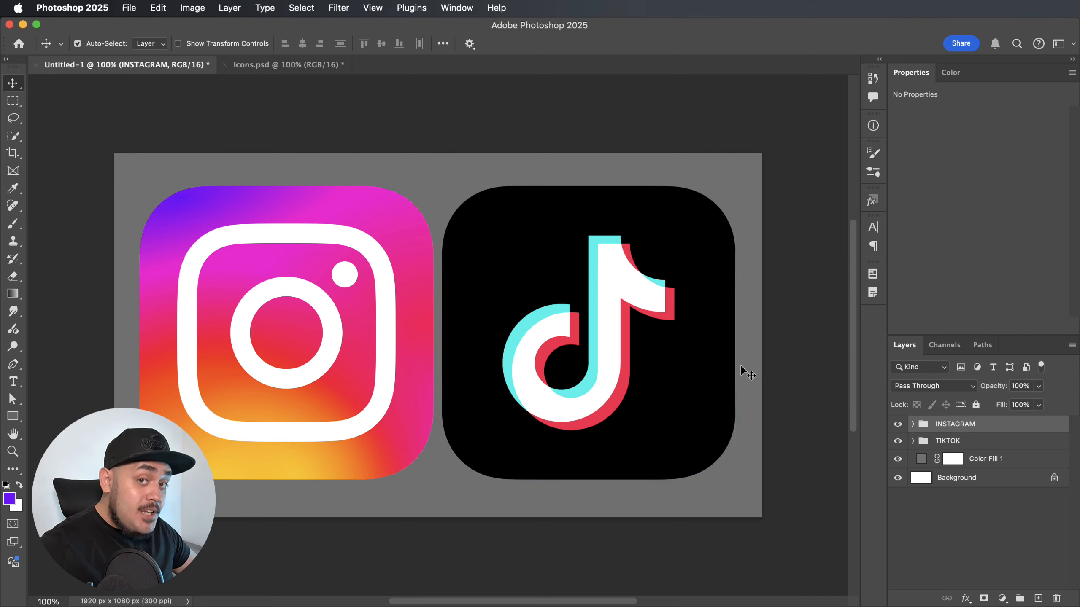
# Hide the TIKTOK group and move the Instagram icon to about the middle of the canvas.
pyautogui.click(919, 446)
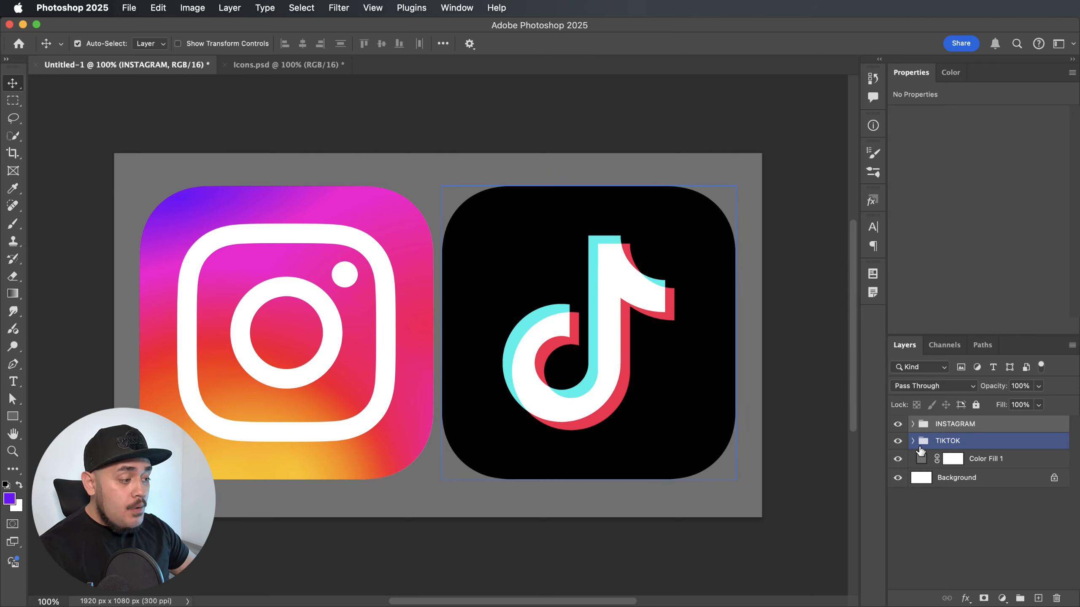
pyautogui.click(897, 441)
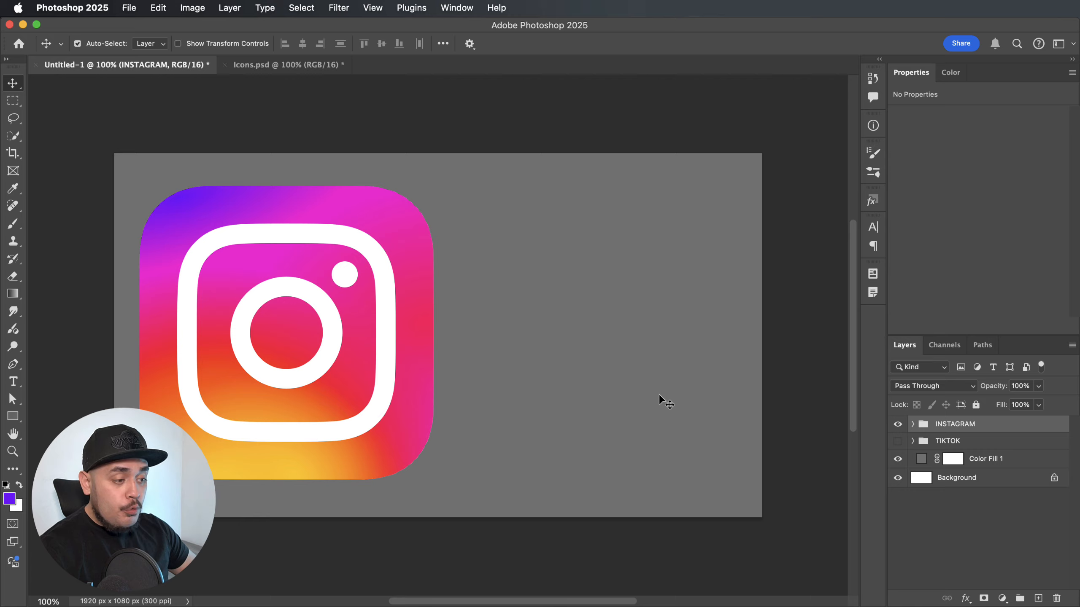
pyautogui.moveTo(314, 304); pyautogui.dragTo(477, 311)
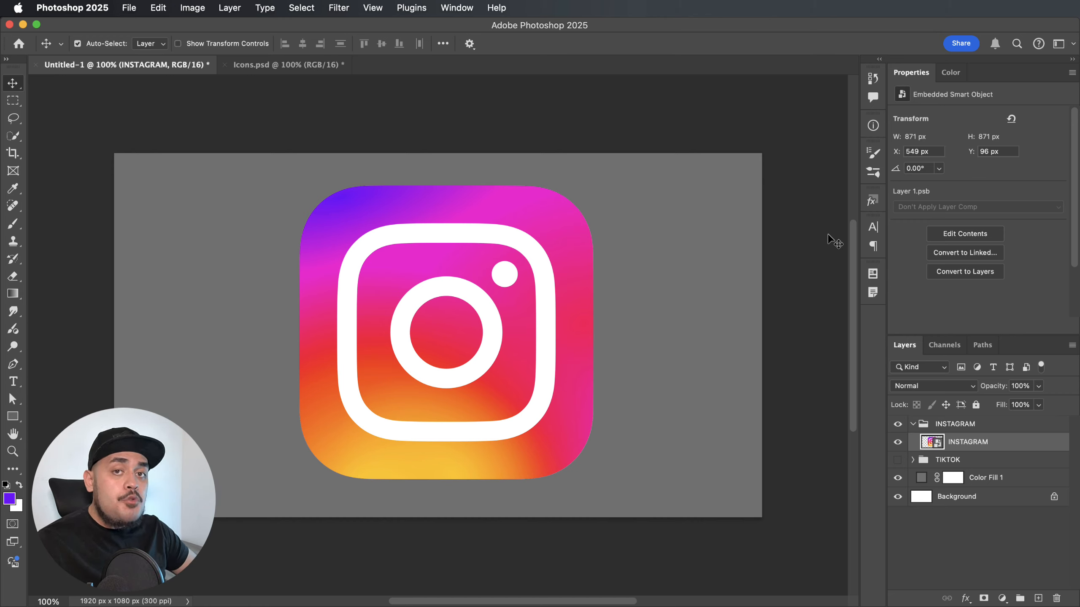
# Scale the Instagram icon down to about 405 x 405 px and shift it slightly to about X 765 px, Y 345 px.
pyautogui.press('super')
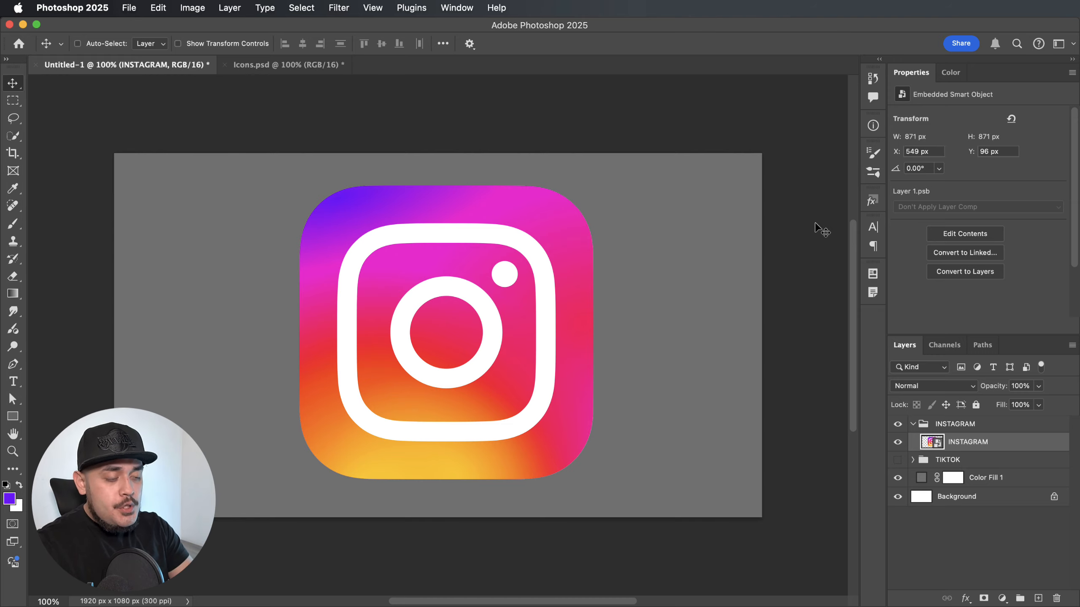
pyautogui.press('super+t')
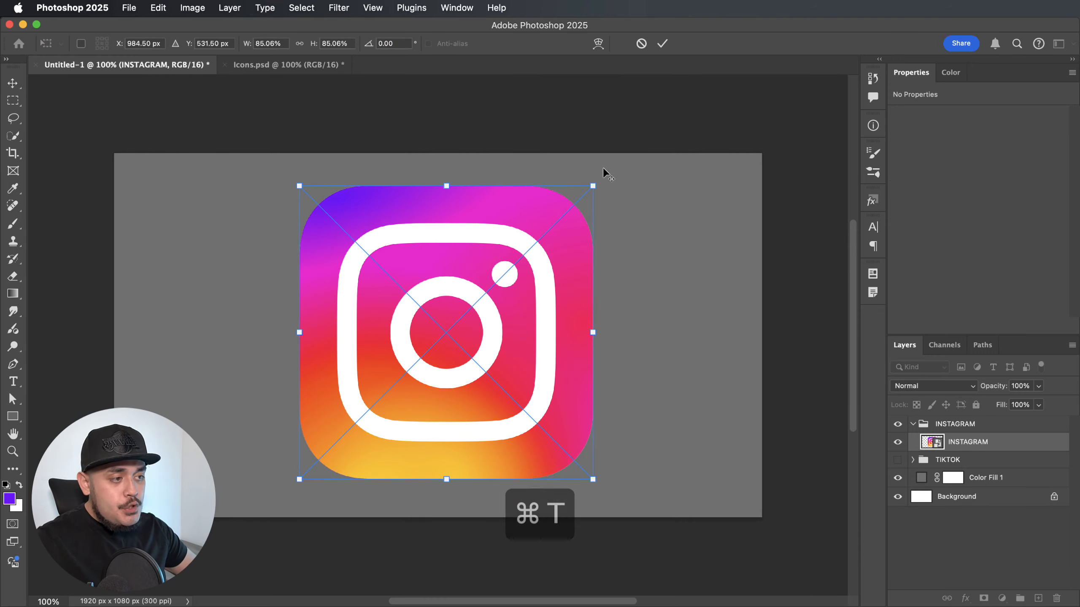
pyautogui.moveTo(598, 186); pyautogui.dragTo(507, 256)
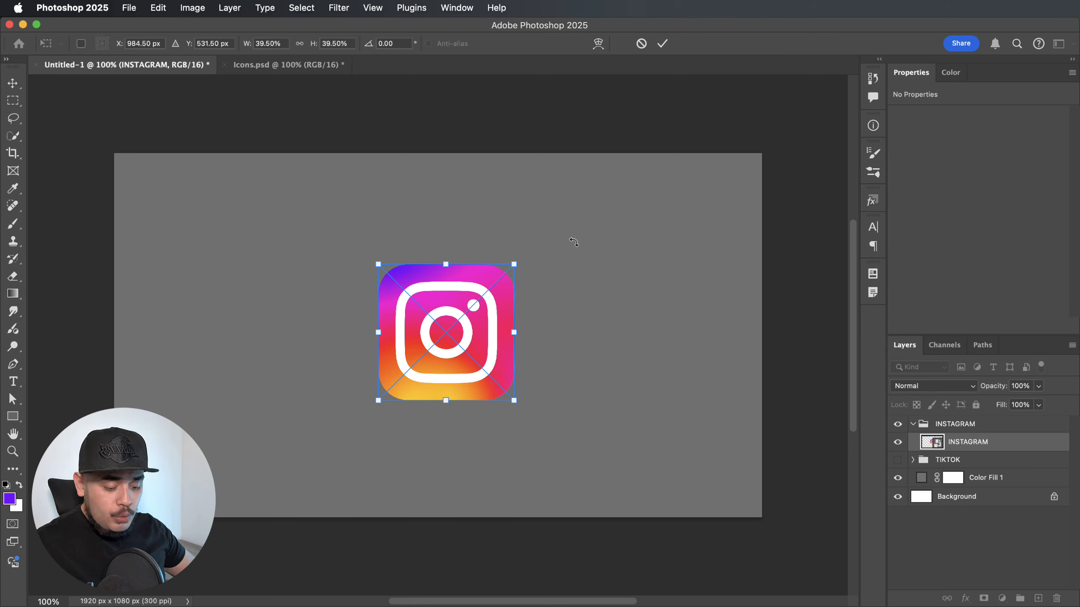
pyautogui.press('Return')
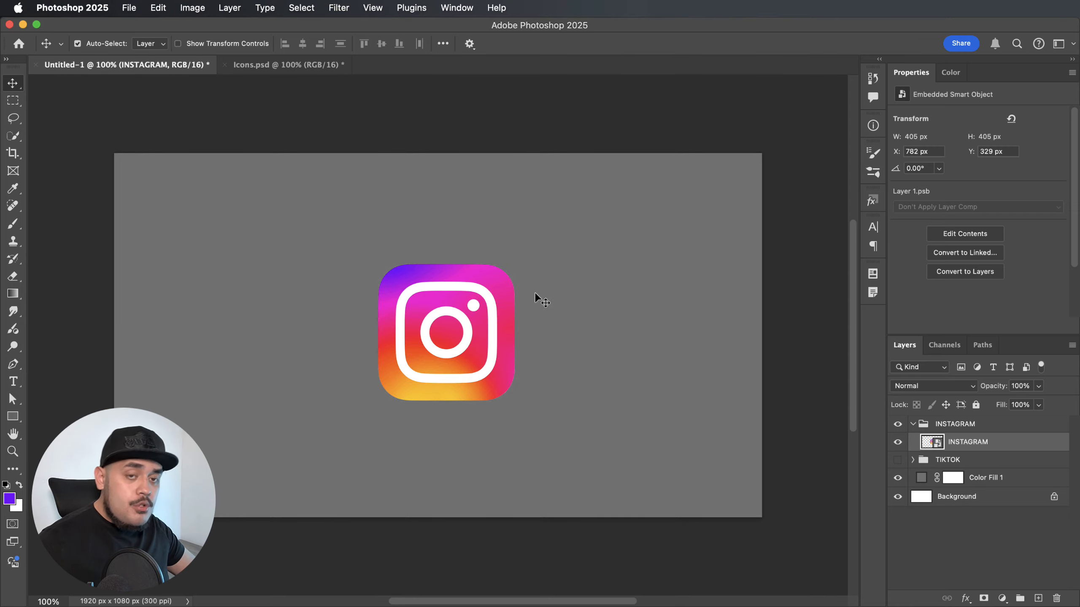
pyautogui.moveTo(464, 326); pyautogui.dragTo(457, 331)
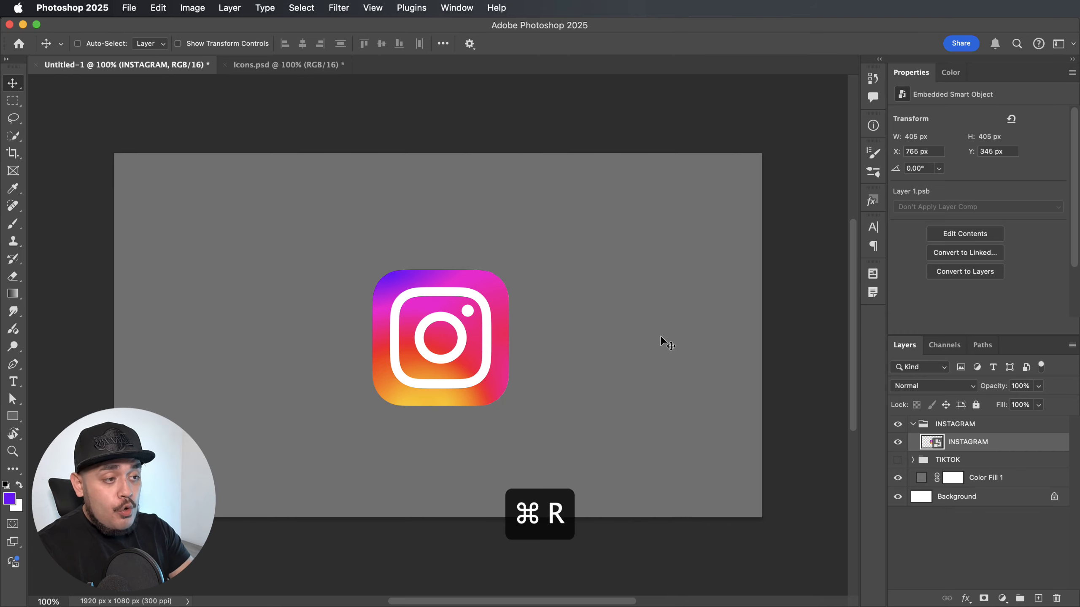
# Show the rulers and place horizontal guides along the top and bottom edges of the Instagram icon.
pyautogui.press('super+r')
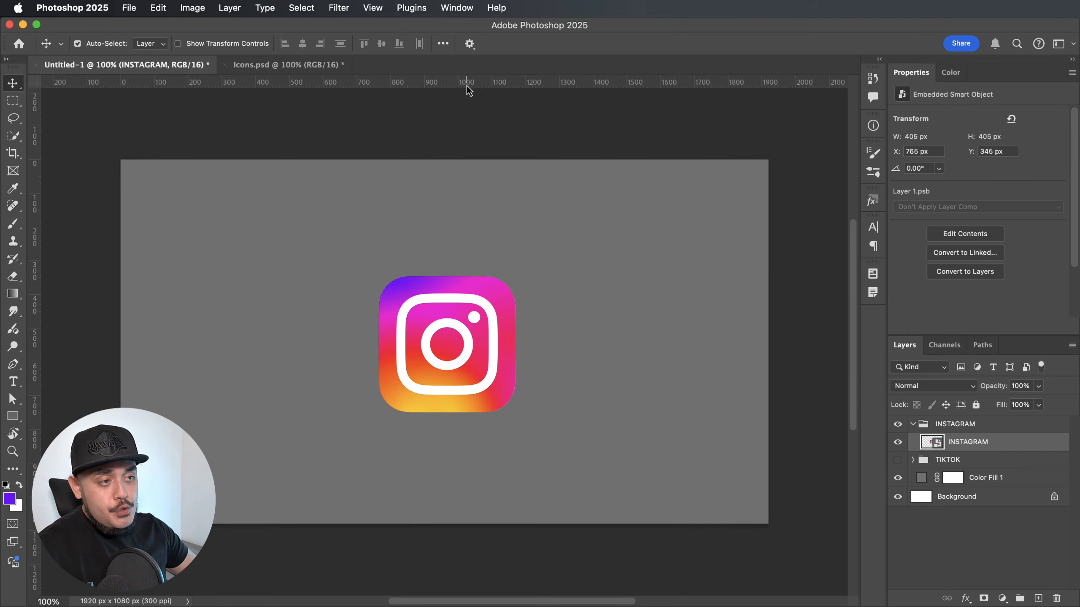
pyautogui.moveTo(465, 85); pyautogui.dragTo(460, 275)
pyautogui.moveTo(485, 83); pyautogui.dragTo(455, 412)
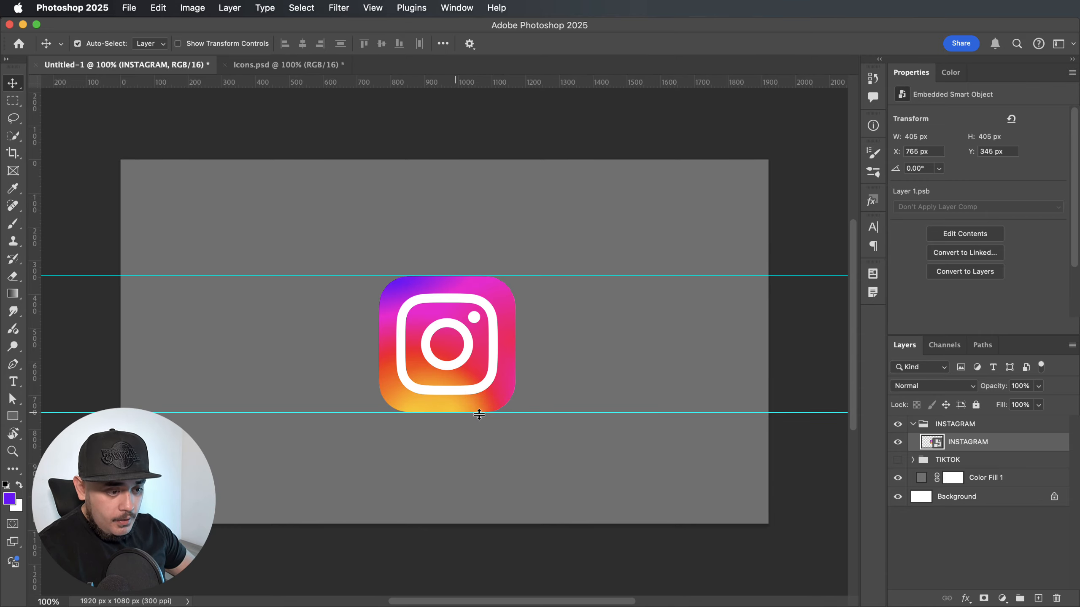
# Check the two guides up close against the icon's top and bottom edges and hide the guides.
pyautogui.press('super+equal')
pyautogui.press('super+equal')
pyautogui.press('super+equal')
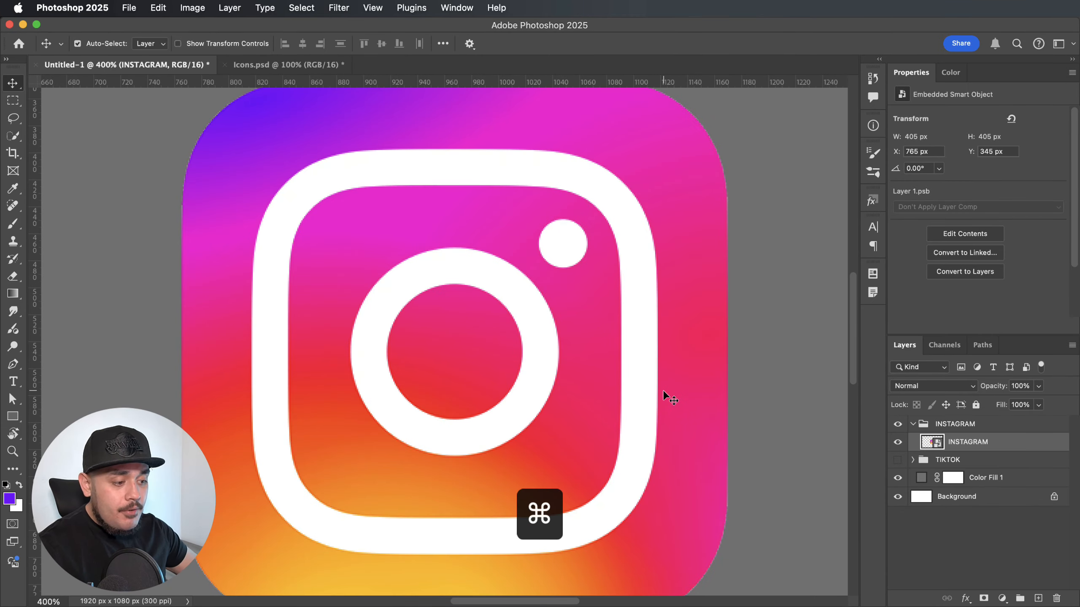
pyautogui.scroll(5, 680, 378)
pyautogui.moveTo(752, 170); pyautogui.dragTo(749, 169)
pyautogui.scroll(-10, 745, 294)
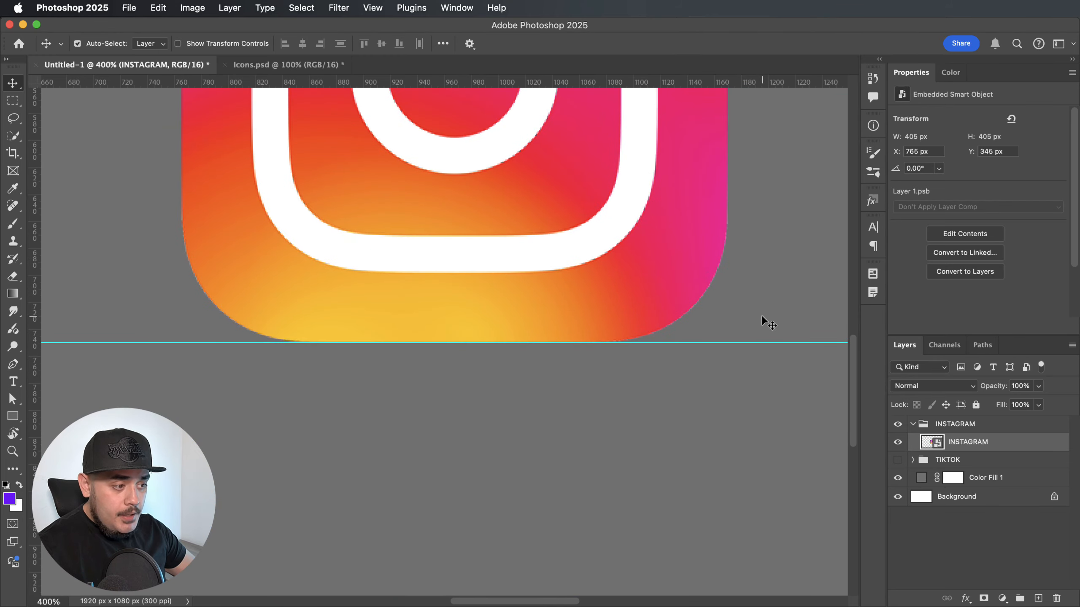
pyautogui.click(763, 315)
pyautogui.press('super+minus')
pyautogui.press('super+minus')
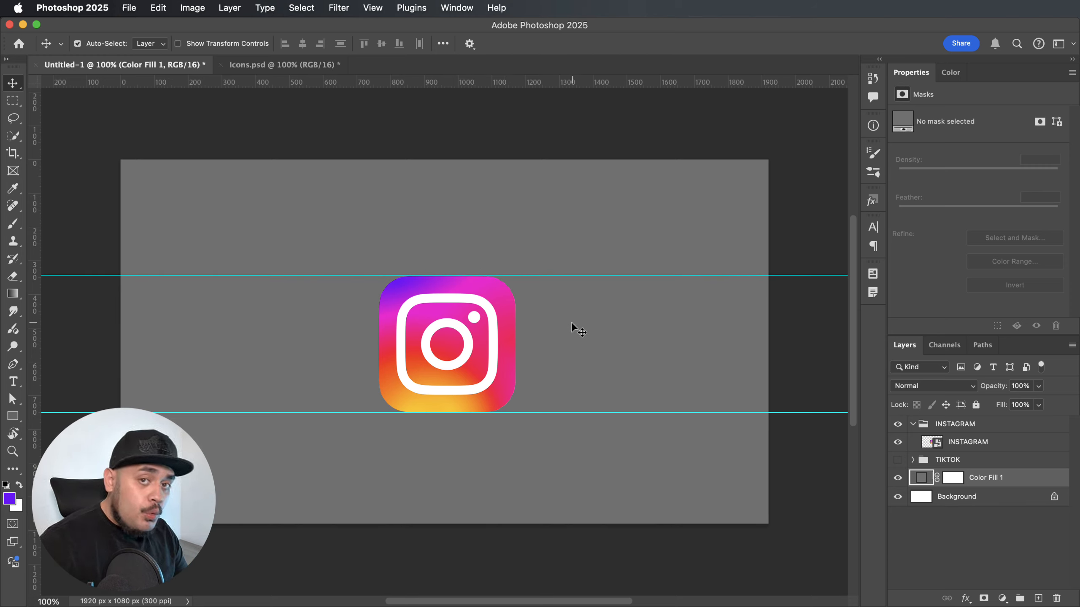
pyautogui.press('super+semicolon')
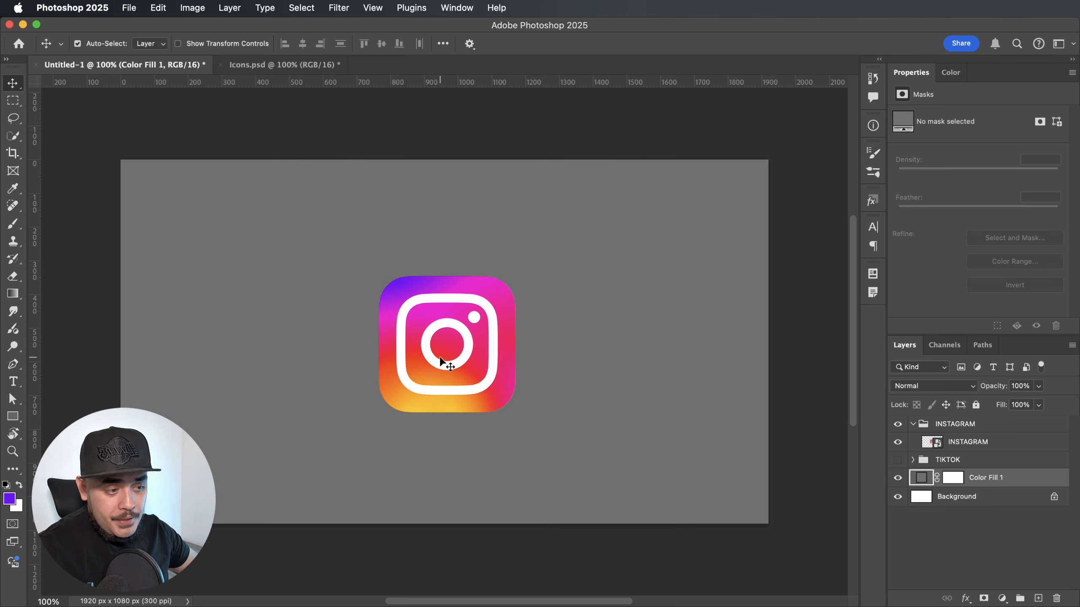
# Duplicate the Instagram icon leftward to about X 678 px, Y 345 px and move the copy's layer below the INSTAGRAM group.
pyautogui.click(418, 367)
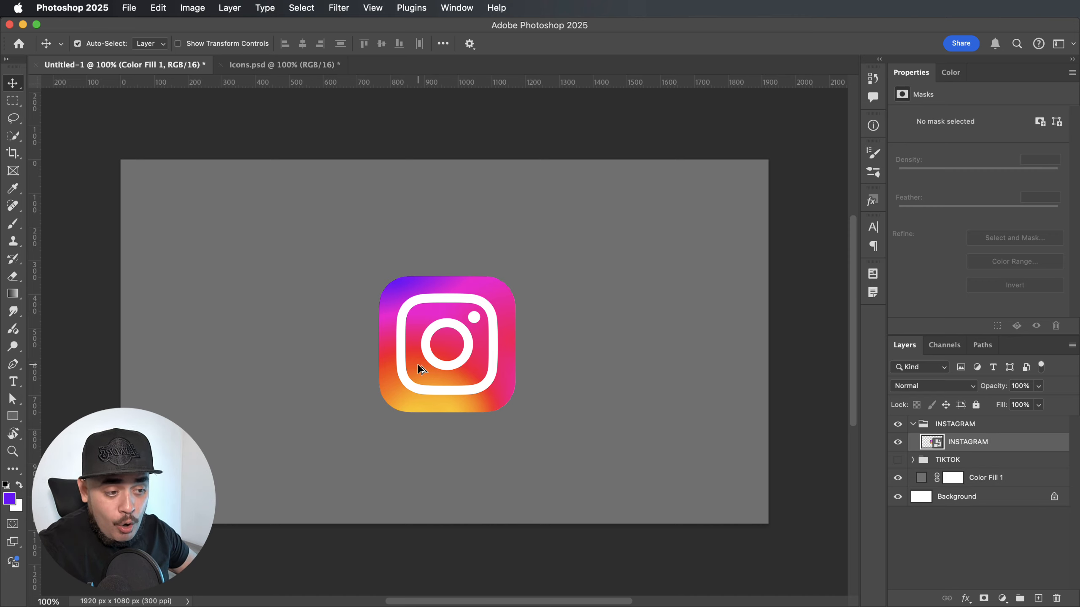
pyautogui.moveTo(418, 366); pyautogui.dragTo(388, 365)
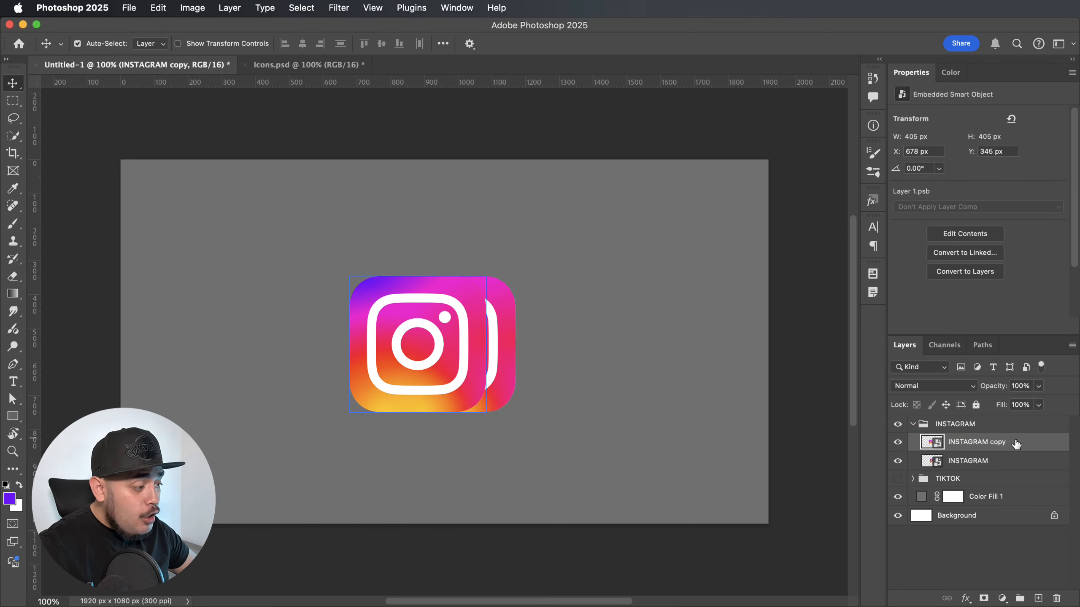
pyautogui.moveTo(1003, 445); pyautogui.dragTo(983, 465)
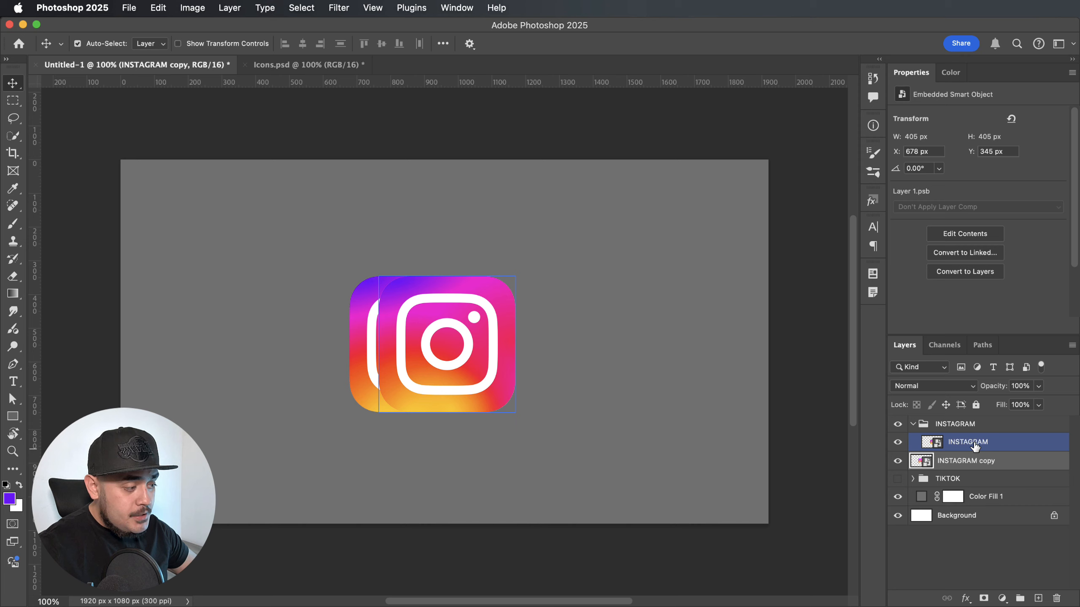
# Rename the copied icon layer INSTAGRAM BEHIND.
pyautogui.doubleClick(984, 465)
pyautogui.write('INSTA')
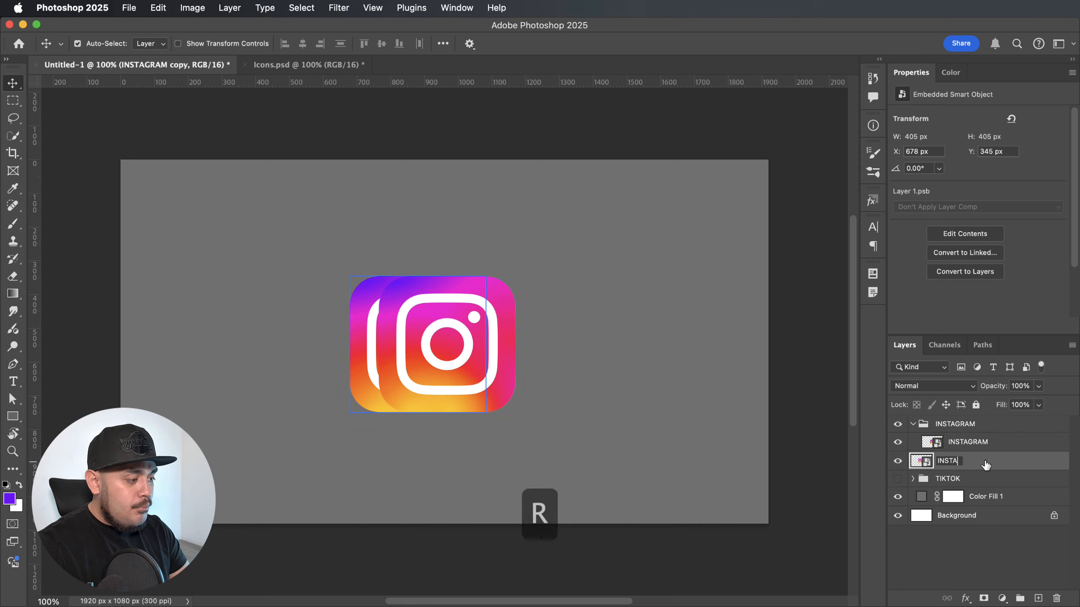
pyautogui.write('GRAM BEH')
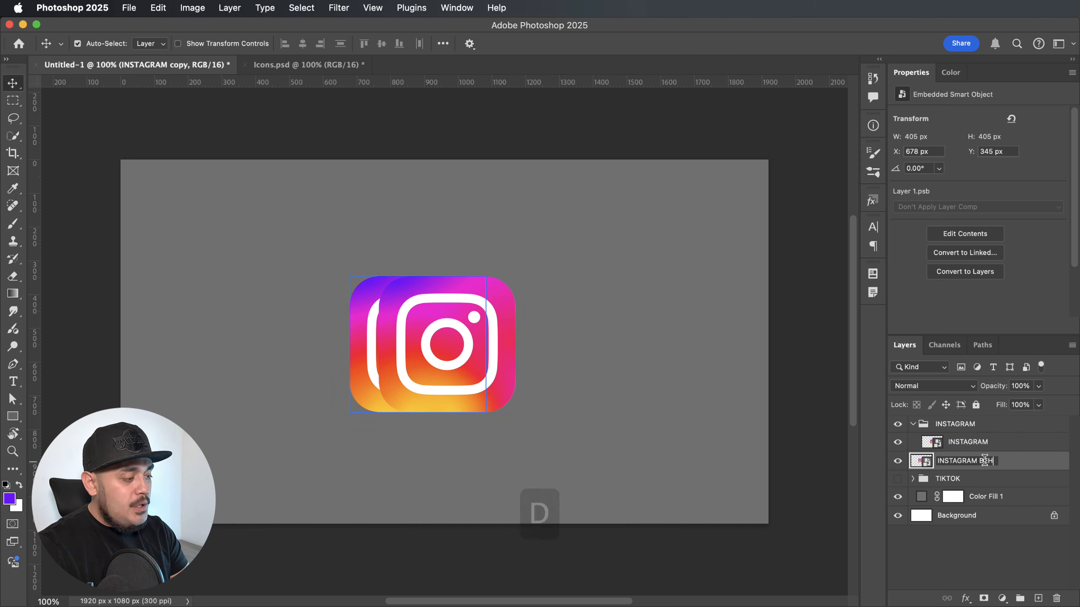
pyautogui.write('IND')
pyautogui.press('Return')
pyautogui.click(935, 450)
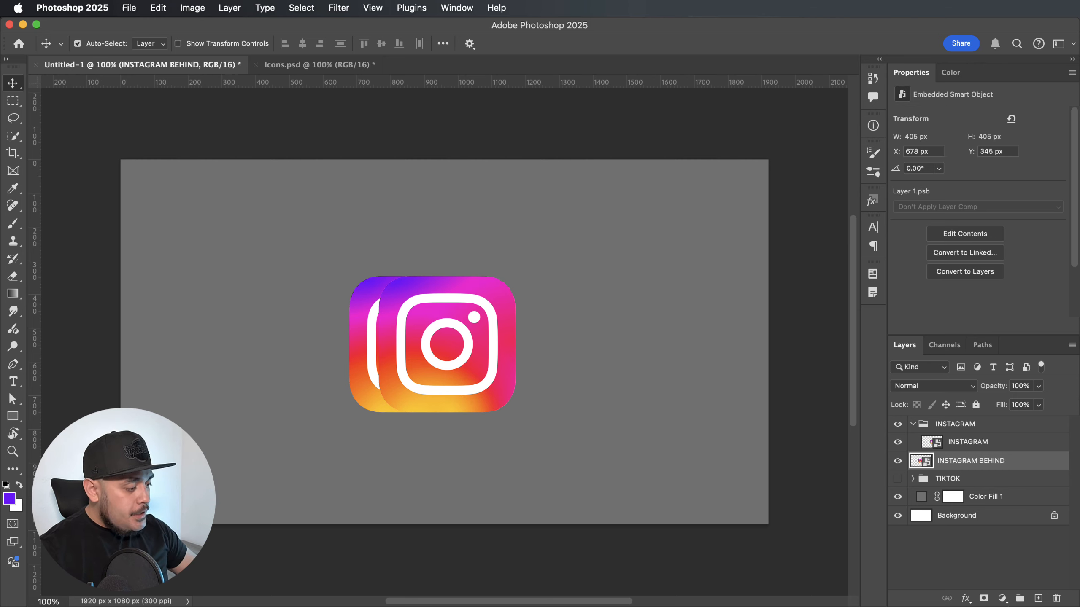
# Add a Curves adjustment layer above INSTAGRAM BEHIND and clip it to that layer.
pyautogui.click(1001, 599)
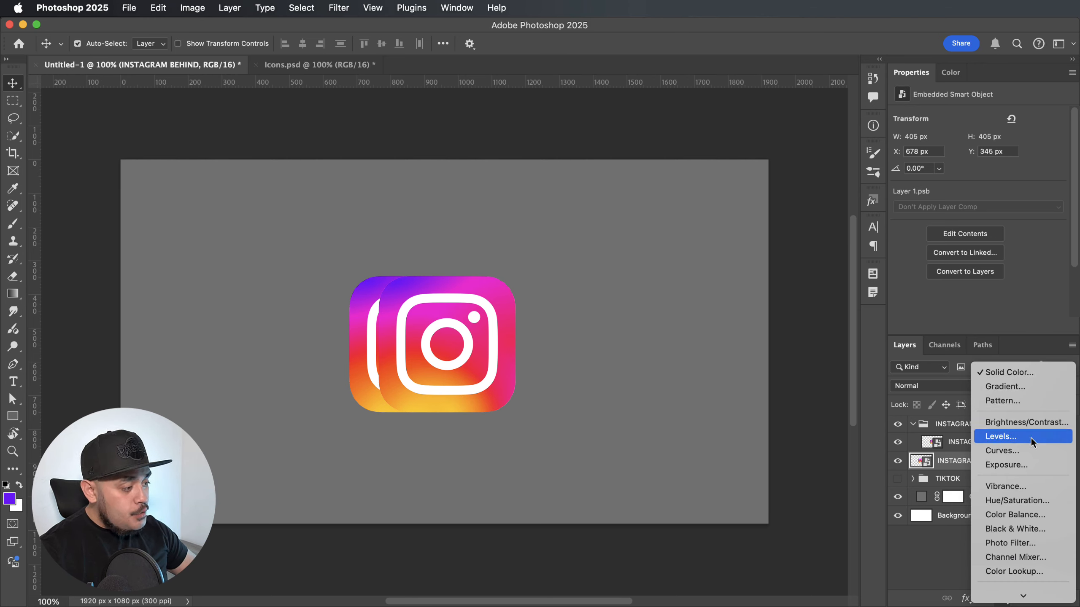
pyautogui.click(1021, 450)
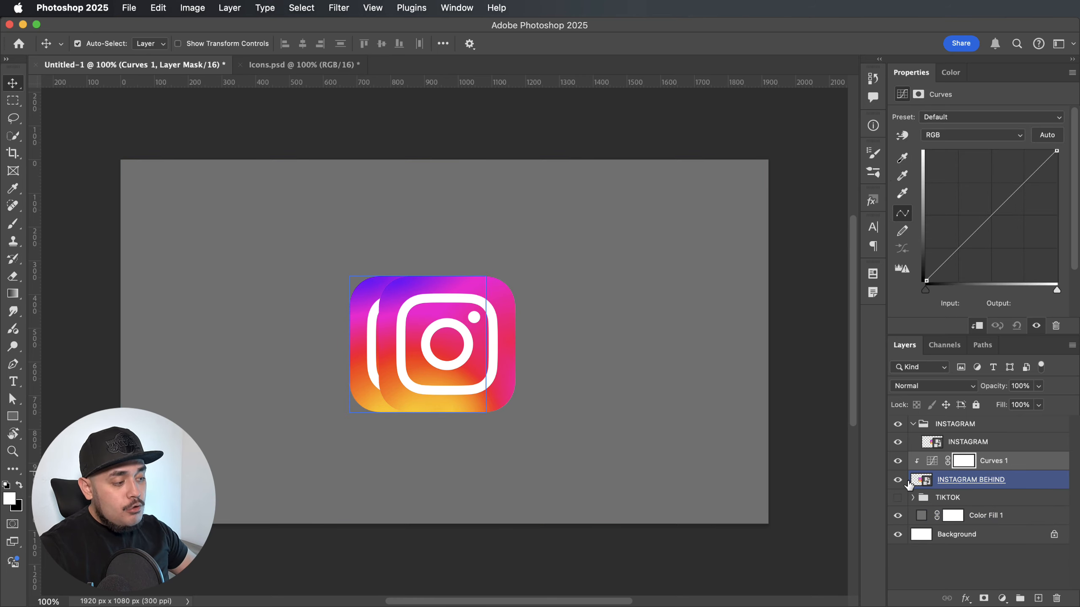
pyautogui.keyDown('alt'); pyautogui.click(921, 468); pyautogui.keyUp('alt')
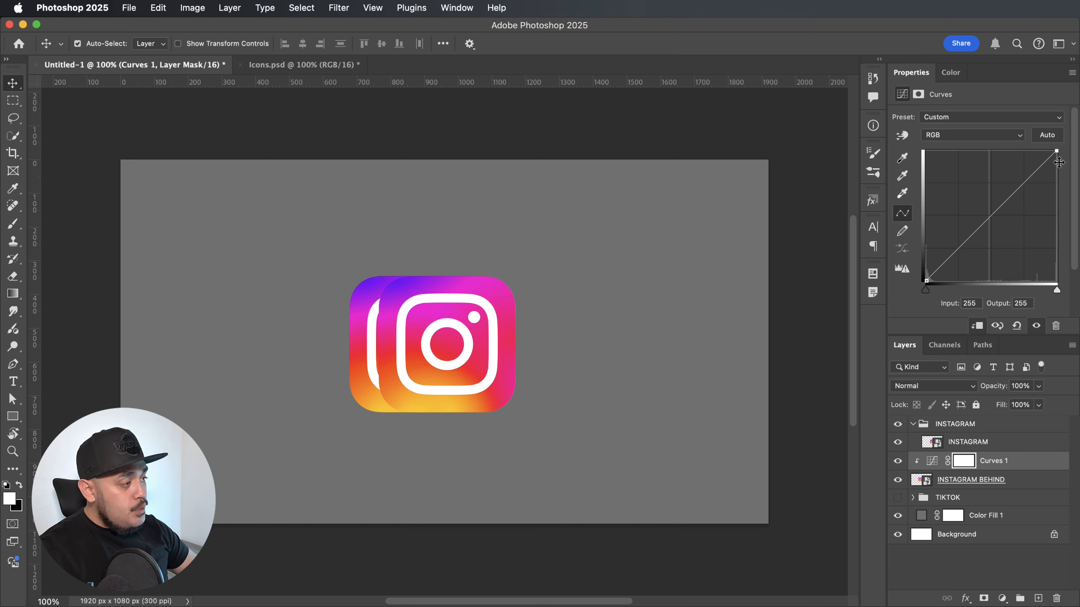
# Darken the INSTAGRAM BEHIND icon by lowering the RGB curve's white point to an output of about 116.
pyautogui.moveTo(1056, 151); pyautogui.dragTo(1059, 222)
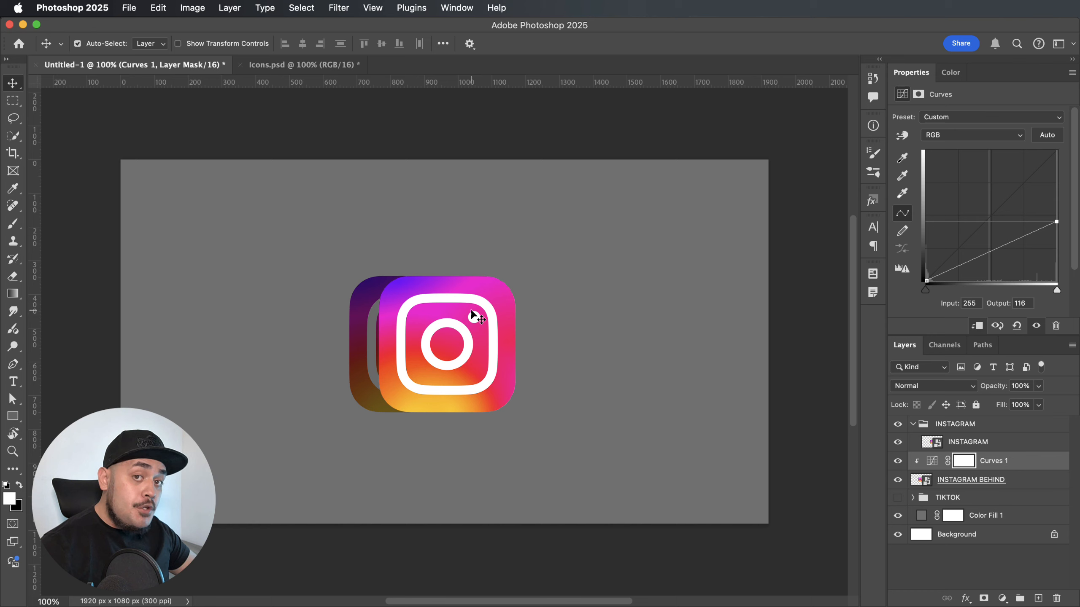
pyautogui.moveTo(1058, 222); pyautogui.dragTo(1060, 182)
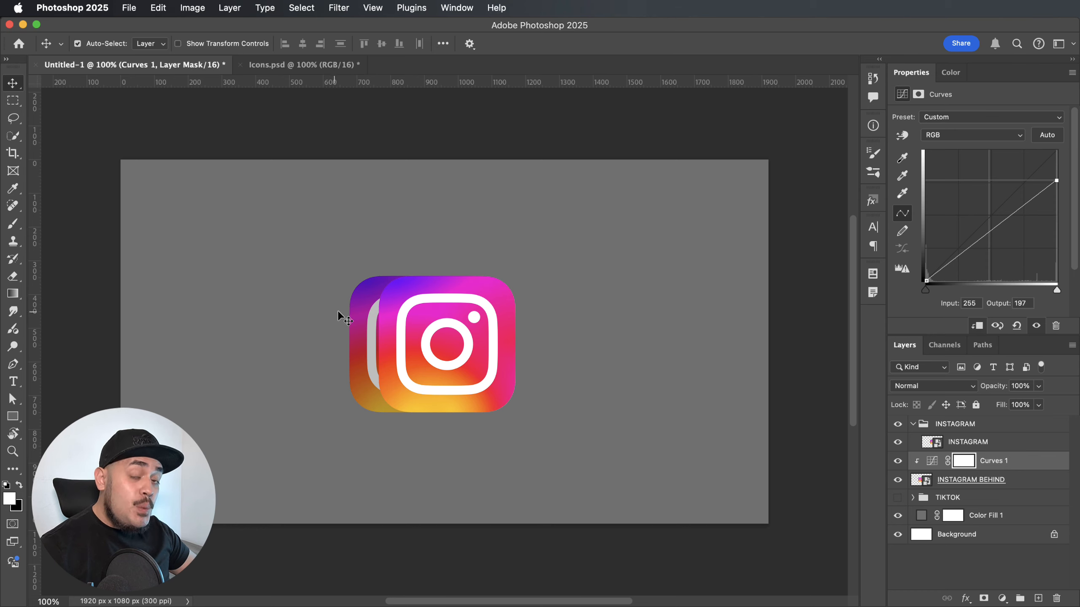
pyautogui.moveTo(1056, 180); pyautogui.dragTo(1070, 222)
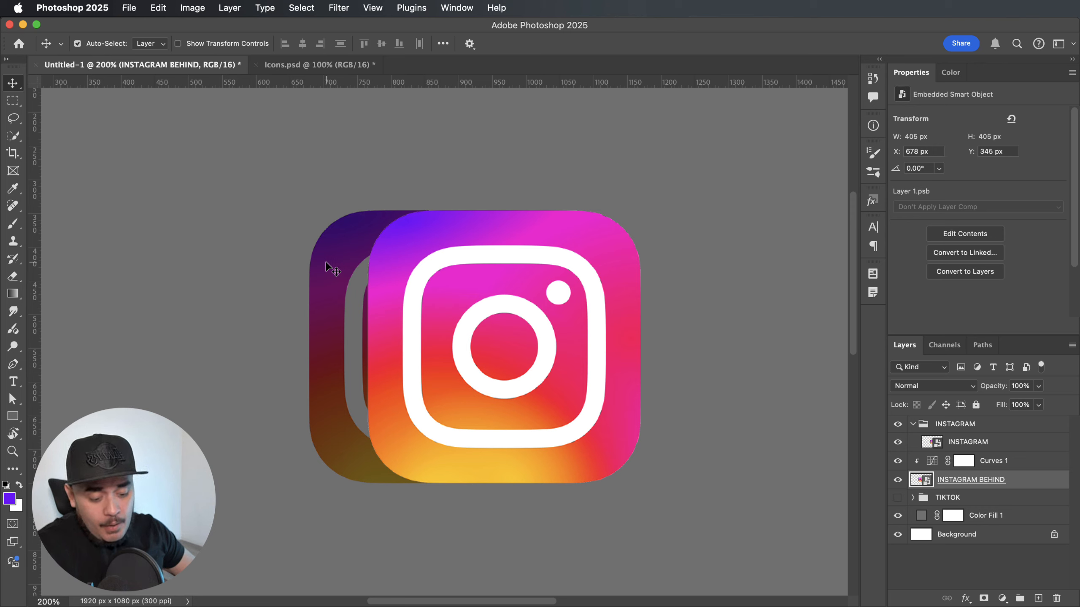
# Move the INSTAGRAM BEHIND icon closer behind the front icon, to about X 748 px, Y 347 px, as a narrow dark side edge.
pyautogui.moveTo(326, 262); pyautogui.dragTo(369, 260)
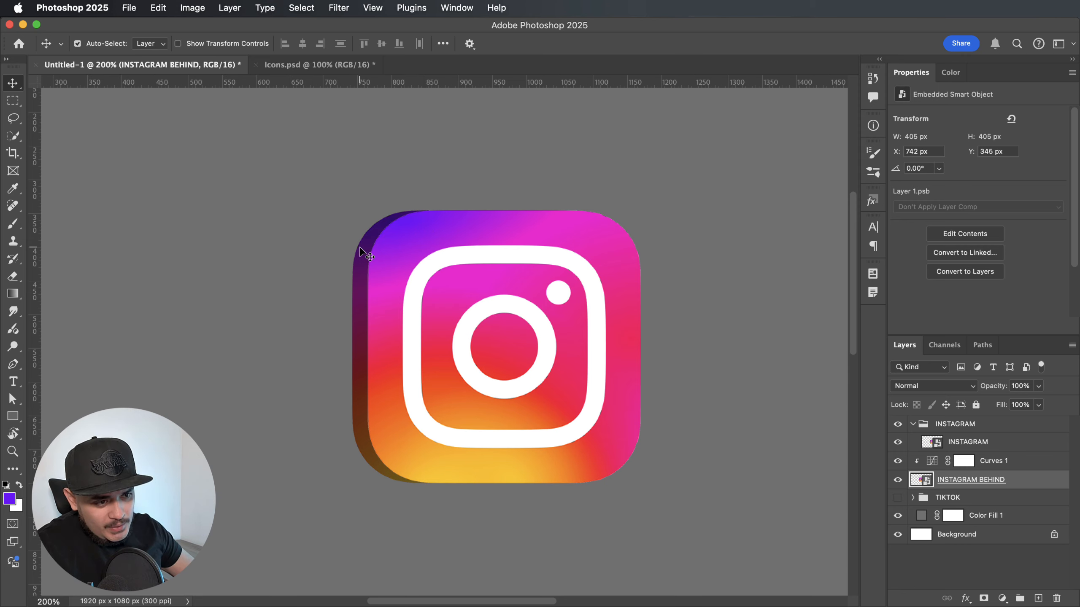
pyautogui.press('Right')
pyautogui.press('Right')
pyautogui.press('Right')
pyautogui.press('Down')
pyautogui.press('Down')
pyautogui.press('Down')
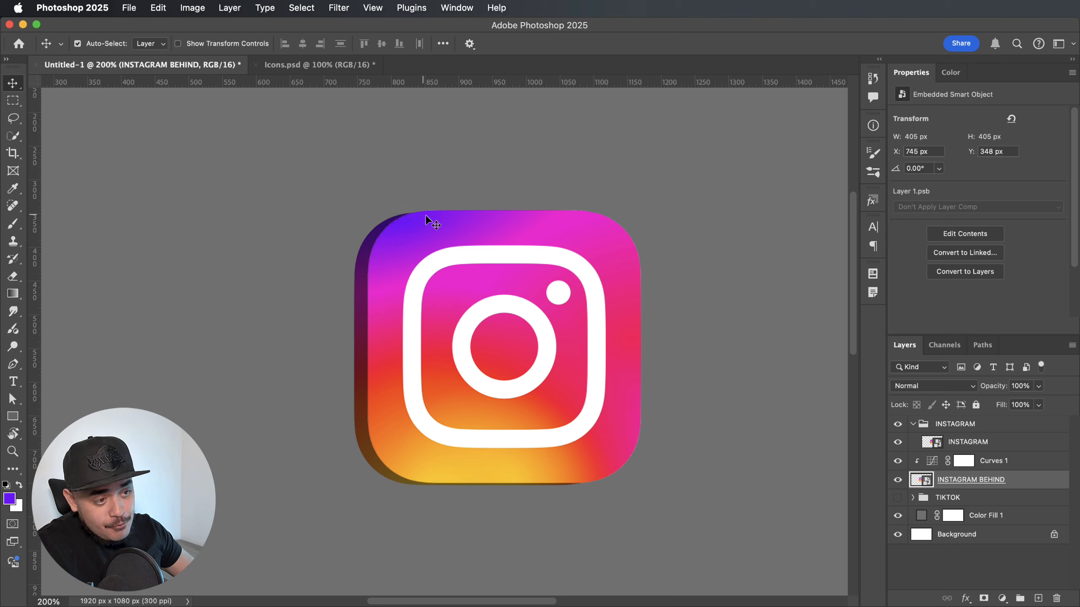
pyautogui.press('super+z')
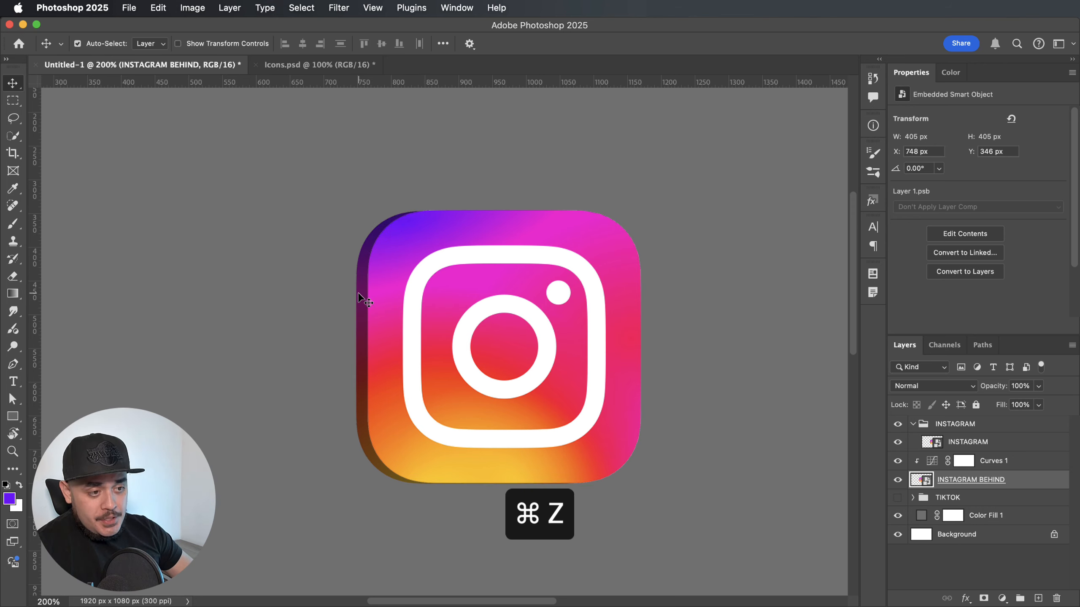
pyautogui.moveTo(359, 294)
pyautogui.mouseDown()
pyautogui.moveTo(338, 291)
pyautogui.moveTo(355, 294)
pyautogui.mouseUp()
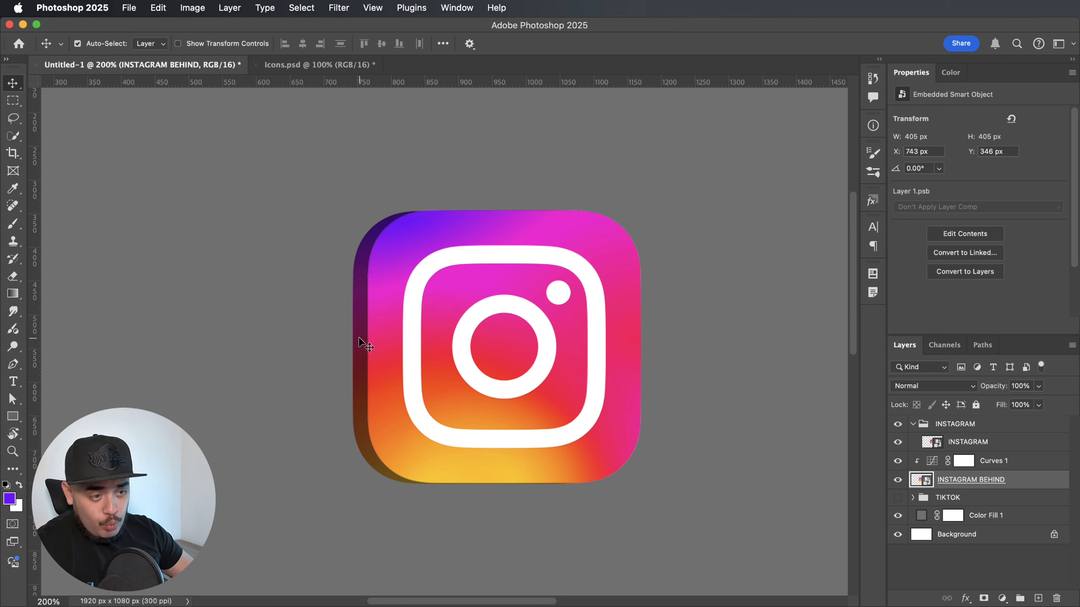
pyautogui.moveTo(358, 331); pyautogui.dragTo(364, 336)
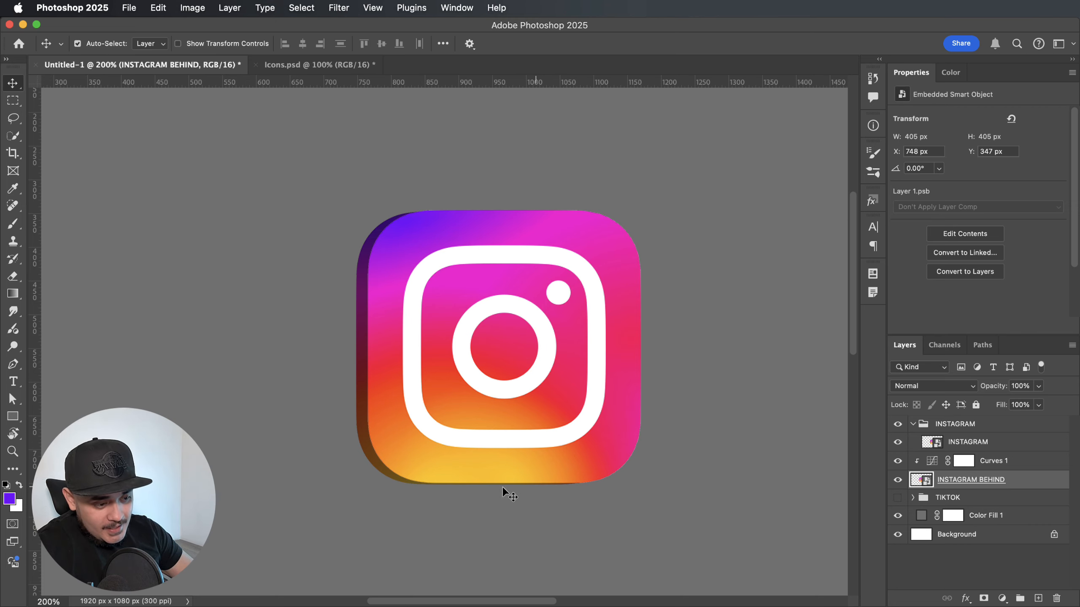
# Stretch the front INSTAGRAM icon downward to a height of about 408 px to cover the dark copy's bottom edge.
pyautogui.scroll(2, 456, 487)
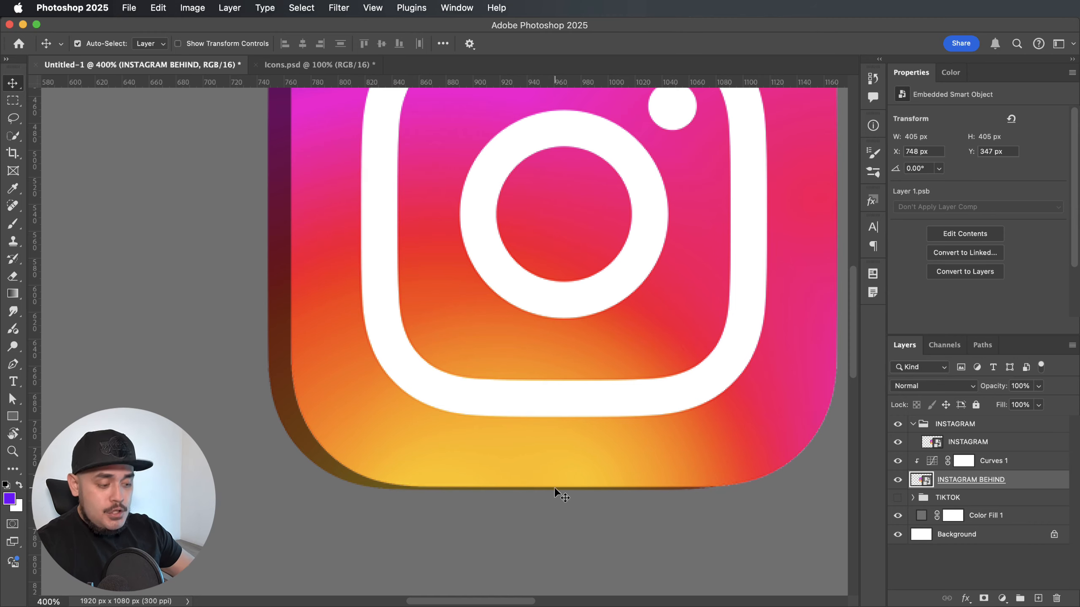
pyautogui.press('super+minus')
pyautogui.press('super+minus')
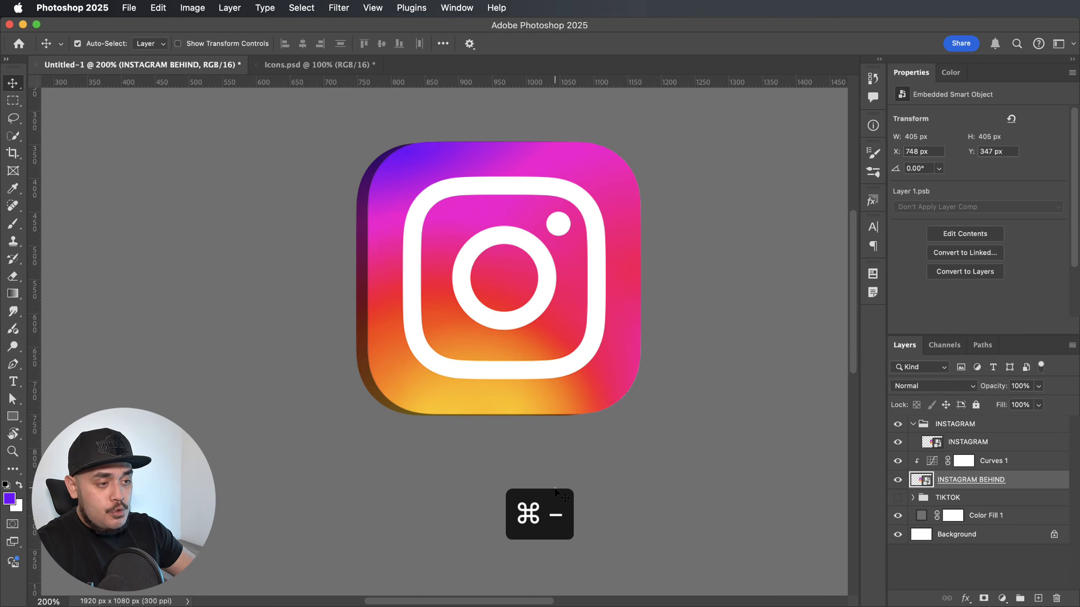
pyautogui.scroll(3, 575, 374)
pyautogui.click(501, 340)
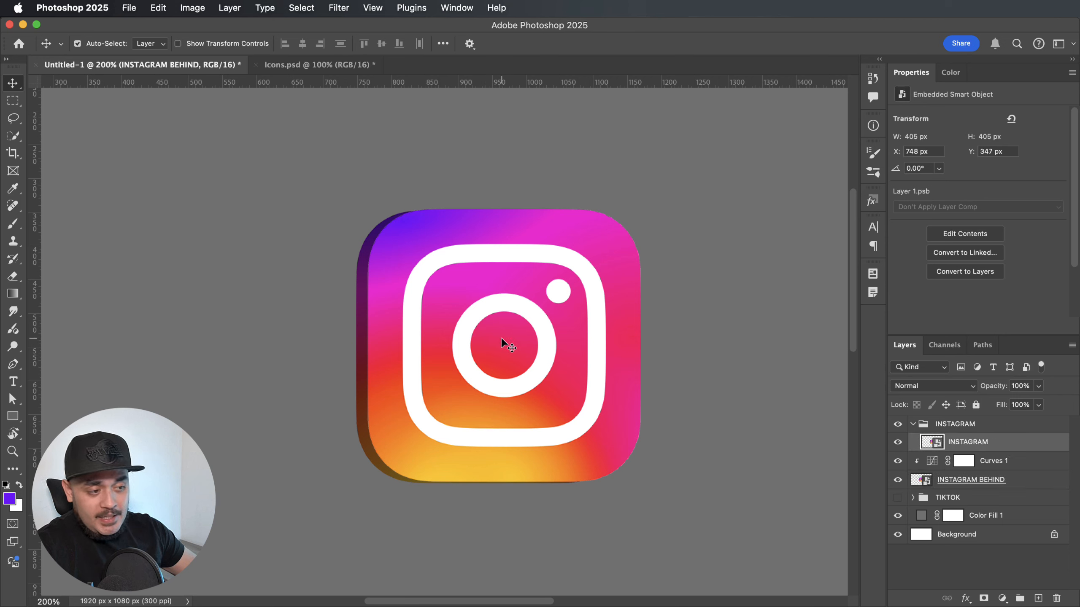
pyautogui.press('super+t')
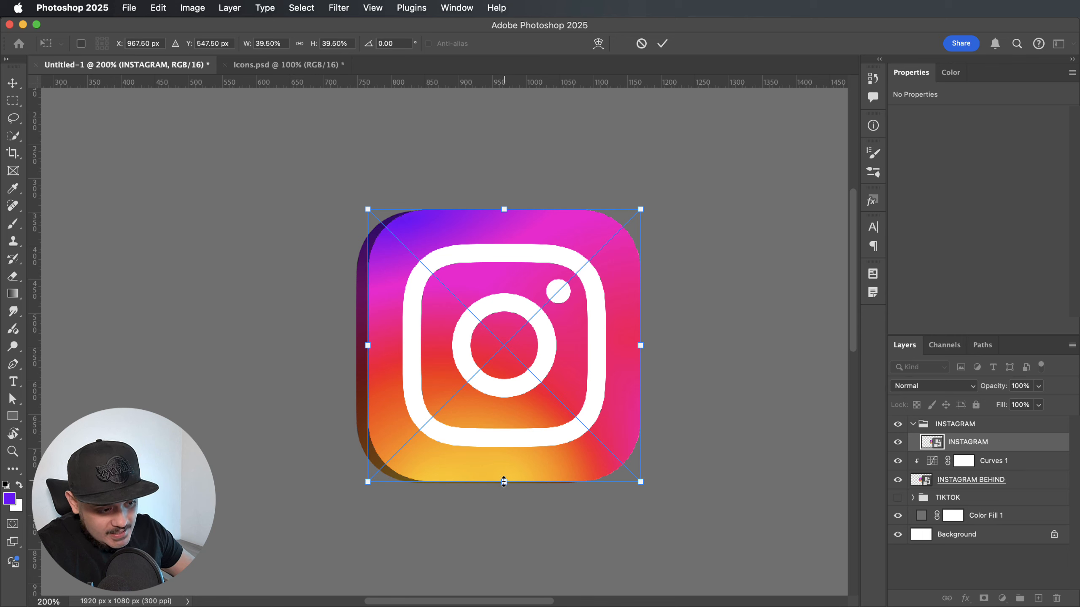
pyautogui.moveTo(504, 483); pyautogui.dragTo(504, 484)
pyautogui.press('Return')
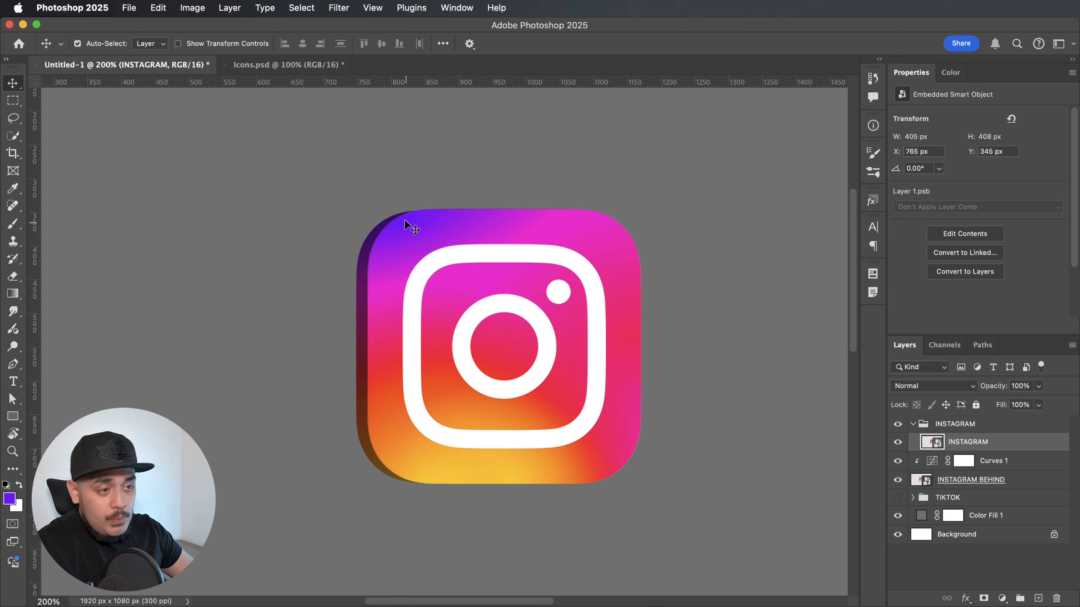
# Move the Curves 1 and INSTAGRAM BEHIND layers together into the INSTAGRAM group.
pyautogui.click(507, 504)
pyautogui.click(914, 427)
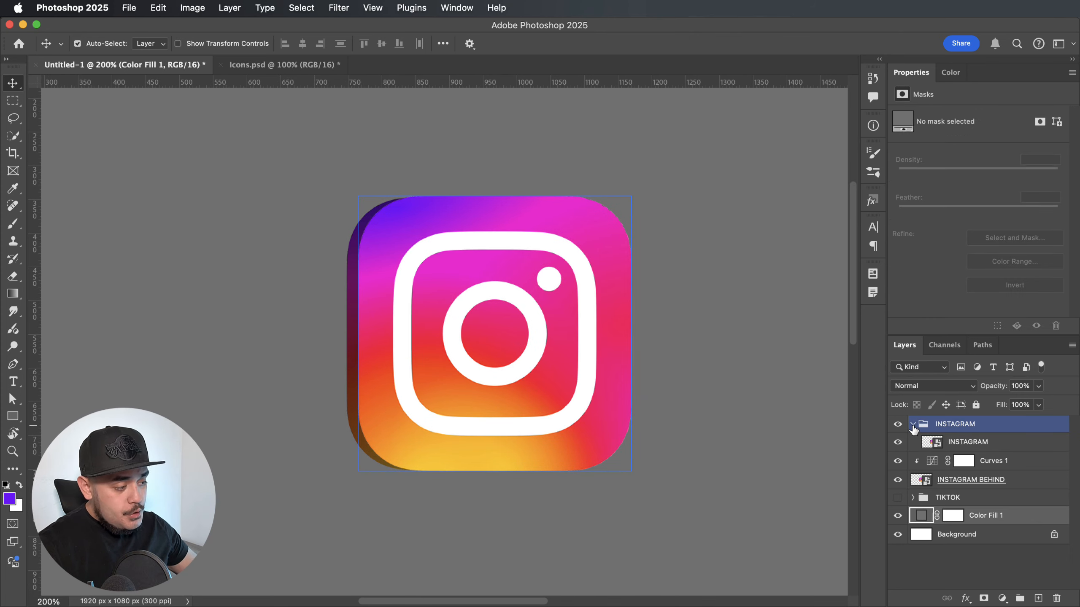
pyautogui.click(912, 424)
pyautogui.click(994, 442)
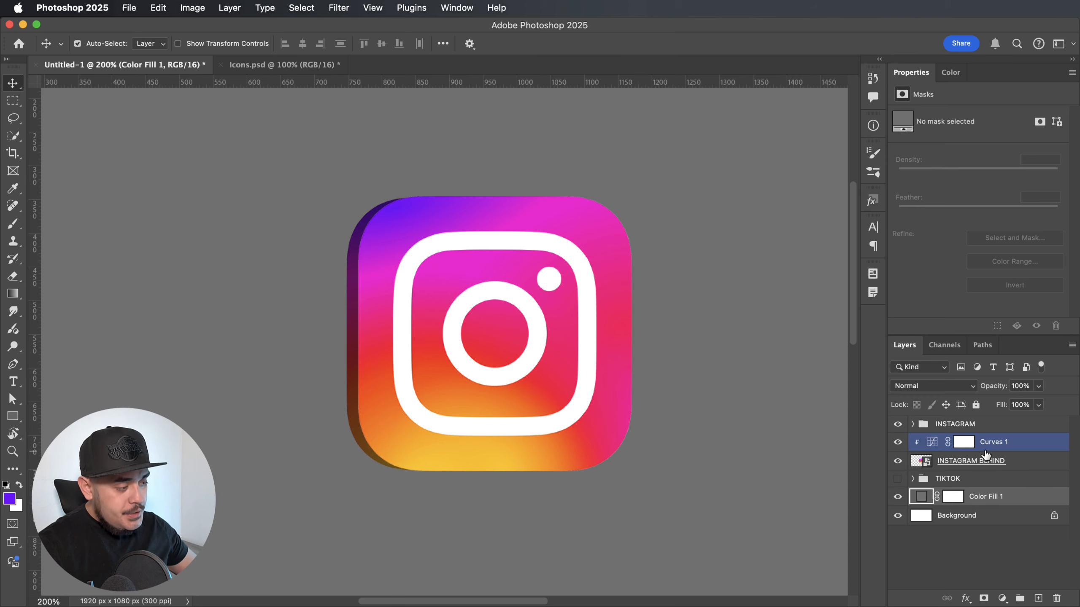
pyautogui.click(998, 461)
pyautogui.click(1001, 445)
pyautogui.click(1014, 462)
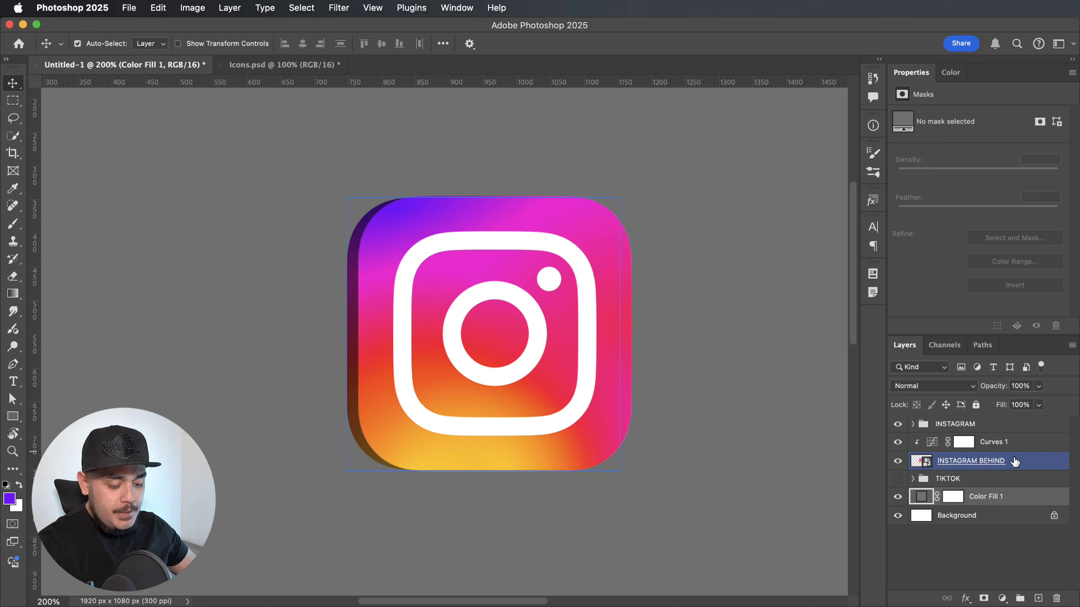
pyautogui.click(1015, 448)
pyautogui.click(1014, 461)
pyautogui.click(1015, 449)
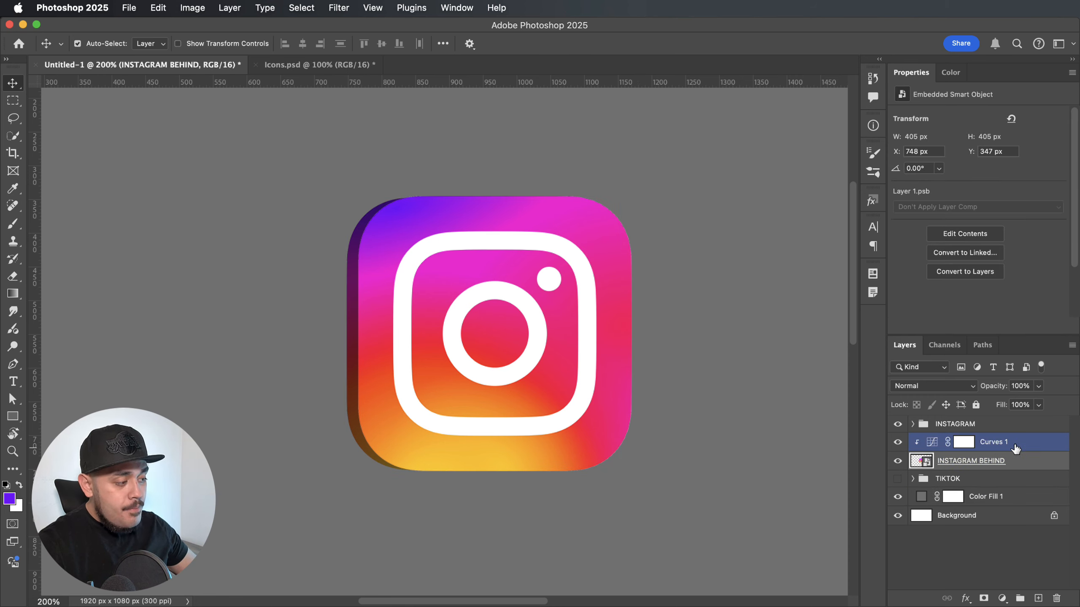
pyautogui.moveTo(1015, 447); pyautogui.dragTo(996, 427)
# Place the INSTAGRAM layer above Curves 1 and INSTAGRAM BEHIND inside the group and collapse the group.
pyautogui.click(912, 424)
pyautogui.click(937, 479)
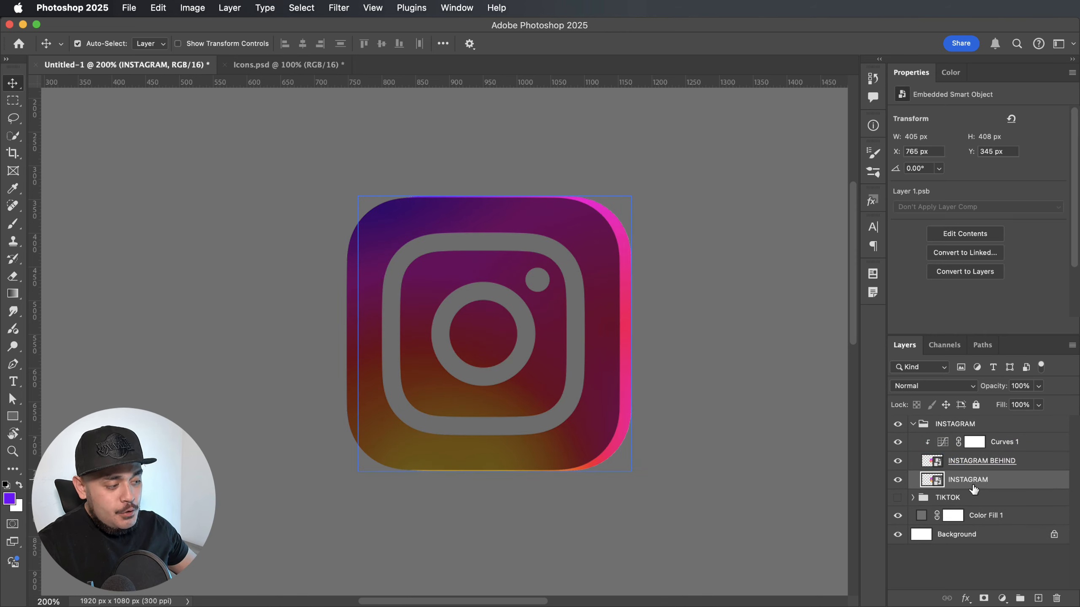
pyautogui.moveTo(969, 485); pyautogui.dragTo(967, 435)
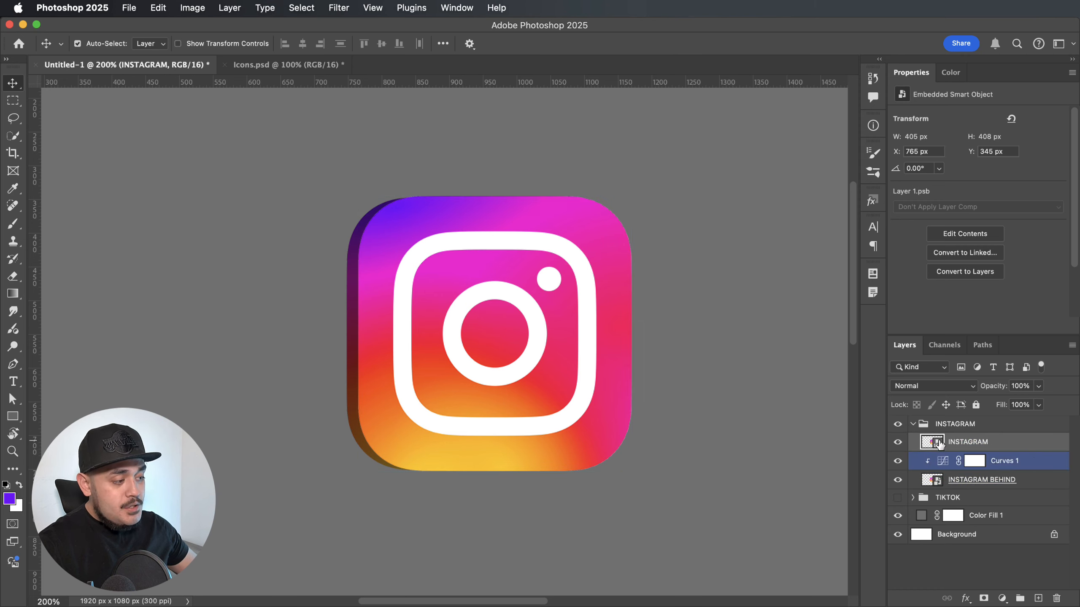
pyautogui.click(912, 423)
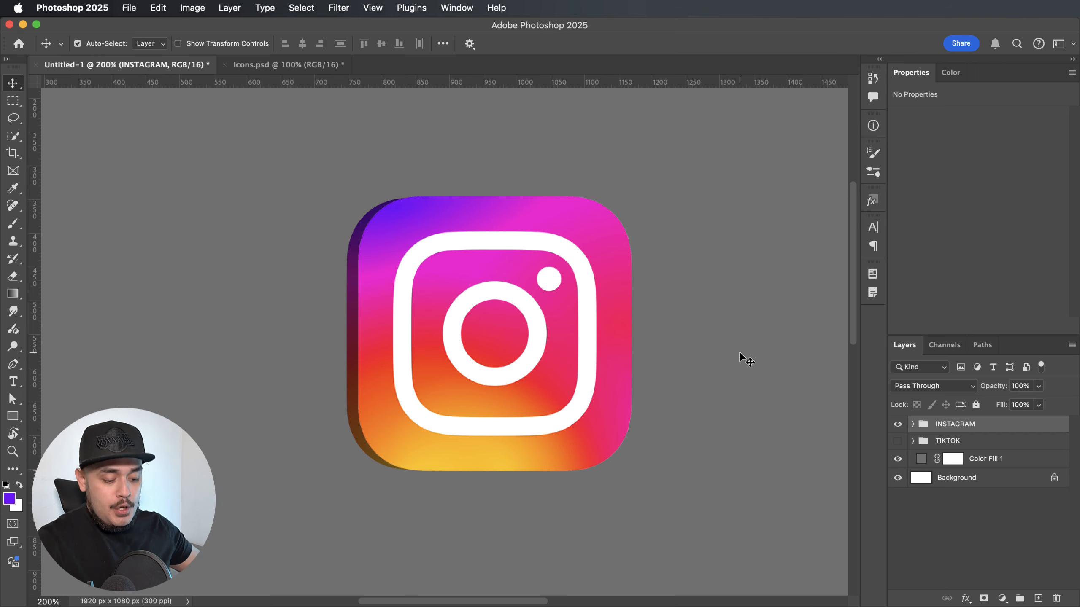
# Apply a Perspective transform to the INSTAGRAM group, shortening its right edge with a vertical skew of about 3.2°.
pyautogui.press('super+t')
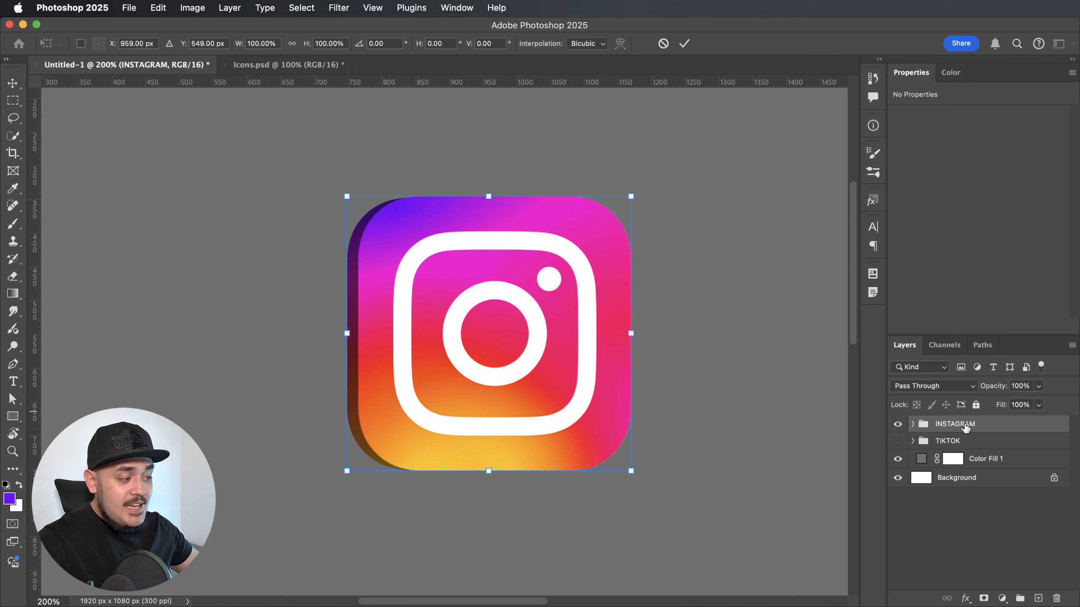
pyautogui.rightClick(520, 260)
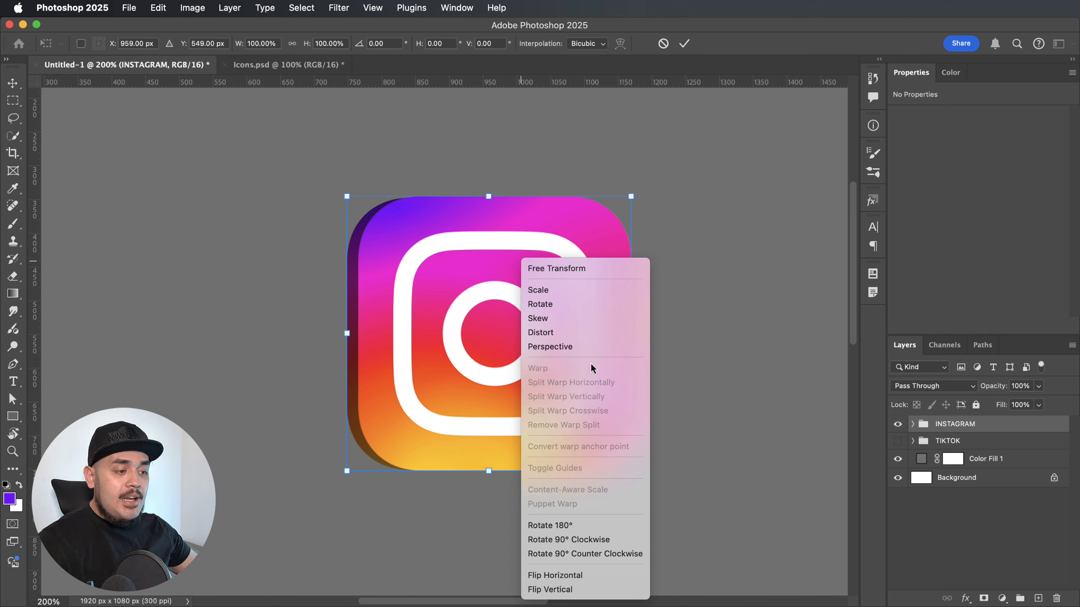
pyautogui.click(580, 346)
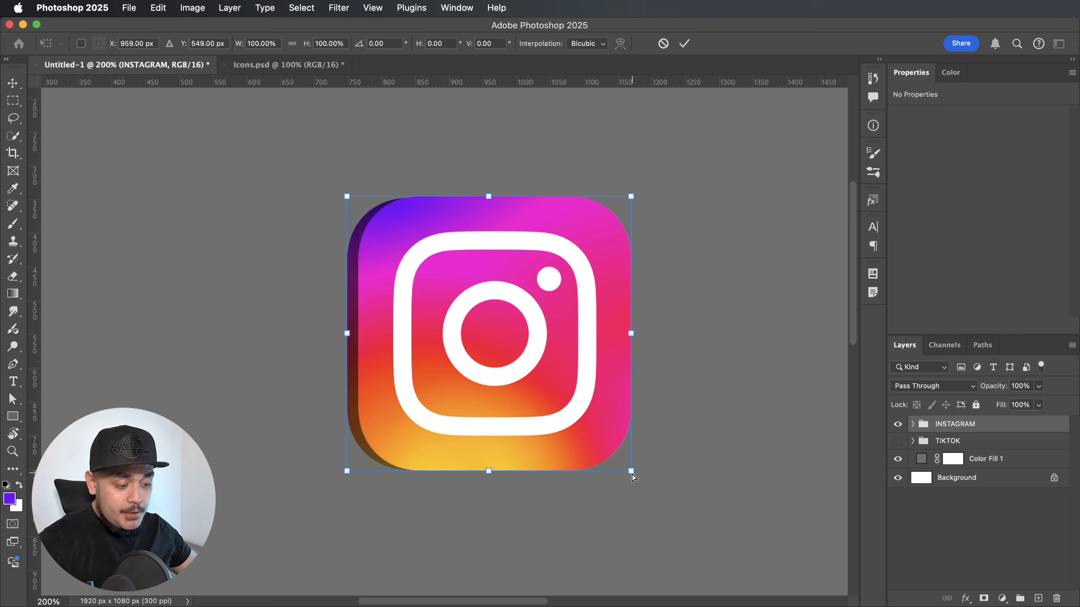
pyautogui.moveTo(631, 474); pyautogui.dragTo(632, 460)
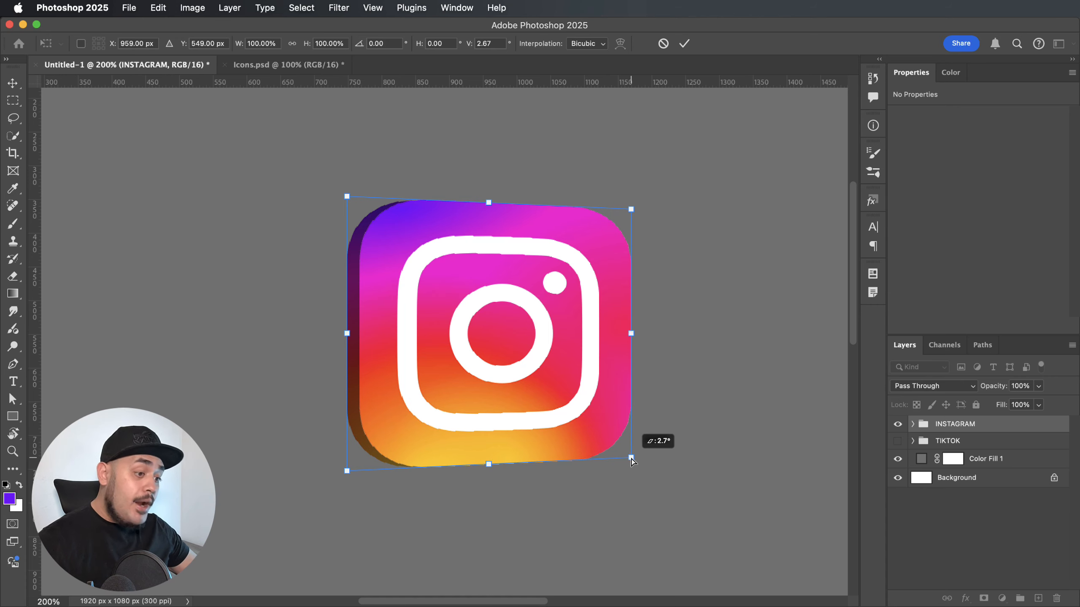
pyautogui.moveTo(632, 459); pyautogui.dragTo(631, 457)
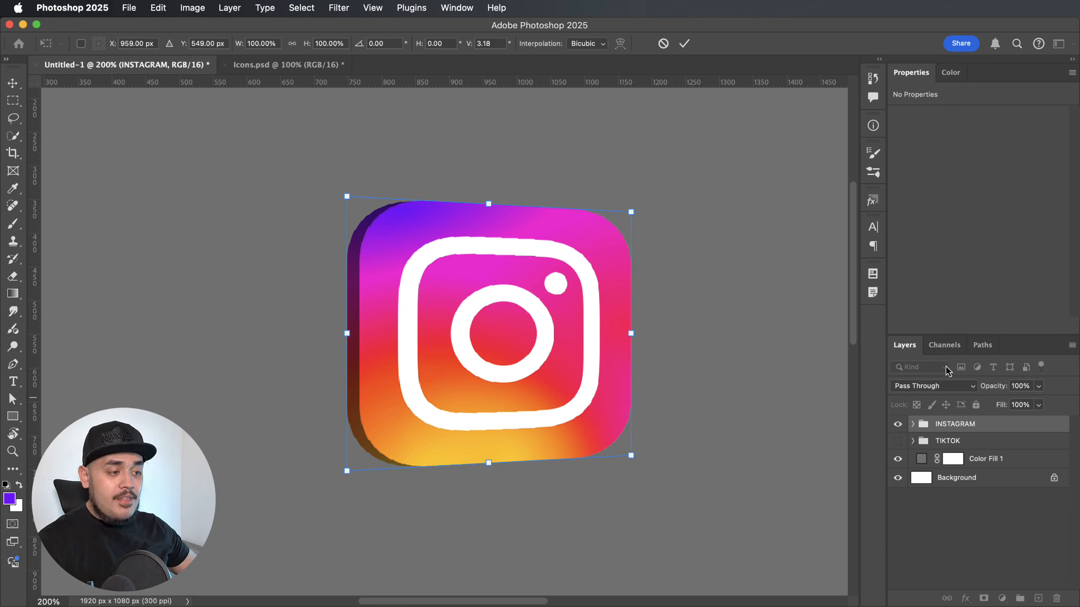
pyautogui.press('Return')
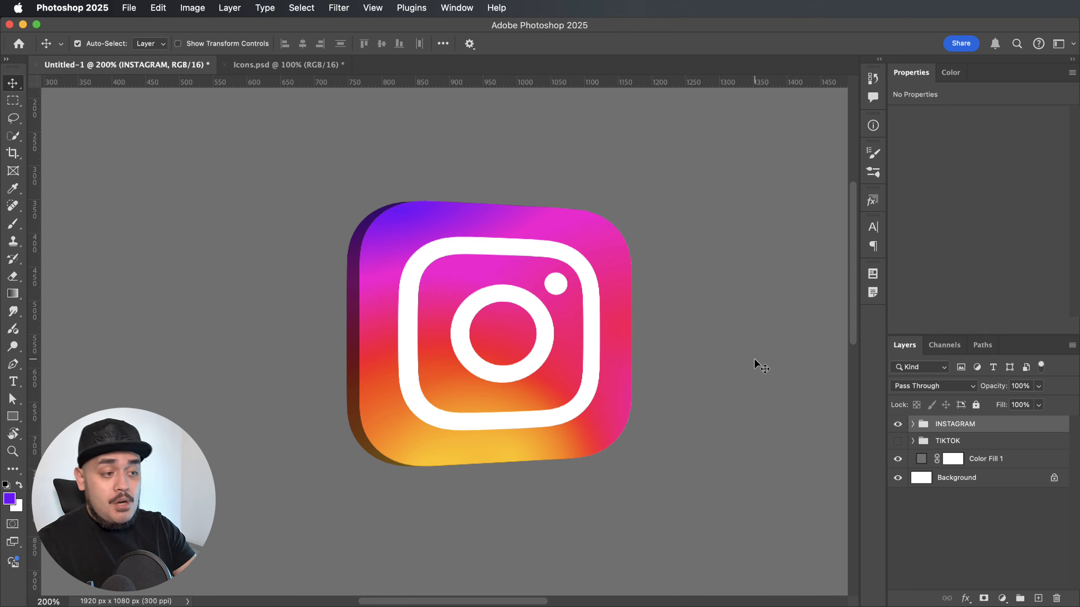
# Narrow the INSTAGRAM group slightly by pulling its right edge inward with Free Transform.
pyautogui.press('super+t')
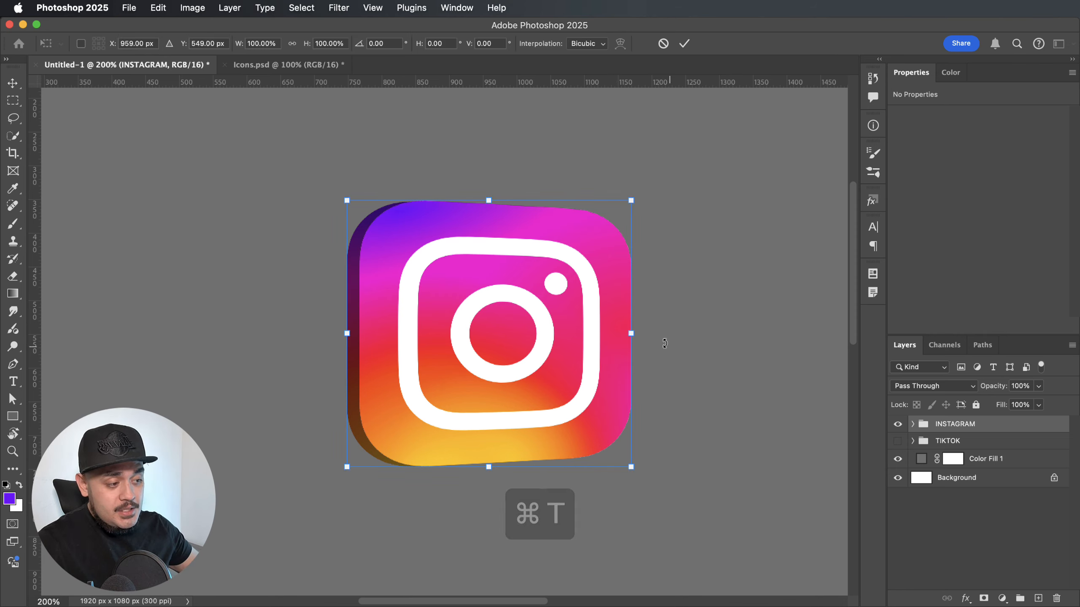
pyautogui.moveTo(632, 334); pyautogui.dragTo(612, 335)
pyautogui.press('Return')
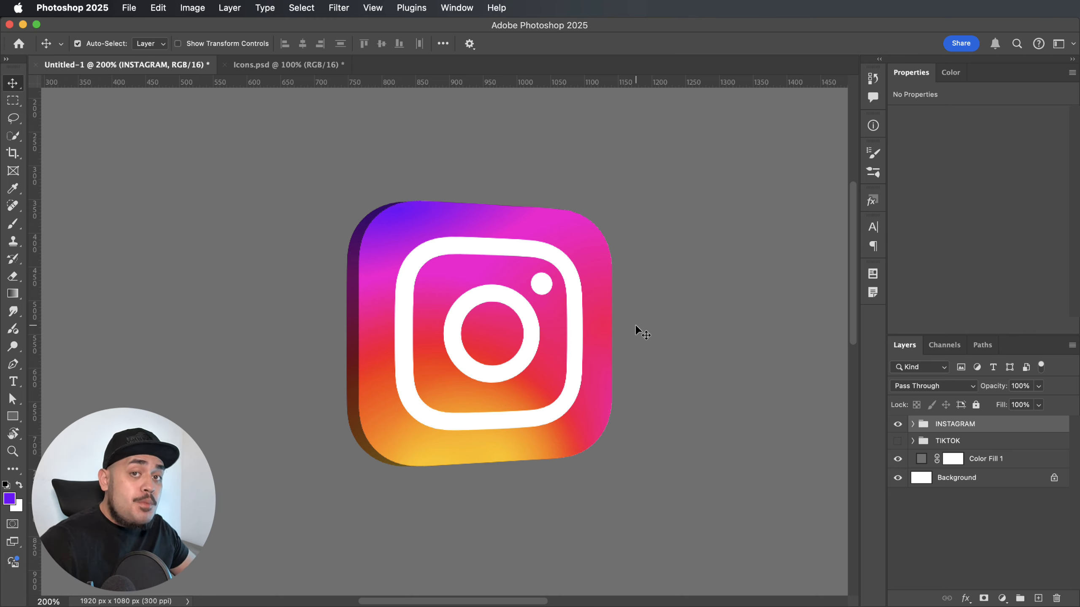
# Apply a second Perspective transform to the INSTAGRAM group, lengthening its left edge to about 111% height.
pyautogui.press('super+minus')
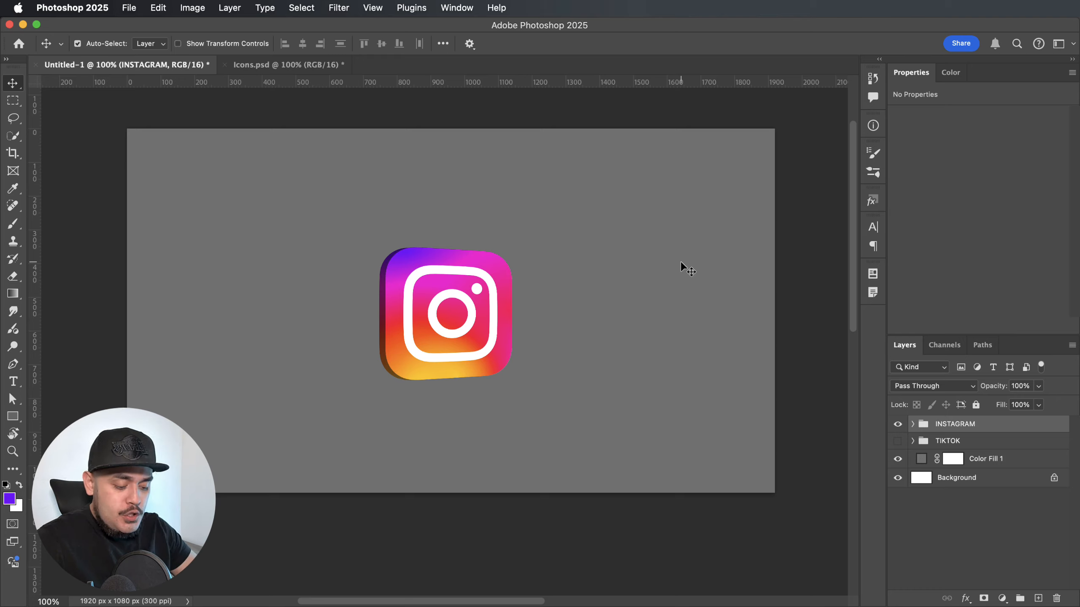
pyautogui.press('super+t')
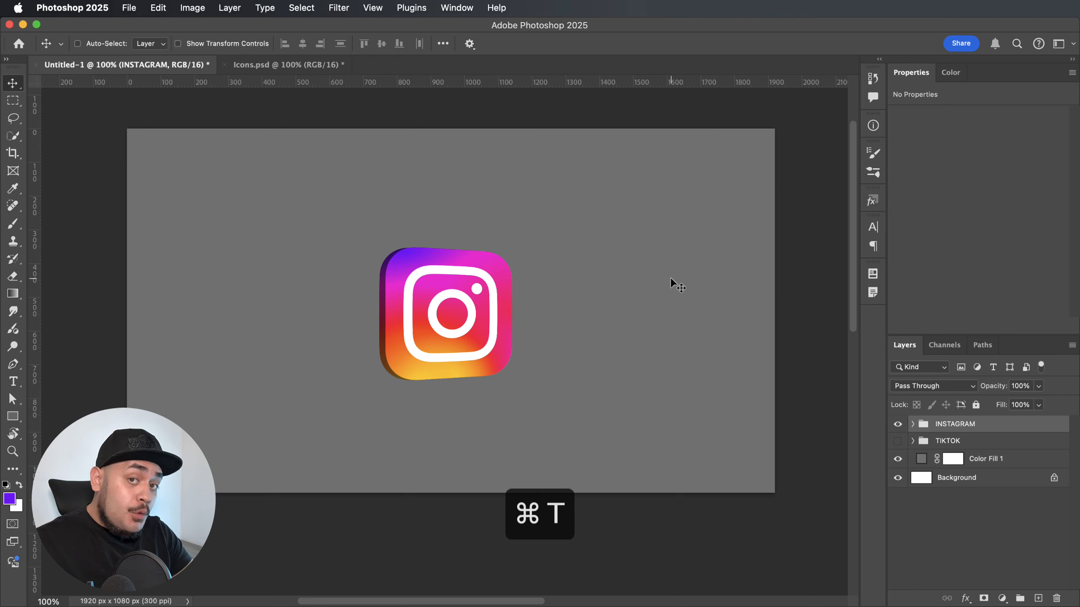
pyautogui.press('super+t')
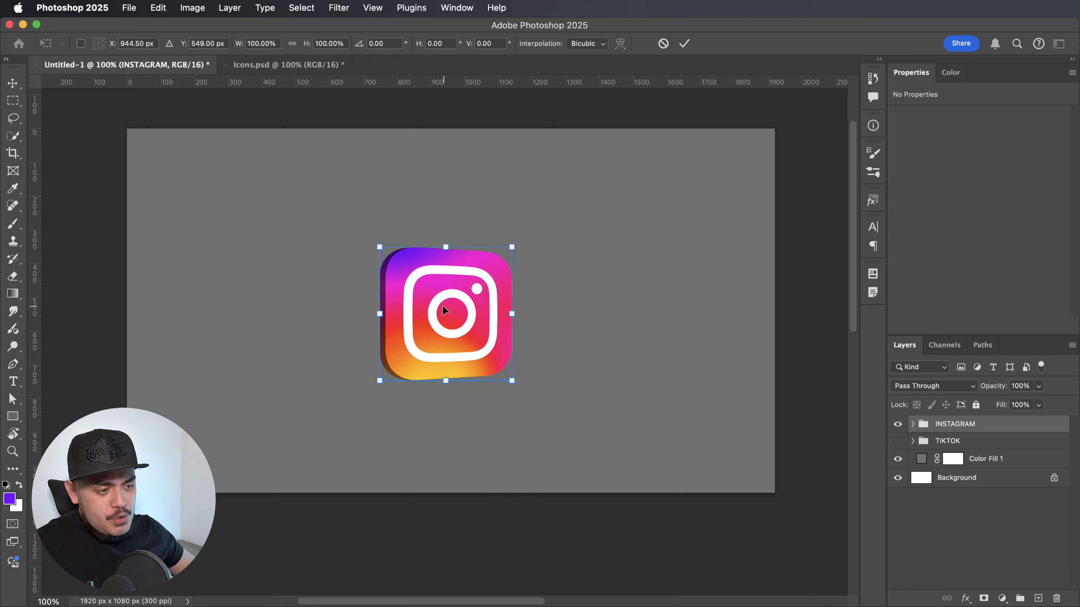
pyautogui.rightClick(437, 260)
pyautogui.click(493, 352)
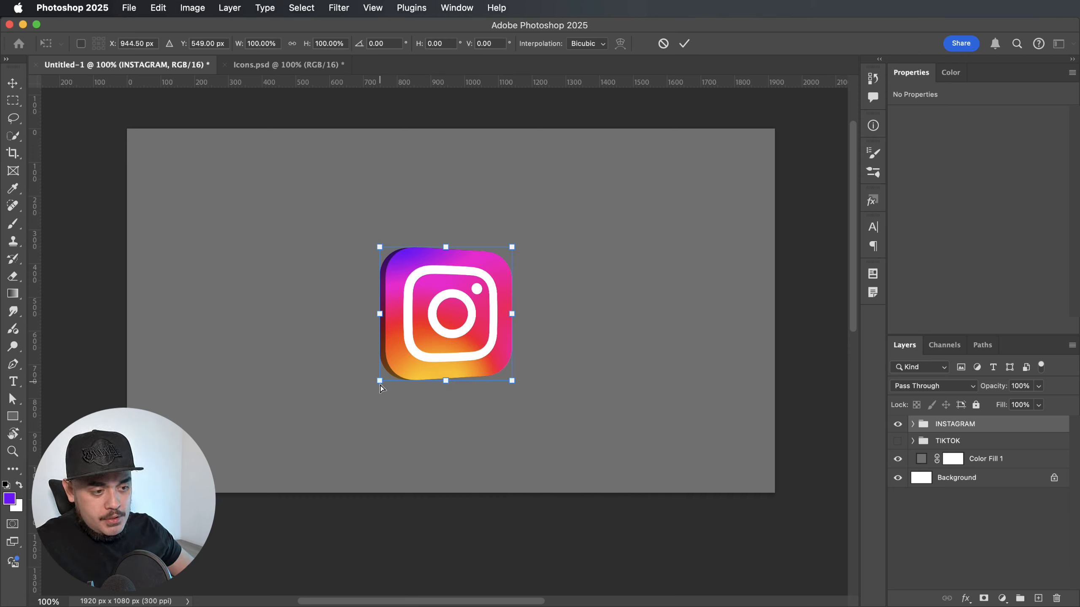
pyautogui.moveTo(380, 384); pyautogui.dragTo(381, 389)
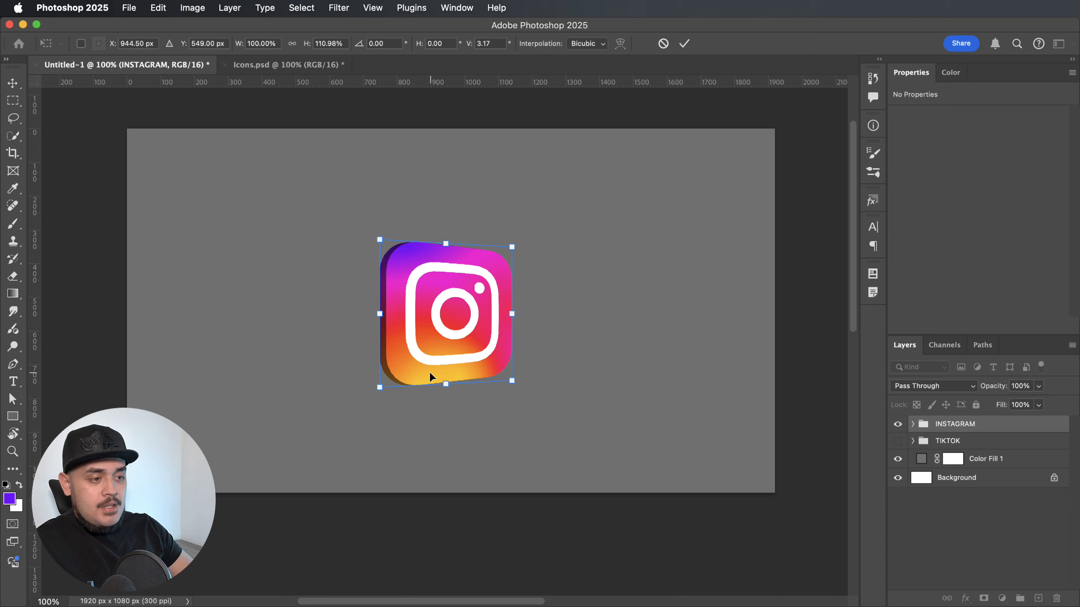
pyautogui.press('Return')
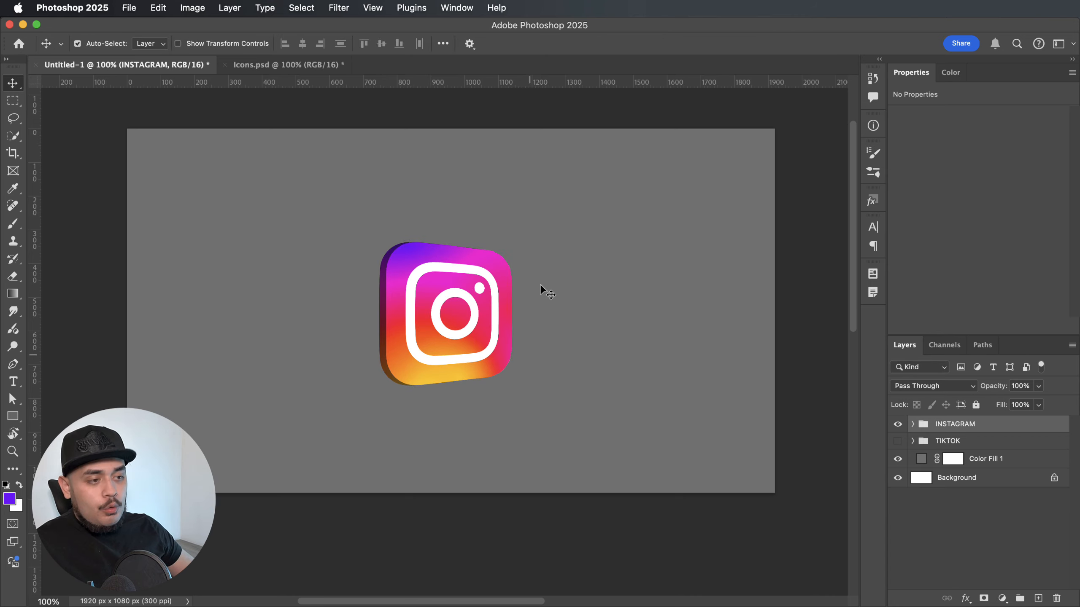
# Scale the INSTAGRAM group's width very slightly inward from its right edge, to 99.75%.
pyautogui.scroll(2, 629, 322)
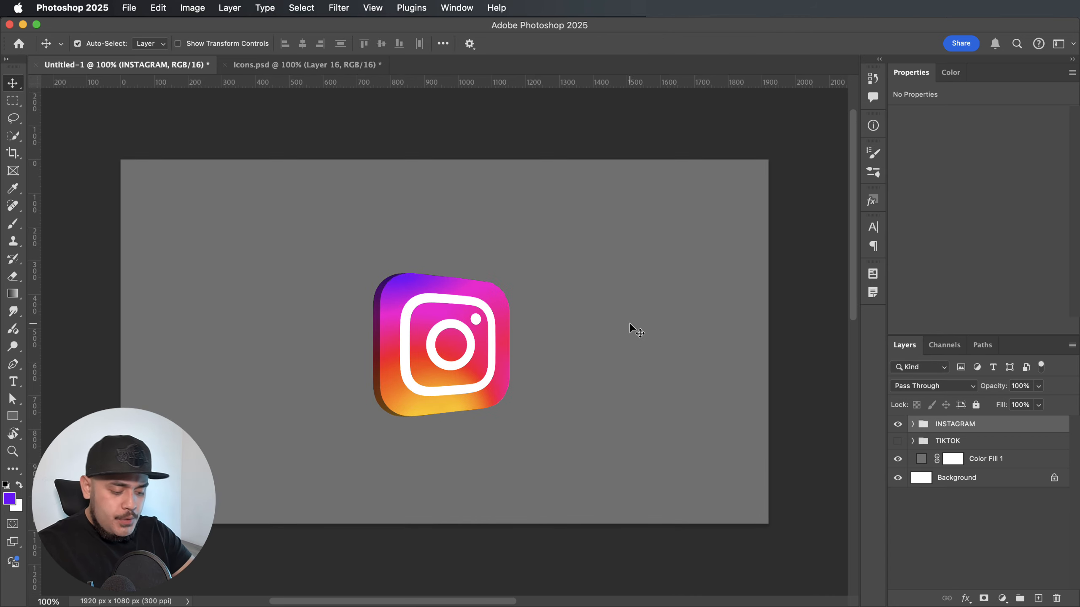
pyautogui.press('super+t')
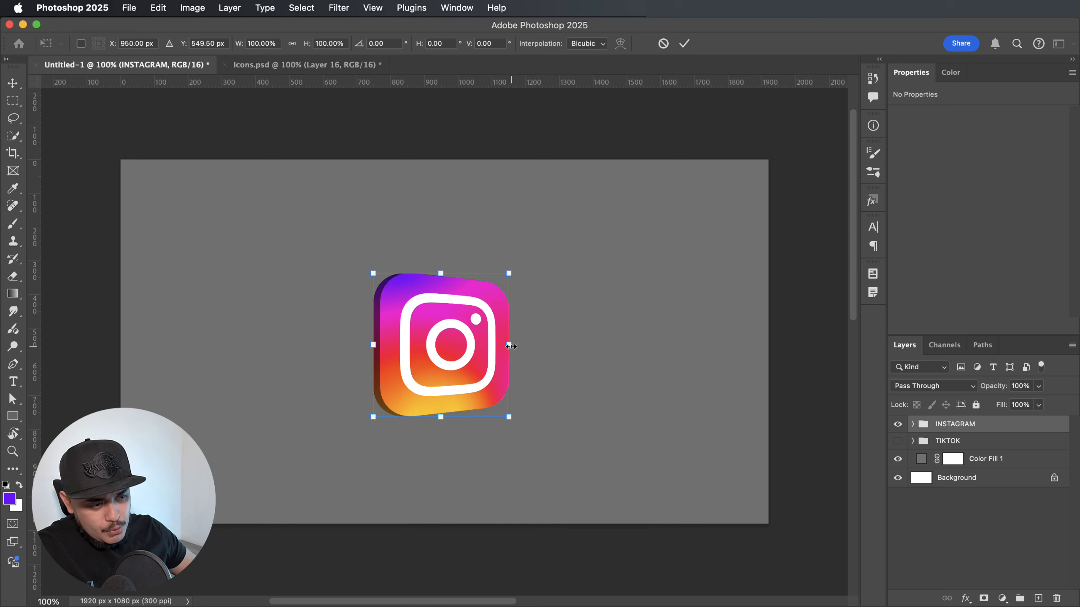
pyautogui.moveTo(510, 346); pyautogui.dragTo(510, 345)
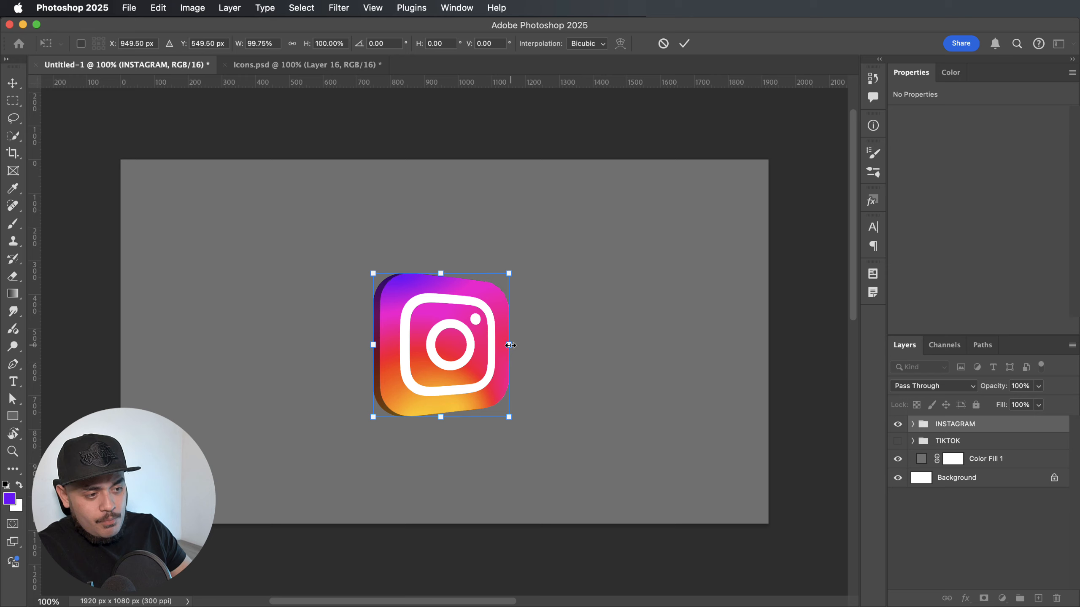
pyautogui.press('Return')
# Skew the INSTAGRAM group's bottom edge rightward by about 2.1°, then pull its lower-right corner outward to about 104.5% width.
pyautogui.press('super+t')
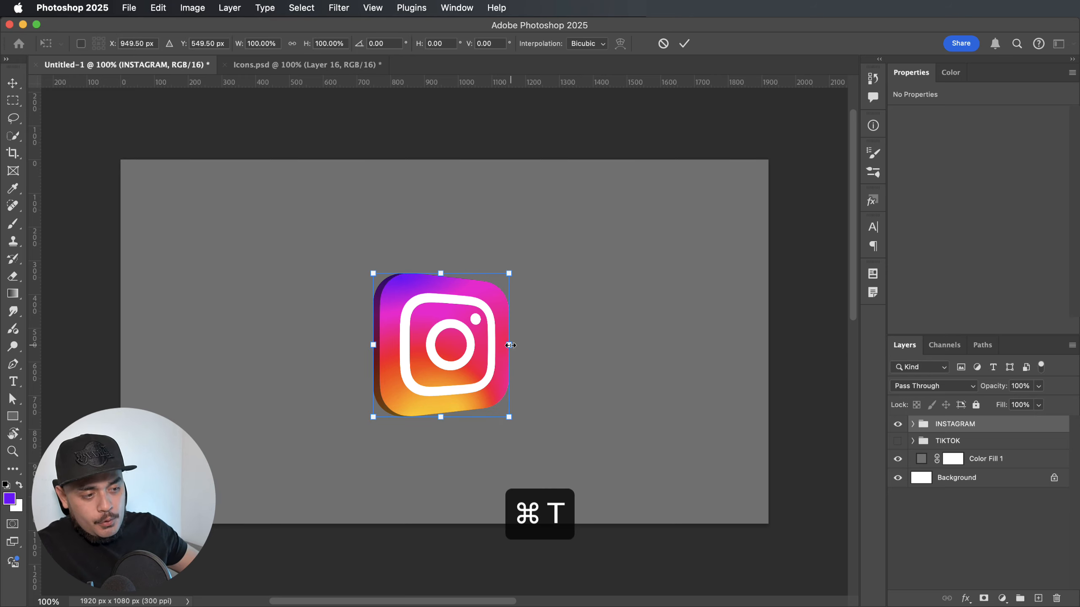
pyautogui.rightClick(463, 345)
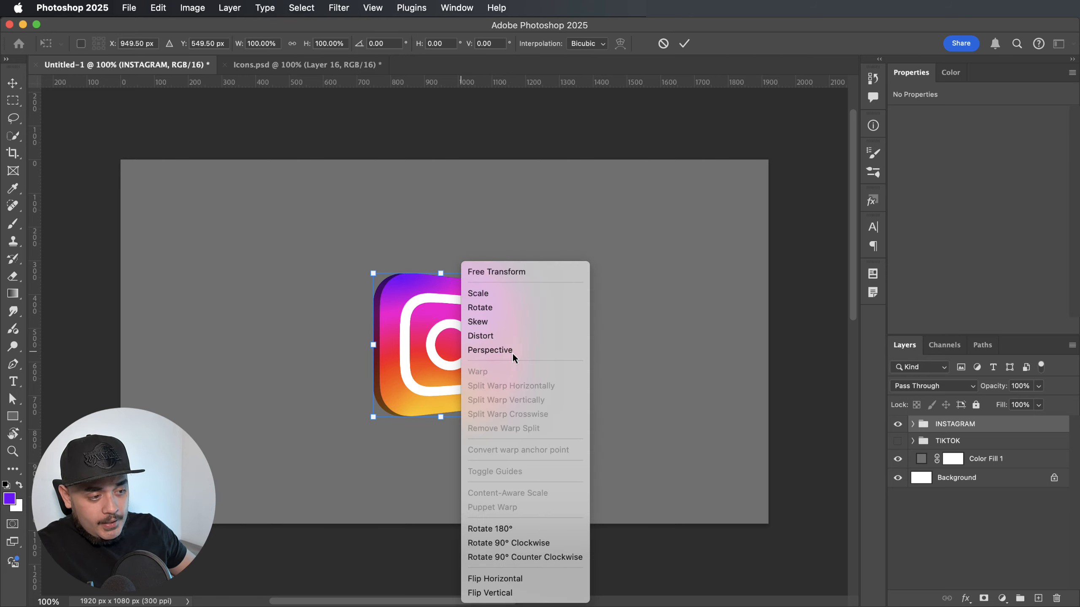
pyautogui.click(504, 322)
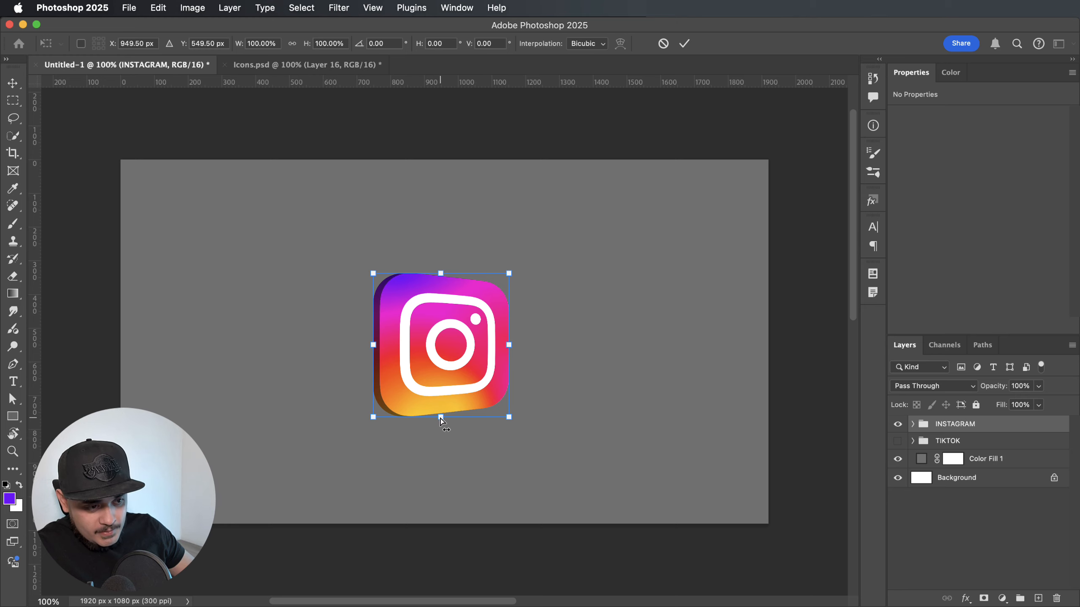
pyautogui.moveTo(442, 418); pyautogui.dragTo(447, 419)
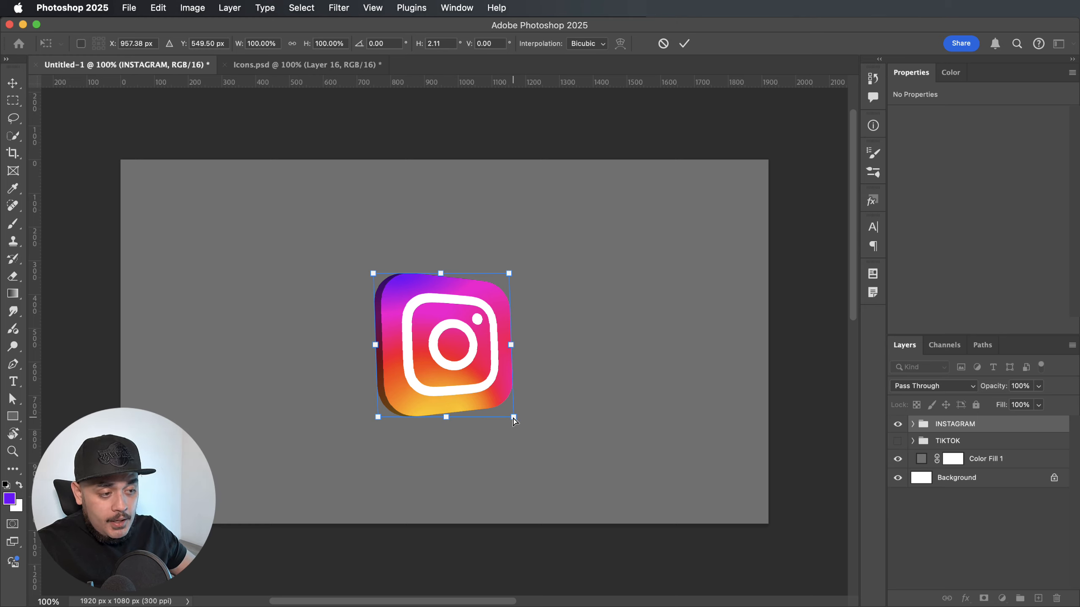
pyautogui.moveTo(515, 421); pyautogui.dragTo(520, 426)
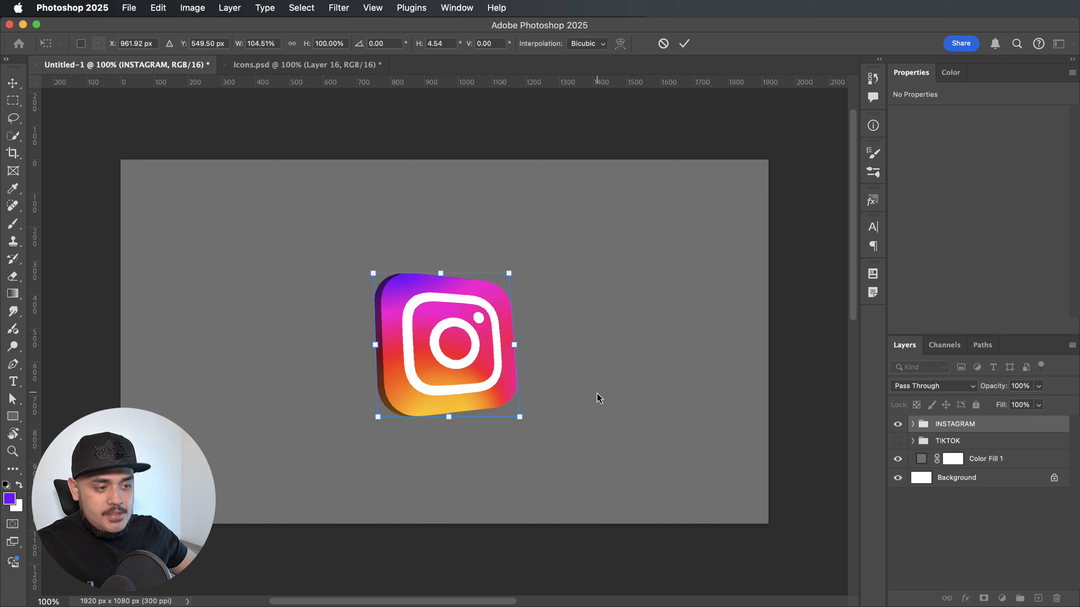
pyautogui.press('Return')
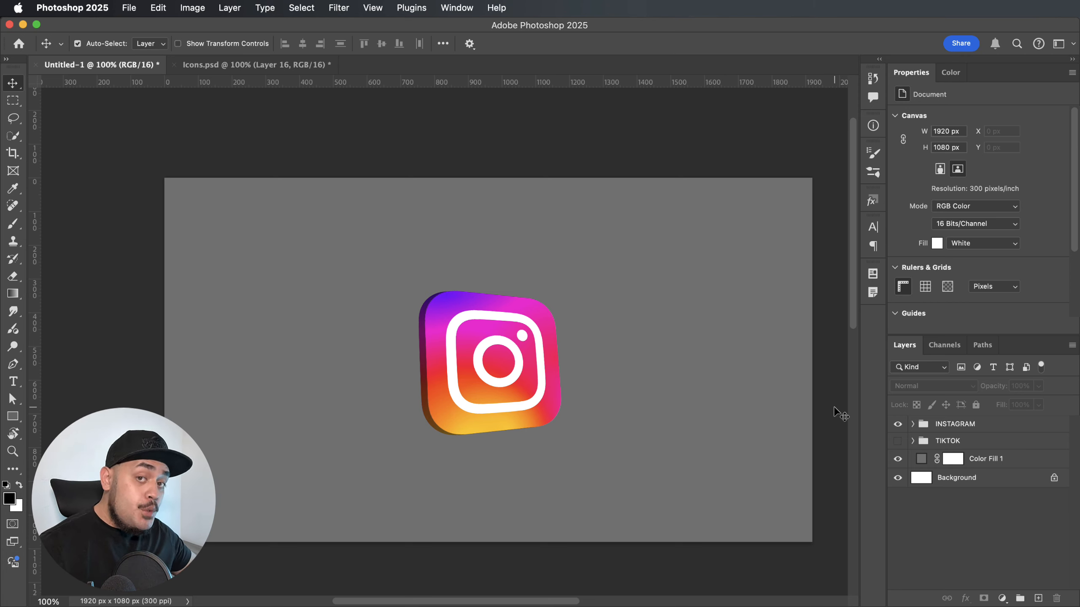
# Add a new empty layer above Curves 1 in the INSTAGRAM group and clip it to INSTAGRAM BEHIND.
pyautogui.click(913, 423)
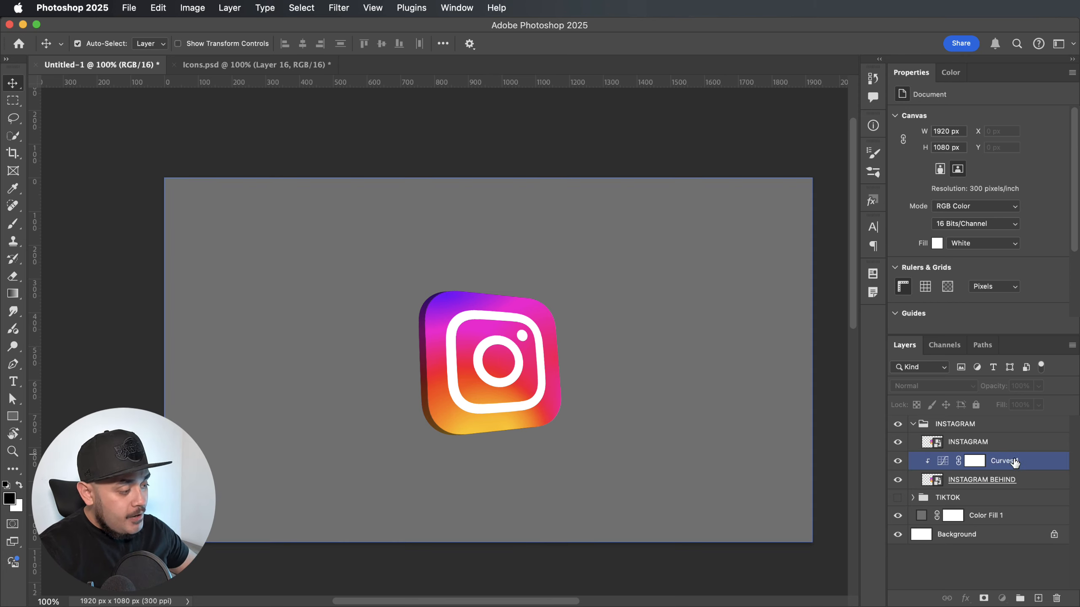
pyautogui.click(996, 463)
pyautogui.click(1037, 598)
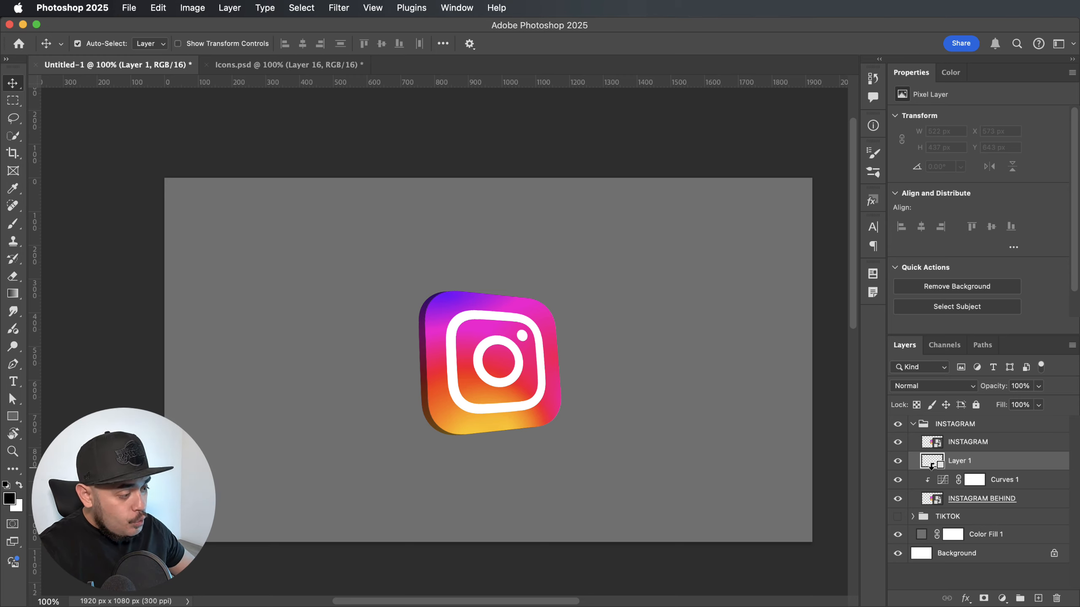
pyautogui.moveTo(931, 466); pyautogui.dragTo(929, 469)
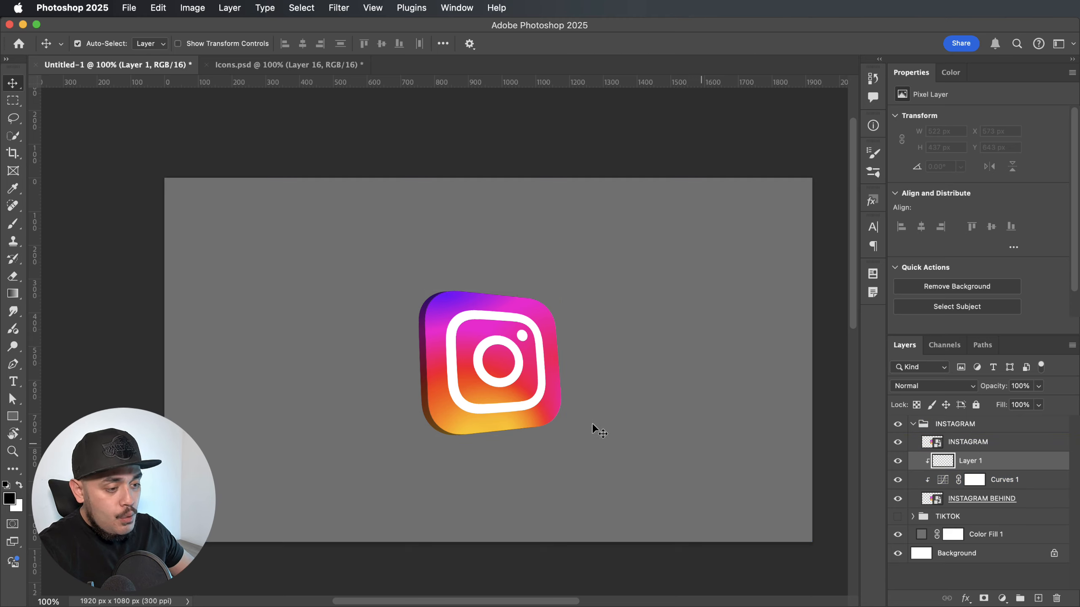
# Paint black shading on Layer 1 along the icon's dark side at its bottom and upper-left corners, using a 300 px soft brush at 0% hardness.
pyautogui.press('super+plus')
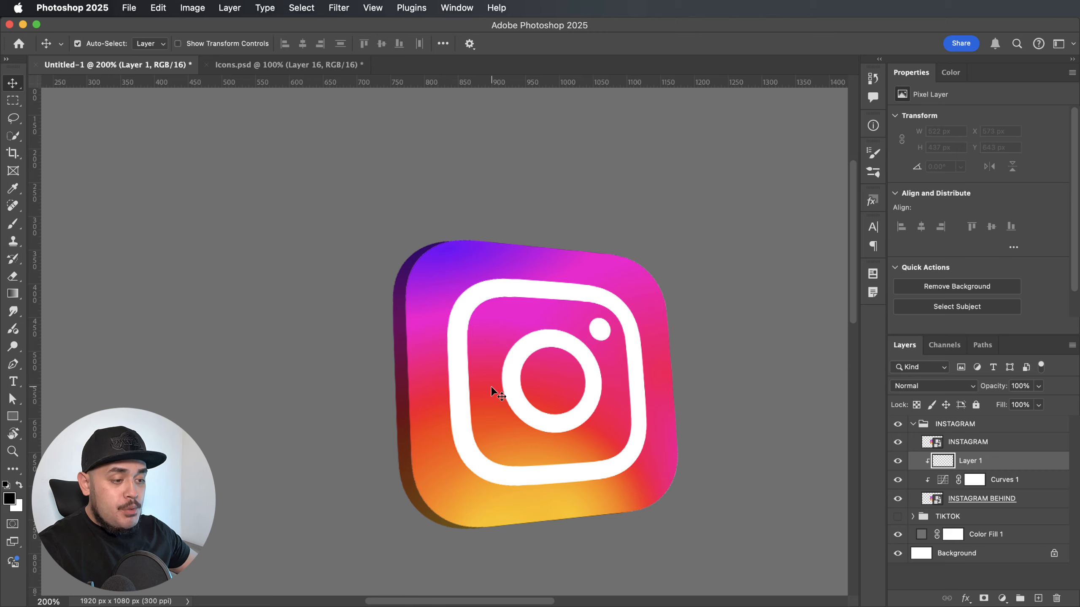
pyautogui.press('b')
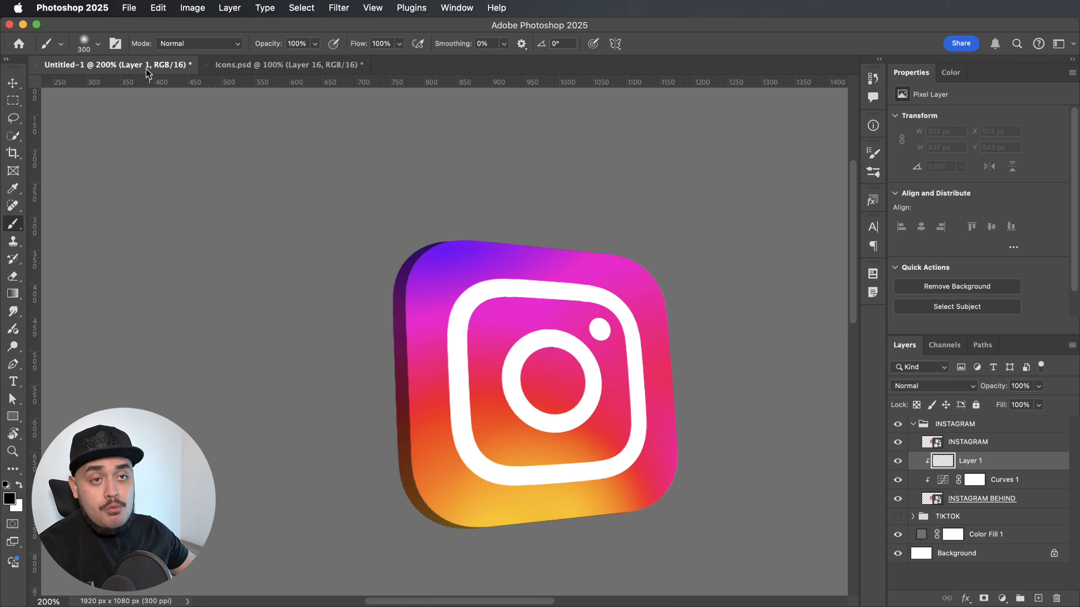
pyautogui.click(97, 43)
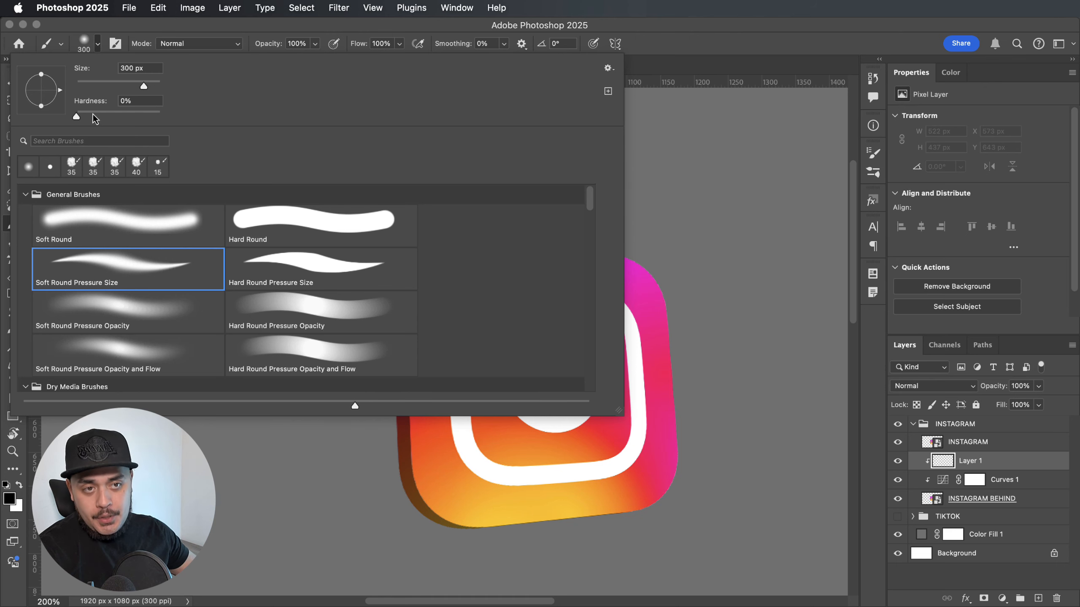
pyautogui.press('Return')
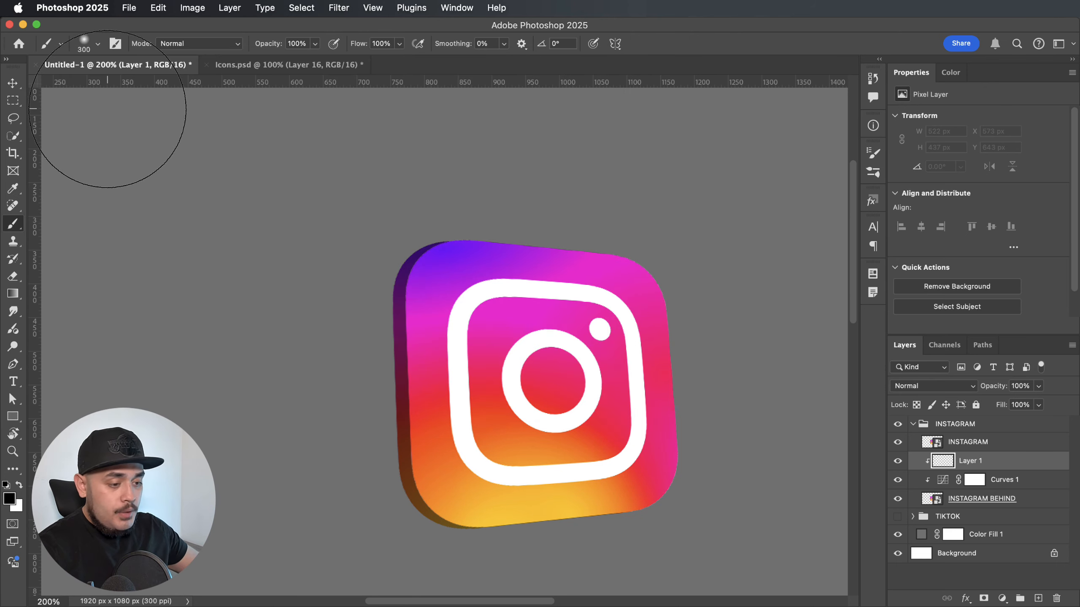
pyautogui.scroll(-1, 245, 242)
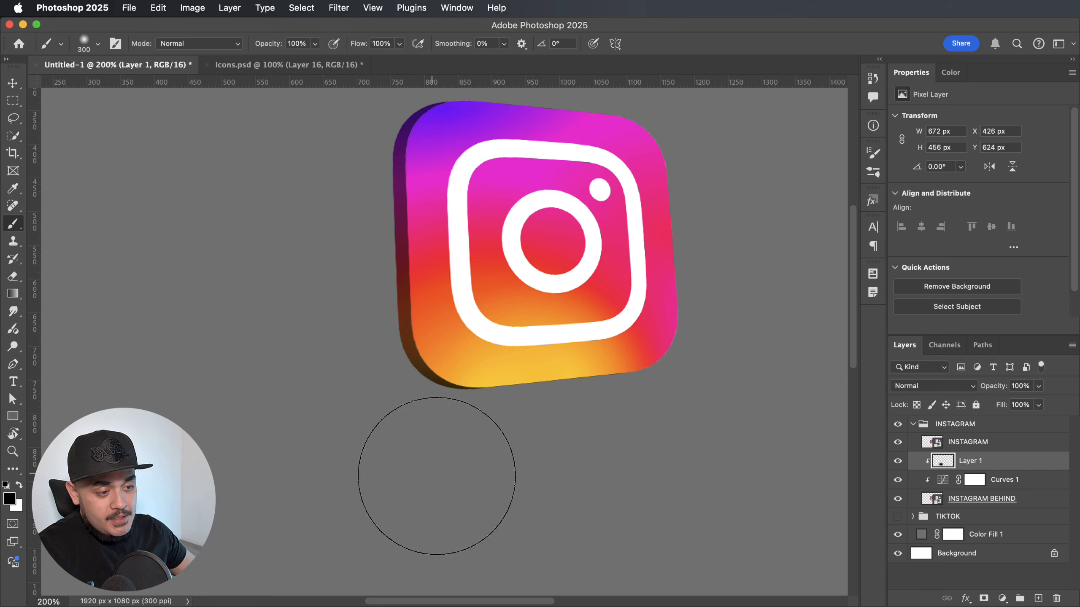
pyautogui.scroll(4, 366, 465)
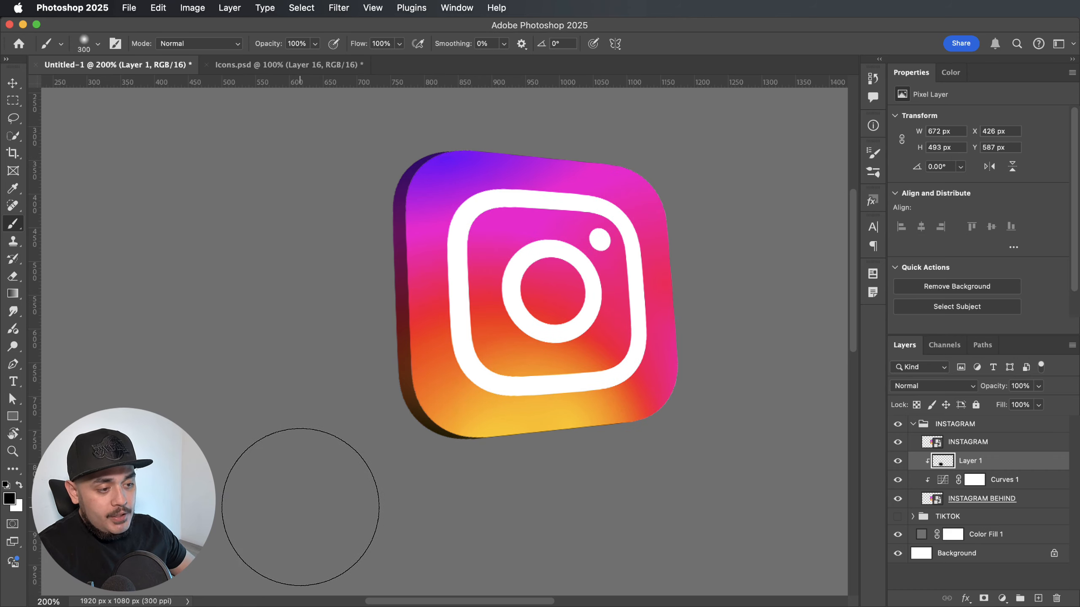
pyautogui.scroll(8, 297, 468)
pyautogui.moveTo(439, 176); pyautogui.dragTo(330, 213)
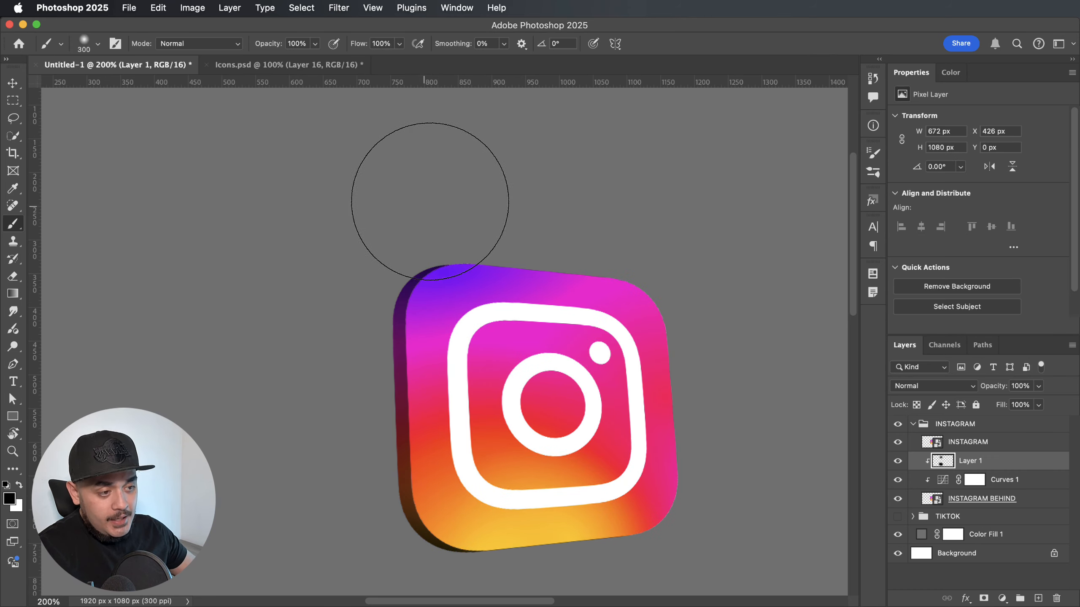
pyautogui.moveTo(364, 176)
pyautogui.mouseDown()
pyautogui.moveTo(345, 222)
pyautogui.moveTo(183, 328)
pyautogui.mouseUp()
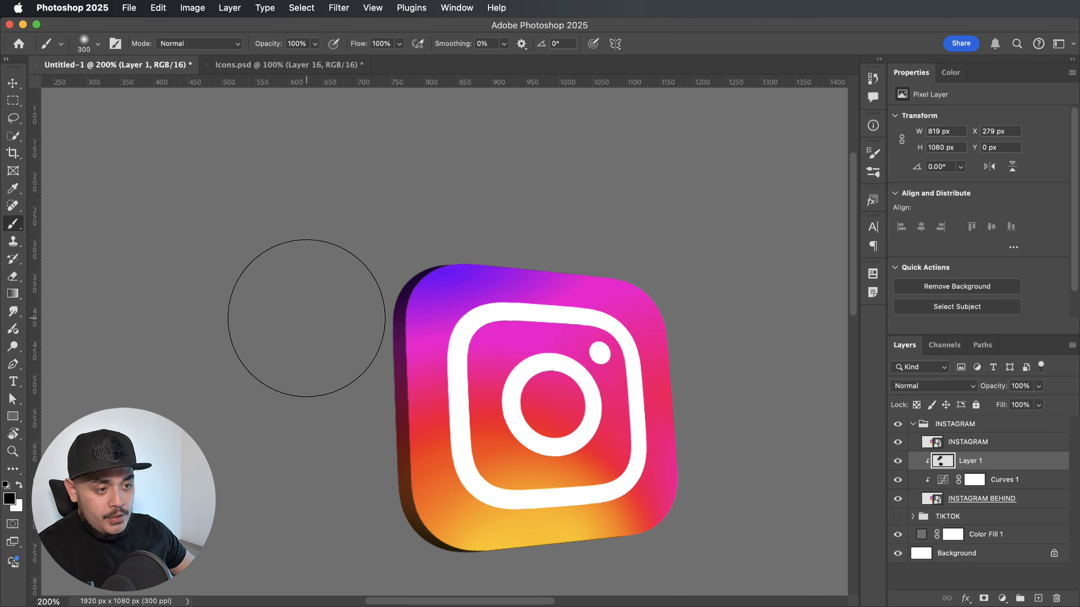
pyautogui.press('super+minus')
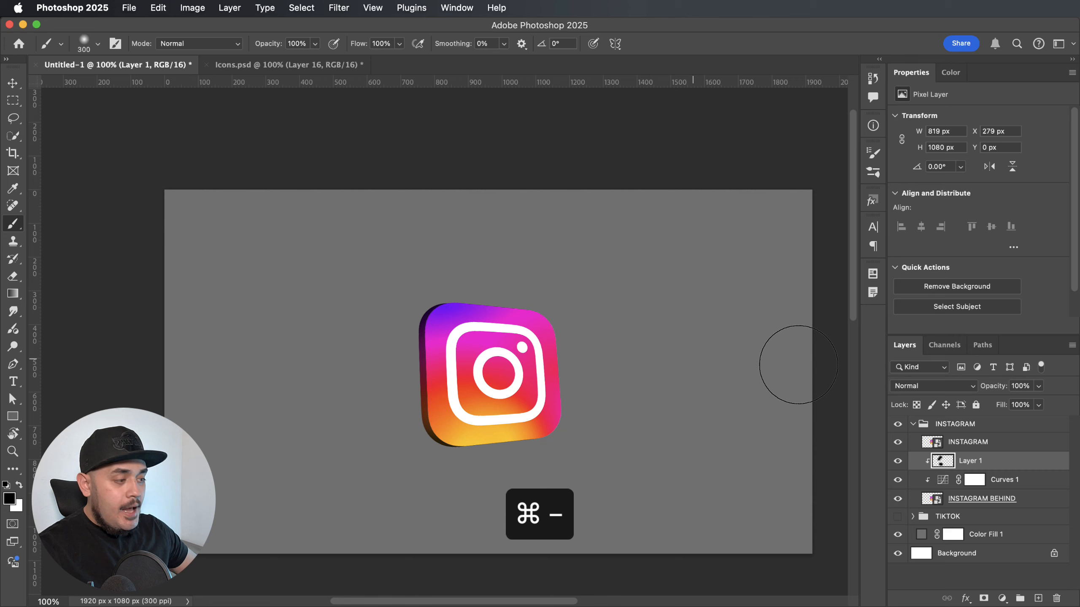
# Reduce Layer 1's opacity to 45% and compare the icon with its shading hidden and shown.
pyautogui.moveTo(1001, 391); pyautogui.dragTo(990, 392)
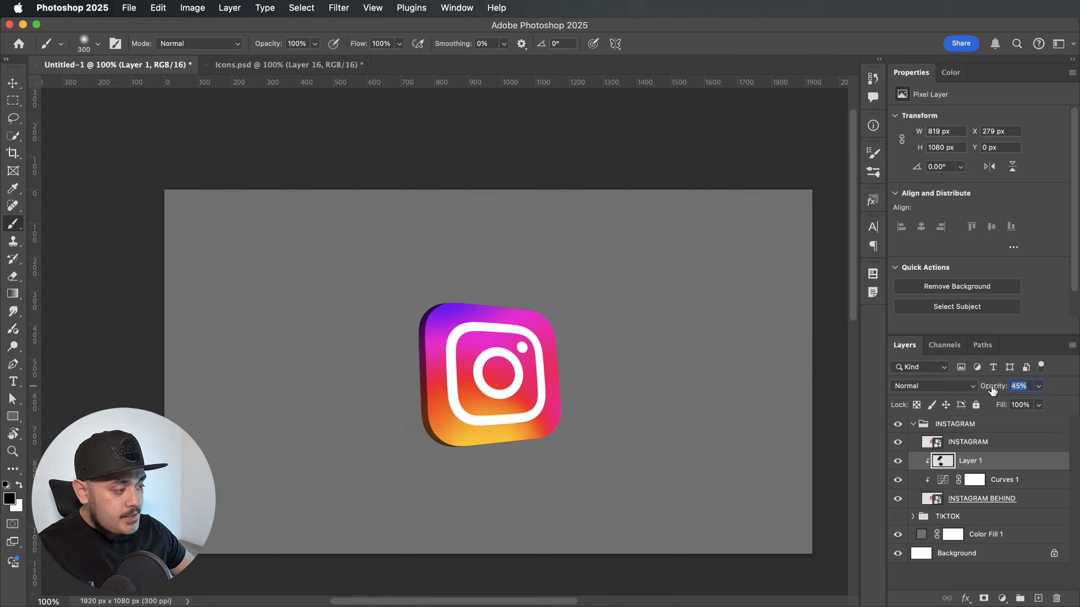
pyautogui.click(897, 463)
pyautogui.click(897, 464)
pyautogui.click(897, 466)
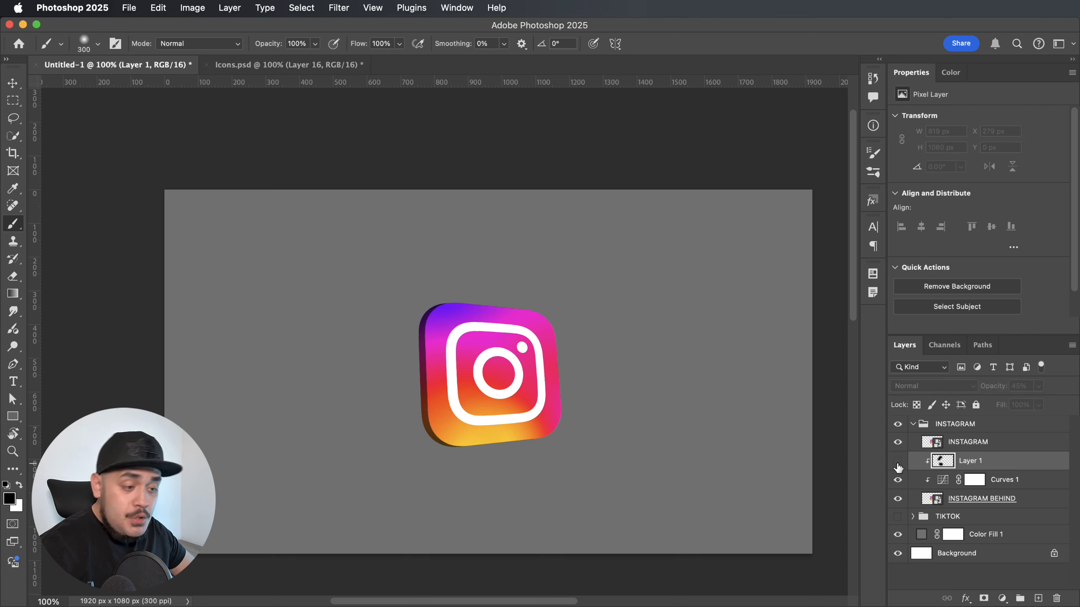
pyautogui.click(897, 464)
pyautogui.click(897, 463)
pyautogui.click(897, 463)
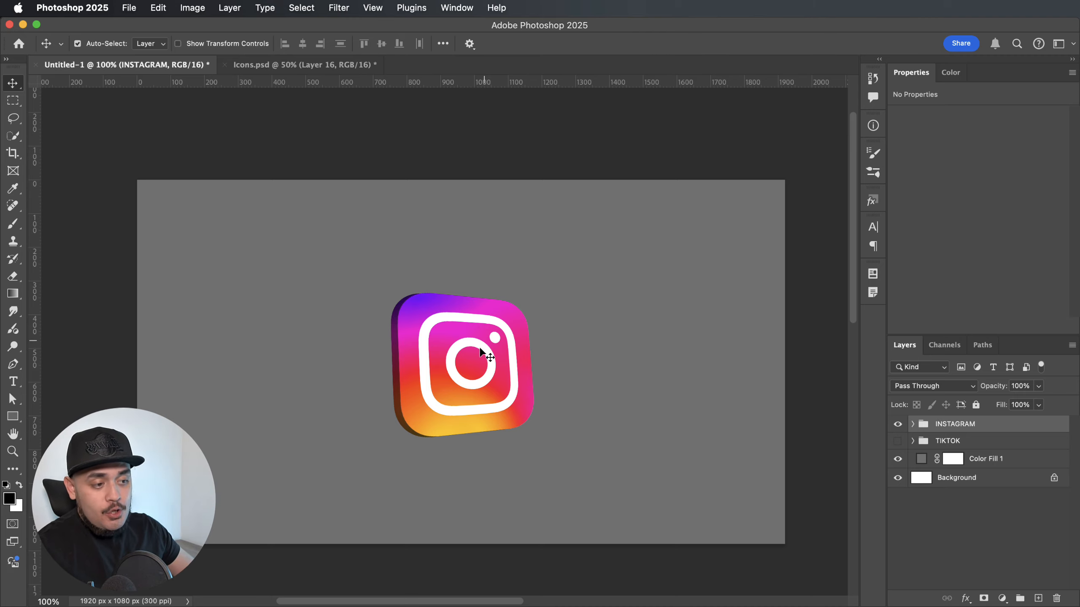
# Add an Inner Glow effect to the INSTAGRAM layer and set its glow colour to b3b3b3.
pyautogui.click(460, 313)
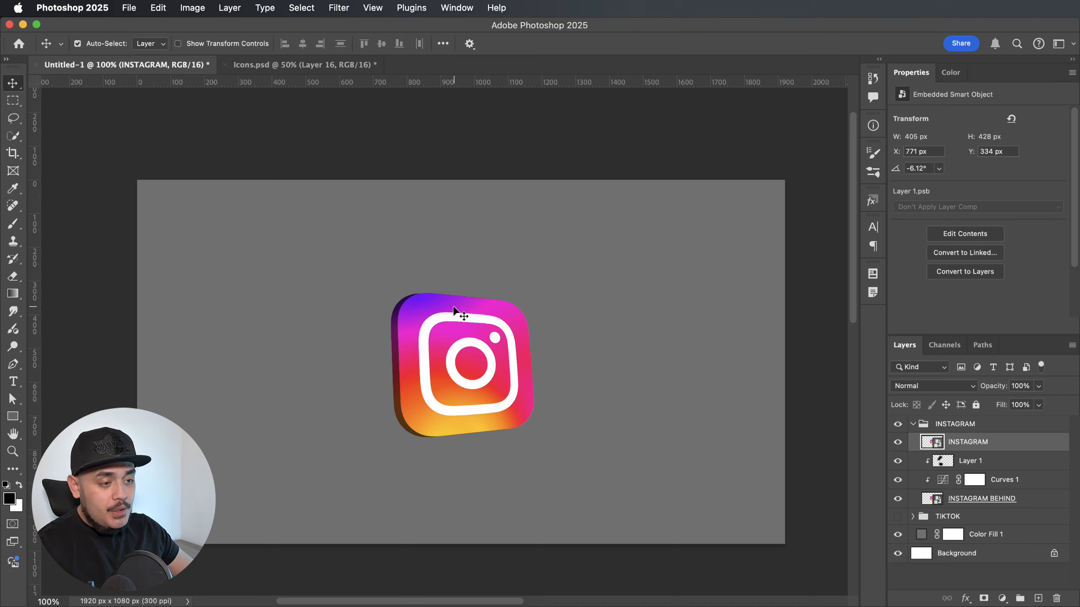
pyautogui.doubleClick(1050, 446)
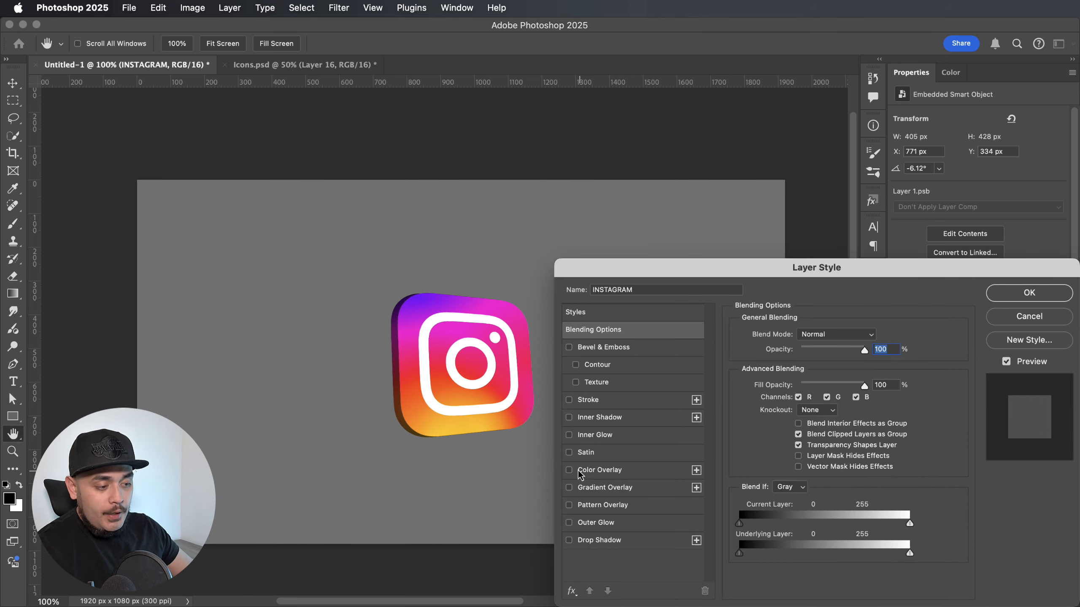
pyautogui.click(569, 435)
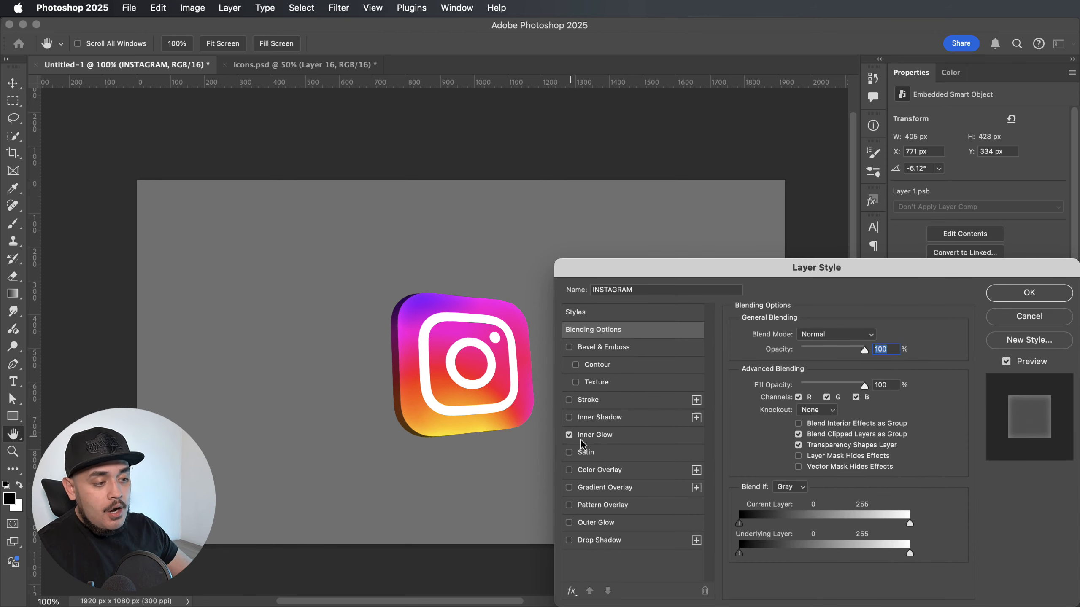
pyautogui.click(595, 437)
pyautogui.click(770, 383)
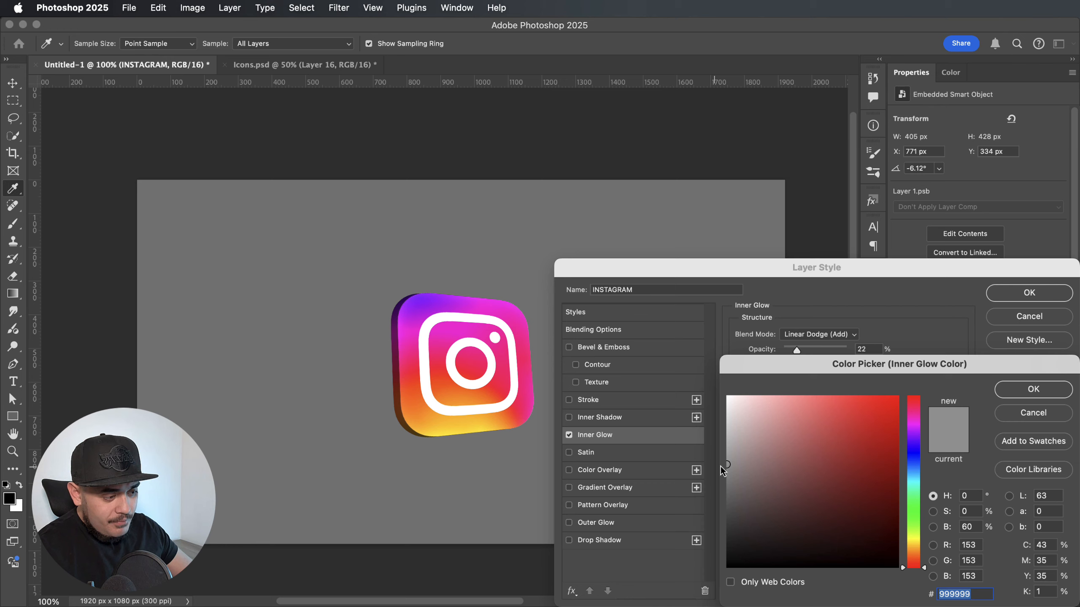
pyautogui.moveTo(722, 468)
pyautogui.mouseDown()
pyautogui.moveTo(720, 442)
pyautogui.moveTo(728, 446)
pyautogui.mouseUp()
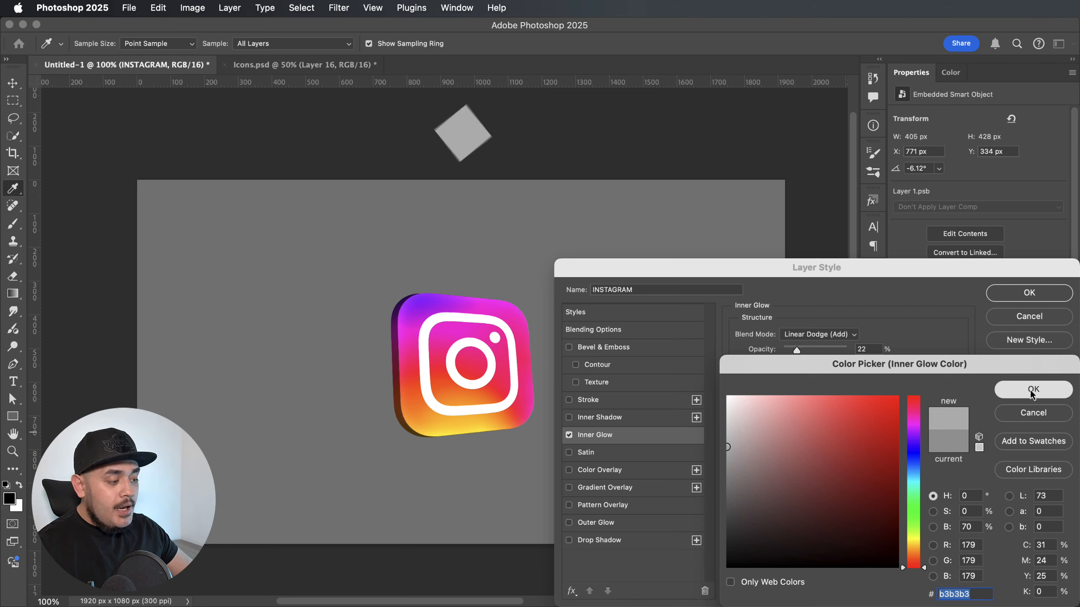
pyautogui.click(1032, 390)
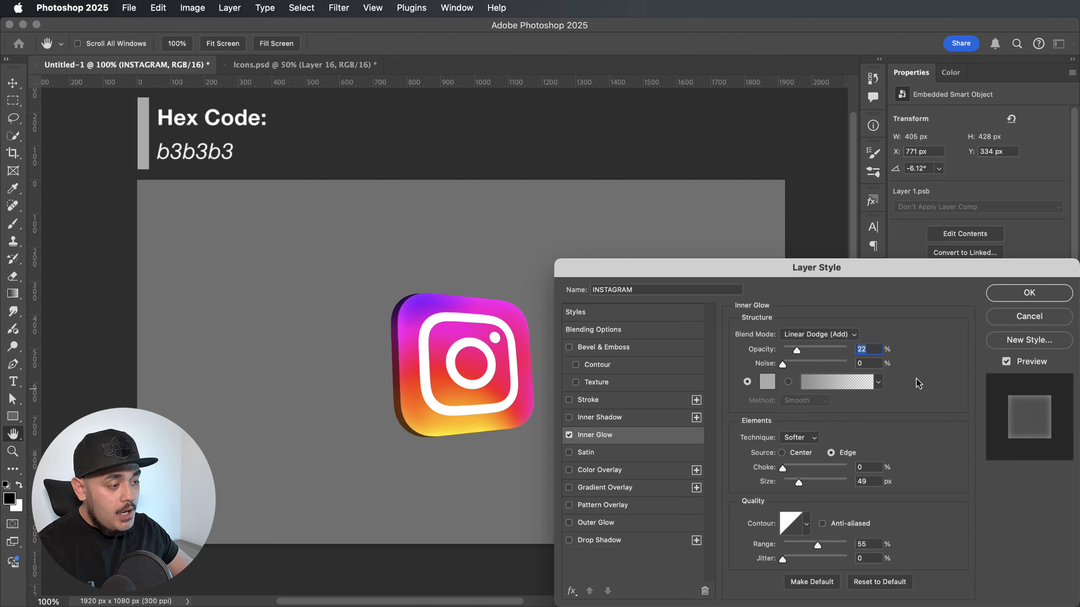
# Raise the inner glow's opacity to 61% and reduce its size to 43 px.
pyautogui.moveTo(797, 350); pyautogui.dragTo(820, 351)
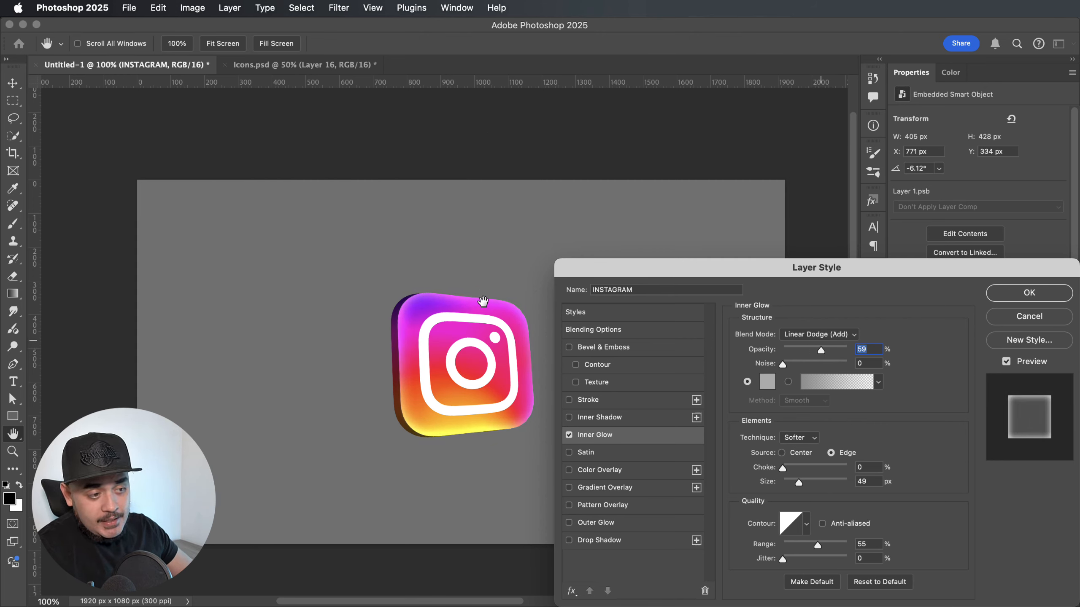
pyautogui.press('super+equal')
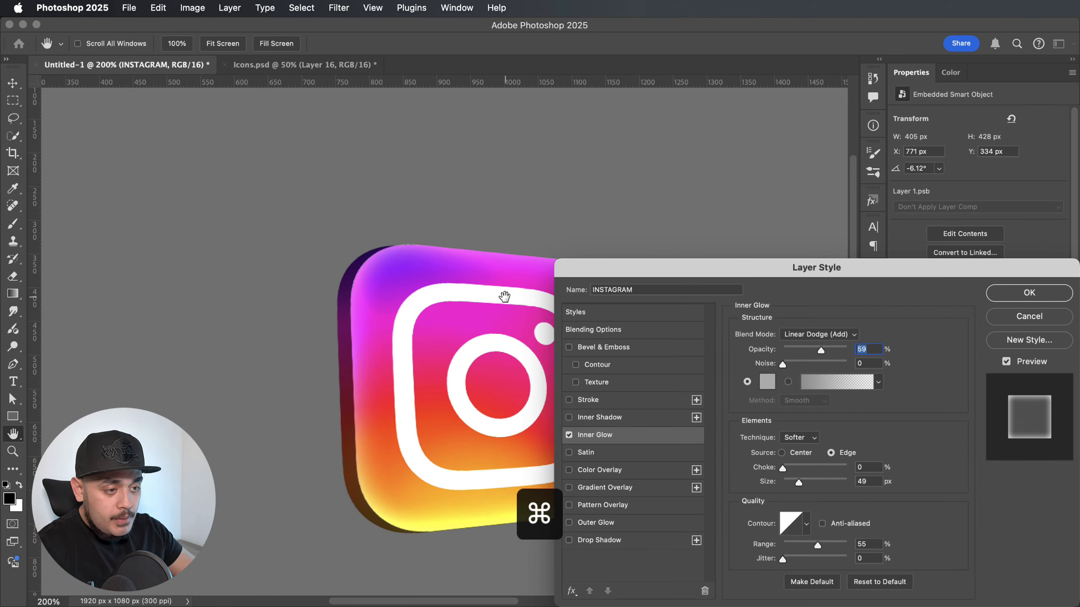
pyautogui.hscroll(5, 505, 296)
pyautogui.moveTo(821, 350); pyautogui.dragTo(822, 348)
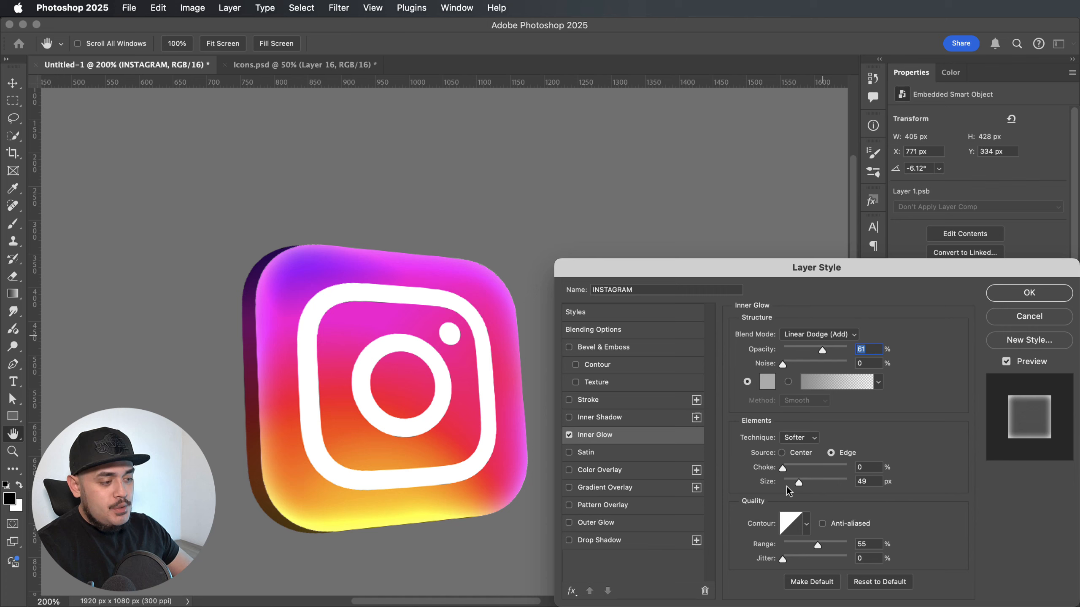
pyautogui.moveTo(799, 483); pyautogui.dragTo(797, 485)
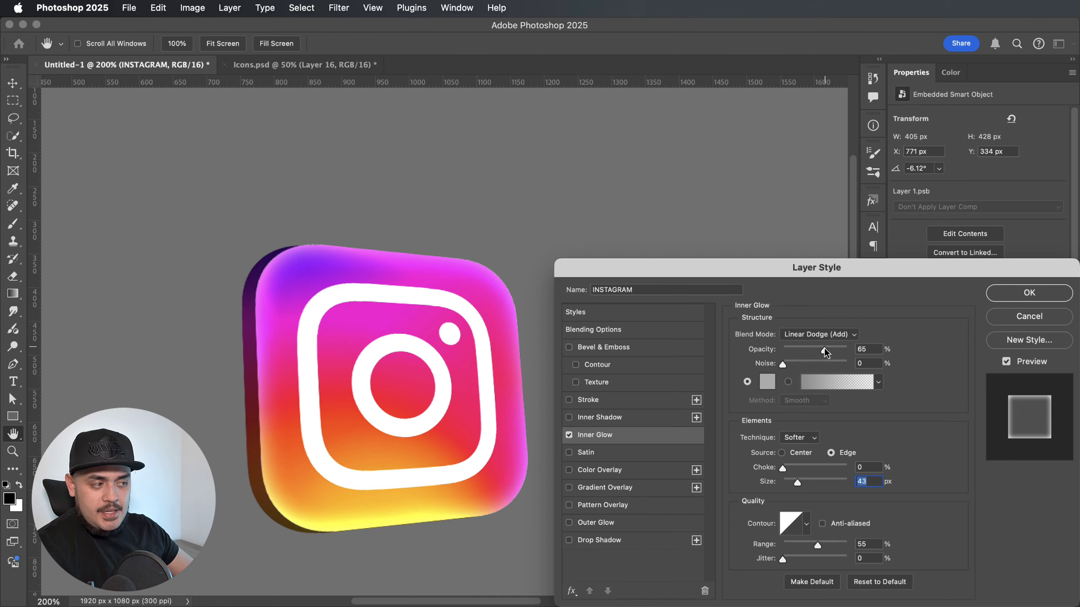
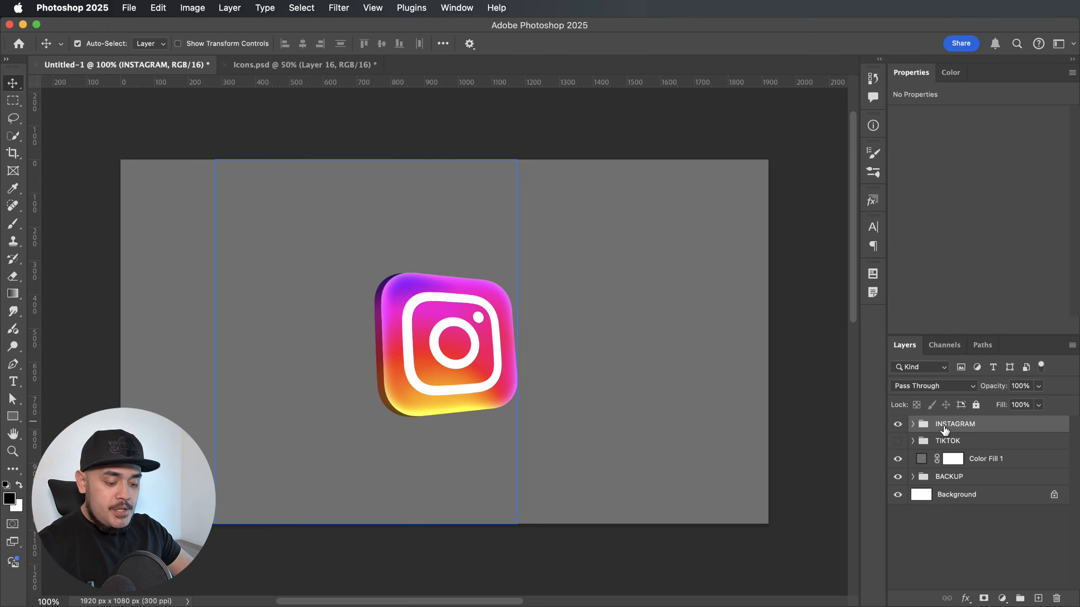
# Merge the INSTAGRAM group into a single layer.
pyautogui.press('super+e')
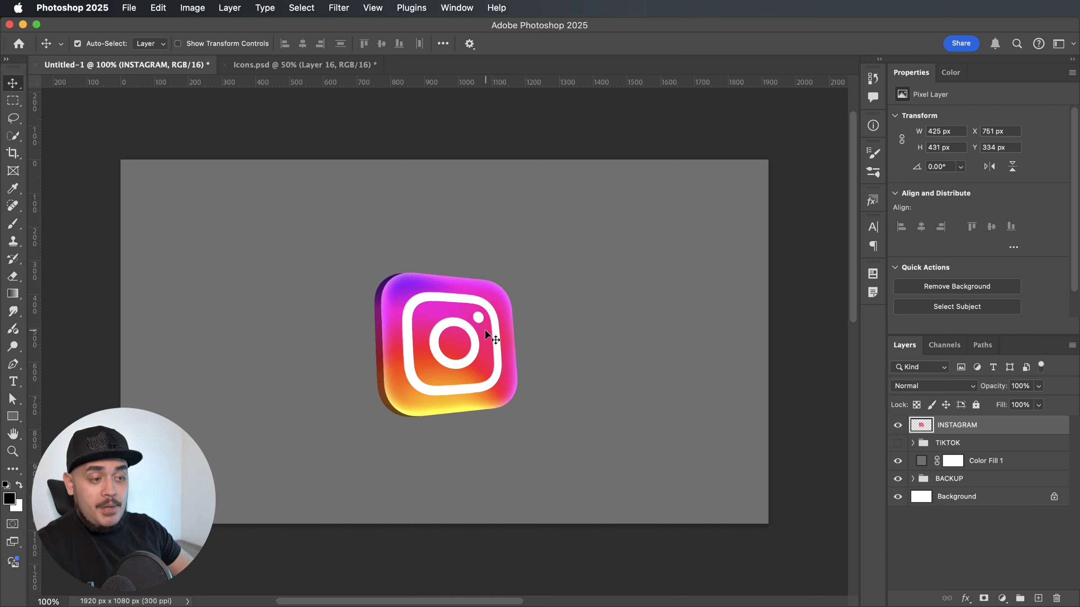
# Try skewing the Instagram icon's upper-right corner slightly outward and compare the icon before and after.
pyautogui.press('super+t')
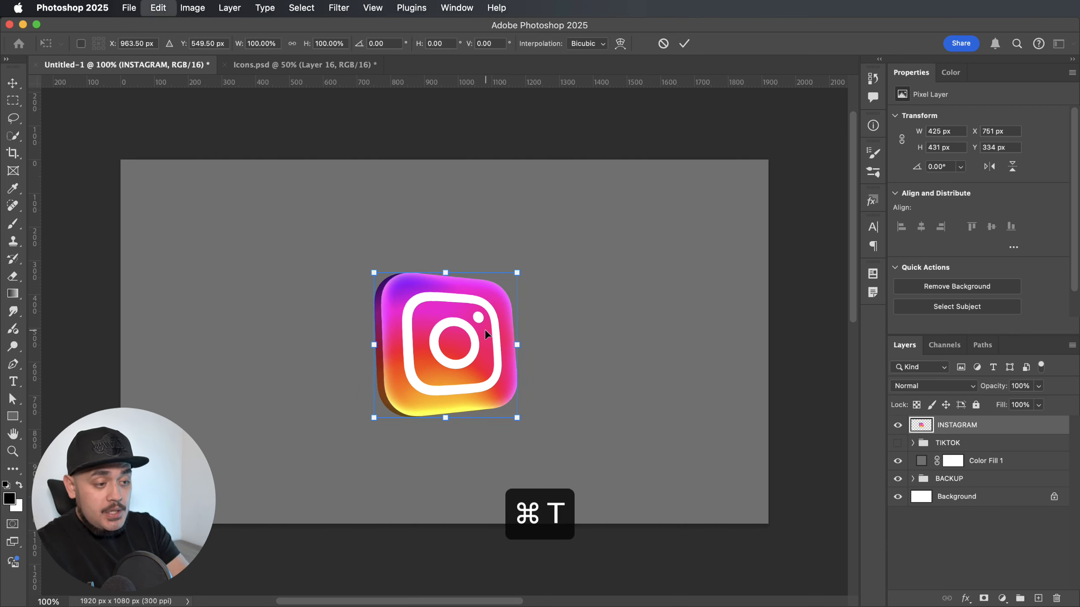
pyautogui.rightClick(492, 293)
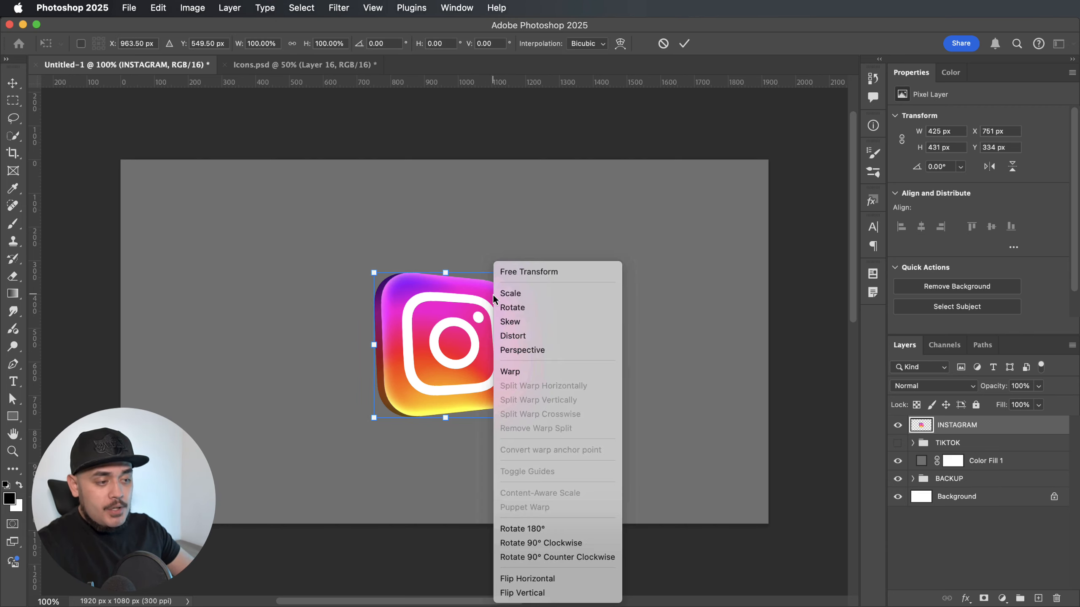
pyautogui.rightClick(472, 299)
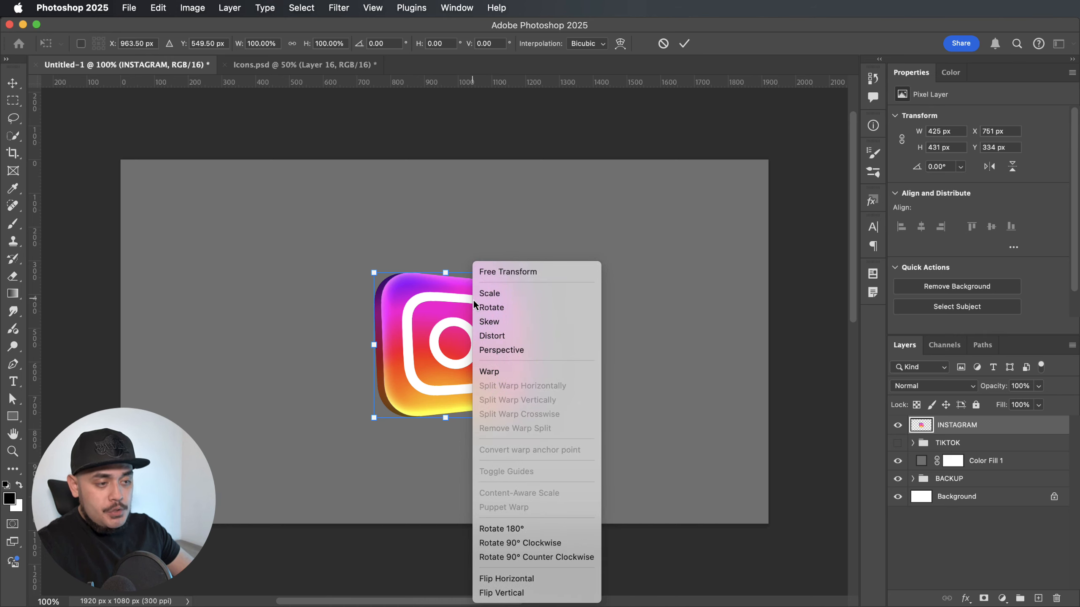
pyautogui.click(495, 322)
pyautogui.moveTo(445, 274); pyautogui.dragTo(450, 273)
pyautogui.press('super+z')
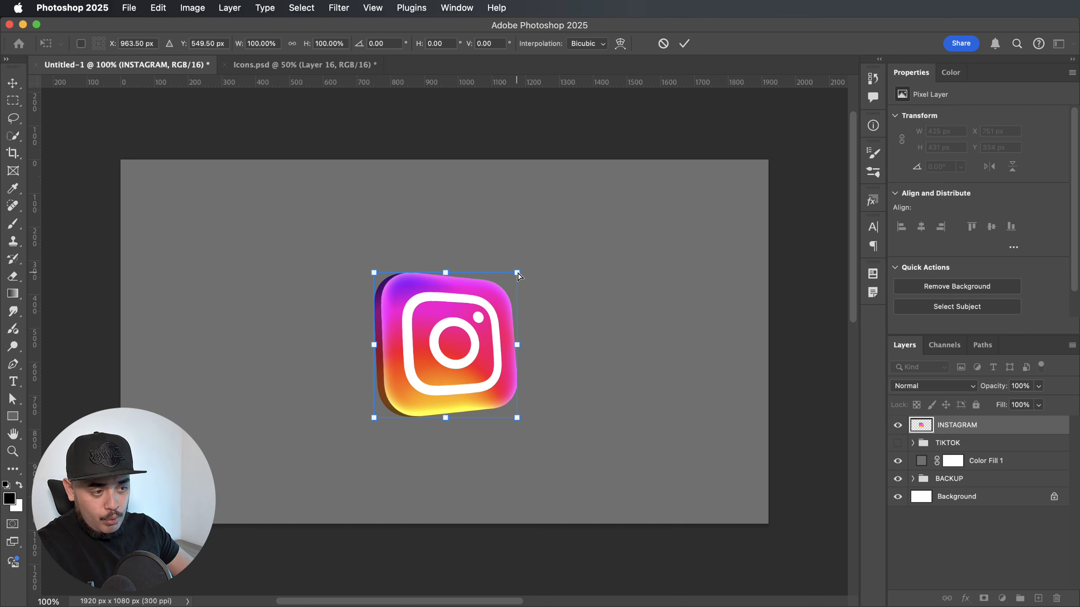
pyautogui.moveTo(517, 272); pyautogui.dragTo(521, 274)
pyautogui.press('Return')
pyautogui.press('super+z')
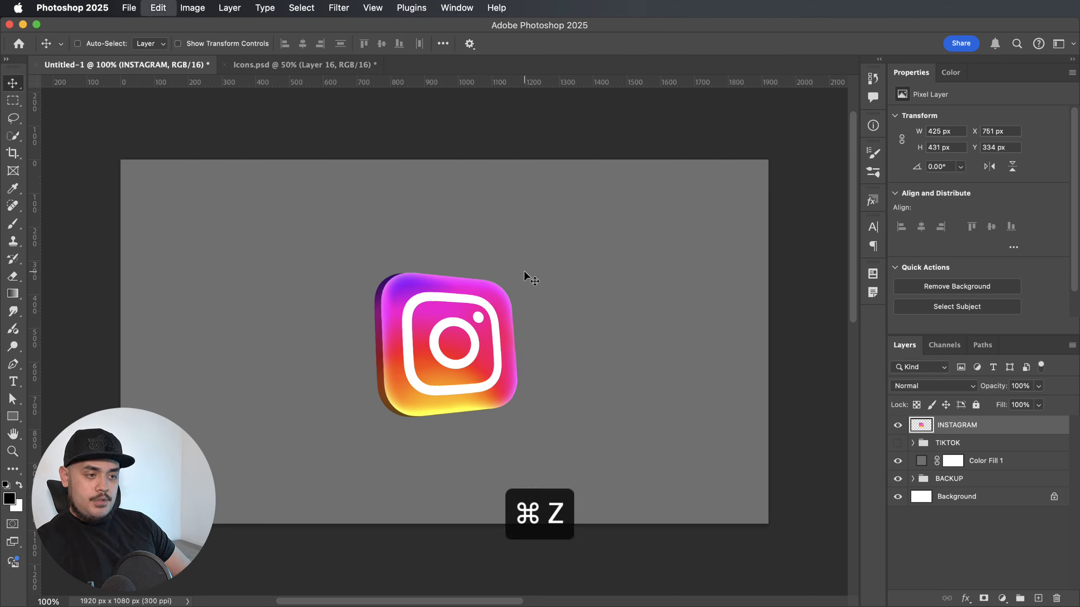
pyautogui.press('shift+super+z')
pyautogui.press('super+z')
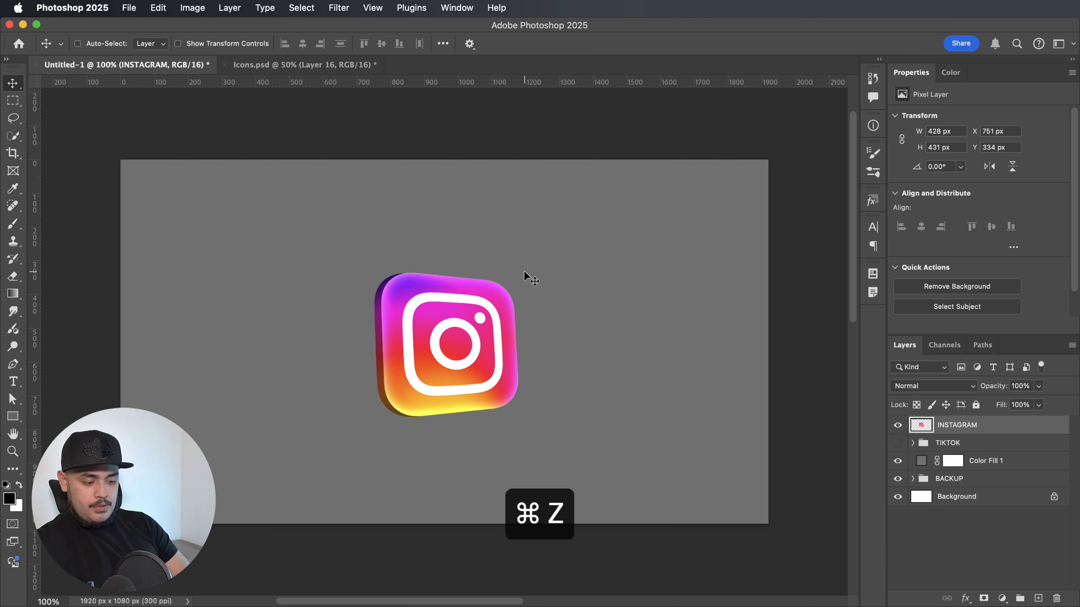
# Skew the Instagram icon's upper-right corner slightly outward, compare it with the original shape, and pull the corner back a little.
pyautogui.press('super+t')
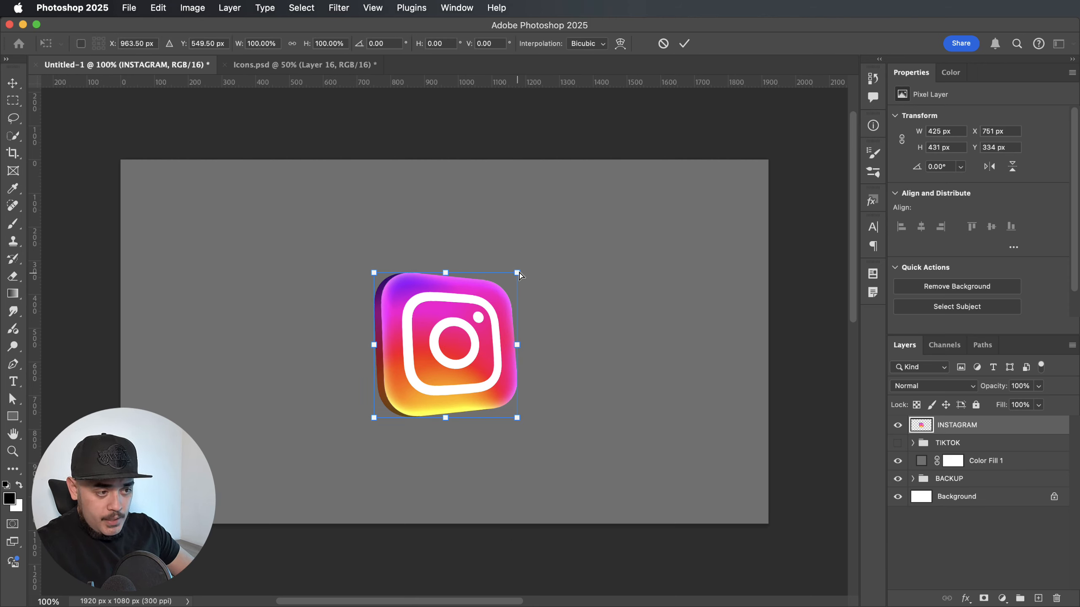
pyautogui.moveTo(519, 275); pyautogui.dragTo(525, 270)
pyautogui.press('super+z')
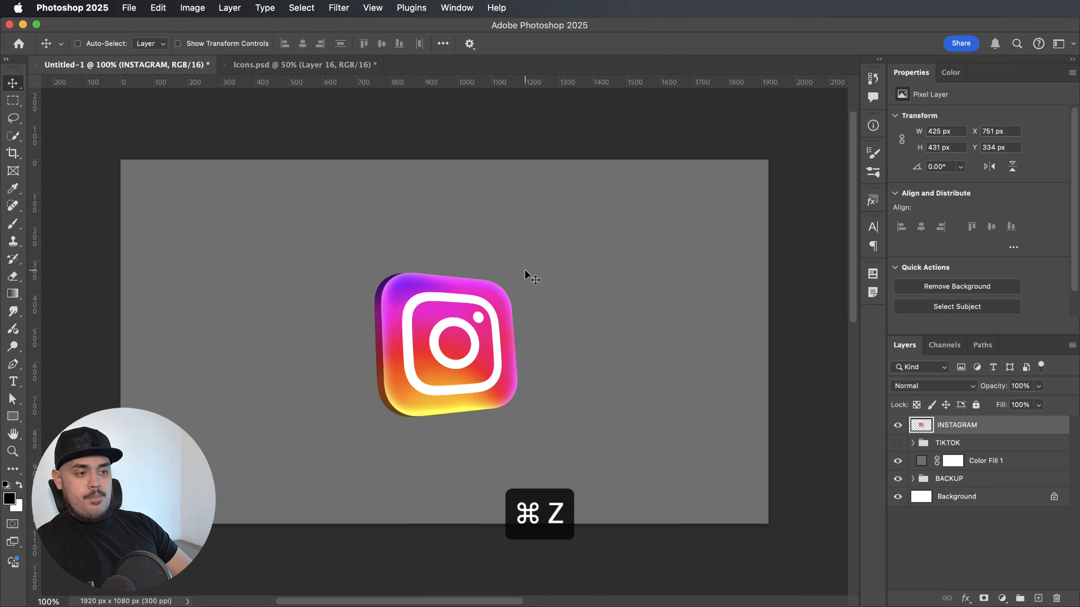
pyautogui.press('super+shift+z')
pyautogui.press('super+t')
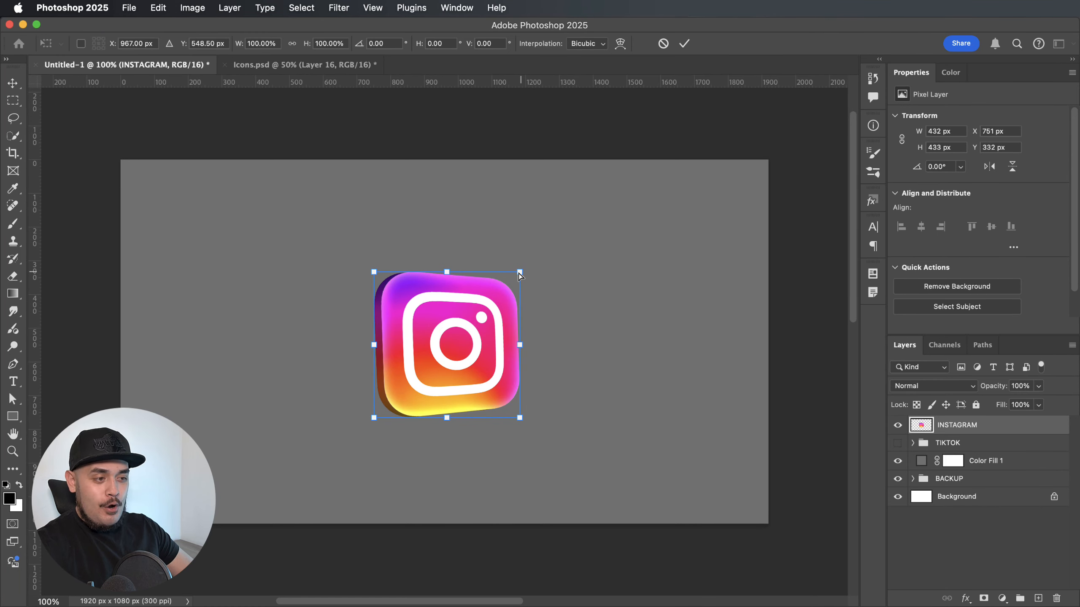
pyautogui.moveTo(520, 275); pyautogui.dragTo(517, 277)
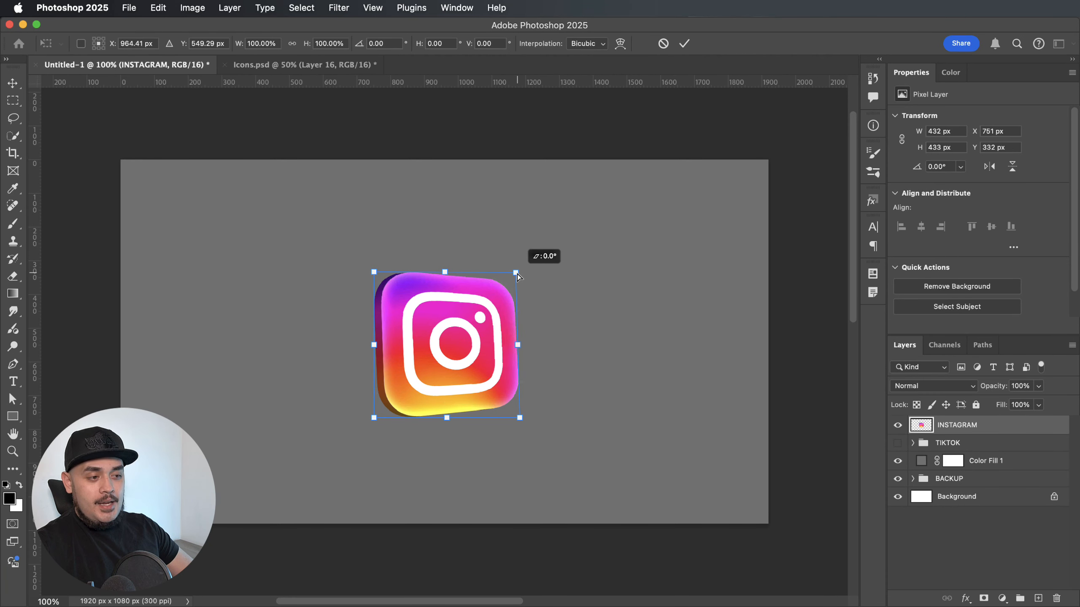
pyautogui.press('Return')
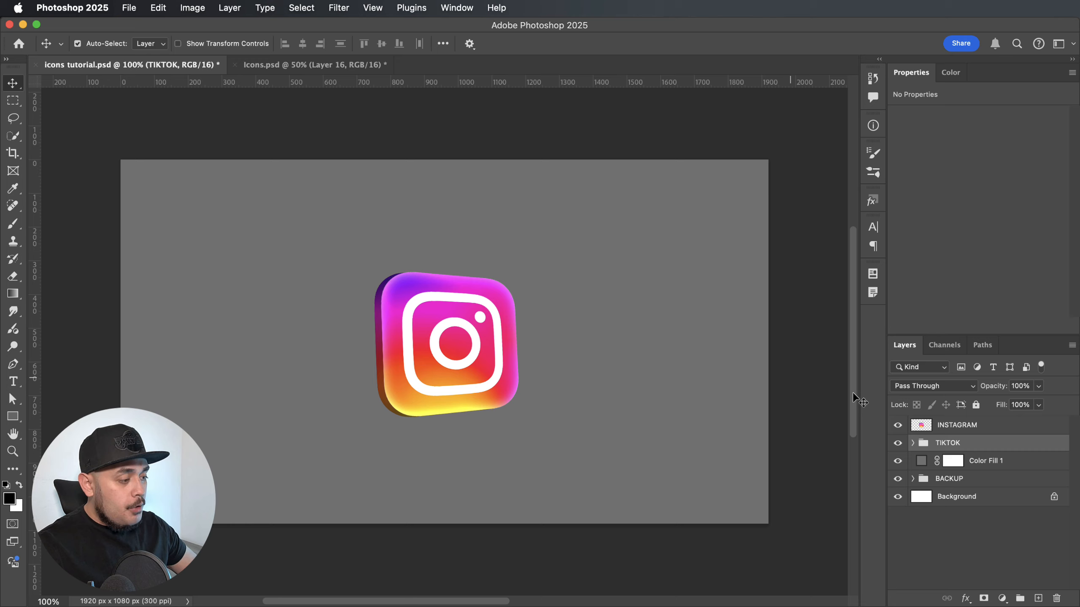
# Hide the INSTAGRAM layer and show the TIKTOK layer inside the TIKTOK group.
pyautogui.click(895, 428)
pyautogui.click(897, 426)
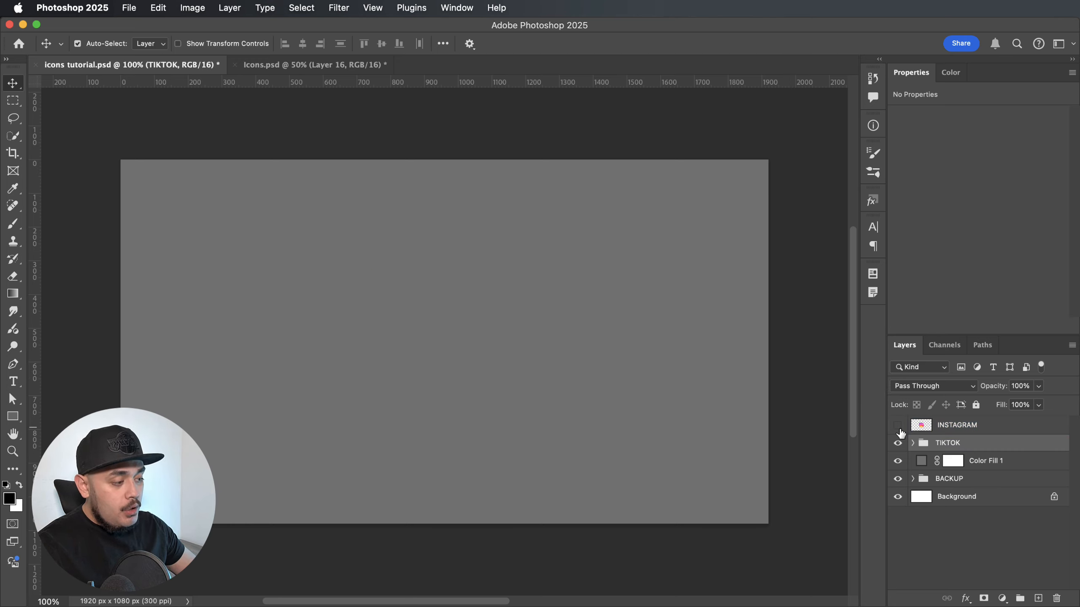
pyautogui.click(912, 445)
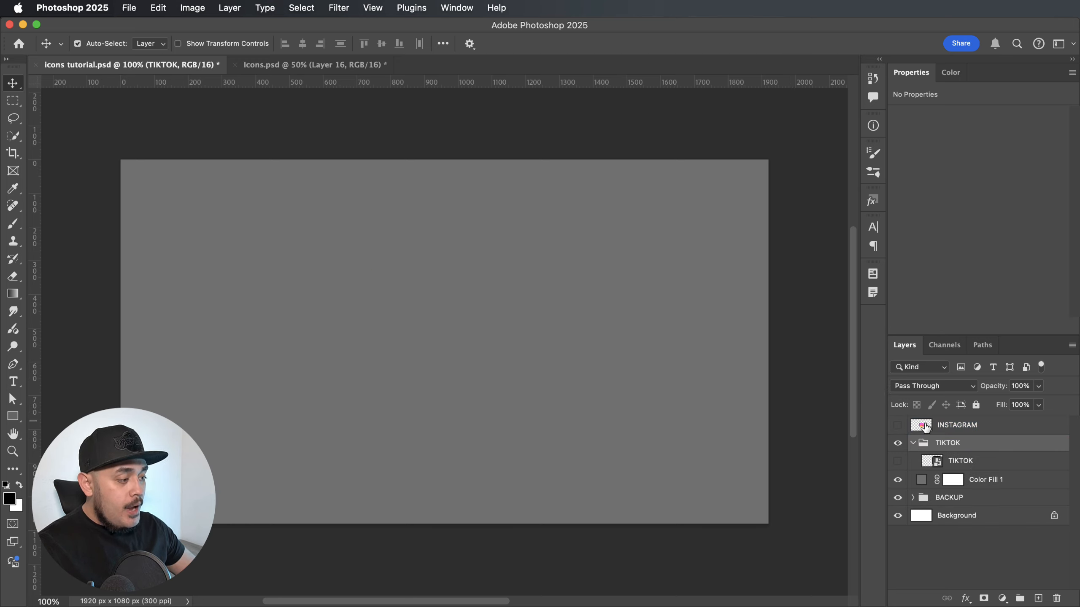
pyautogui.click(897, 462)
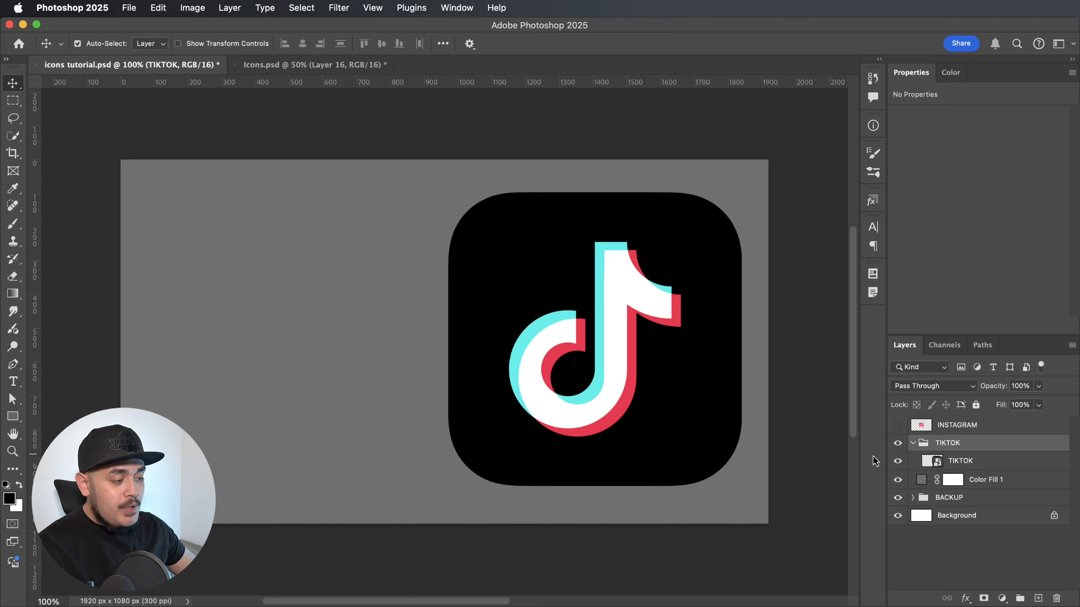
# Move the TikTok icon toward the canvas centre and scale it proportionally to 408 px so it fits between the two horizontal guides.
pyautogui.moveTo(634, 370); pyautogui.dragTo(497, 367)
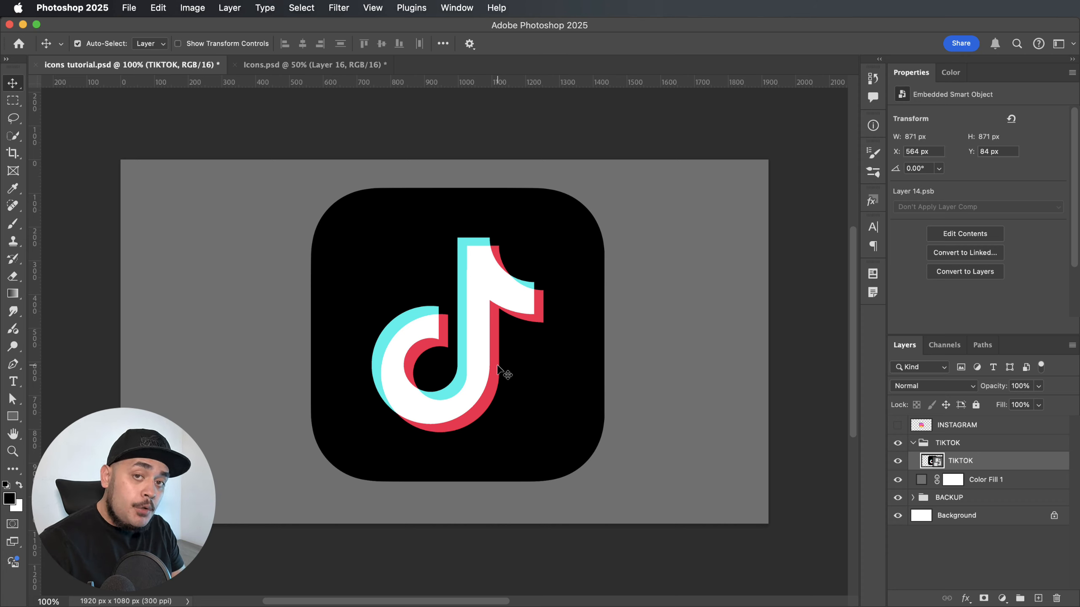
pyautogui.press('super')
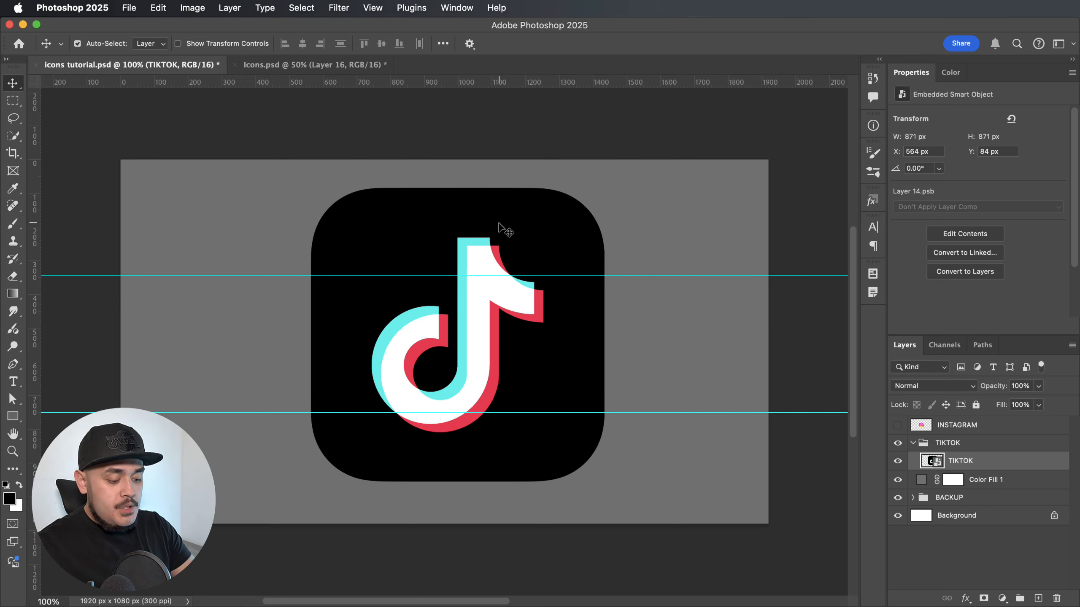
pyautogui.press('super+t')
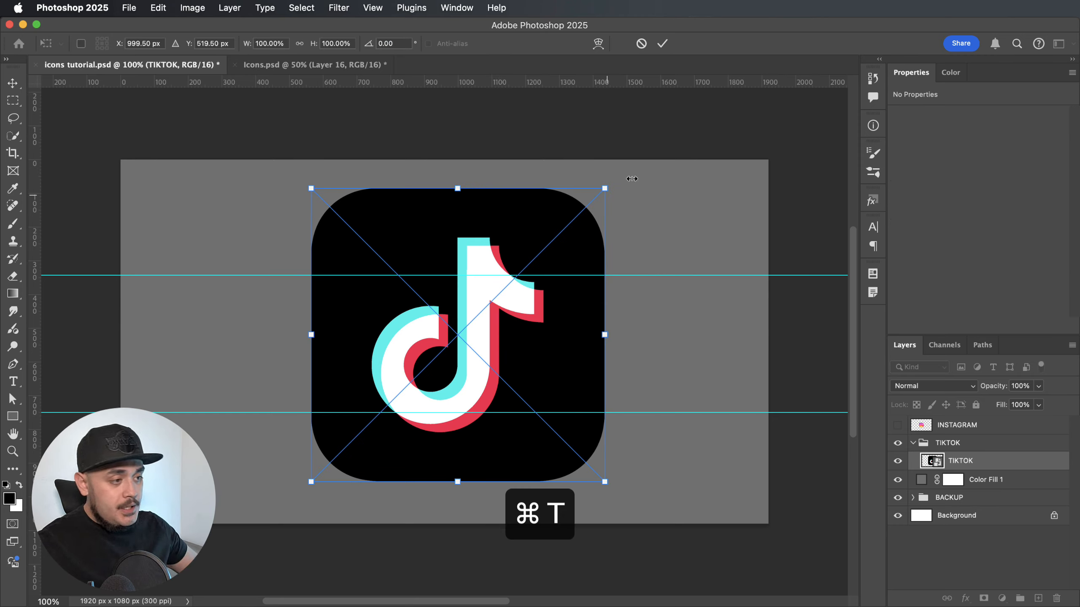
pyautogui.moveTo(604, 188); pyautogui.dragTo(519, 255)
pyautogui.moveTo(494, 315); pyautogui.dragTo(525, 325)
pyautogui.moveTo(561, 271); pyautogui.dragTo(558, 275)
pyautogui.press('super+equal')
pyautogui.press('super+equal')
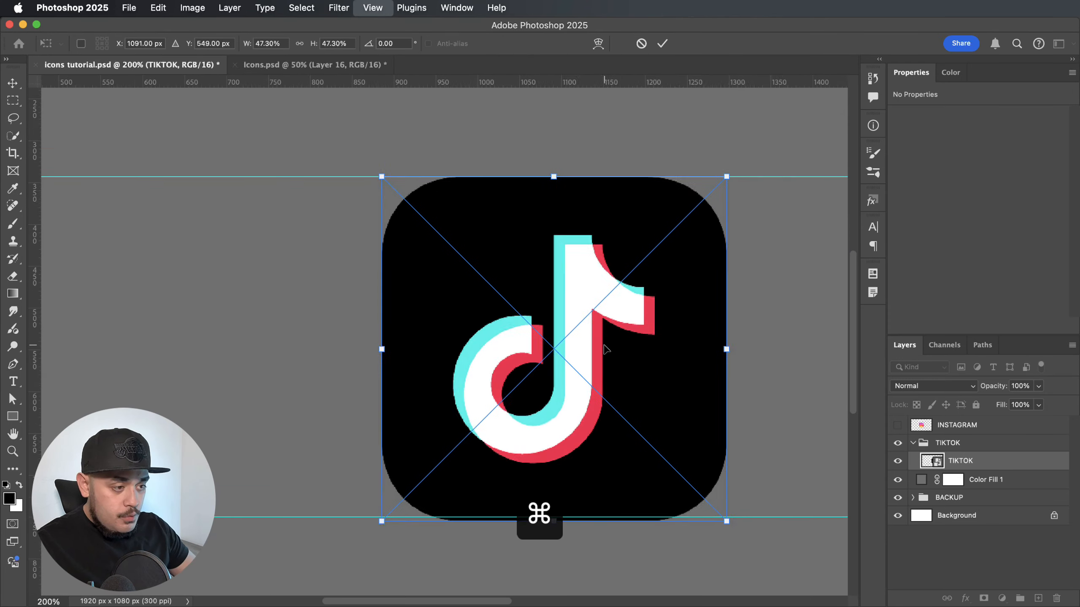
pyautogui.scroll(-3, 508, 343)
pyautogui.hscroll(2, 713, 359)
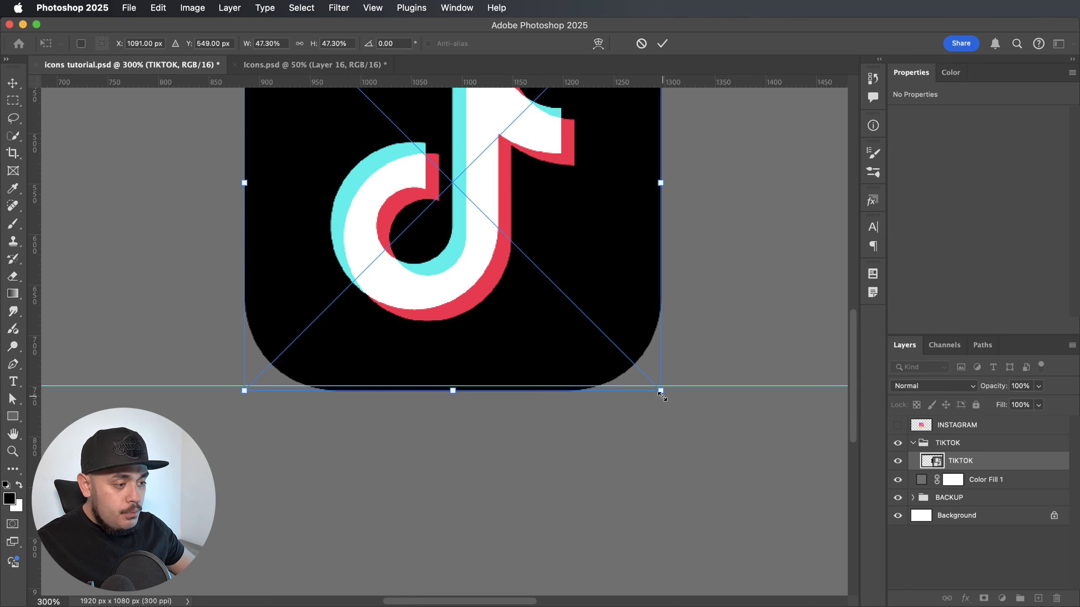
pyautogui.moveTo(661, 393); pyautogui.dragTo(657, 387)
pyautogui.press('Return')
# Duplicate the TikTok icon and move the copy horizontally to the left, to about X 599 px.
pyautogui.press('super+minus')
pyautogui.press('super+minus')
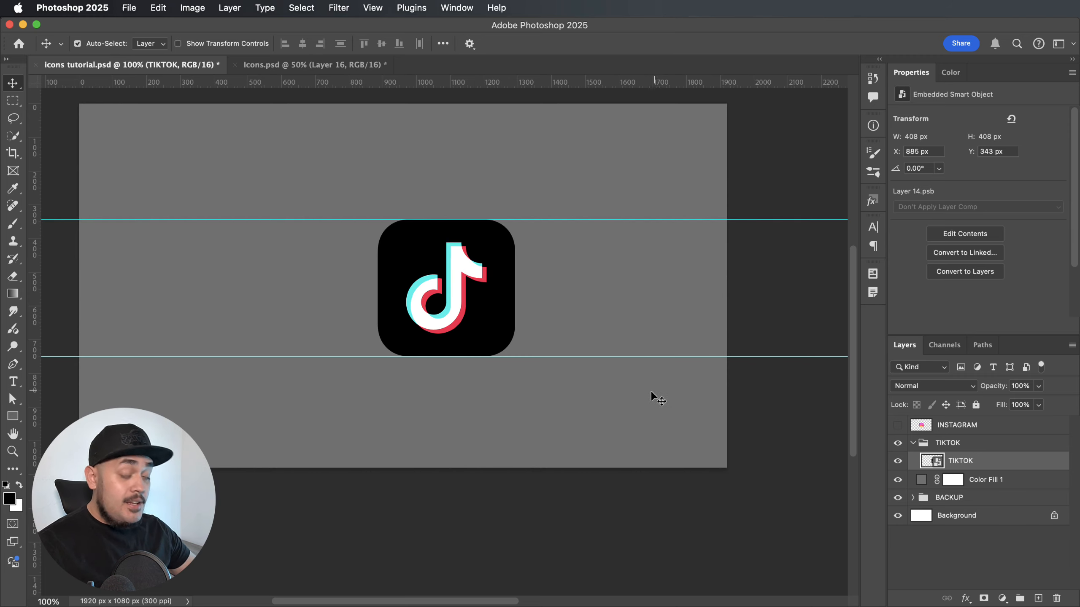
pyautogui.scroll(1, 632, 370)
pyautogui.hscroll(-2, 631, 371)
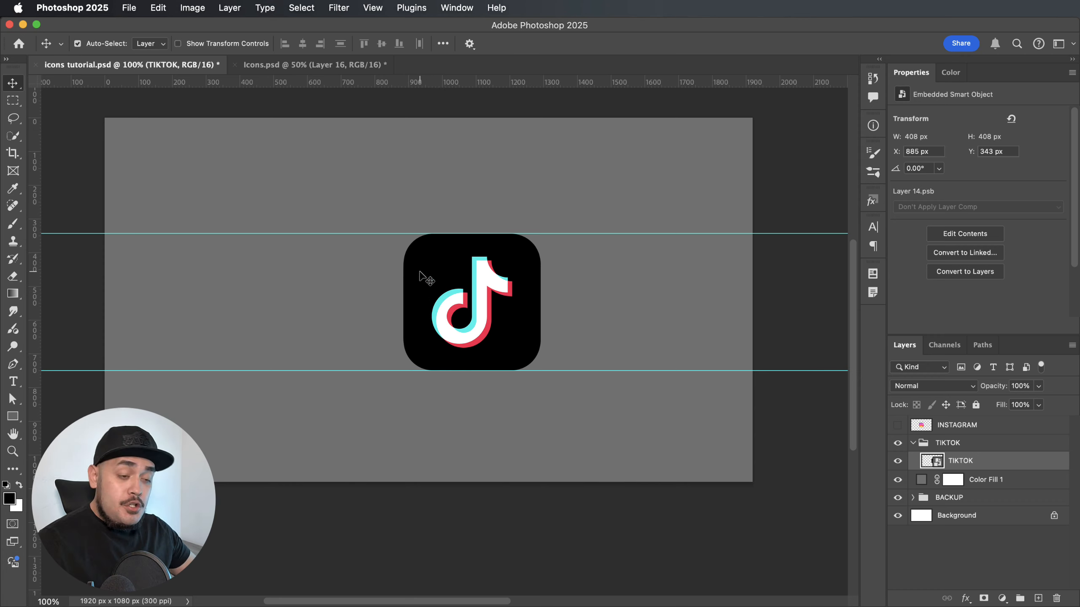
pyautogui.moveTo(424, 279); pyautogui.dragTo(416, 279)
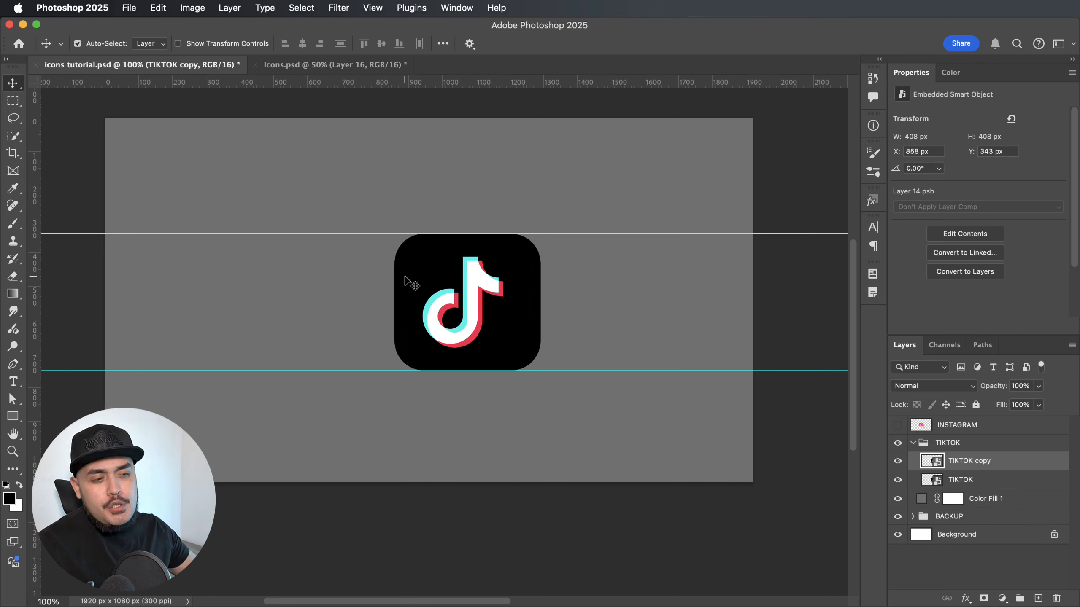
pyautogui.moveTo(403, 277); pyautogui.dragTo(319, 279)
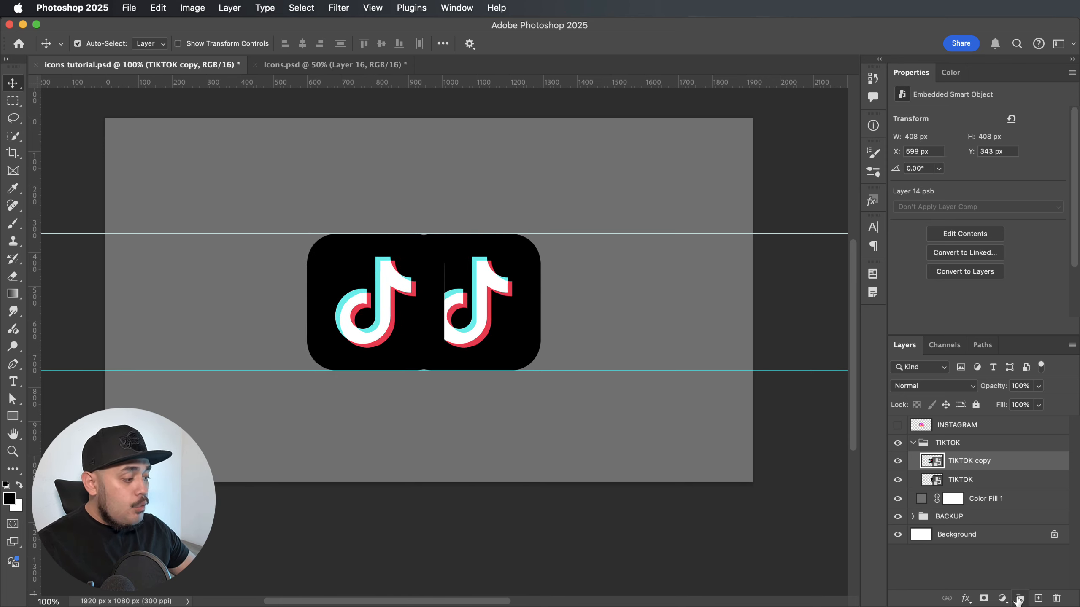
# Add a Solid Color fill in dark grey 4b4b4b and clip it to the TIKTOK copy layer.
pyautogui.click(1001, 599)
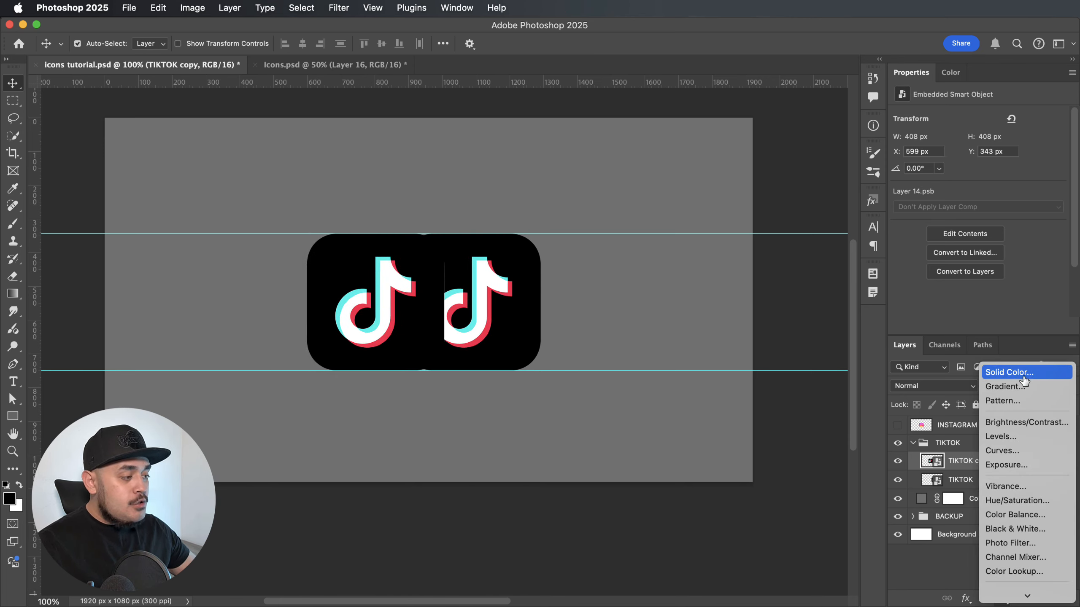
pyautogui.click(1011, 372)
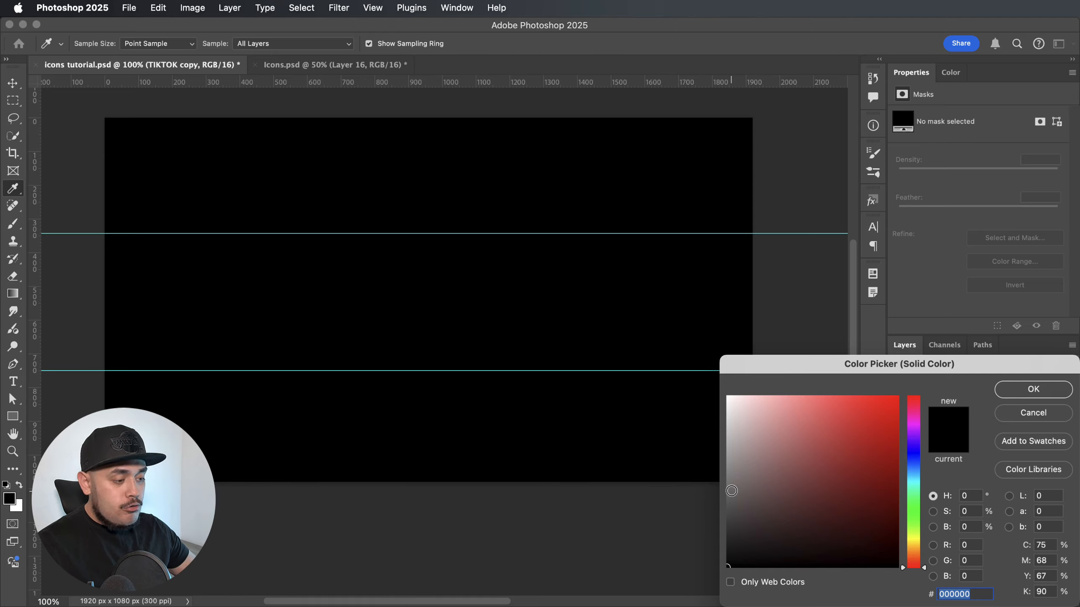
pyautogui.click(727, 493)
pyautogui.moveTo(711, 496); pyautogui.dragTo(701, 517)
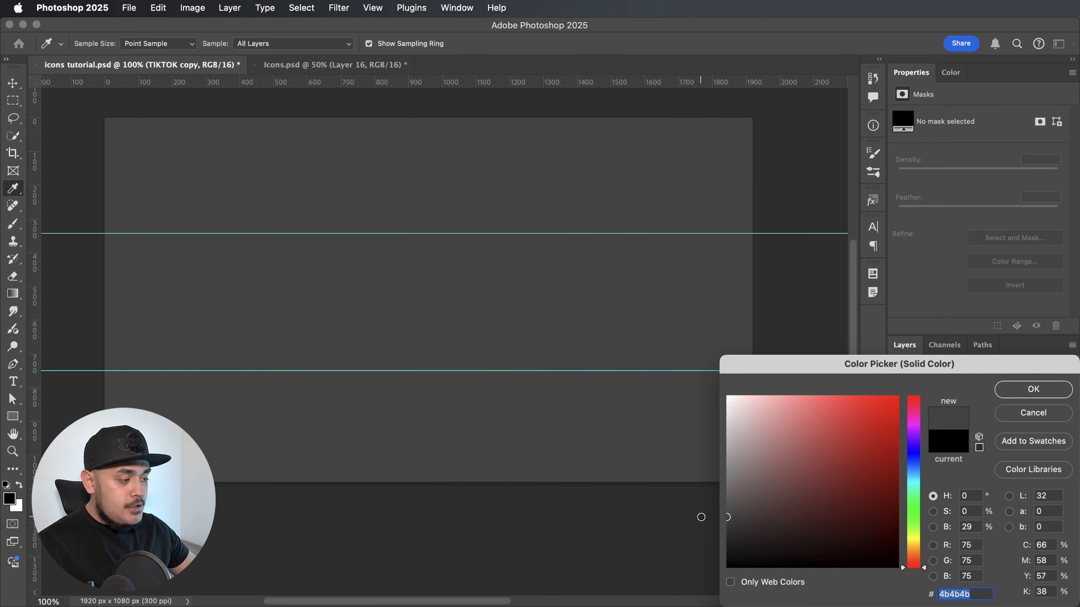
pyautogui.click(1021, 392)
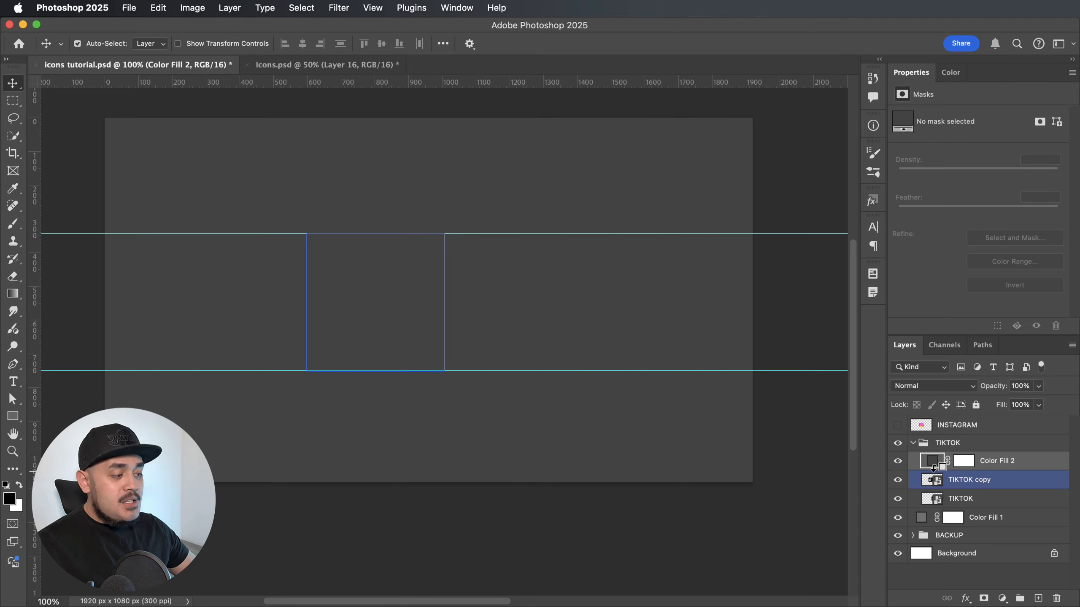
pyautogui.keyDown('alt'); pyautogui.click(932, 467); pyautogui.keyUp('alt')
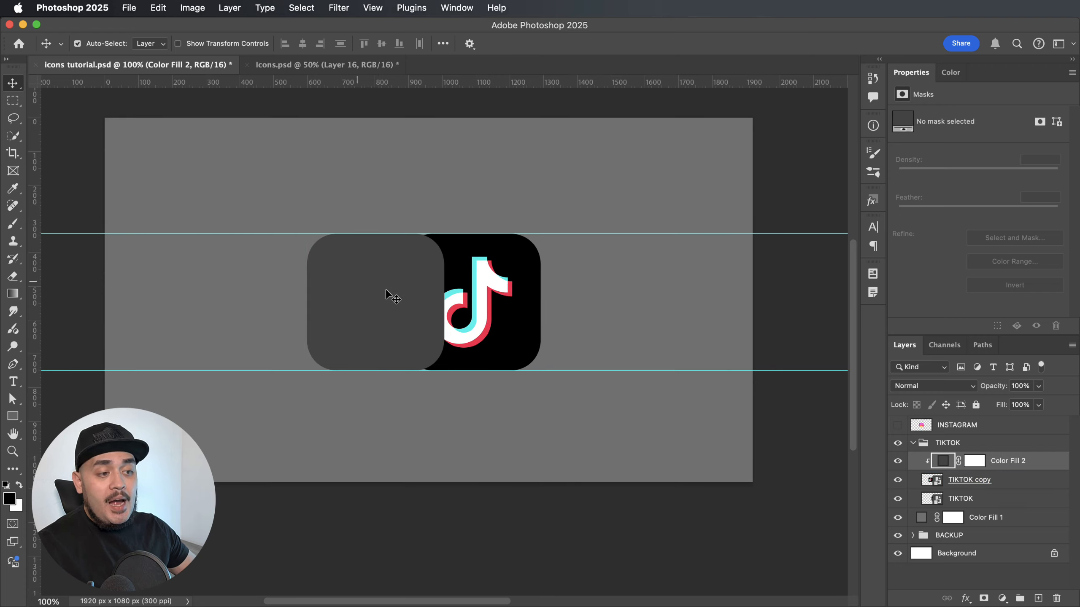
# Place the TIKTOK copy and its clipped fill below the TIKTOK layer, shifted slightly left behind the icon as its side.
pyautogui.click(1011, 483)
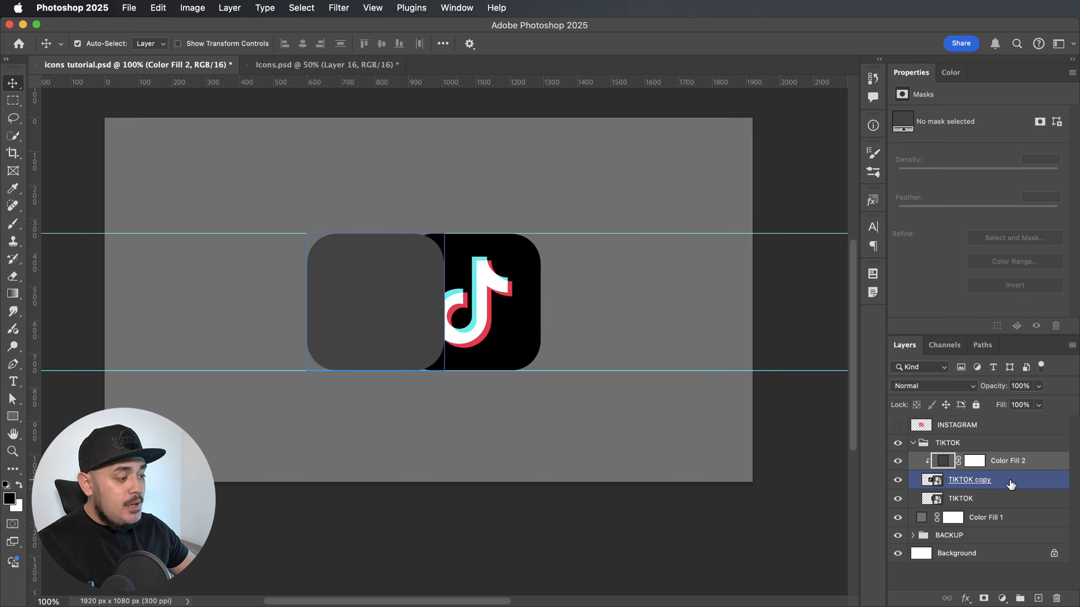
pyautogui.keyDown('shift'); pyautogui.click(1011, 484); pyautogui.keyUp('shift')
pyautogui.moveTo(1015, 464); pyautogui.dragTo(996, 514)
pyautogui.moveTo(378, 306); pyautogui.dragTo(469, 293)
# Darken the Color Fill 2 colour on the icon's side to 2a2a2a.
pyautogui.moveTo(726, 543); pyautogui.dragTo(726, 540)
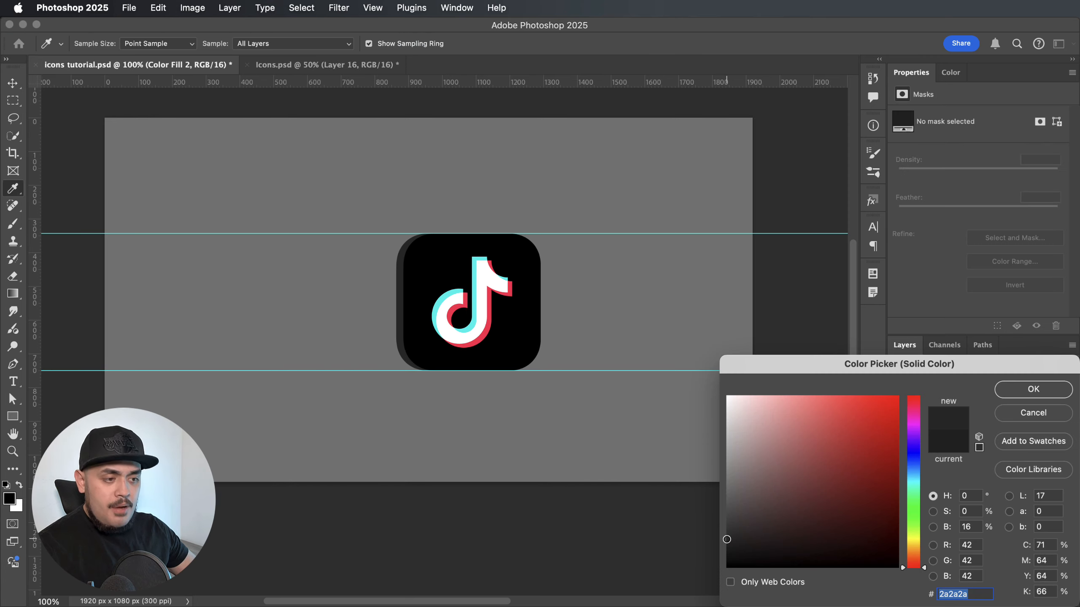
pyautogui.click(1013, 390)
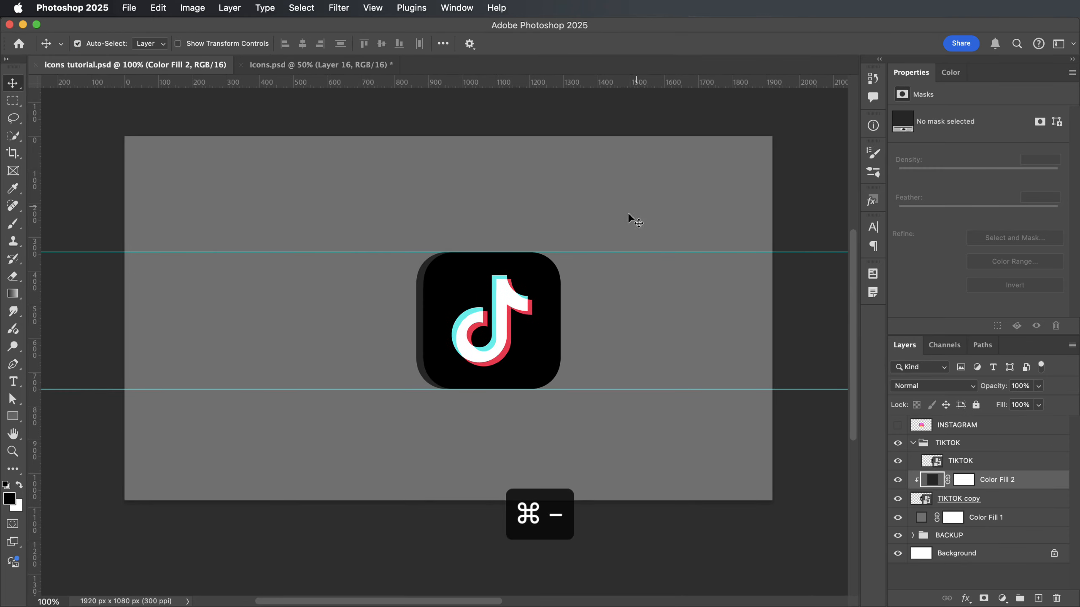
pyautogui.doubleClick(931, 479)
pyautogui.click(1040, 393)
# Merge Color Fill 2 with the TIKTOK copy layer into one dark side layer and save the document.
pyautogui.moveTo(453, 335)
pyautogui.mouseDown()
pyautogui.moveTo(438, 335)
pyautogui.moveTo(452, 338)
pyautogui.mouseUp()
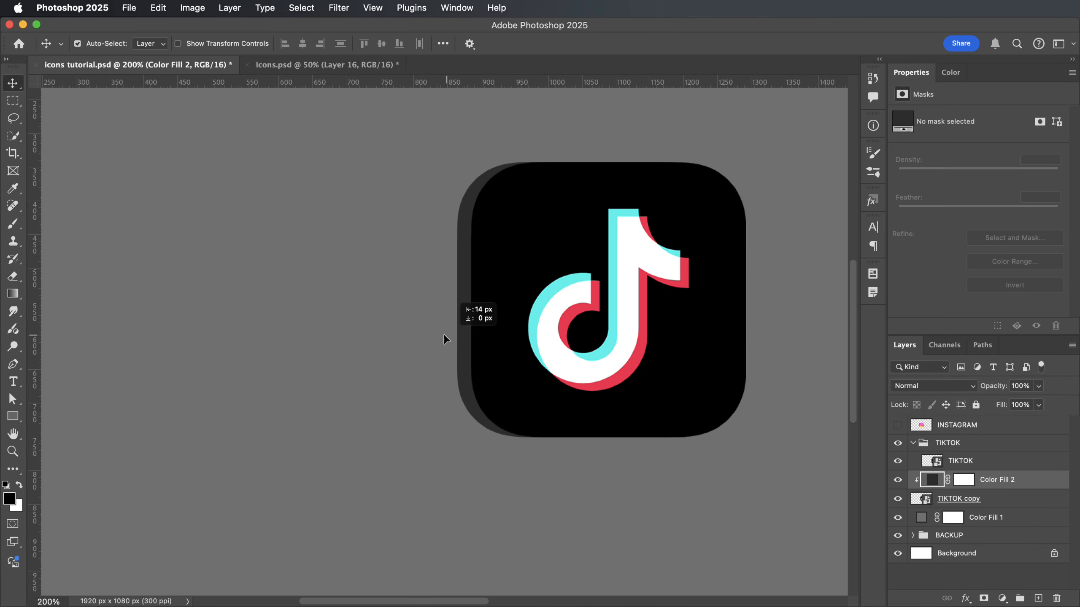
pyautogui.keyDown('shift'); pyautogui.click(995, 505); pyautogui.keyUp('shift')
pyautogui.press('super+e')
pyautogui.press('super+s')
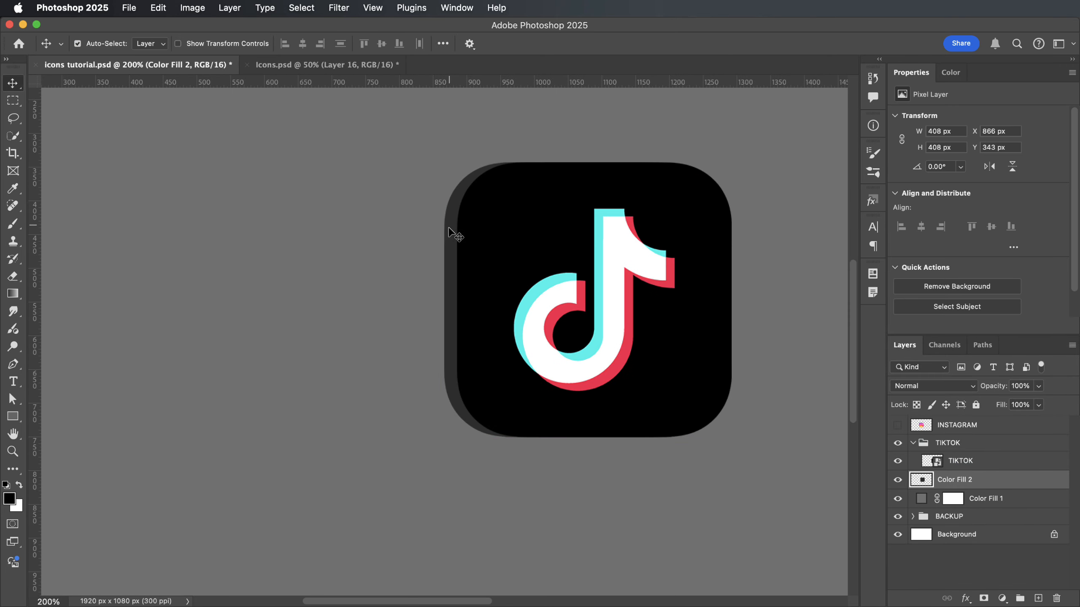
# Nudge the dark side layer behind the TikTok icon to X 867 px, Y 344 px, with the Instagram icon shown for comparison.
pyautogui.moveTo(449, 226); pyautogui.dragTo(449, 226)
pyautogui.press('super+minus')
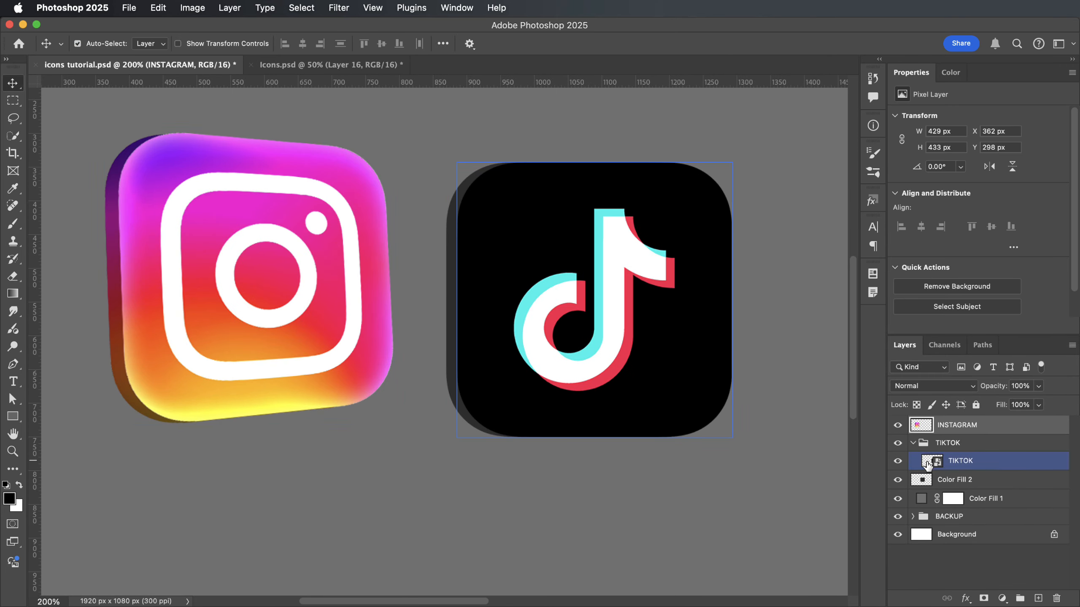
pyautogui.keyDown('super'); pyautogui.click(457, 289); pyautogui.keyUp('super')
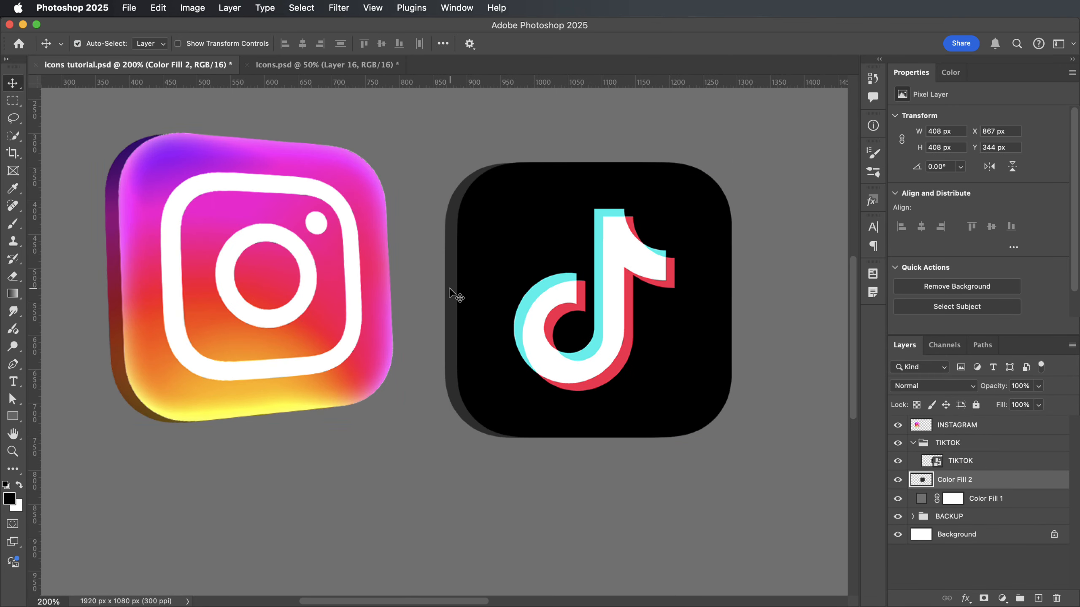
# Move the Color Fill 2 side layer into the TIKTOK group, directly beneath the TIKTOK layer.
pyautogui.keyDown('super'); pyautogui.click(493, 260); pyautogui.keyUp('super')
pyautogui.press('super+t')
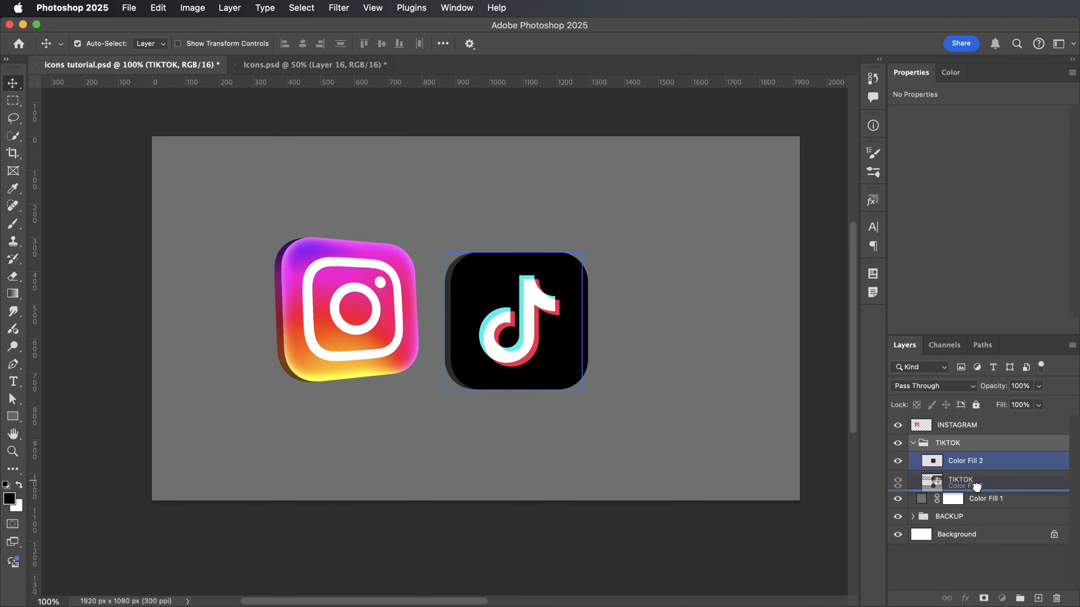
pyautogui.click(913, 443)
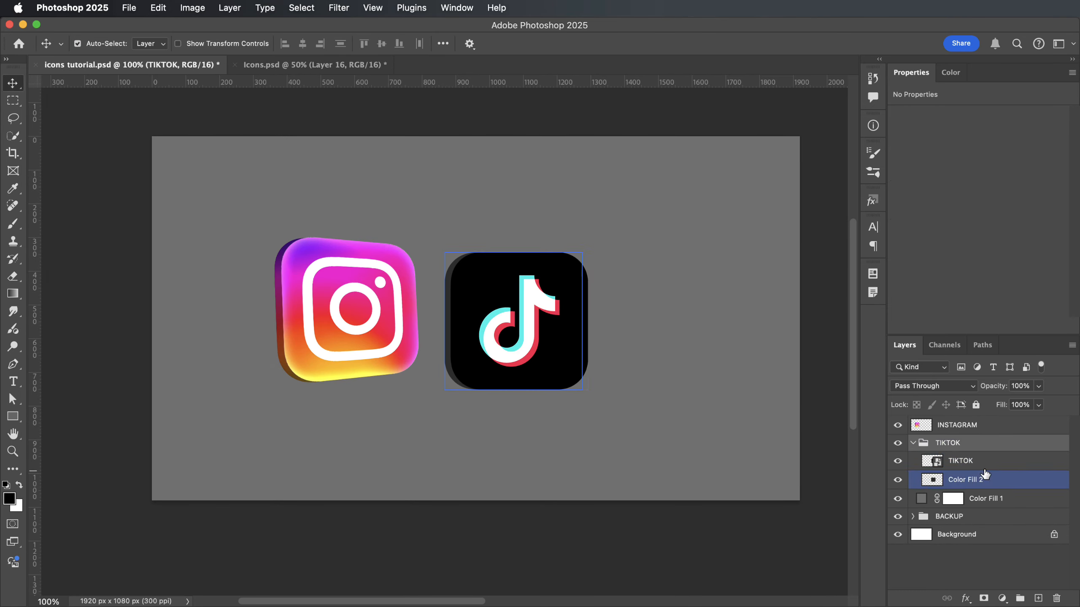
# Distort the TikTok icon's corners so its right edge tapers like the perspective of the Instagram icon.
pyautogui.press('super+t')
pyautogui.moveTo(589, 391); pyautogui.dragTo(590, 382)
pyautogui.moveTo(444, 390); pyautogui.dragTo(444, 394)
pyautogui.moveTo(589, 321); pyautogui.dragTo(585, 322)
pyautogui.moveTo(584, 391); pyautogui.dragTo(590, 393)
pyautogui.moveTo(586, 251); pyautogui.dragTo(589, 251)
pyautogui.moveTo(590, 321); pyautogui.dragTo(587, 321)
pyautogui.press('Return')
# Refine the TikTok icon's perspective by lowering its upper-right corner so it fits the dark side.
pyautogui.press('super+t')
pyautogui.moveTo(589, 250); pyautogui.dragTo(586, 267)
pyautogui.press('Return')
pyautogui.scroll(1, 559, 393)
pyautogui.press('super+t')
pyautogui.press('Return')
# Add a new layer above Color Fill 2 in the TIKTOK group and clip it to the icon's side.
pyautogui.click(912, 443)
pyautogui.click(1001, 481)
pyautogui.click(1038, 598)
pyautogui.press('super+alt+g')
# Paint soft black shading on the TikTok icon's side with a 300 px brush and reduce the shading layer's opacity.
pyautogui.press('b')
pyautogui.press('super+equal')
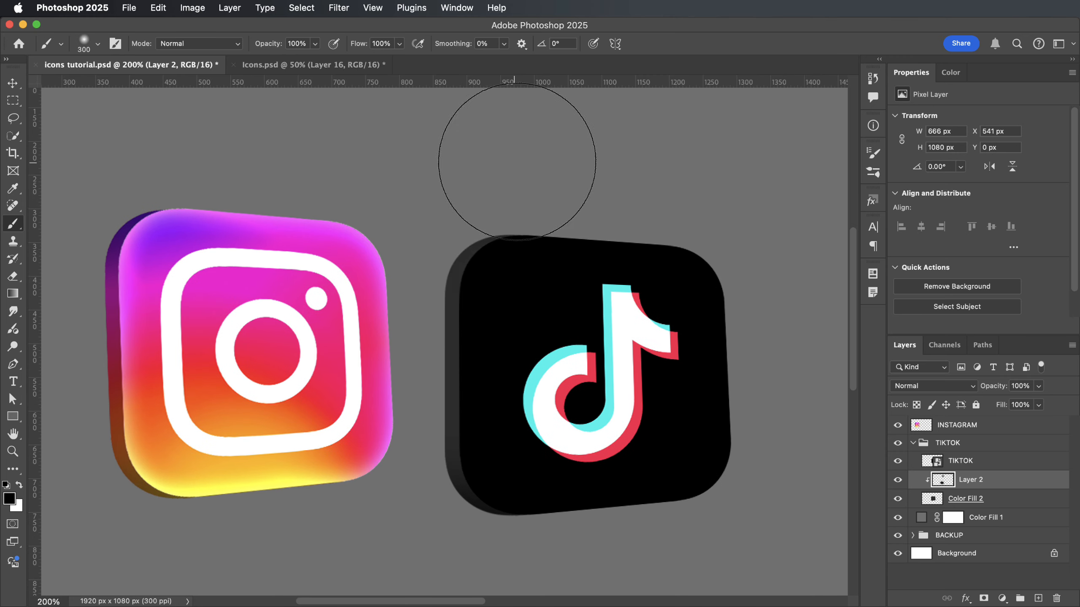
pyautogui.moveTo(515, 167); pyautogui.dragTo(378, 251)
pyautogui.press('super+minus')
pyautogui.press('super+minus')
pyautogui.moveTo(1006, 386); pyautogui.dragTo(990, 389)
# Reduce the opacity and size of the Inner Glow on the TIKTOK layer.
pyautogui.doubleClick(997, 461)
pyautogui.click(569, 436)
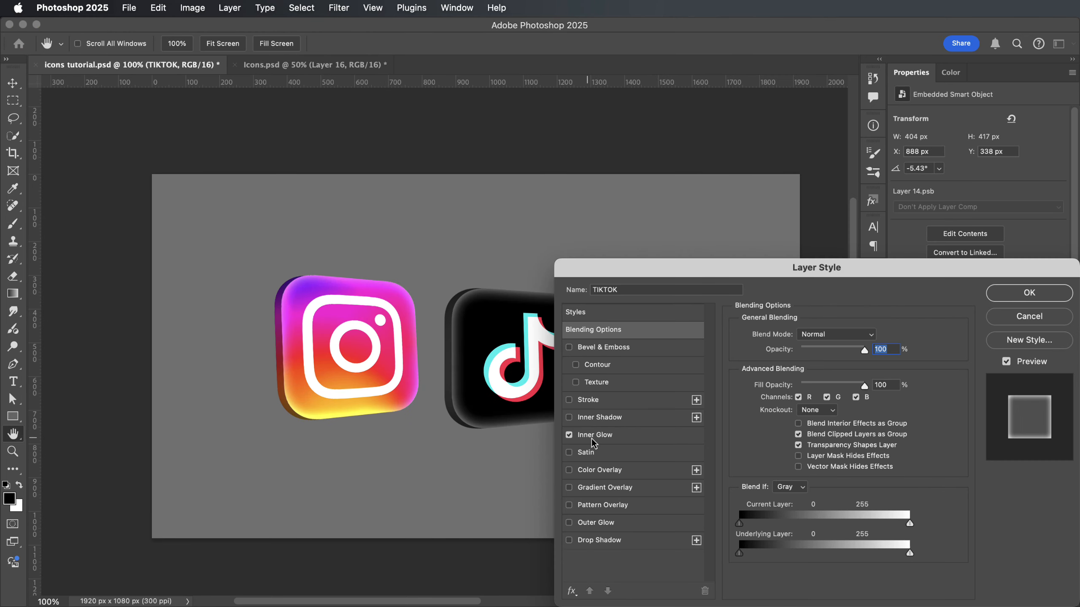
pyautogui.moveTo(630, 268); pyautogui.dragTo(709, 268)
pyautogui.click(680, 436)
pyautogui.moveTo(898, 351); pyautogui.dragTo(884, 352)
pyautogui.moveTo(879, 482); pyautogui.dragTo(875, 483)
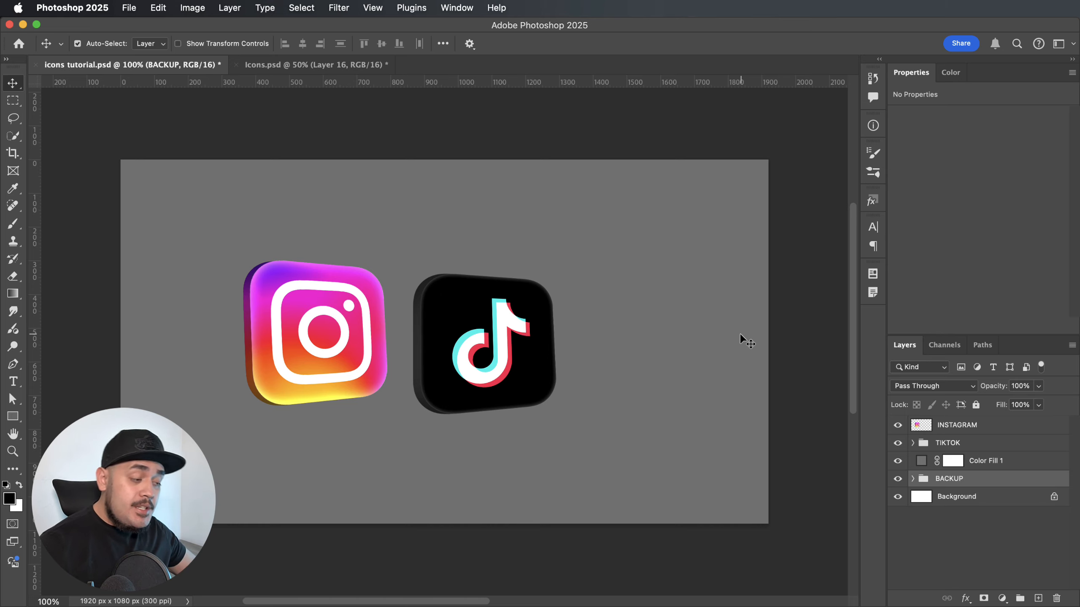
# Merge the TIKTOK group into a single pixel layer.
pyautogui.click(950, 445)
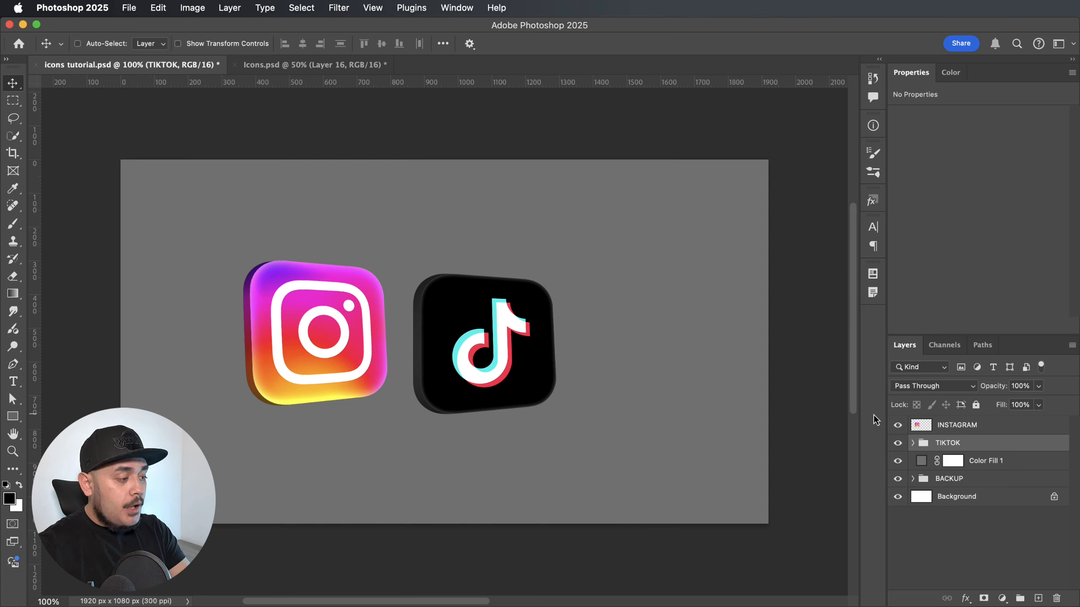
pyautogui.press('super+e')
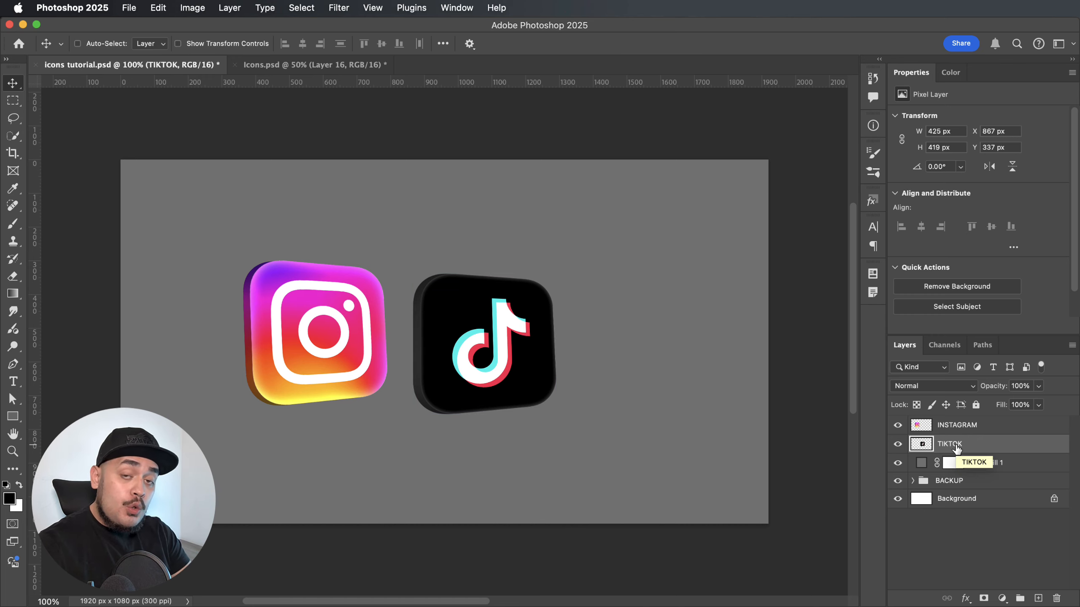
# Flip the TIKTOK layer horizontally and move it to X 1428 px, Y 337 px, away from the Instagram icon.
pyautogui.press('super+t')
pyautogui.rightClick(535, 346)
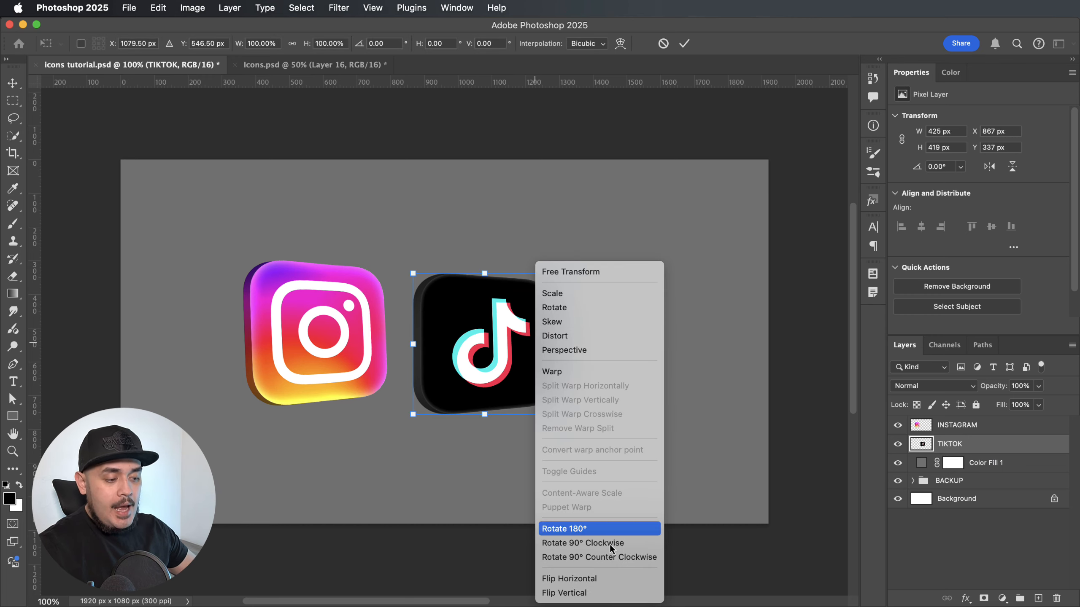
pyautogui.click(595, 578)
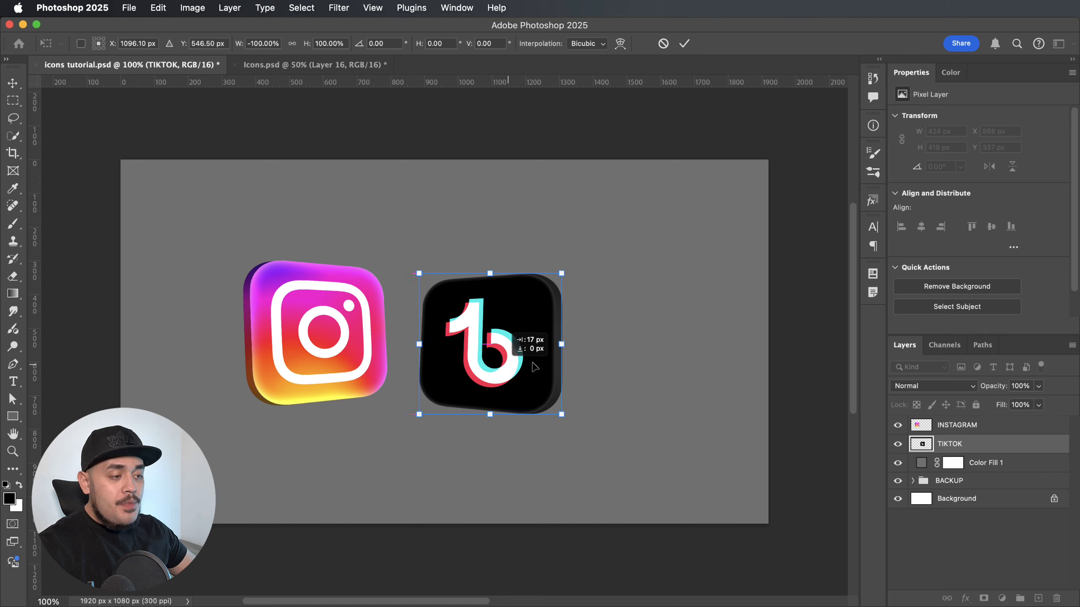
pyautogui.moveTo(507, 380); pyautogui.dragTo(697, 380)
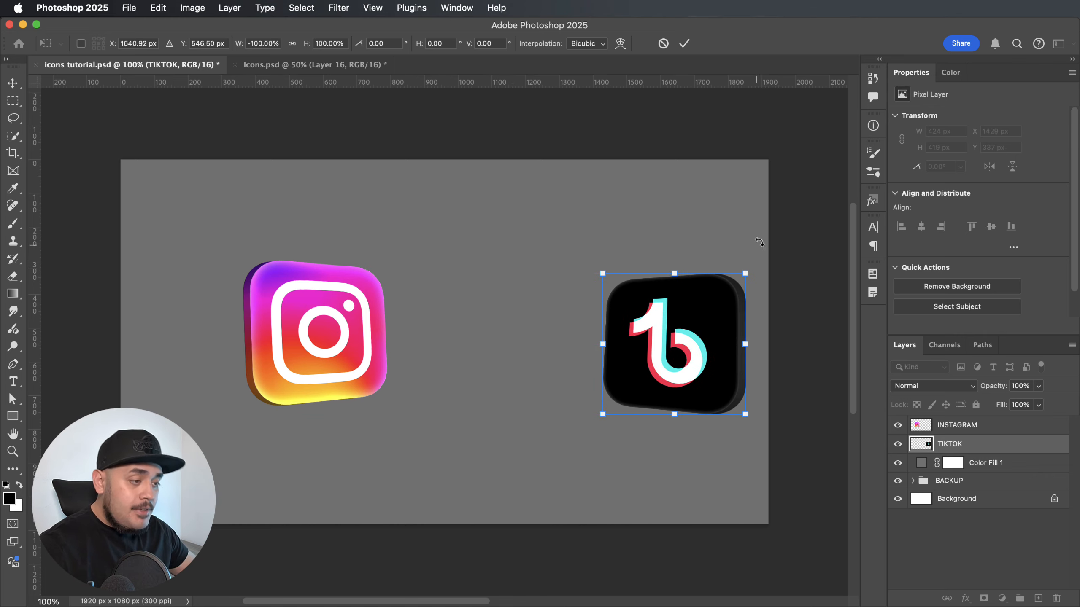
pyautogui.press('Return')
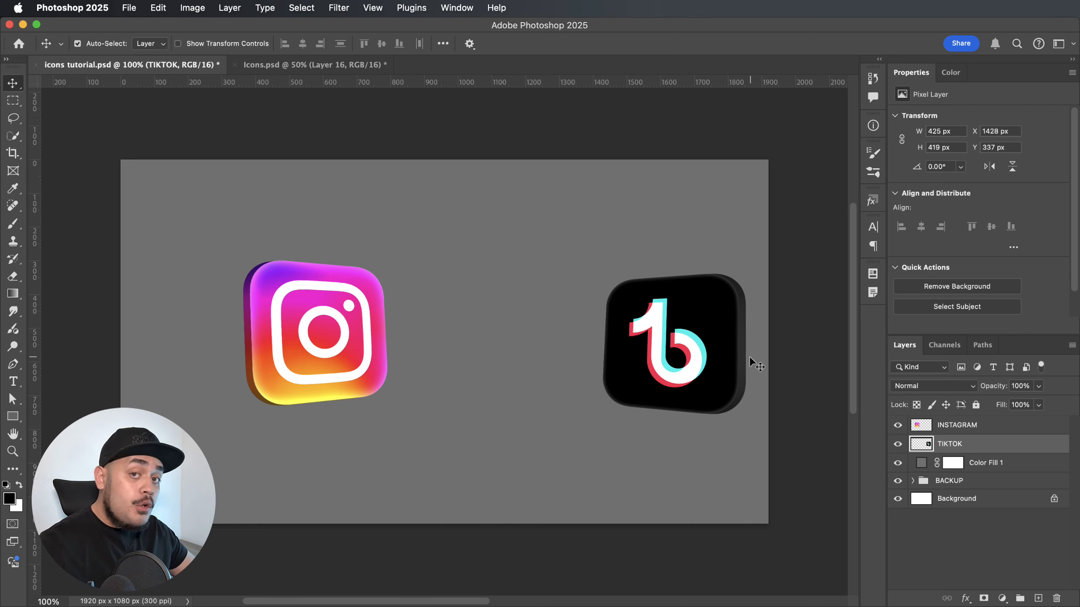
# Lasso around the mirrored TikTok note symbol and copy the selection to a new layer.
pyautogui.click(17, 120)
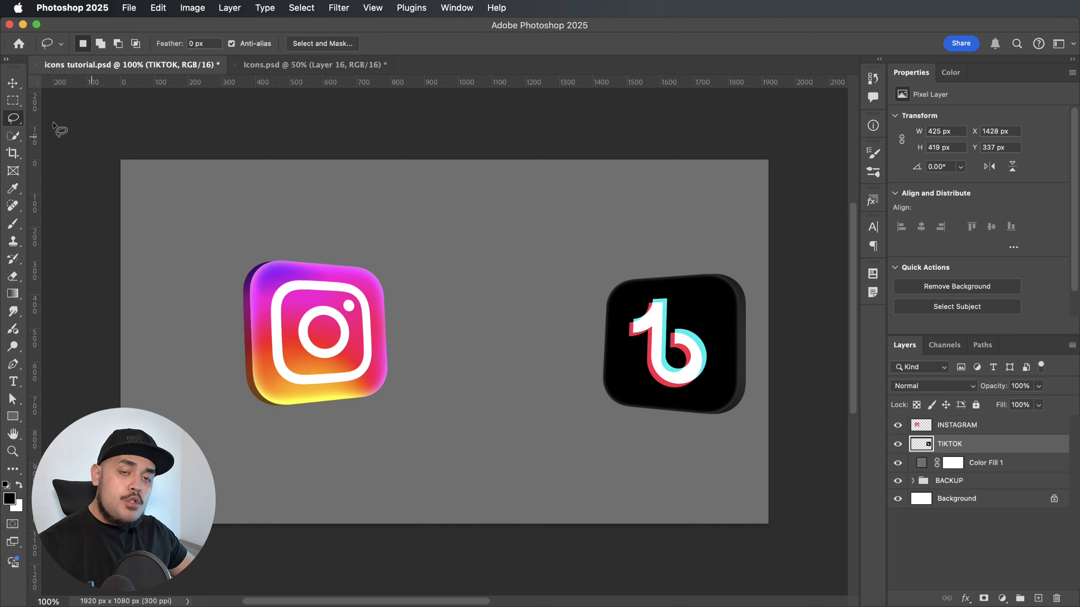
pyautogui.rightClick(19, 120)
pyautogui.click(63, 130)
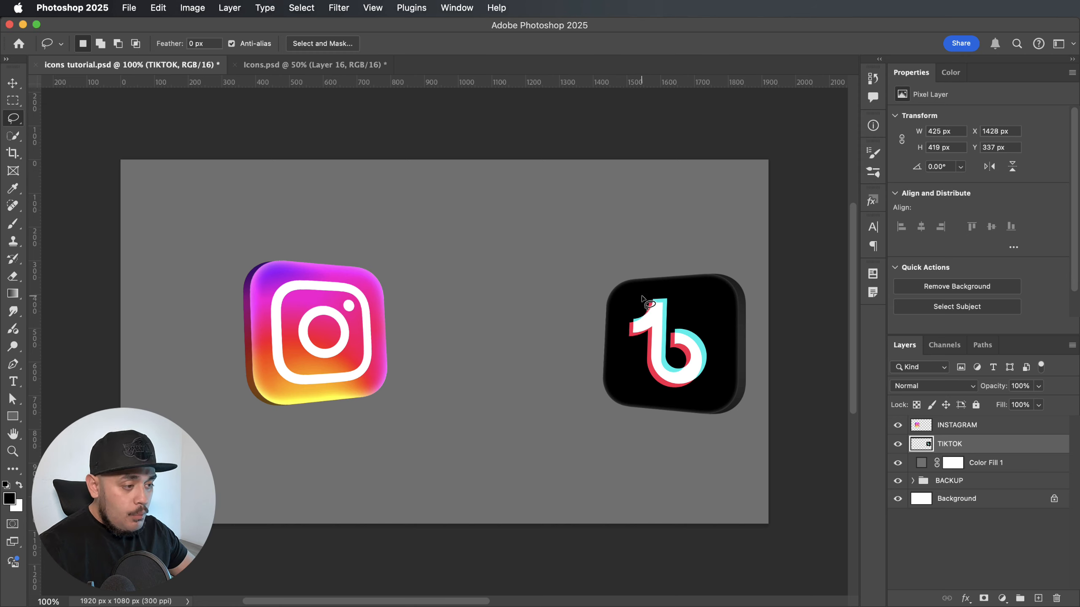
pyautogui.moveTo(639, 297)
pyautogui.mouseDown()
pyautogui.moveTo(620, 324)
pyautogui.moveTo(633, 366)
pyautogui.moveTo(657, 387)
pyautogui.moveTo(696, 393)
pyautogui.moveTo(713, 382)
pyautogui.moveTo(710, 336)
pyautogui.moveTo(671, 291)
pyautogui.moveTo(640, 297)
pyautogui.mouseUp()
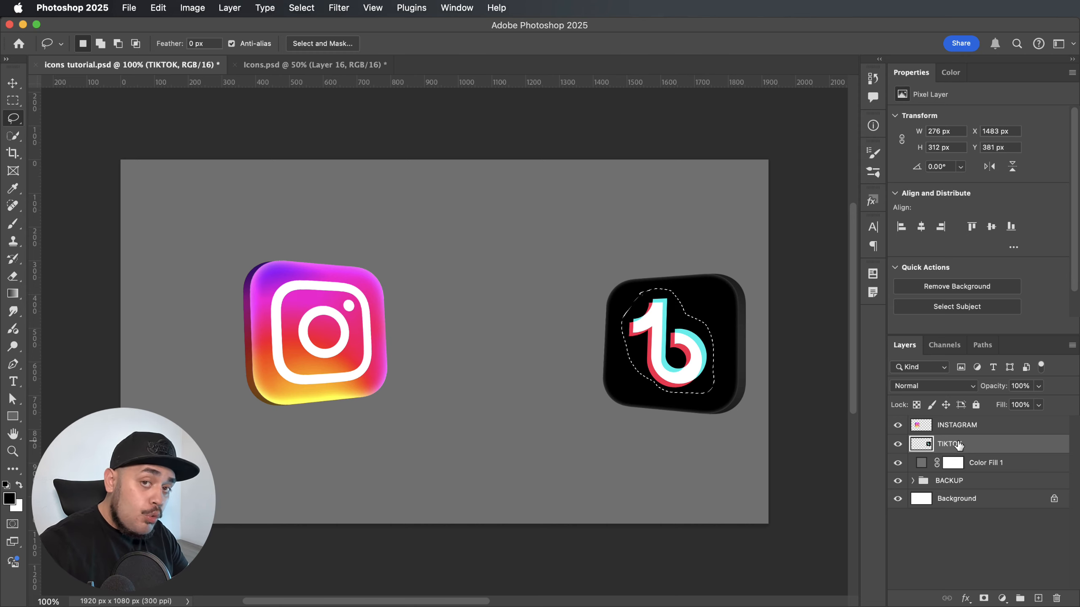
pyautogui.press('super+j')
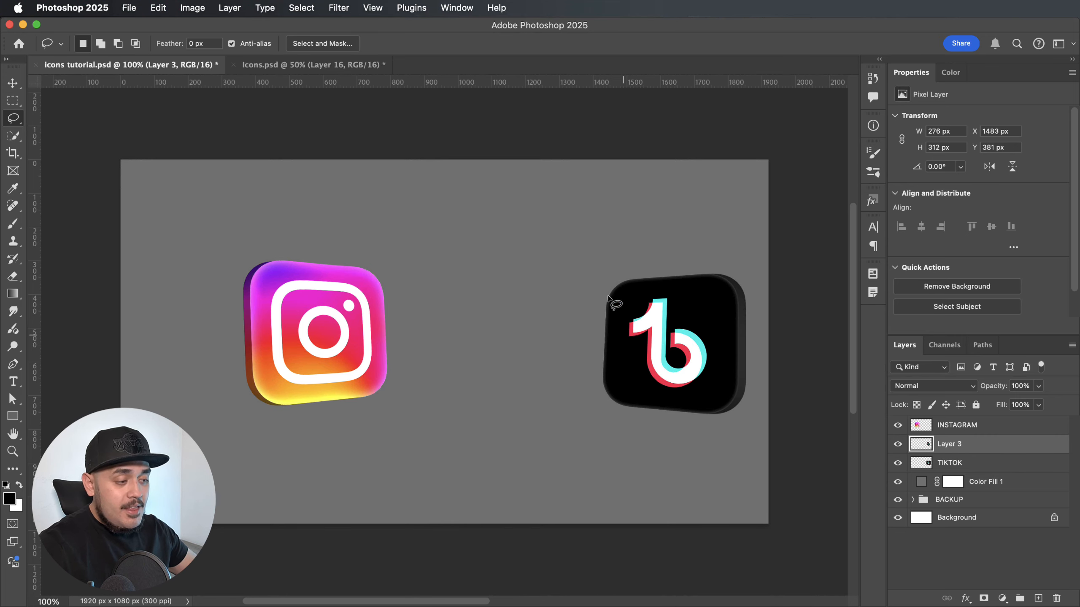
# Paint black over the mirrored note on the TIKTOK layer with a 150 px brush, hiding the copied note meanwhile.
pyautogui.click(898, 445)
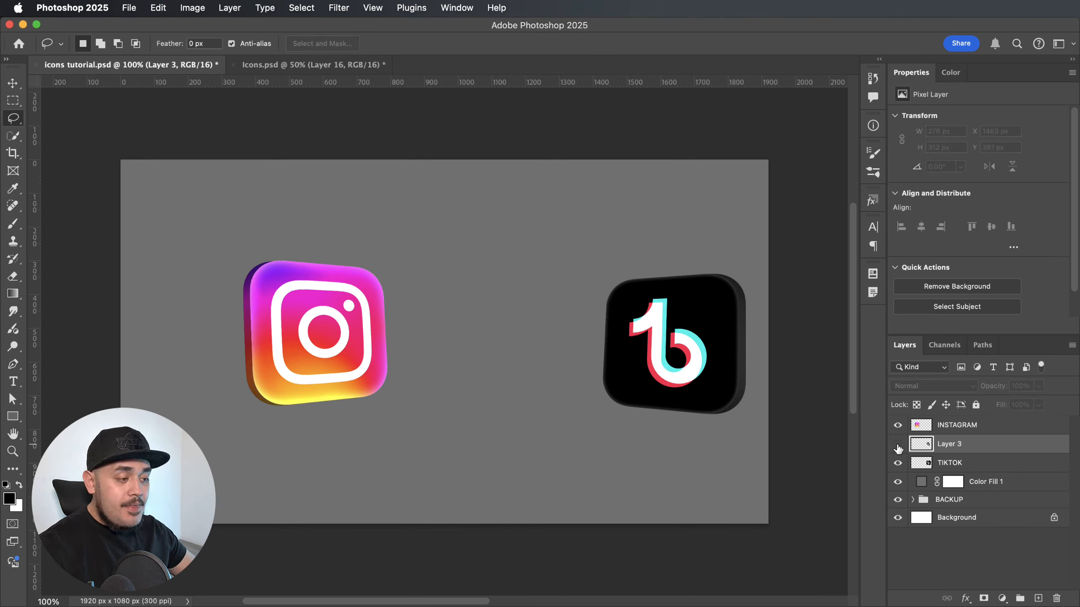
pyautogui.click(949, 464)
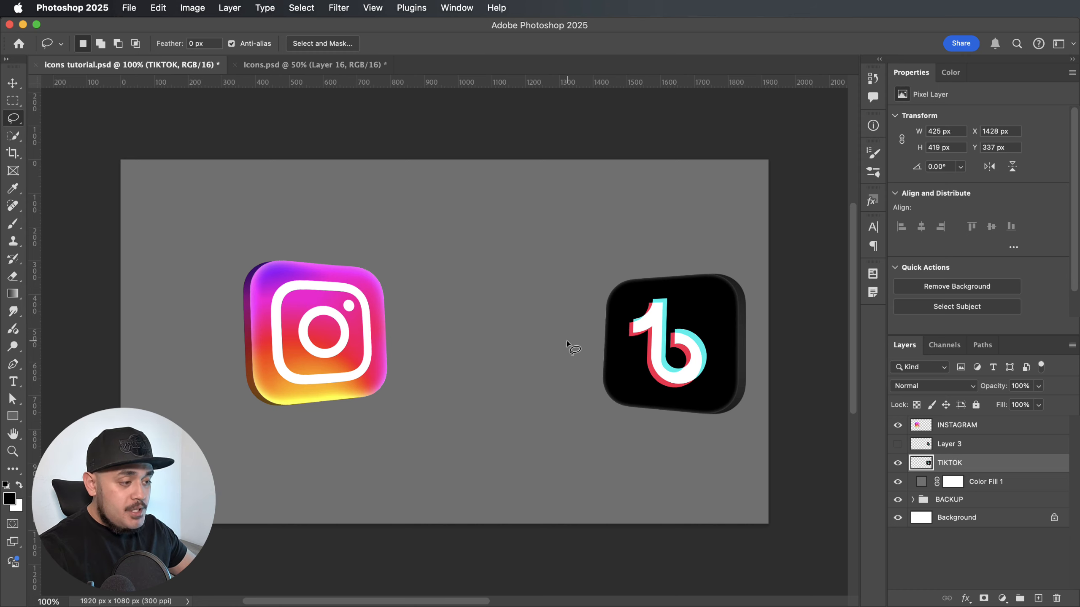
pyautogui.press('b')
pyautogui.press(']')
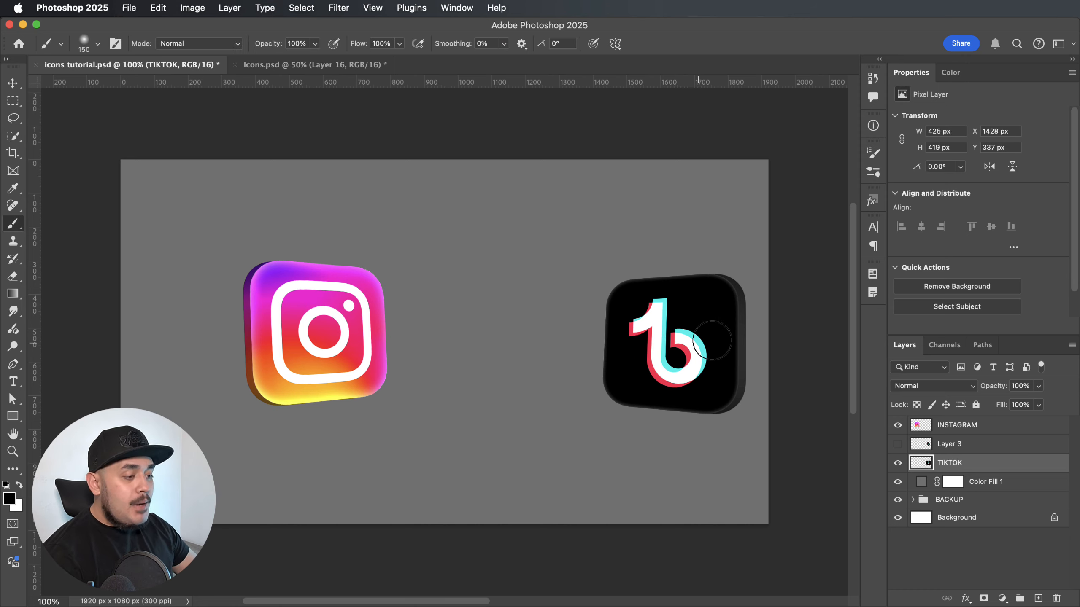
pyautogui.moveTo(698, 349)
pyautogui.mouseDown()
pyautogui.moveTo(691, 357)
pyautogui.moveTo(679, 338)
pyautogui.moveTo(697, 357)
pyautogui.moveTo(672, 378)
pyautogui.moveTo(650, 315)
pyautogui.mouseUp()
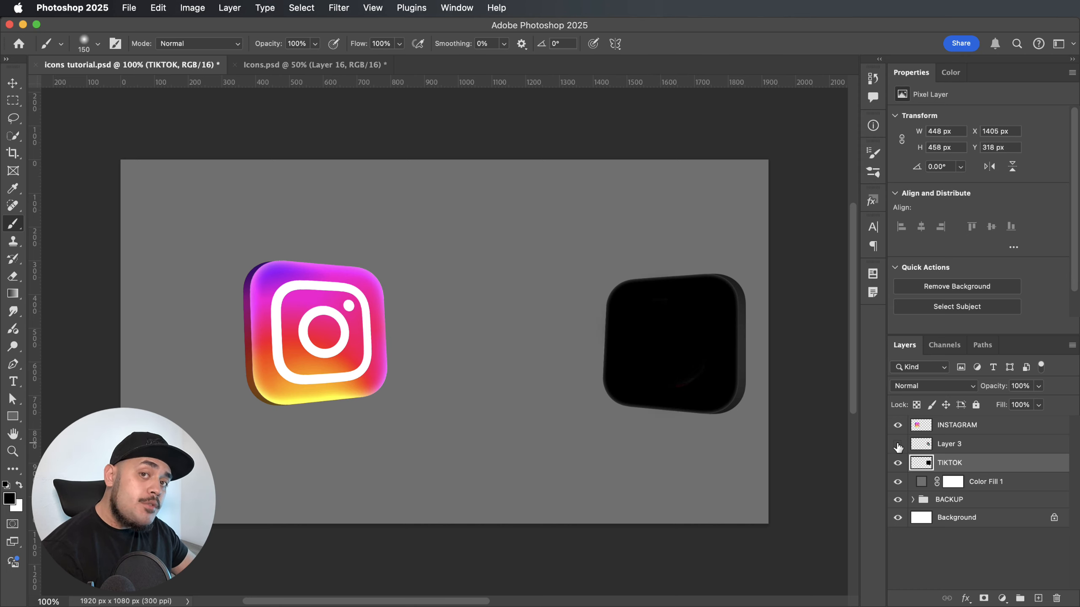
pyautogui.click(898, 445)
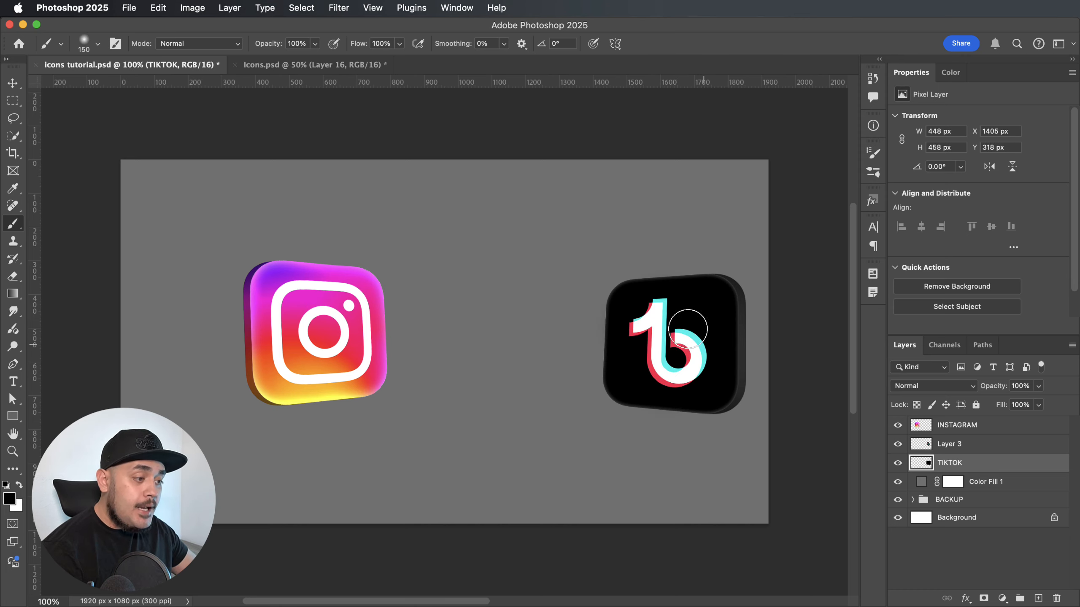
# Flip the copied note on Layer 3 horizontally so the TikTok symbol reads correctly.
pyautogui.click(984, 451)
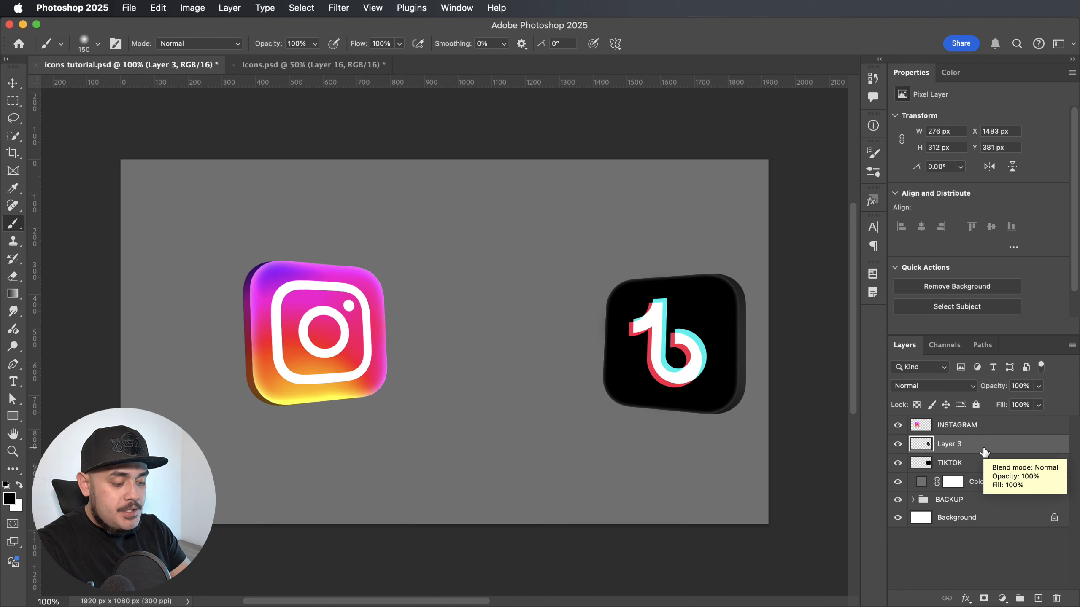
pyautogui.press('cmd+t')
pyautogui.rightClick(669, 261)
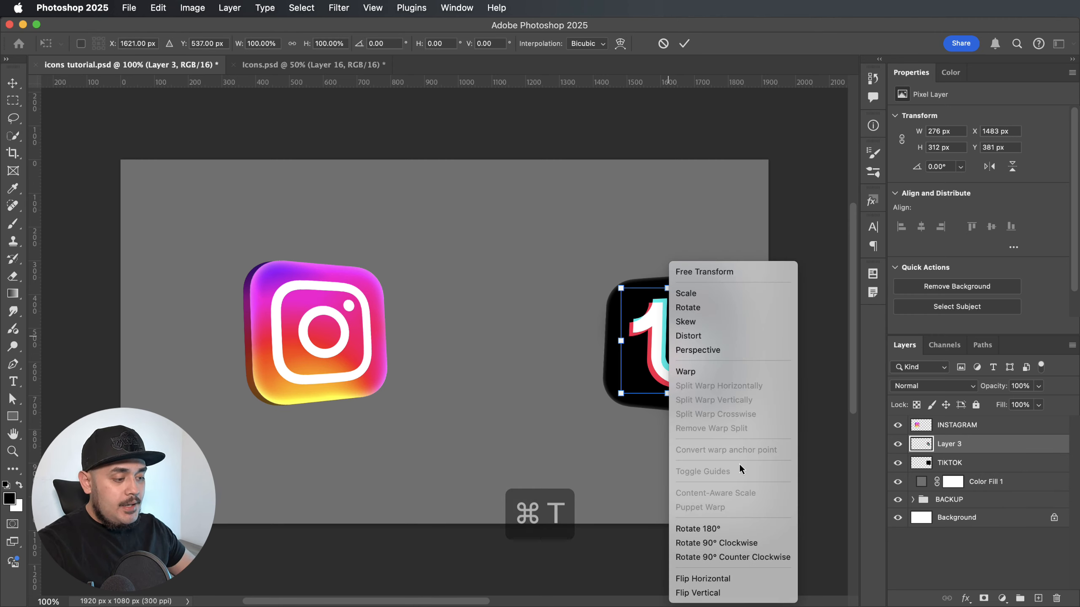
pyautogui.click(725, 578)
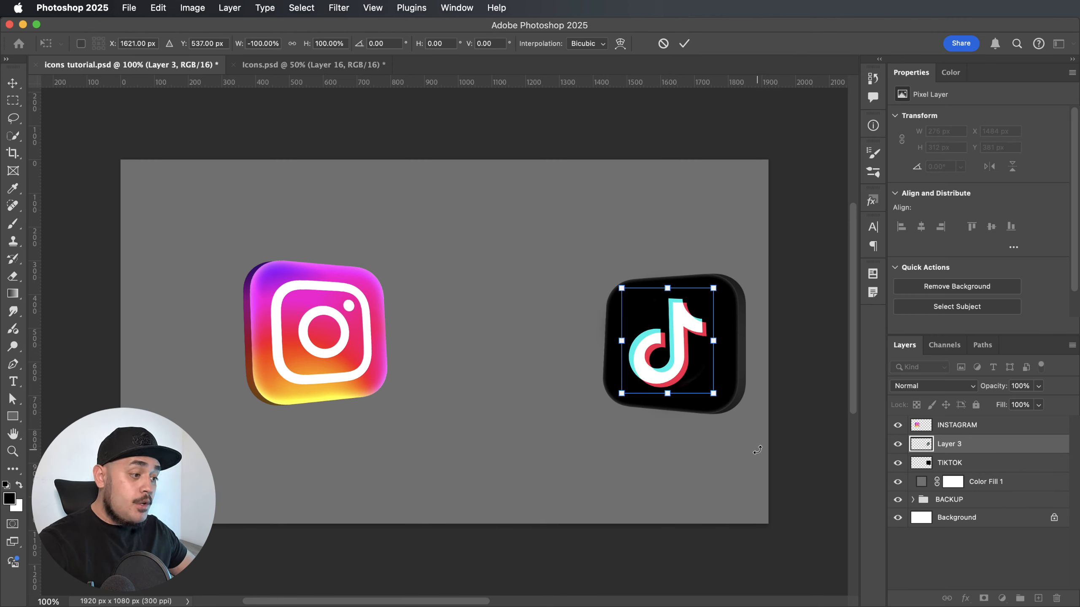
pyautogui.press('Return')
pyautogui.press('b')
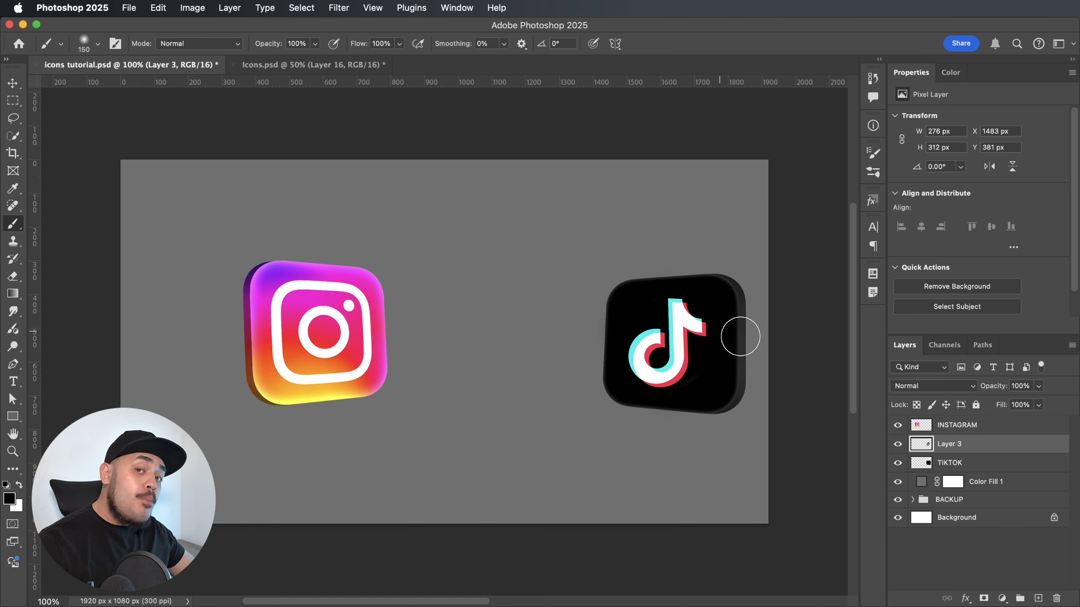
# Rotate the note on Layer 3 by about -3.65° and reposition it on the TikTok icon's front face.
pyautogui.press('v')
pyautogui.scroll(-2, 769, 266)
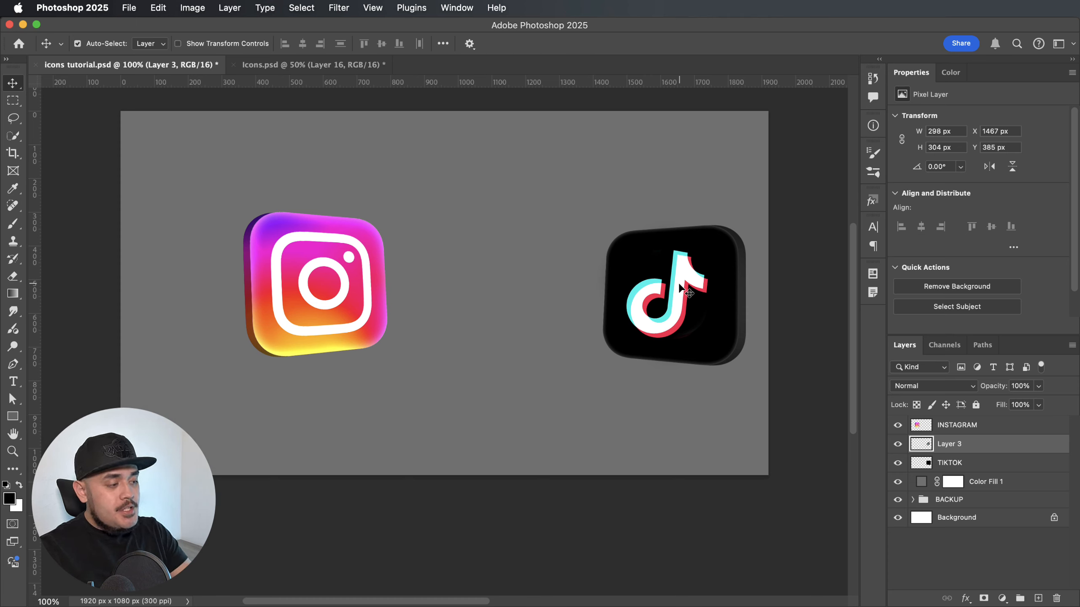
pyautogui.press('super+t')
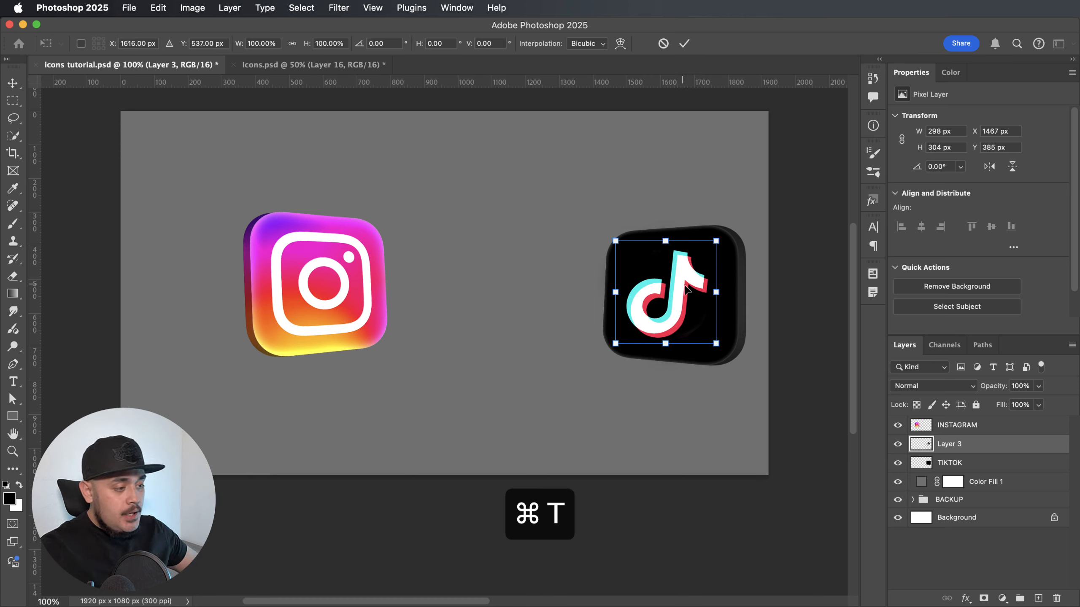
pyautogui.moveTo(730, 353); pyautogui.dragTo(731, 353)
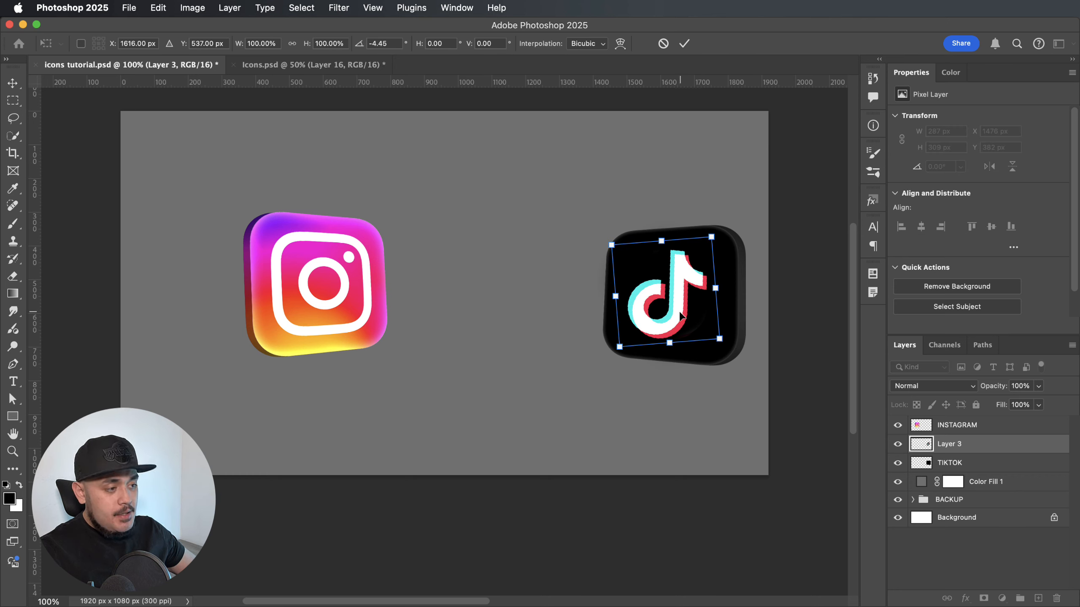
pyautogui.moveTo(681, 314); pyautogui.dragTo(686, 314)
pyautogui.moveTo(736, 348); pyautogui.dragTo(736, 350)
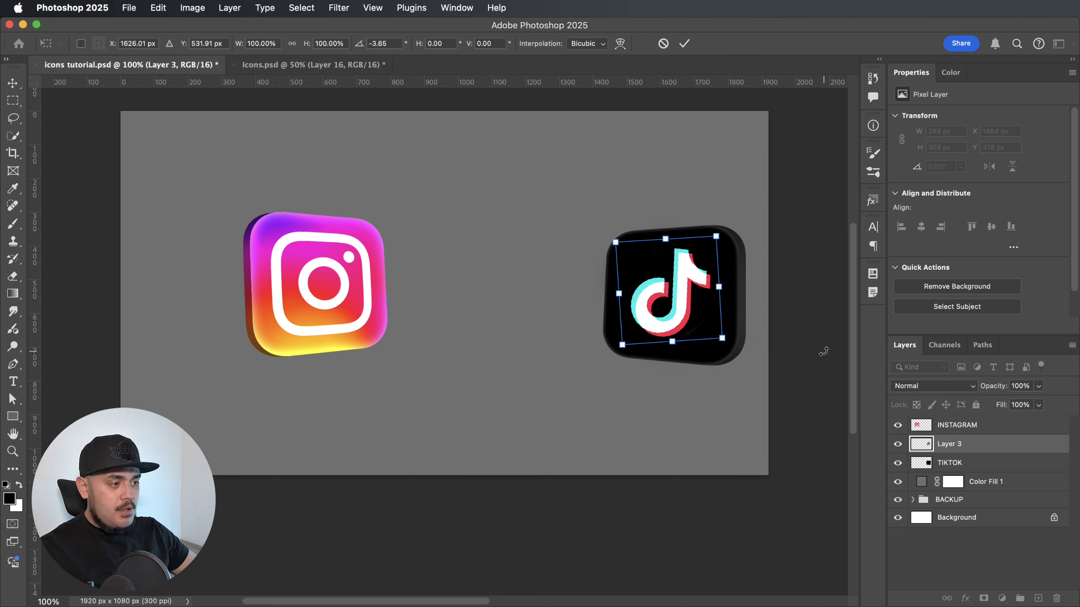
pyautogui.press('Return')
# Nudge the note horizontally in small increments to fine-tune its centring on the TikTok icon.
pyautogui.press('Right')
pyautogui.press('Left')
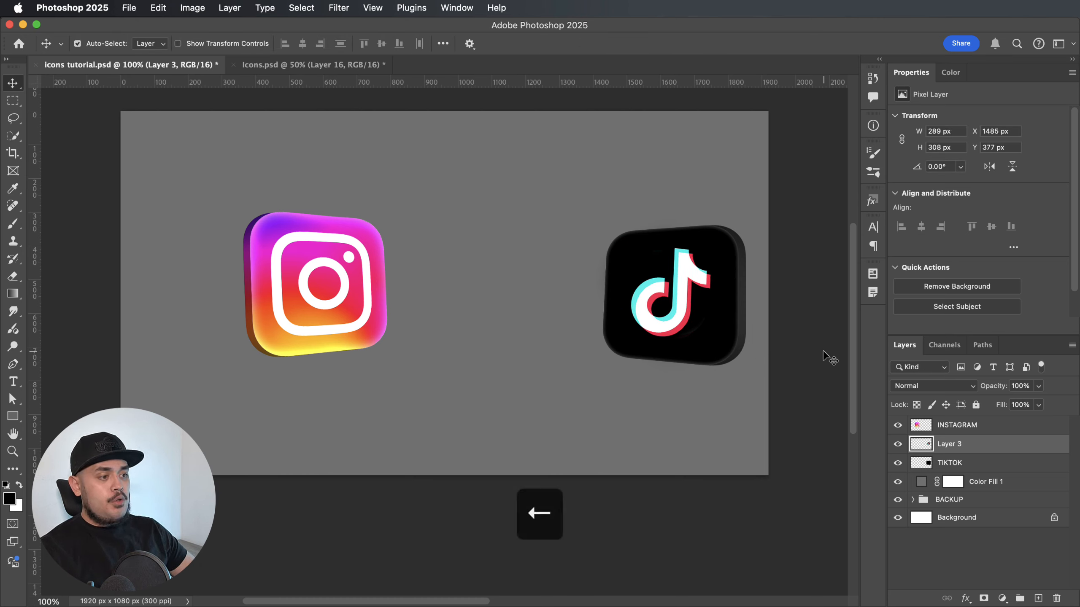
pyautogui.press('Right')
pyautogui.press('Left')
pyautogui.press('Right')
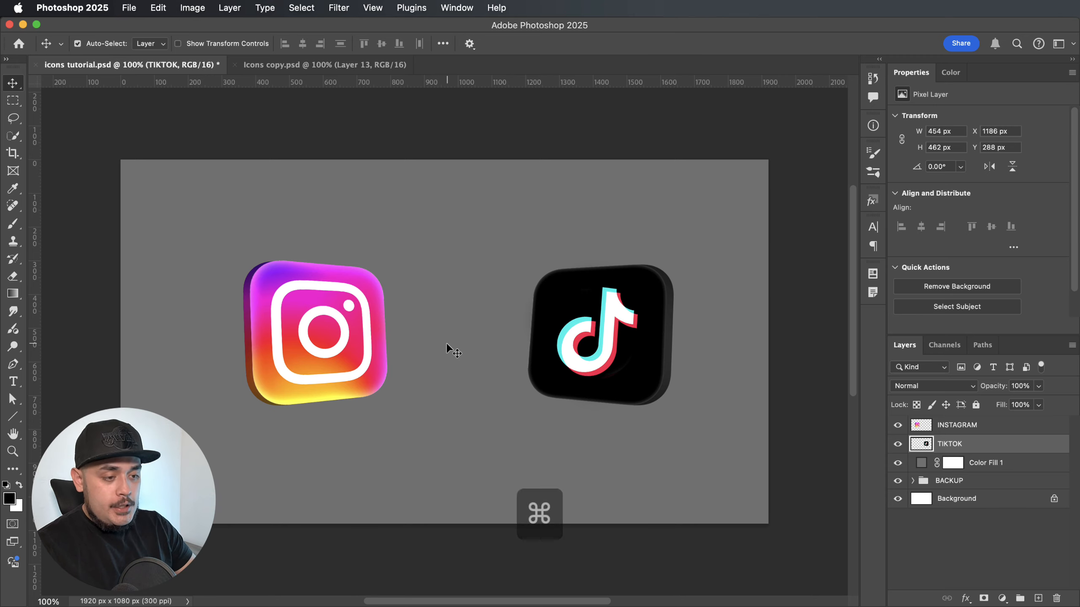
# Activate the Line tool and add a new empty layer above the INSTAGRAM layer.
pyautogui.press('super+equal')
pyautogui.hscroll(-10, 446, 343)
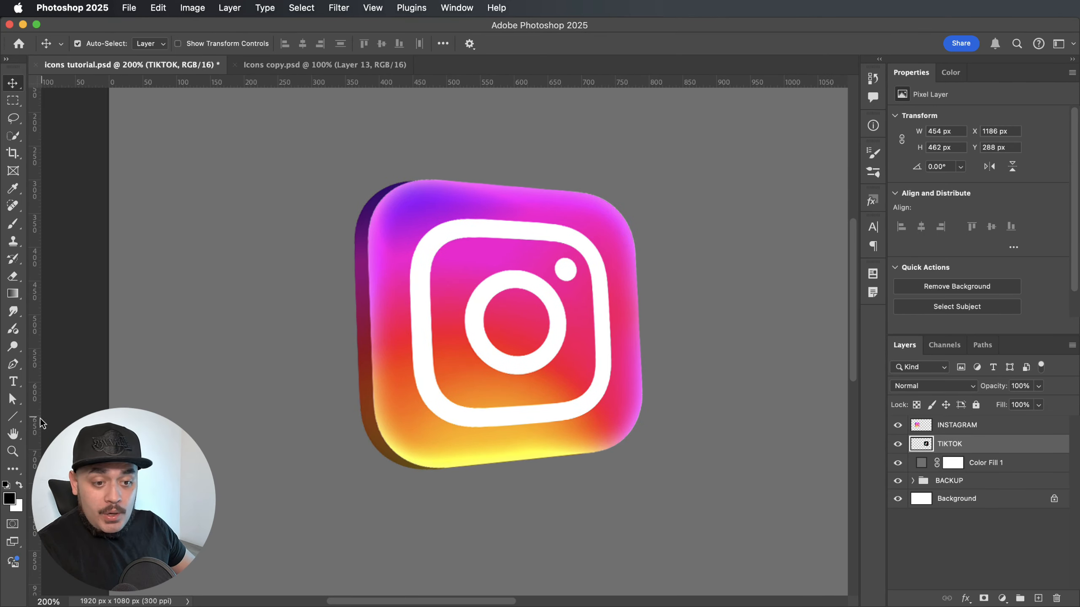
pyautogui.click(12, 418)
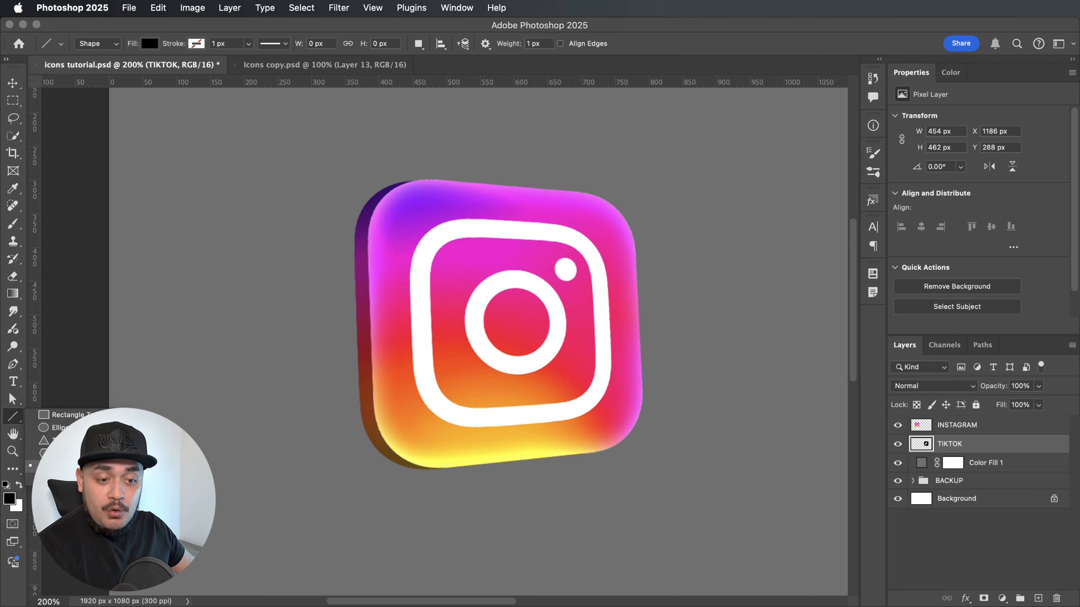
pyautogui.click(85, 466)
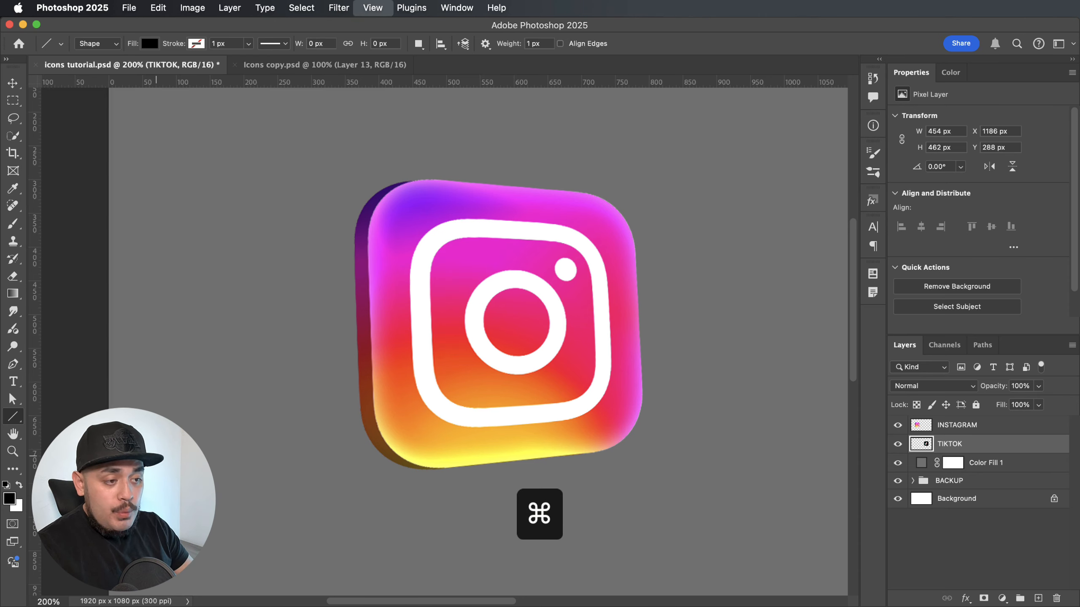
pyautogui.press('super+equal')
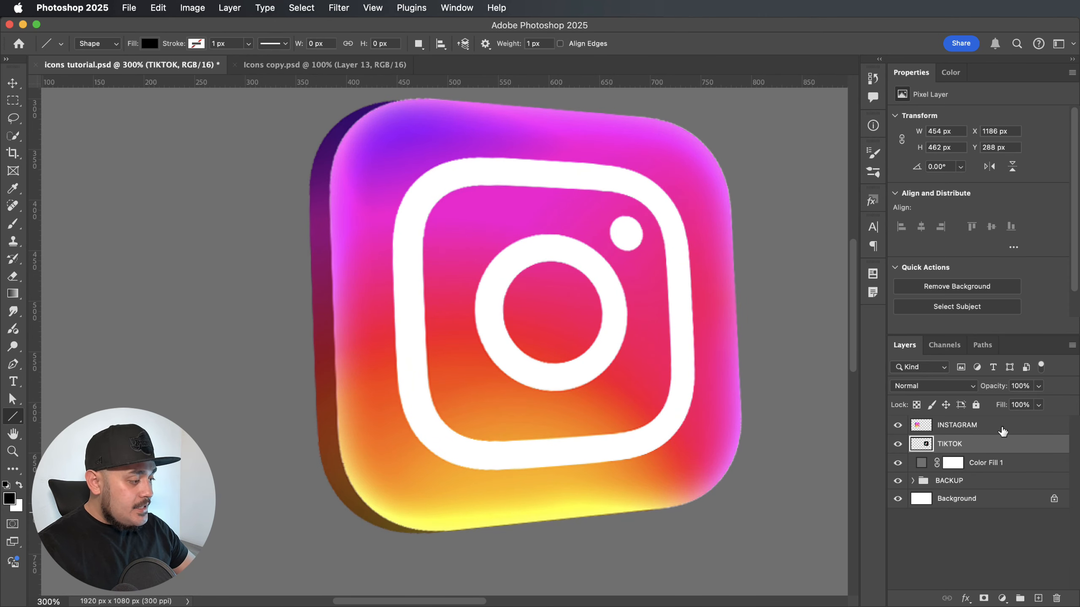
pyautogui.click(1000, 428)
pyautogui.click(1038, 599)
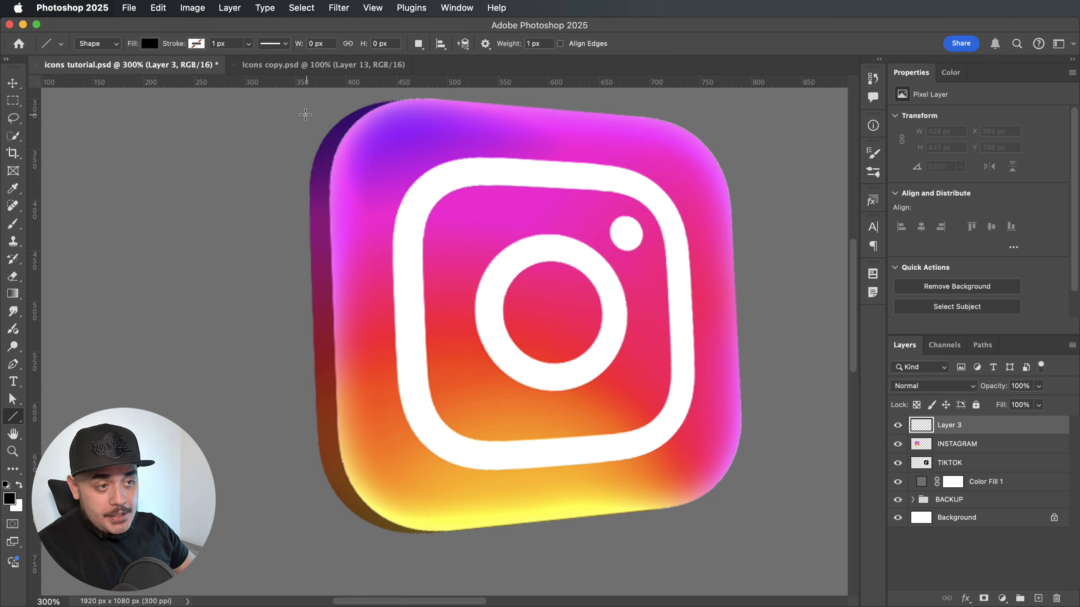
# Draw a 1 px line about 435 px long down the Instagram icon's left edge and fill it red.
pyautogui.moveTo(308, 112); pyautogui.dragTo(325, 547)
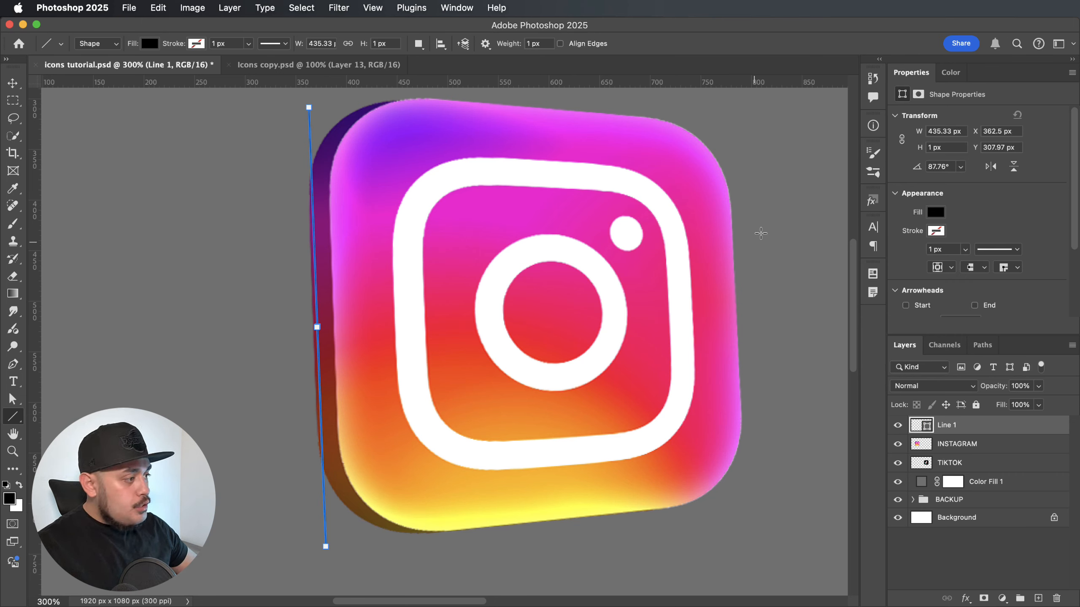
pyautogui.click(934, 231)
pyautogui.click(897, 285)
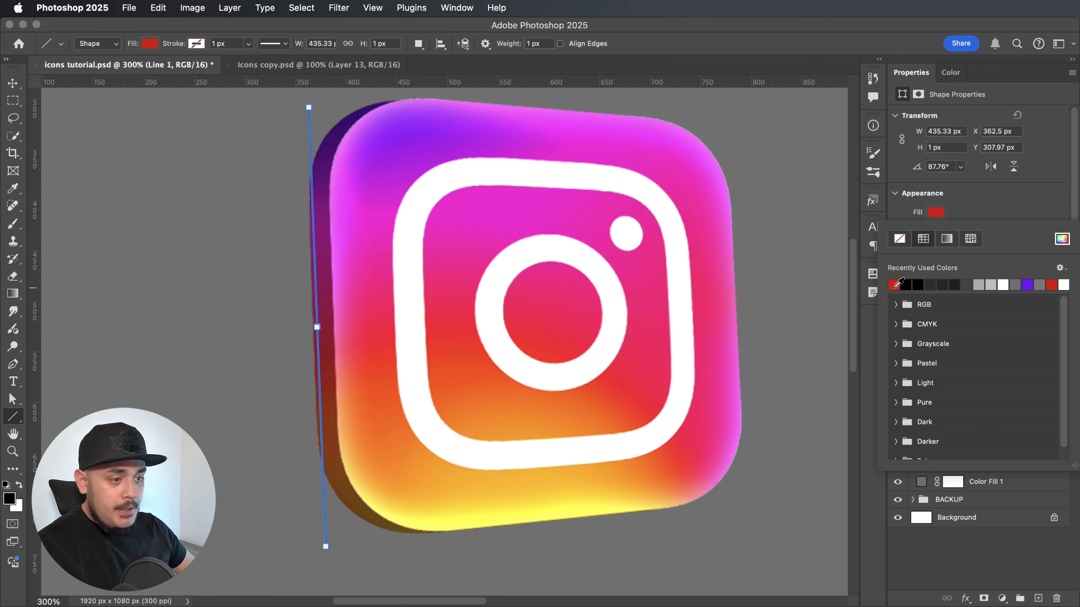
pyautogui.press('Return')
# Nudge the red line 3 px to the left so it sits just outside the Instagram icon's side.
pyautogui.press('Left')
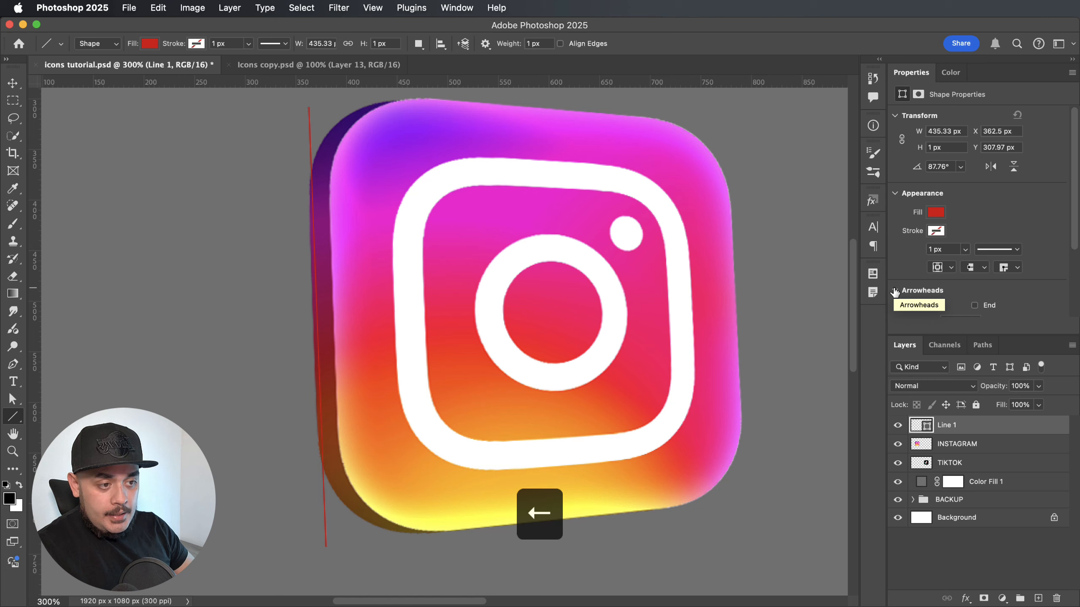
pyautogui.press('v')
pyautogui.press('Left')
pyautogui.press('Left')
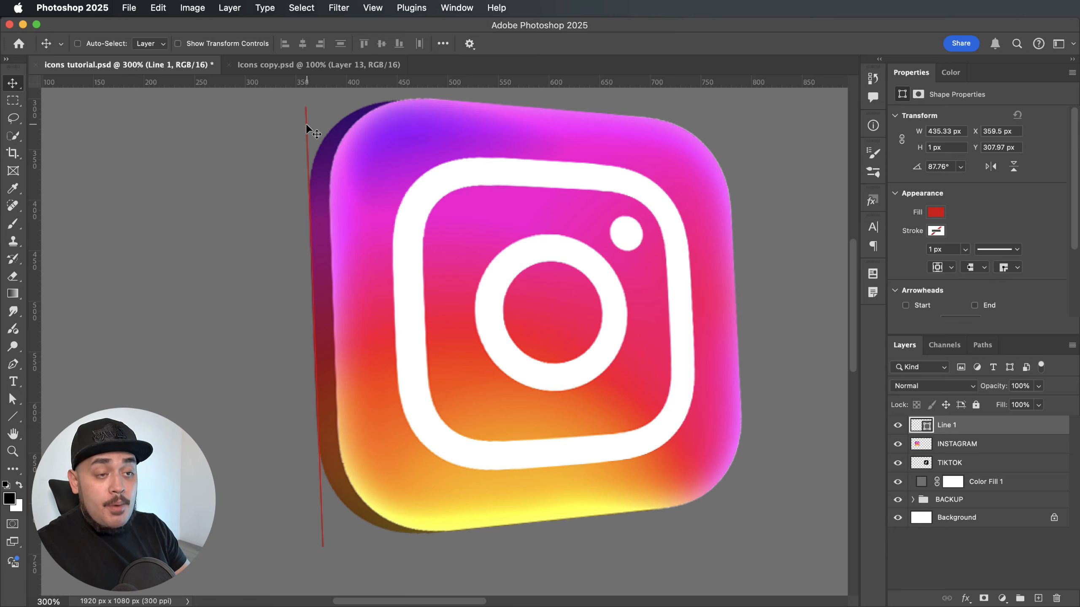
# Duplicate the red line and move the copy to the Instagram icon's right edge.
pyautogui.press('super+j')
pyautogui.press('super+t')
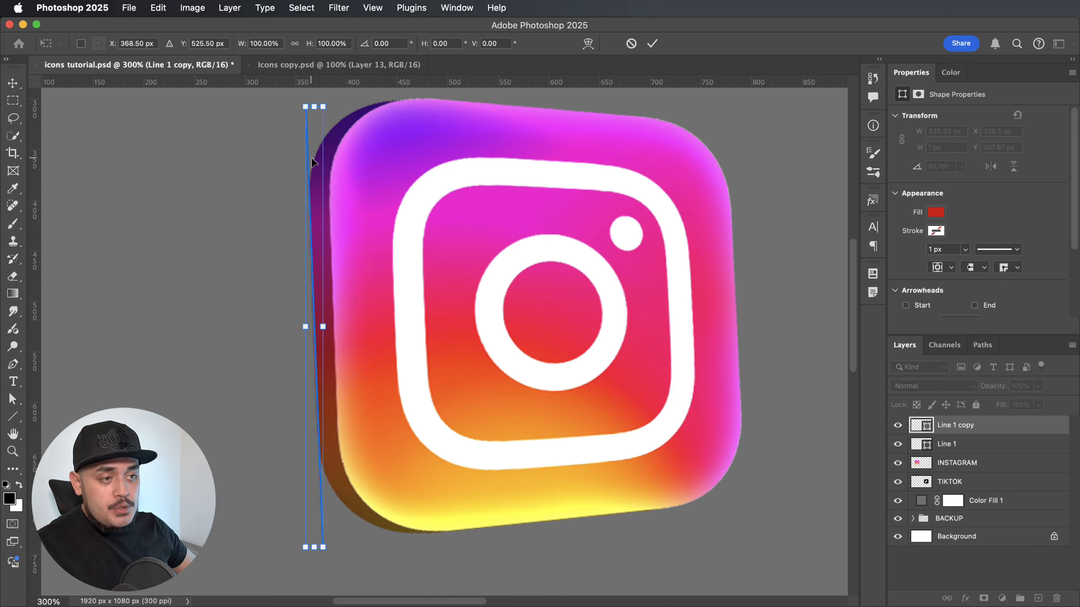
pyautogui.moveTo(310, 161); pyautogui.dragTo(732, 166)
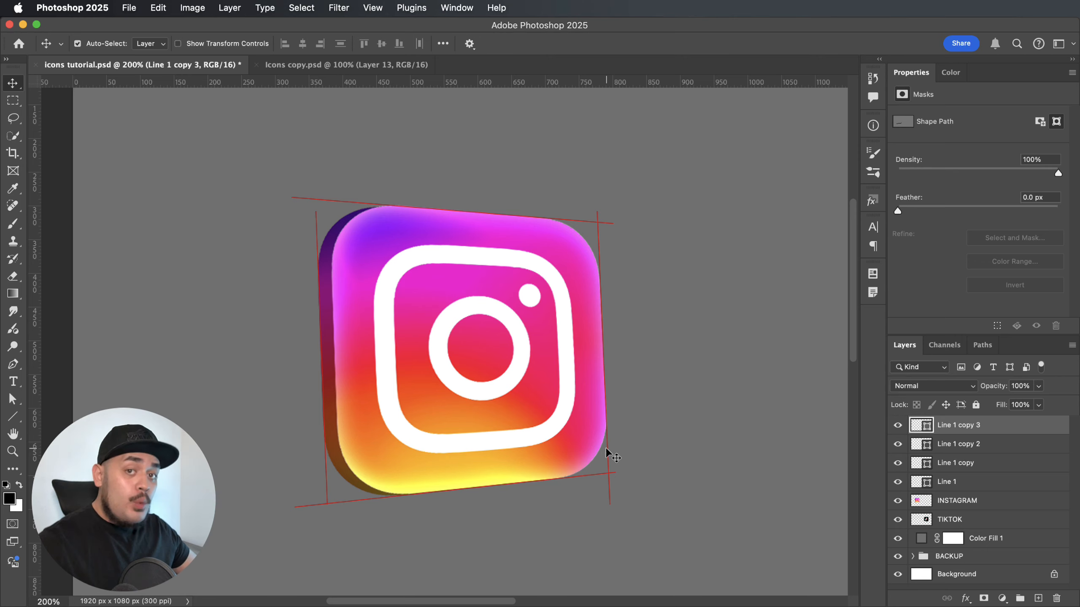
# Group the four red line layers around the Instagram icon, from Line 1 to Line 1 copy 3.
pyautogui.click(957, 442)
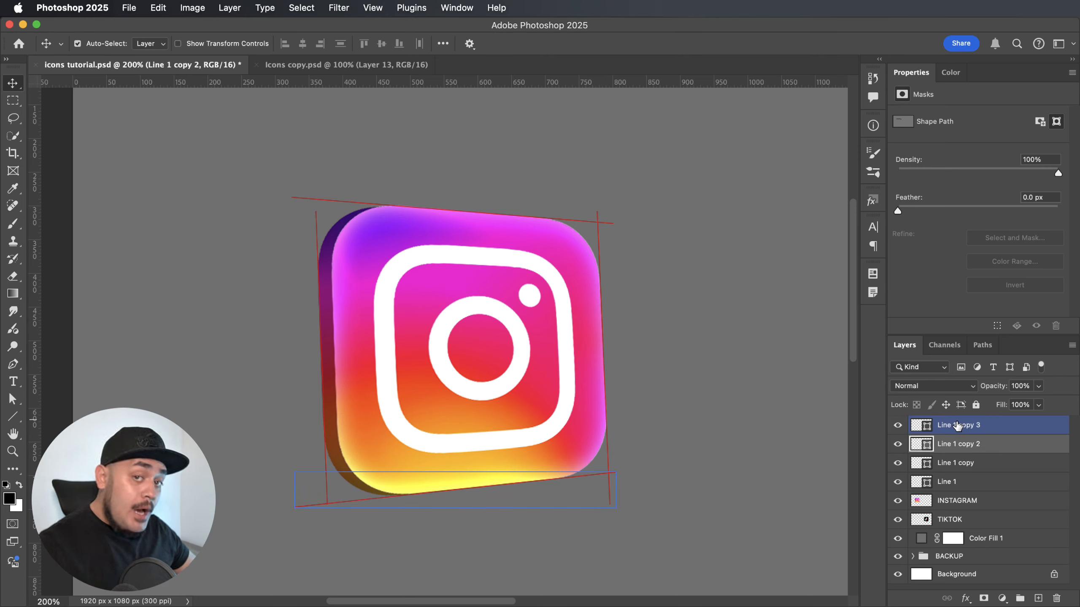
pyautogui.keyDown('shift'); pyautogui.click(962, 482); pyautogui.keyUp('shift')
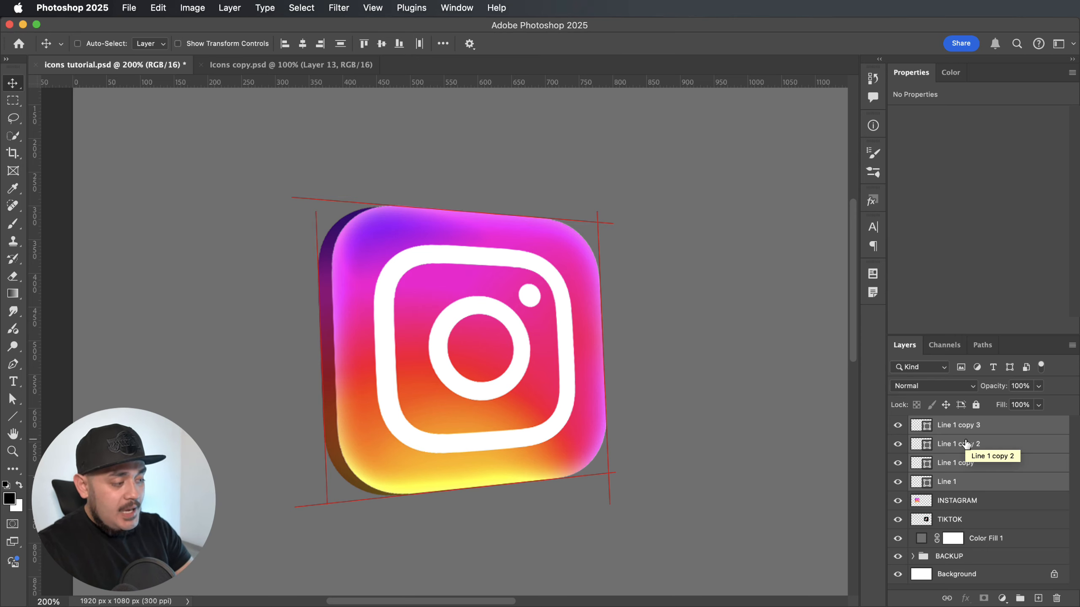
pyautogui.press('super+g')
# Duplicate the group of red guide lines and move the copy horizontally over to the TikTok icon.
pyautogui.hscroll(1, 776, 409)
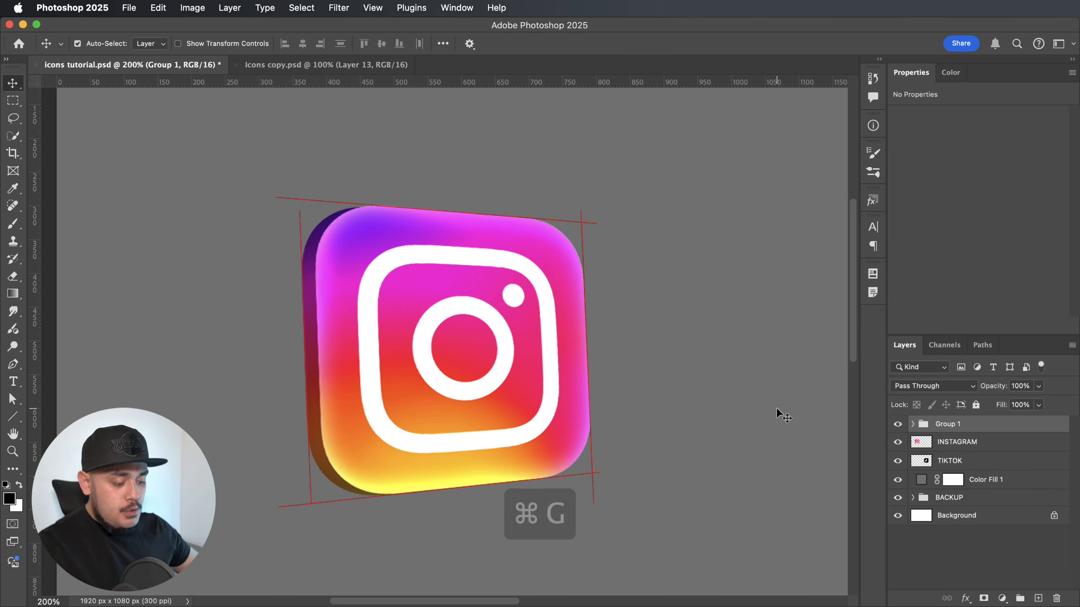
pyautogui.press('super+j')
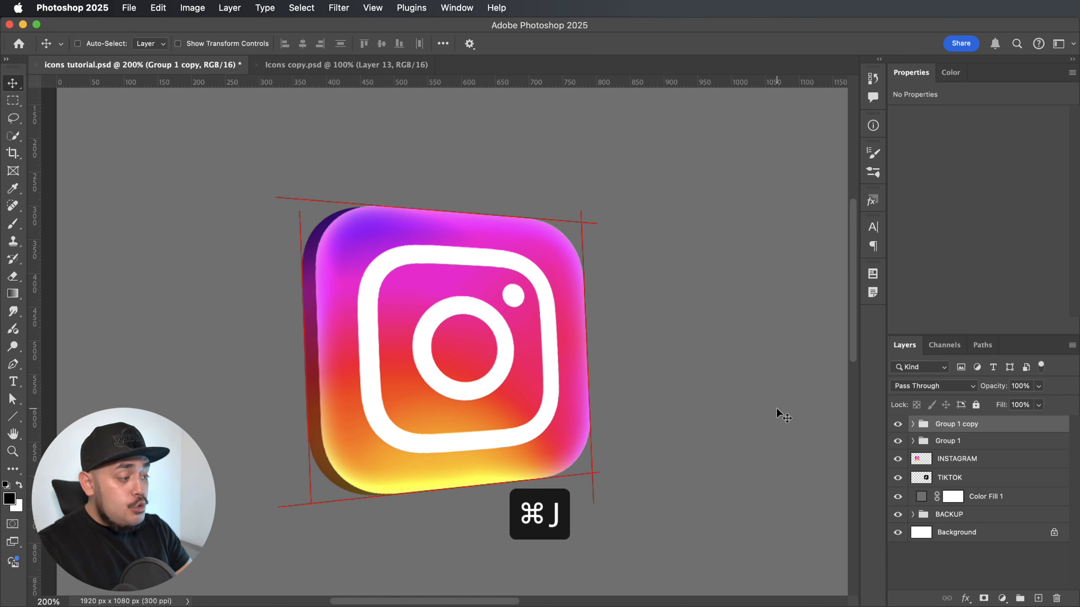
pyautogui.press('super+minus')
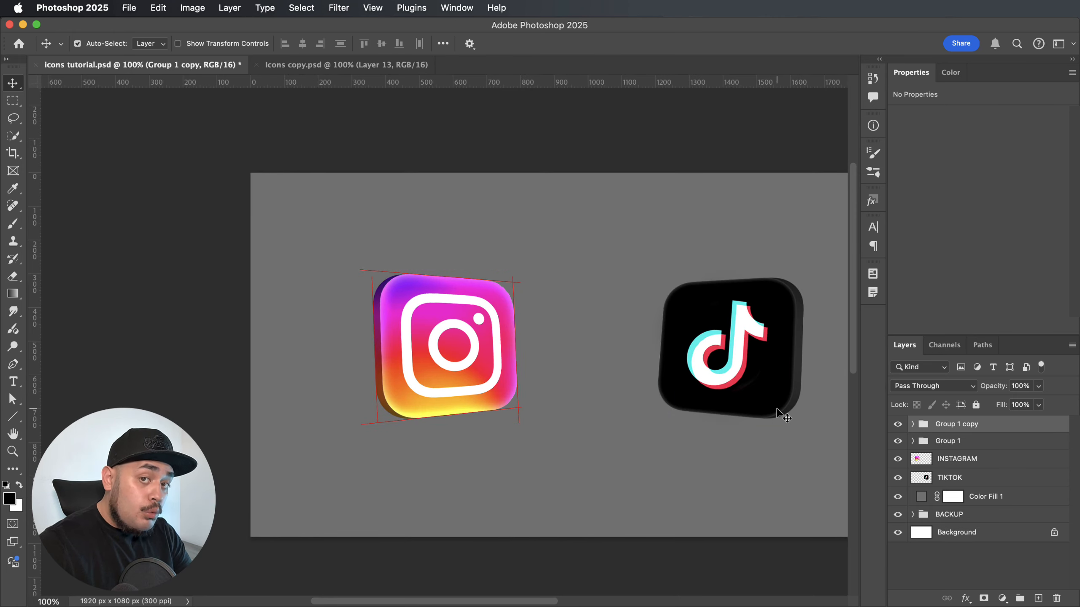
pyautogui.press('super+t')
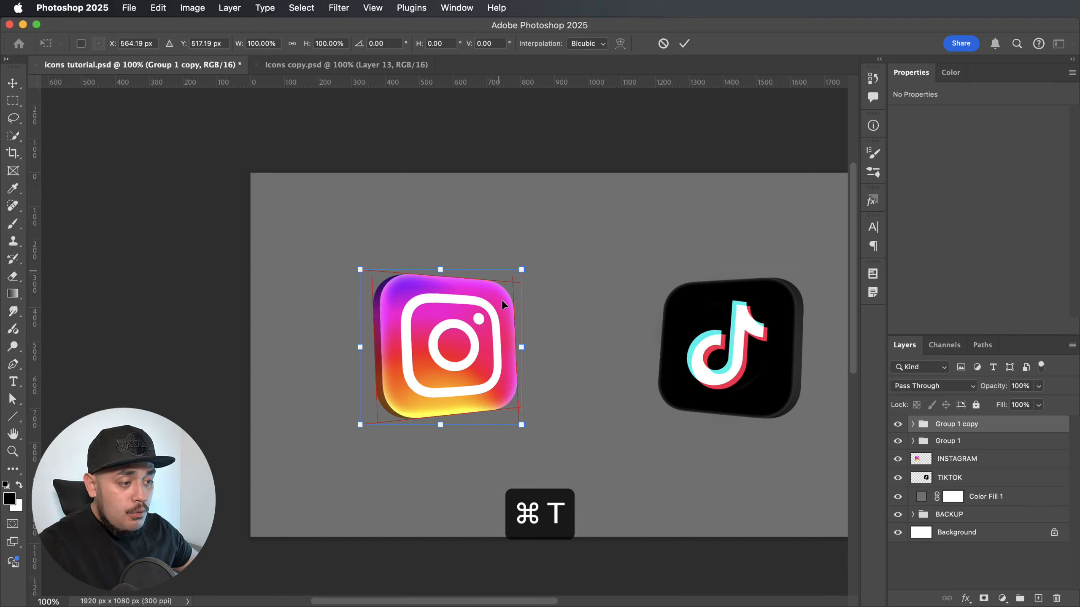
pyautogui.moveTo(497, 280); pyautogui.dragTo(743, 283)
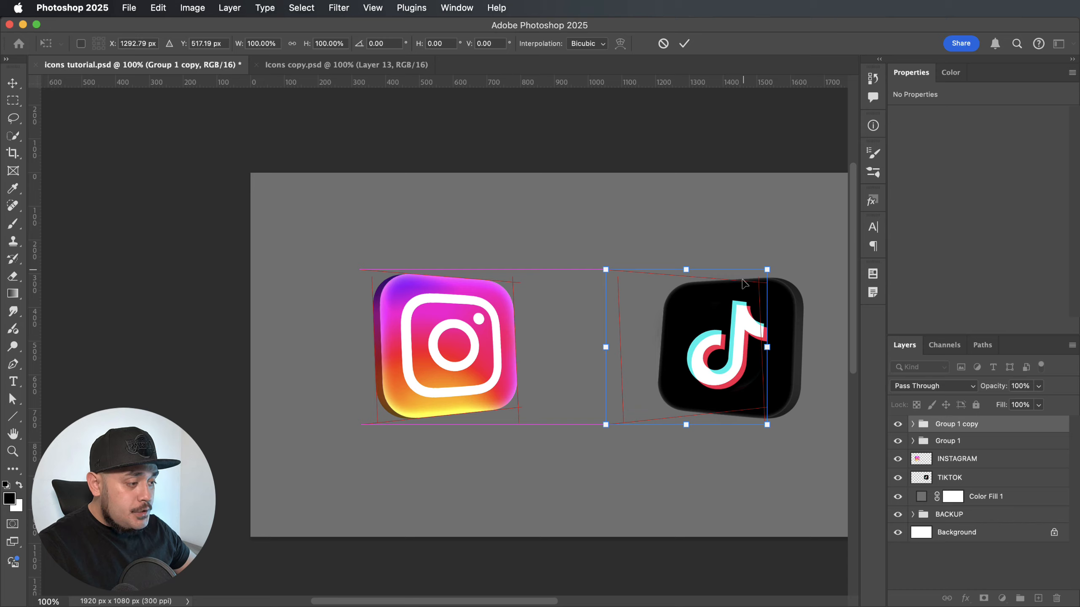
# Flip the copied guide group horizontally and align it with the TikTok icon's left edge.
pyautogui.hscroll(5, 699, 327)
pyautogui.press('super+plus')
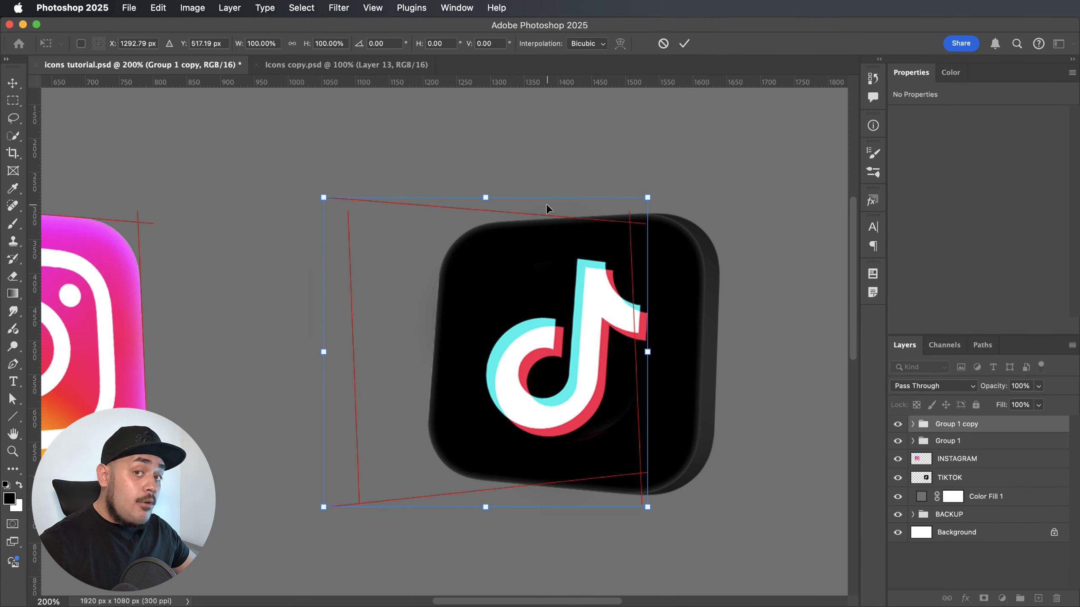
pyautogui.rightClick(571, 276)
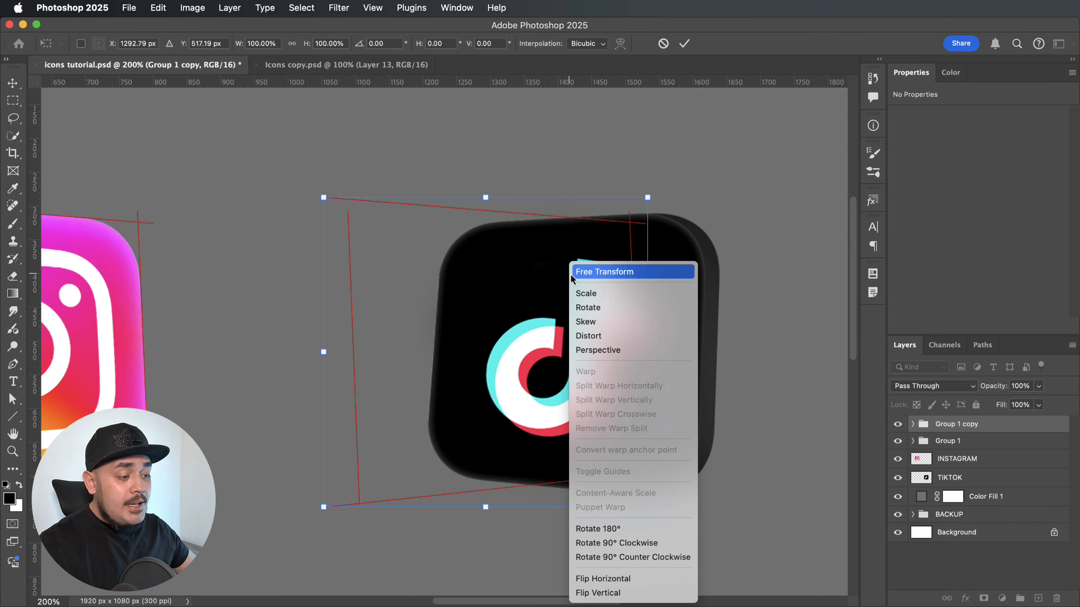
pyautogui.click(613, 578)
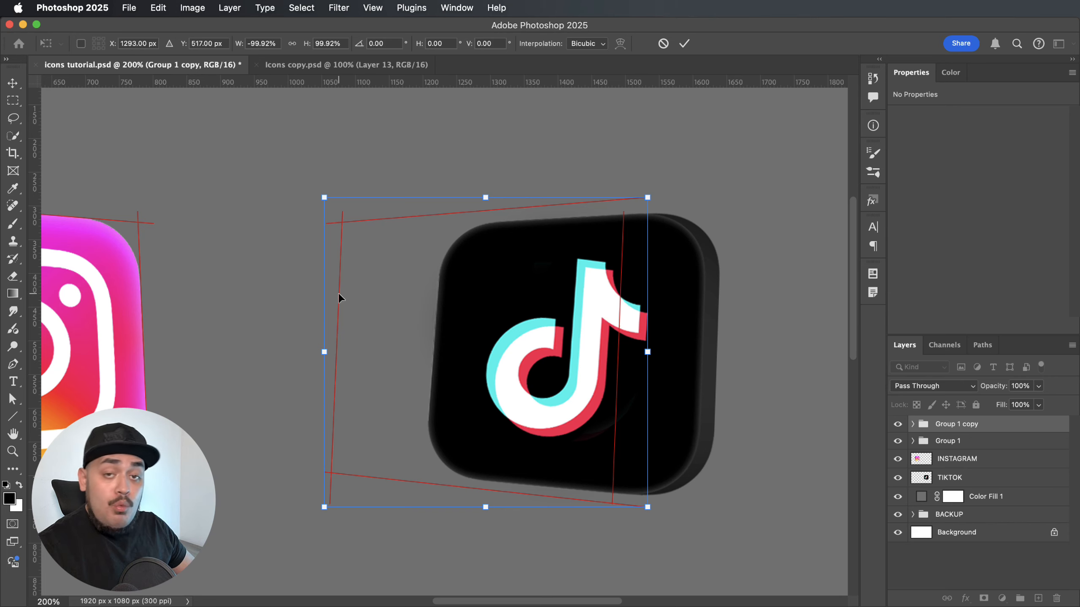
pyautogui.moveTo(338, 293); pyautogui.dragTo(433, 286)
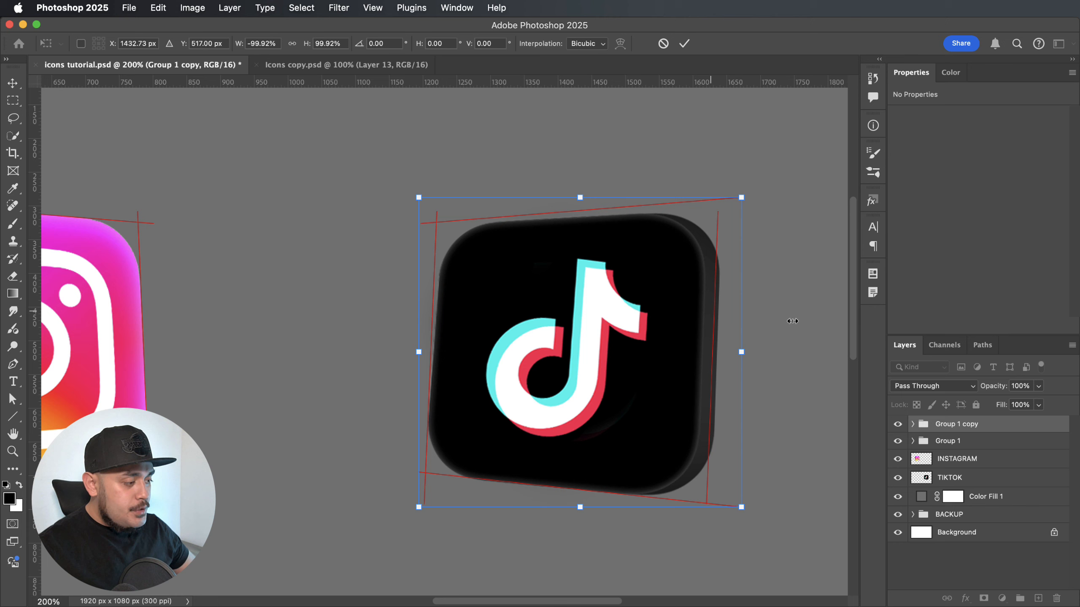
pyautogui.press('Return')
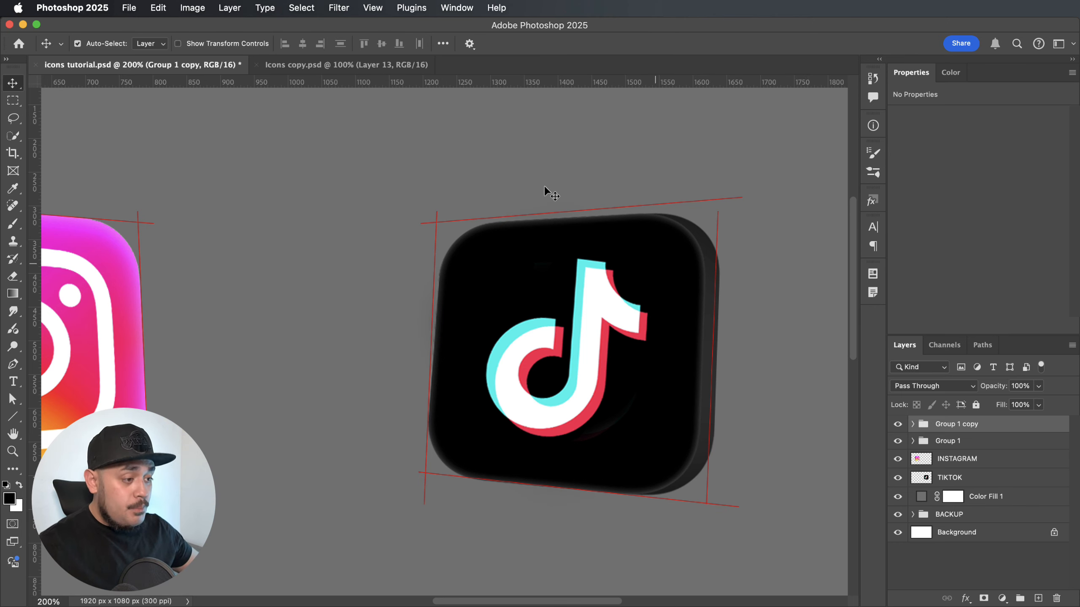
# Scale the TIKTOK layer up proportionally to about 101.6%, keeping its lower-left corner in place.
pyautogui.click(942, 442)
pyautogui.click(950, 477)
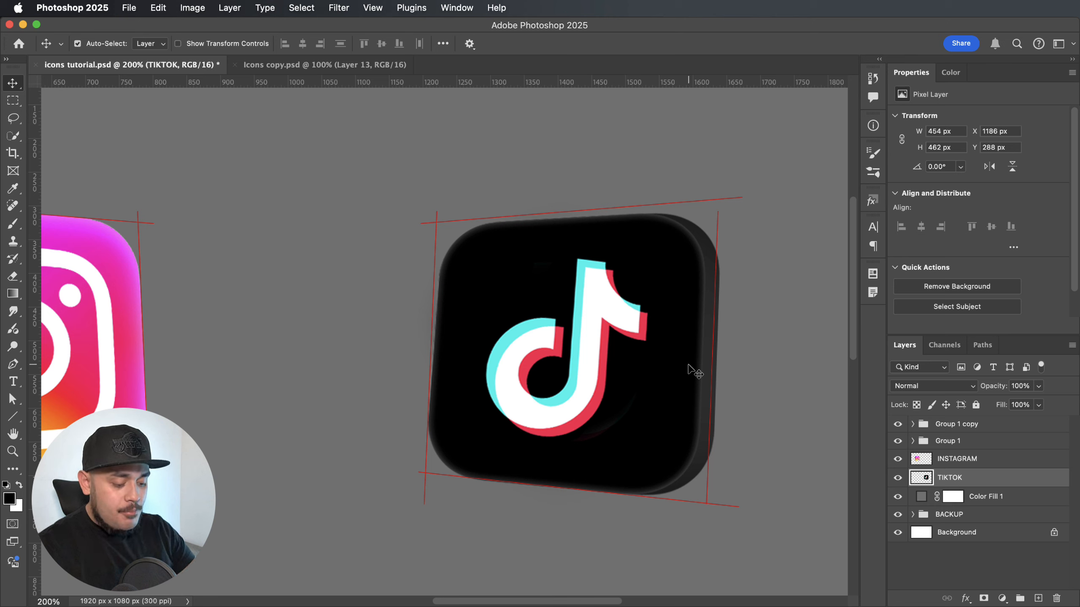
pyautogui.press('super+t')
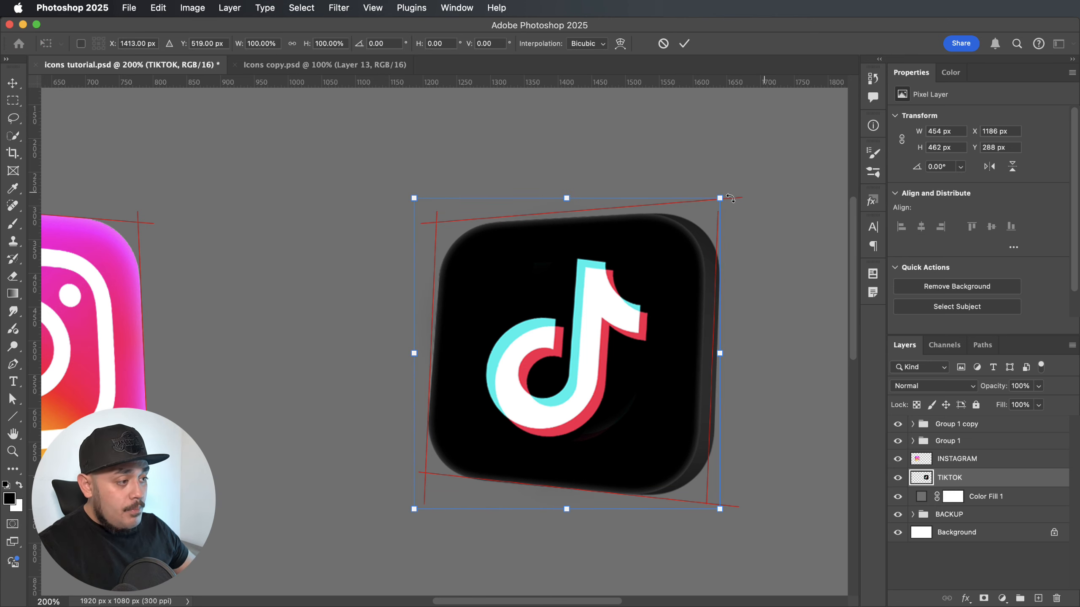
pyautogui.moveTo(719, 198); pyautogui.dragTo(725, 193)
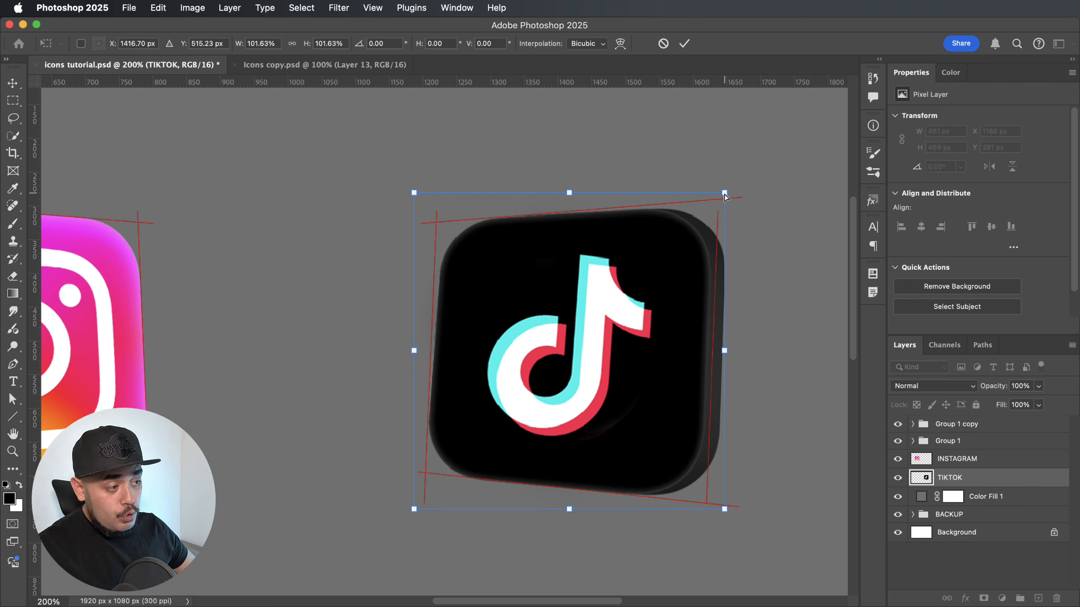
# Distort the TikTok icon's upper corners and lower-left corner to follow the red guide lines.
pyautogui.moveTo(725, 194); pyautogui.dragTo(724, 190)
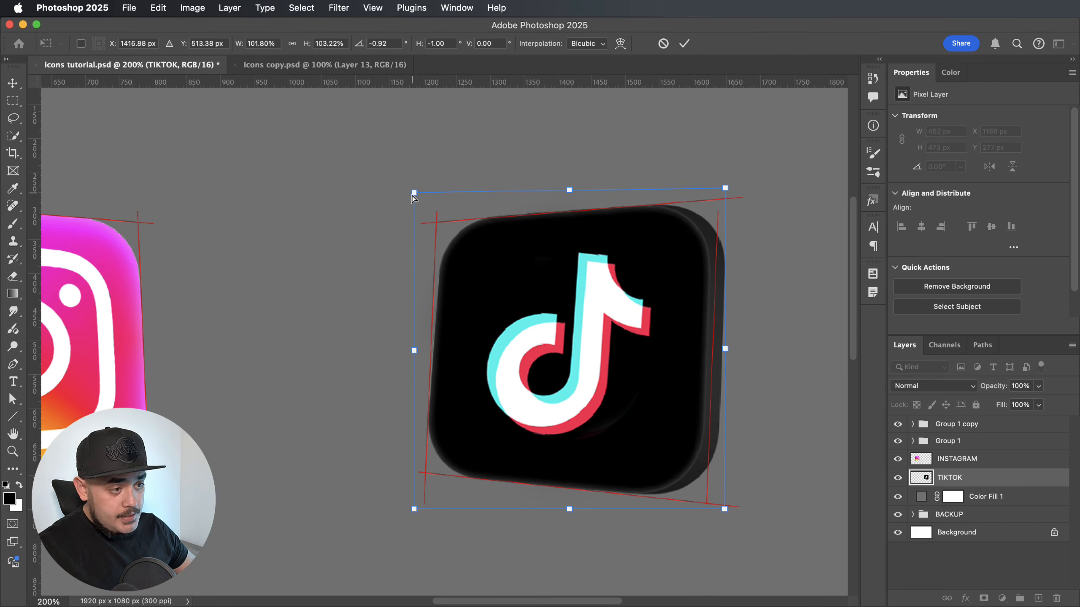
pyautogui.moveTo(414, 198); pyautogui.dragTo(413, 195)
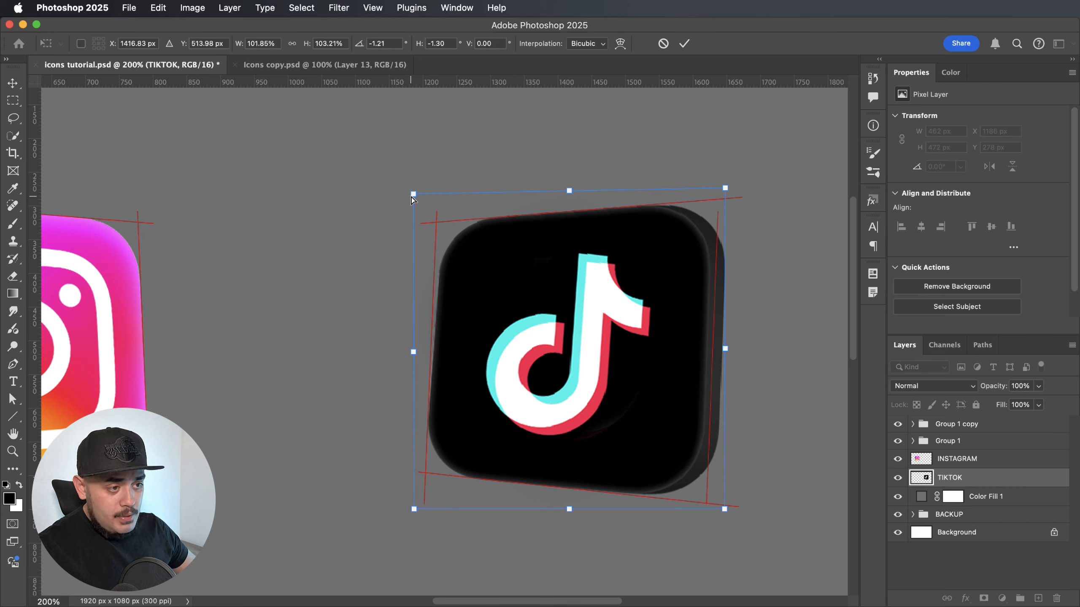
pyautogui.moveTo(413, 196); pyautogui.dragTo(407, 196)
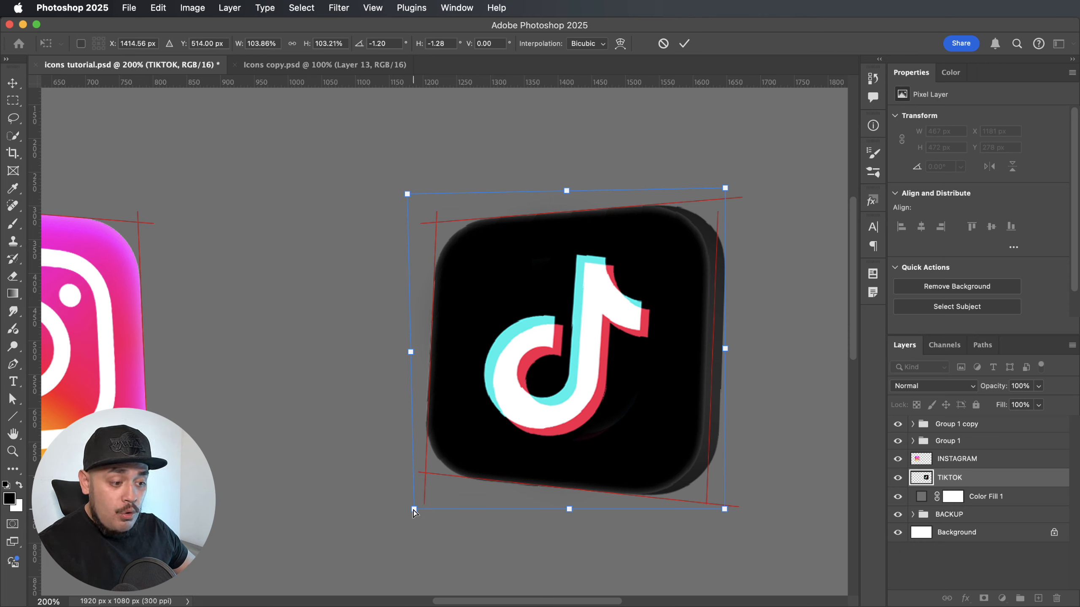
pyautogui.moveTo(416, 512); pyautogui.dragTo(416, 512)
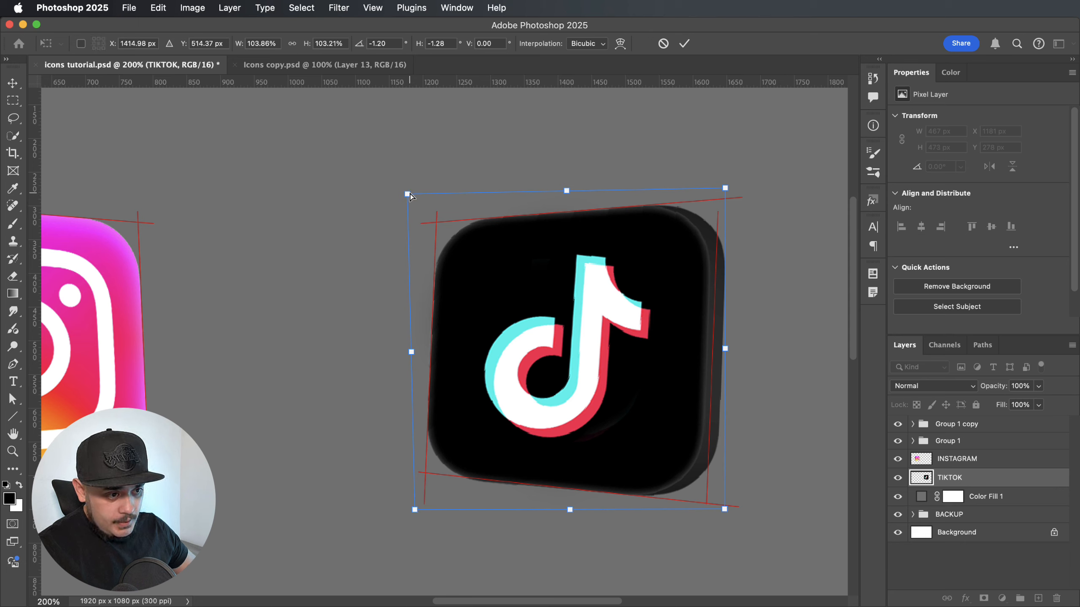
pyautogui.moveTo(407, 196); pyautogui.dragTo(407, 196)
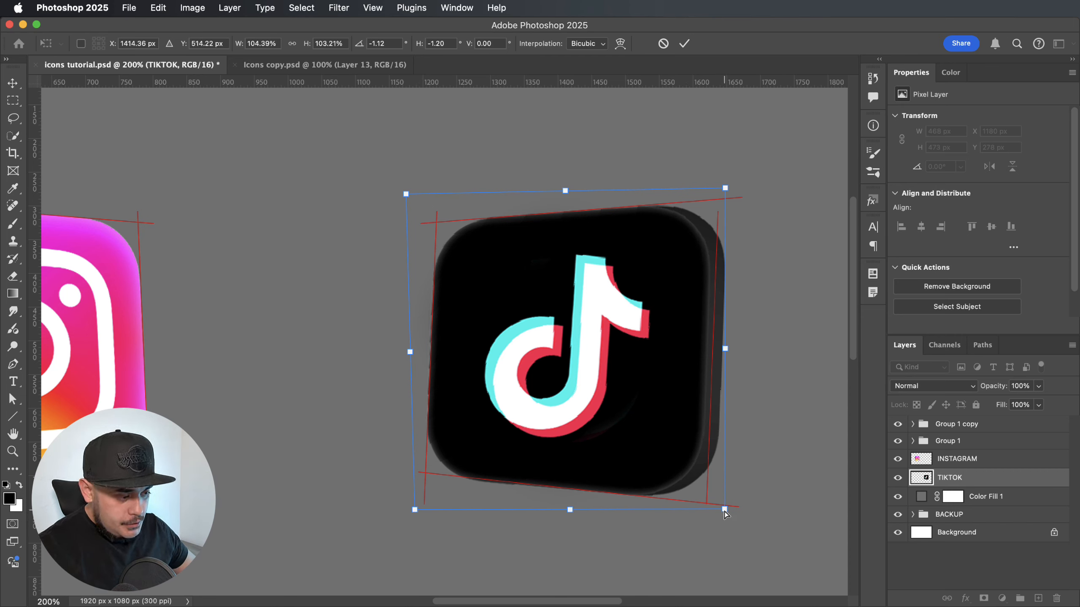
# Distort the TikTok icon's right-hand corners to fit the red guides and fine-tune its top and bottom edges.
pyautogui.moveTo(724, 510); pyautogui.dragTo(706, 512)
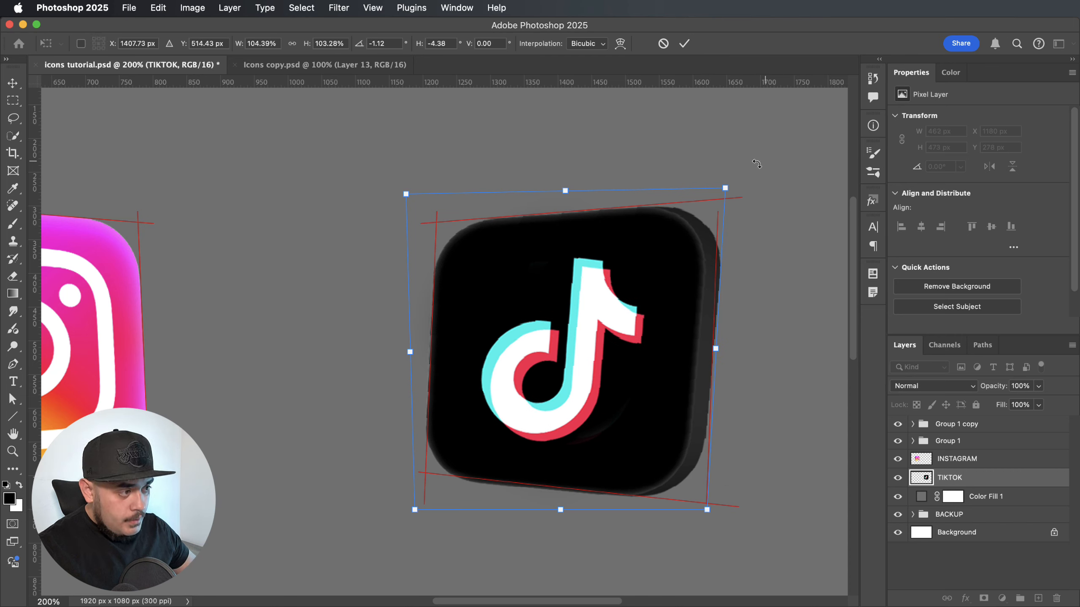
pyautogui.moveTo(725, 191); pyautogui.dragTo(719, 189)
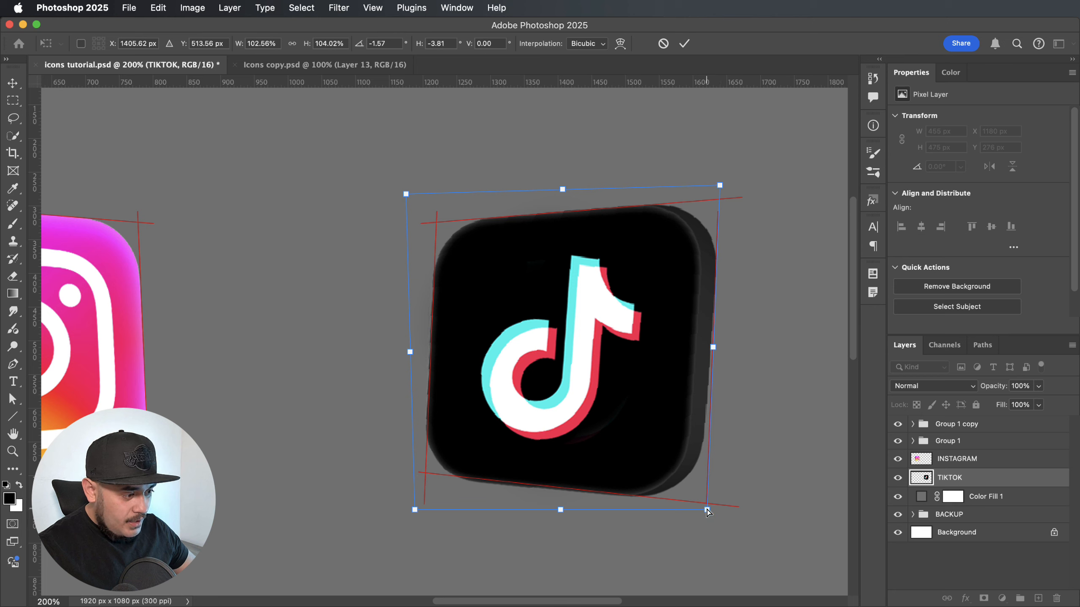
pyautogui.moveTo(707, 511); pyautogui.dragTo(713, 513)
pyautogui.moveTo(718, 186); pyautogui.dragTo(716, 185)
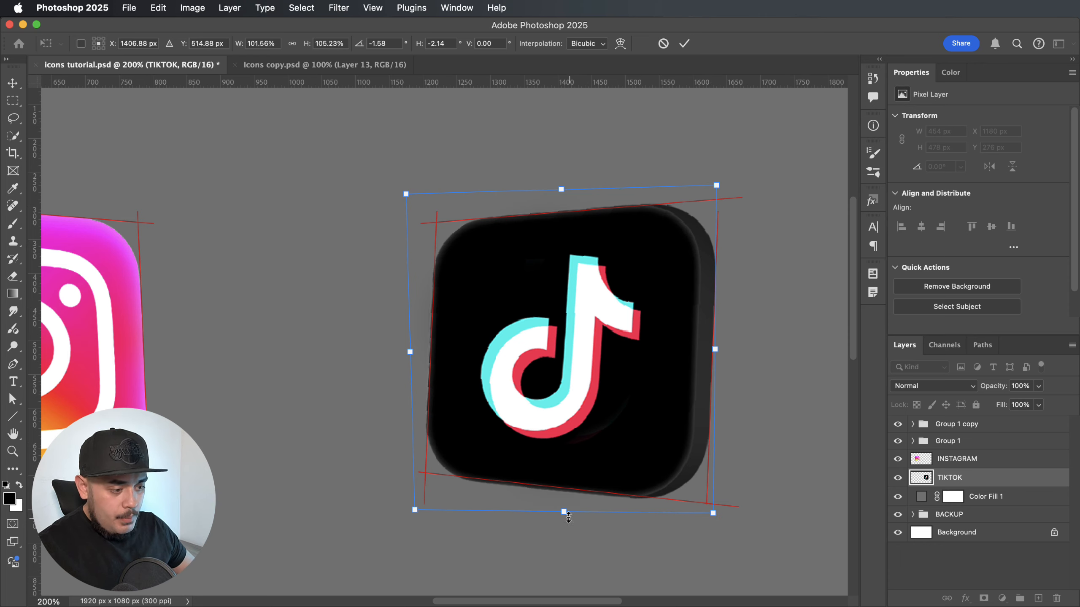
pyautogui.moveTo(564, 512); pyautogui.dragTo(563, 511)
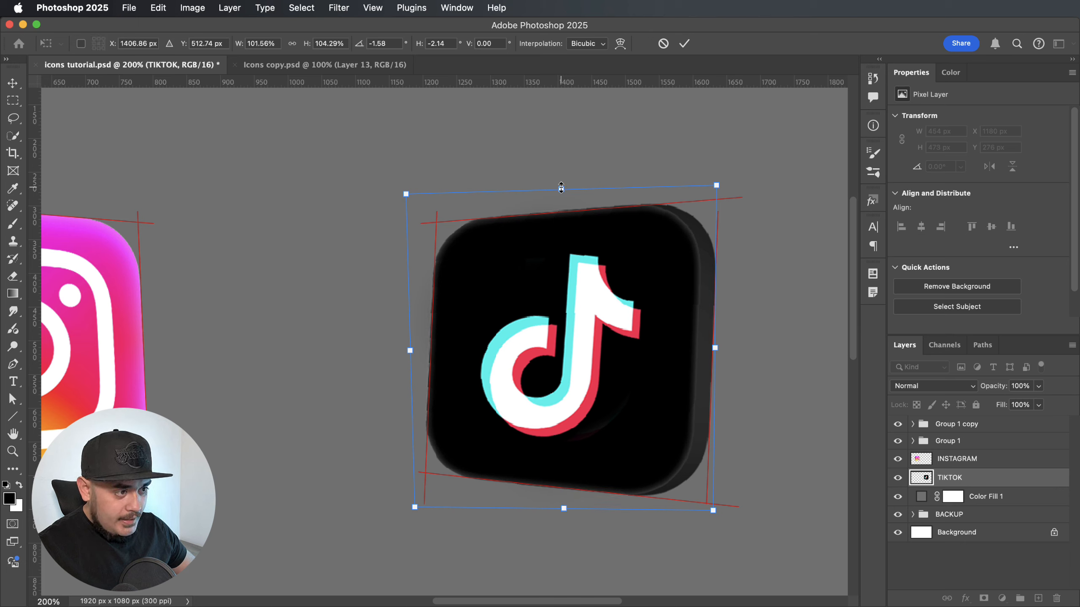
pyautogui.moveTo(561, 190); pyautogui.dragTo(561, 189)
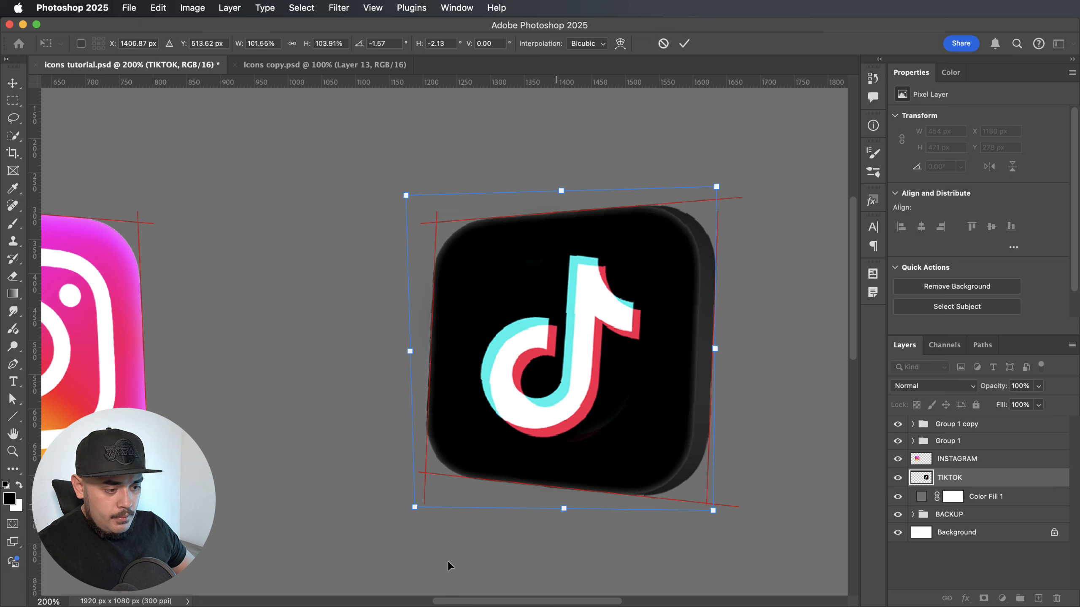
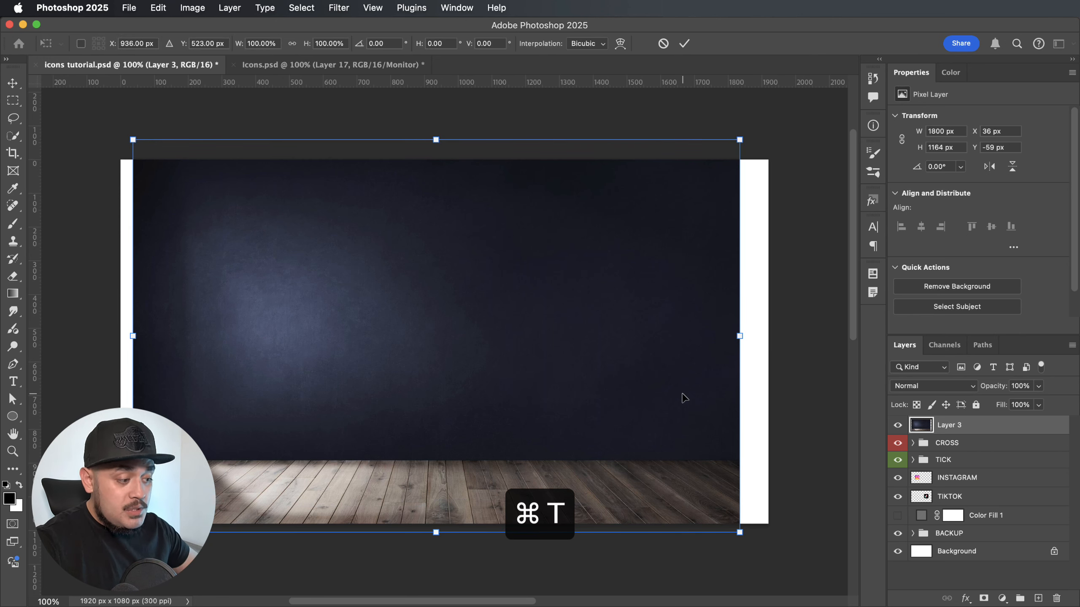
# Scale up and reposition the dark wall image so it covers the whole canvas with its wooden floor outside the canvas.
pyautogui.scroll(-2, 426, 442)
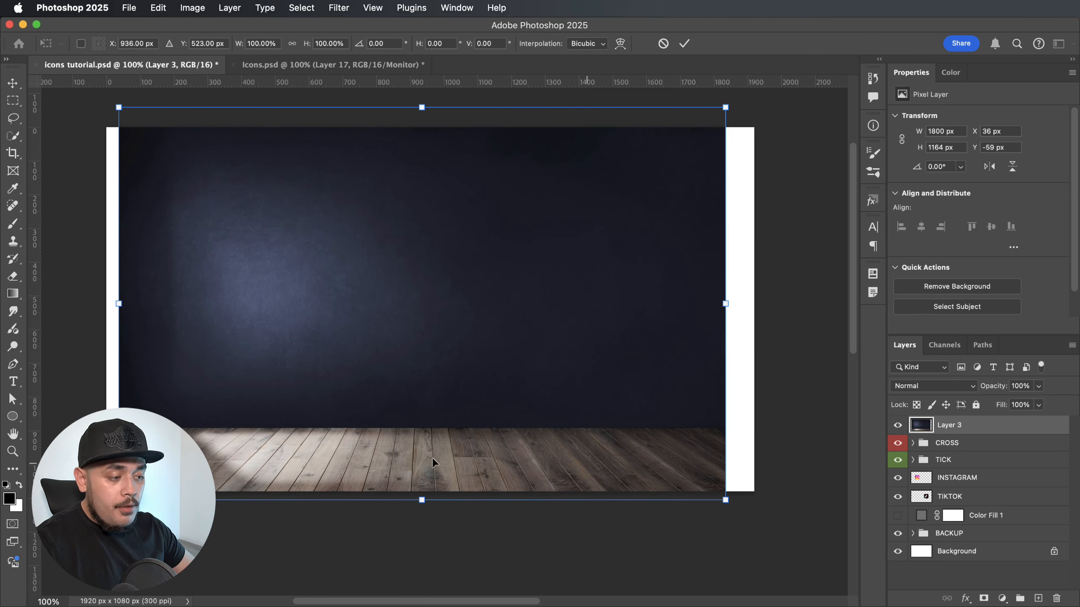
pyautogui.press('super+minus')
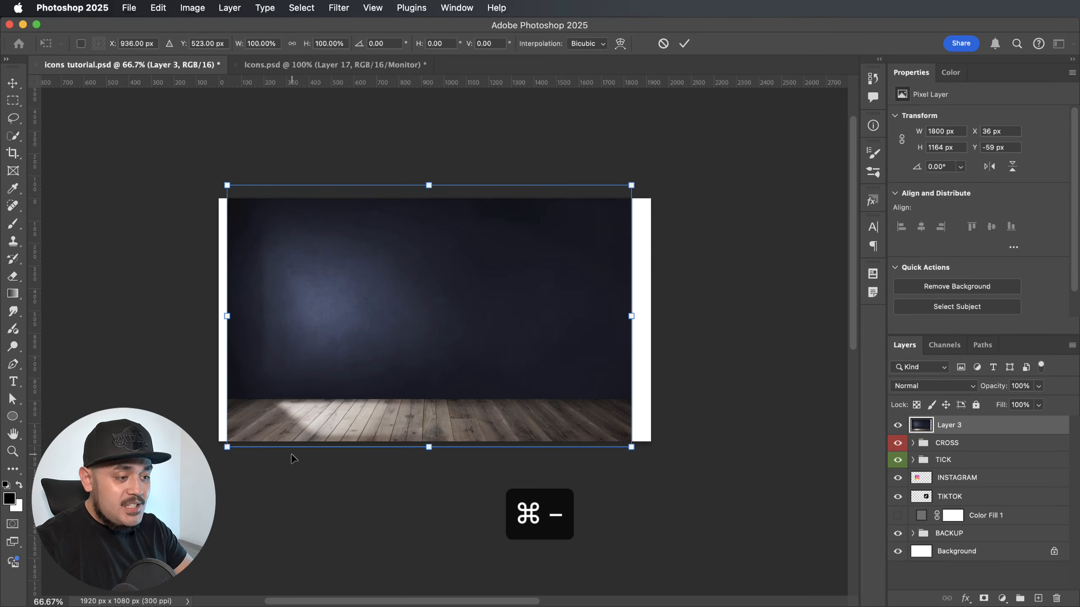
pyautogui.moveTo(630, 449); pyautogui.dragTo(673, 485)
pyautogui.moveTo(509, 366); pyautogui.dragTo(516, 391)
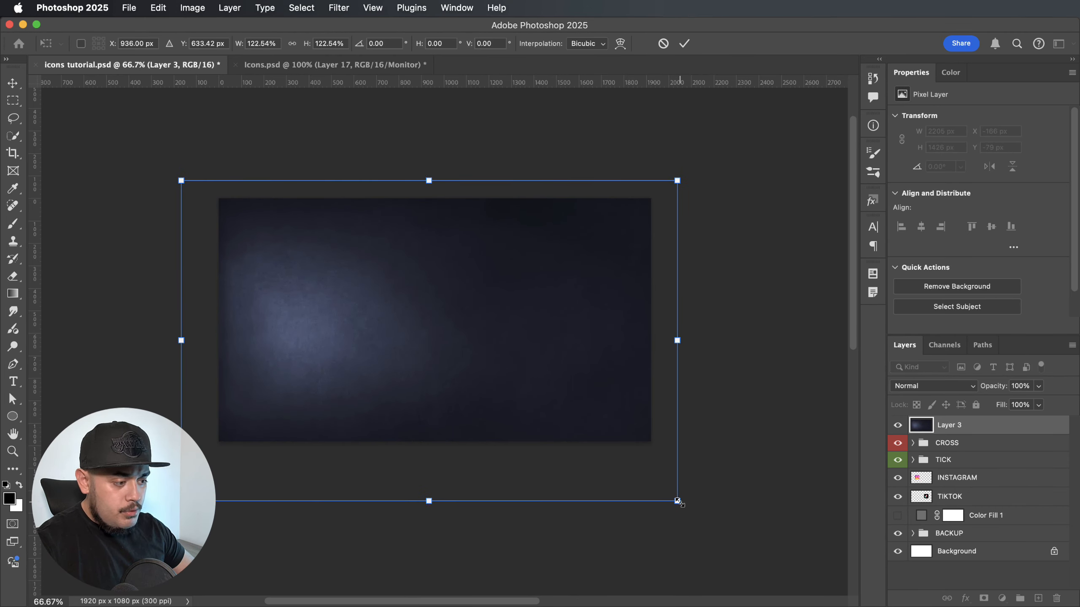
pyautogui.moveTo(678, 502); pyautogui.dragTo(668, 494)
pyautogui.moveTo(589, 361); pyautogui.dragTo(586, 367)
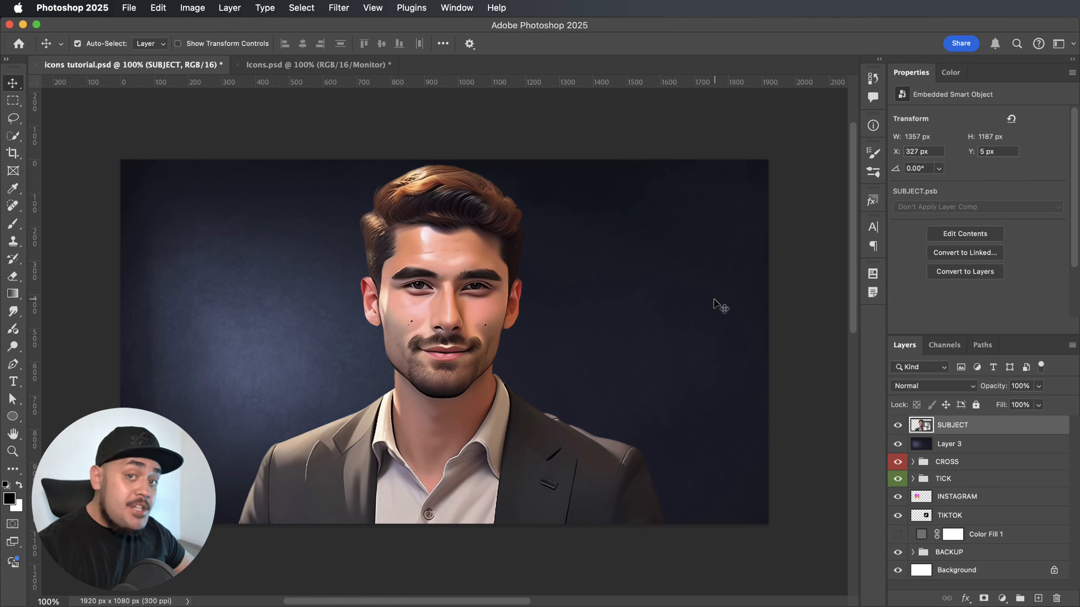
# Move the CROSS and TICK groups and the INSTAGRAM and TIKTOK layers together above the SUBJECT layer.
pyautogui.click(962, 497)
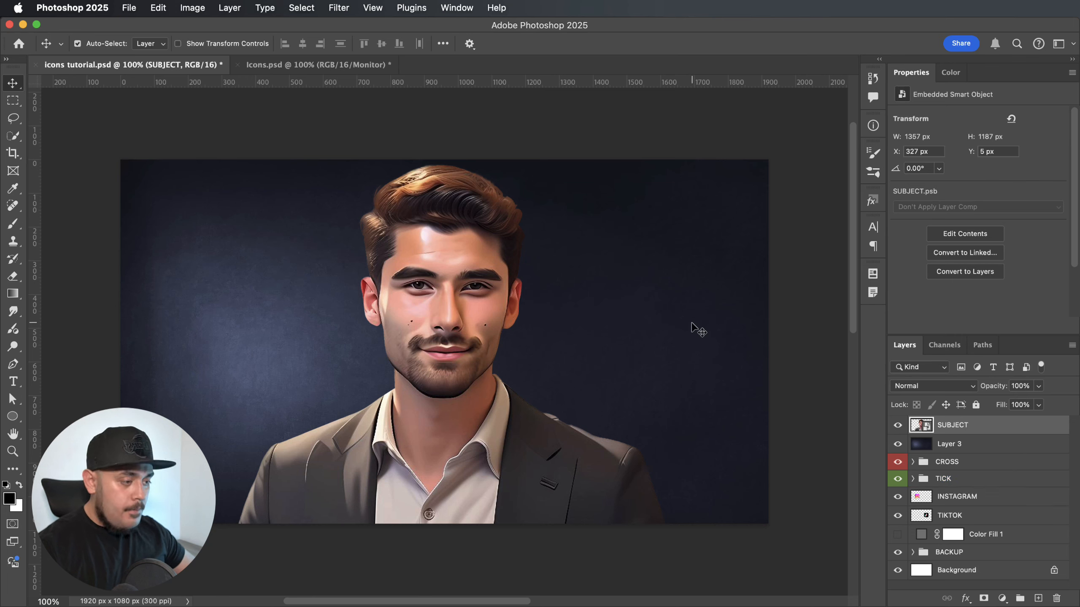
pyautogui.click(970, 462)
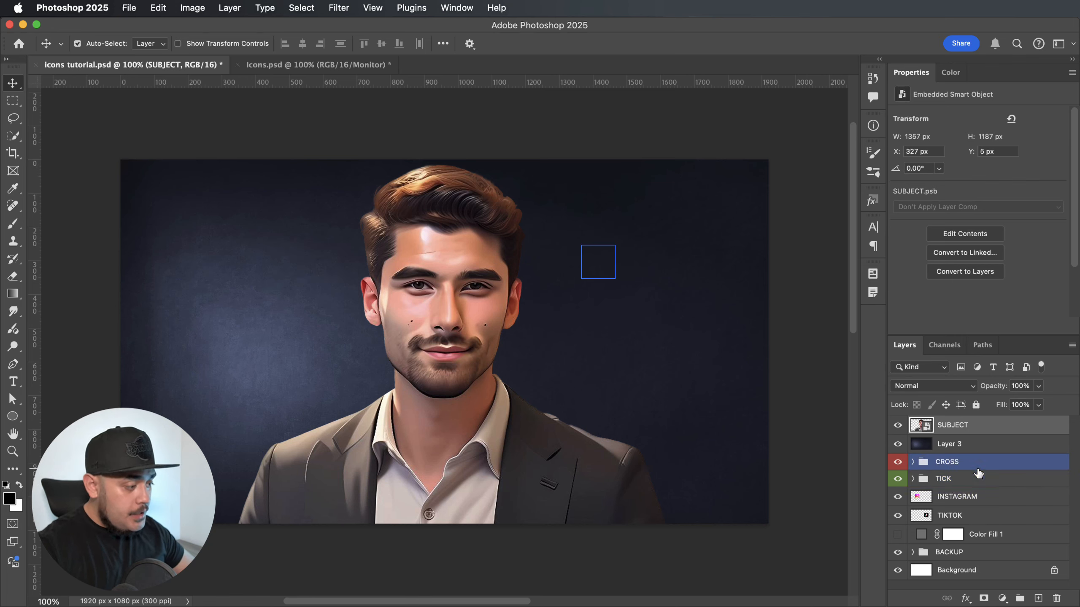
pyautogui.keyDown('shift'); pyautogui.click(971, 522); pyautogui.keyUp('shift')
pyautogui.moveTo(983, 468); pyautogui.dragTo(984, 423)
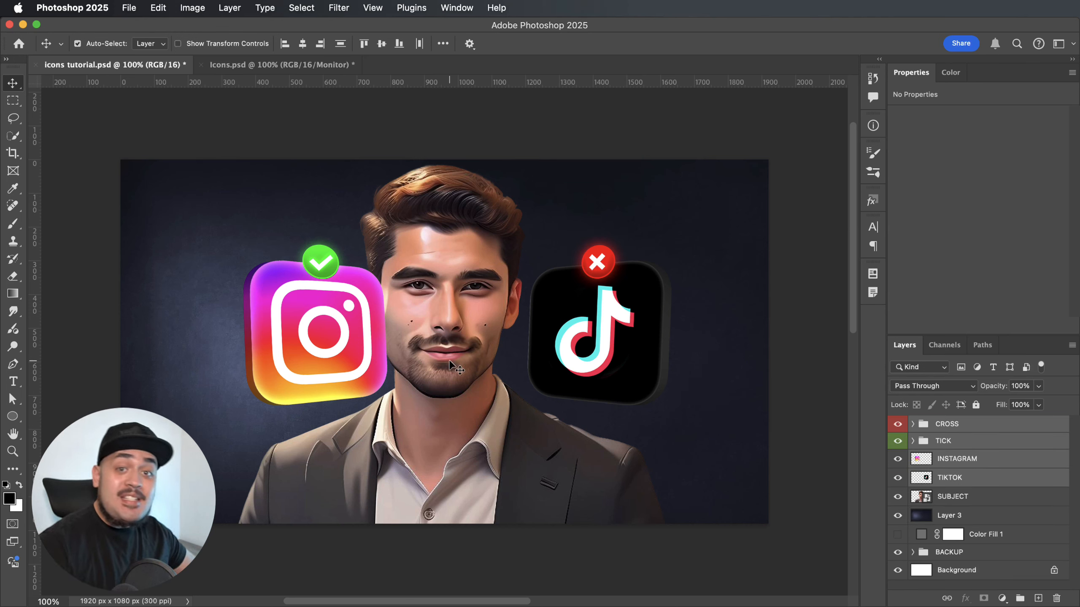
pyautogui.click(837, 389)
# Move the TICK group and INSTAGRAM layer together up and left, into the upper-left area beside the man's head.
pyautogui.click(953, 443)
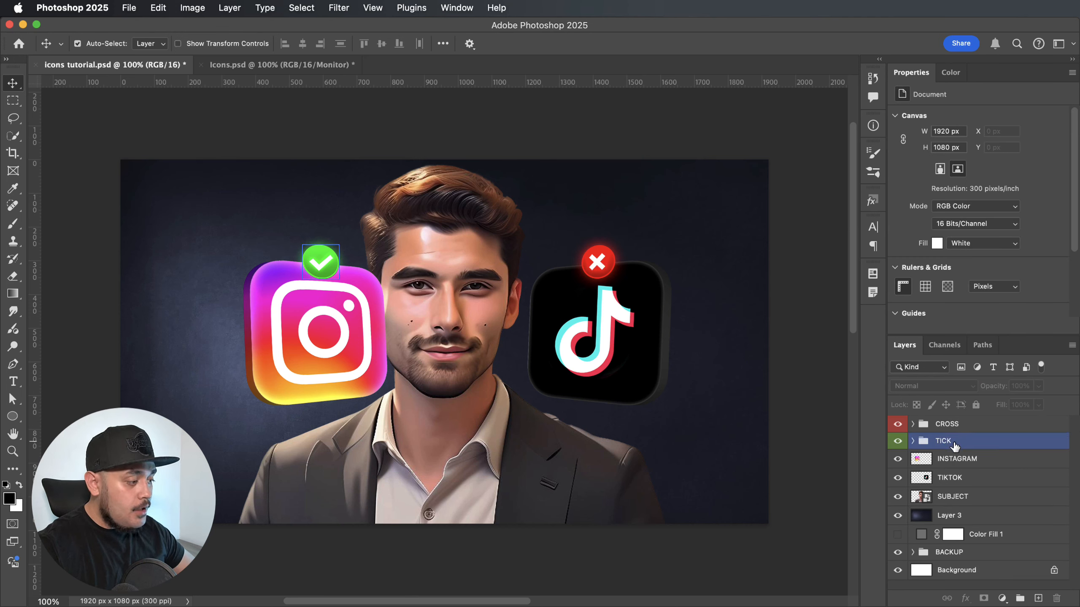
pyautogui.keyDown('shift'); pyautogui.click(978, 458); pyautogui.keyUp('shift')
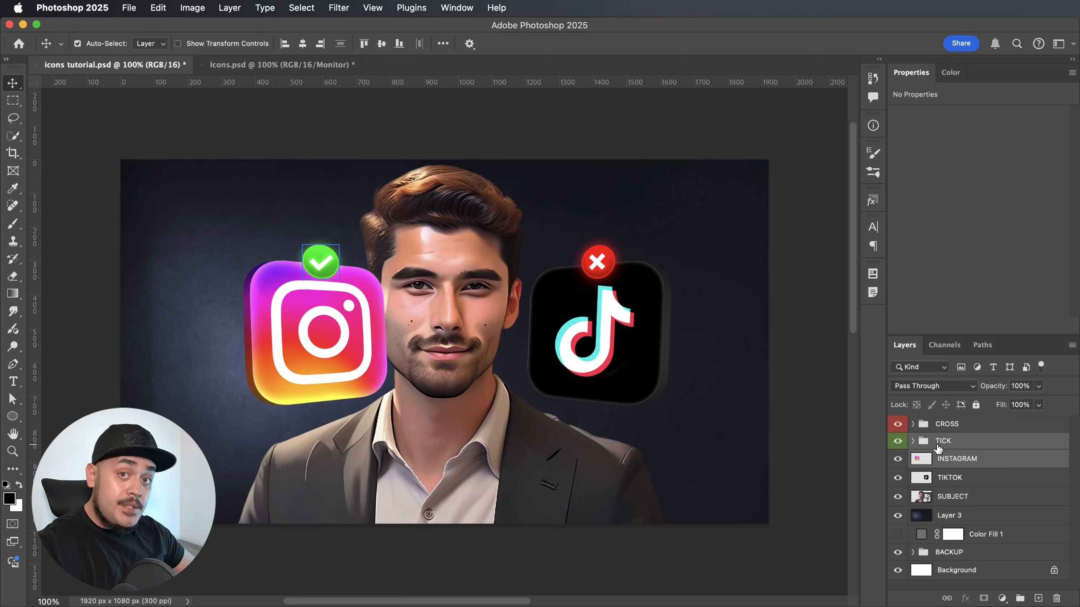
pyautogui.press('super+t')
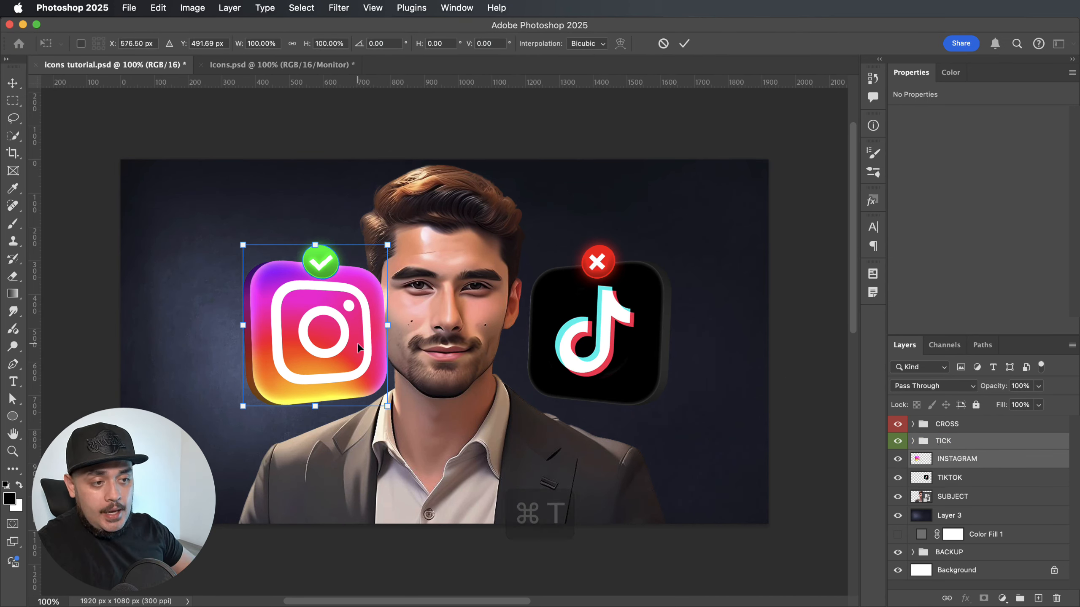
pyautogui.moveTo(357, 346); pyautogui.dragTo(284, 295)
pyautogui.press('Return')
# Fine-tune the position of the Instagram icon and its tick with small downward and sideways nudges.
pyautogui.hotkey('shift', 'Down')
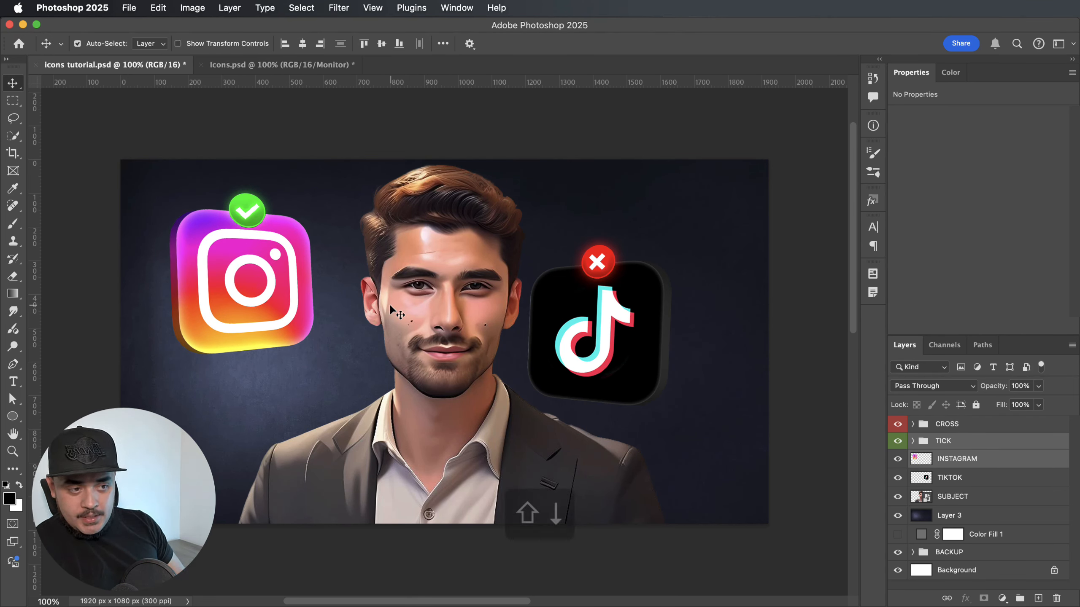
pyautogui.hotkey('shift', 'Right')
pyautogui.hotkey('shift', 'Left')
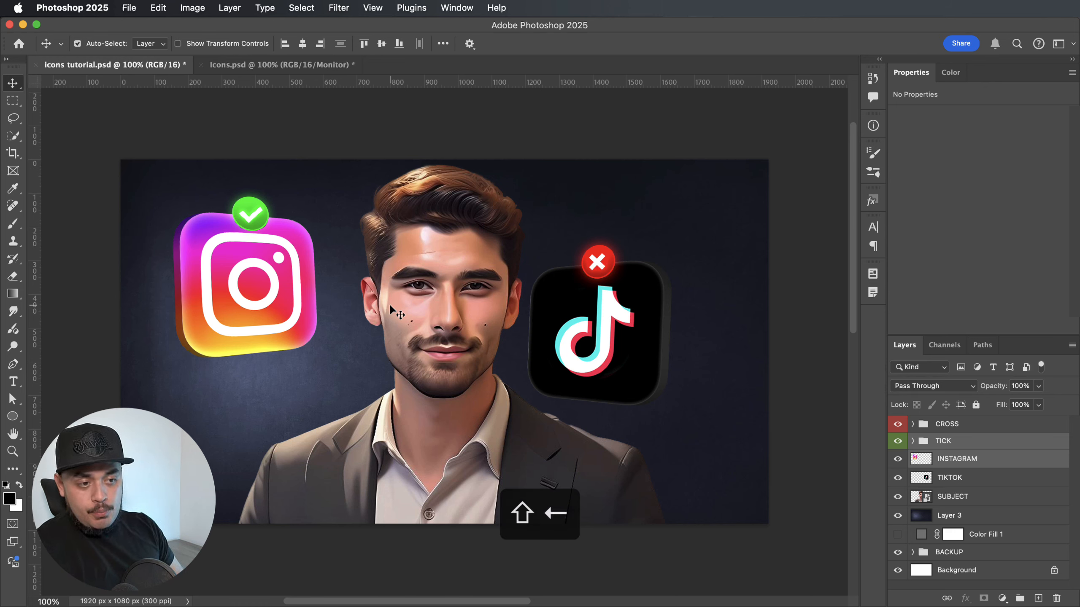
pyautogui.press('Left')
pyautogui.press('Left')
pyautogui.press('Left')
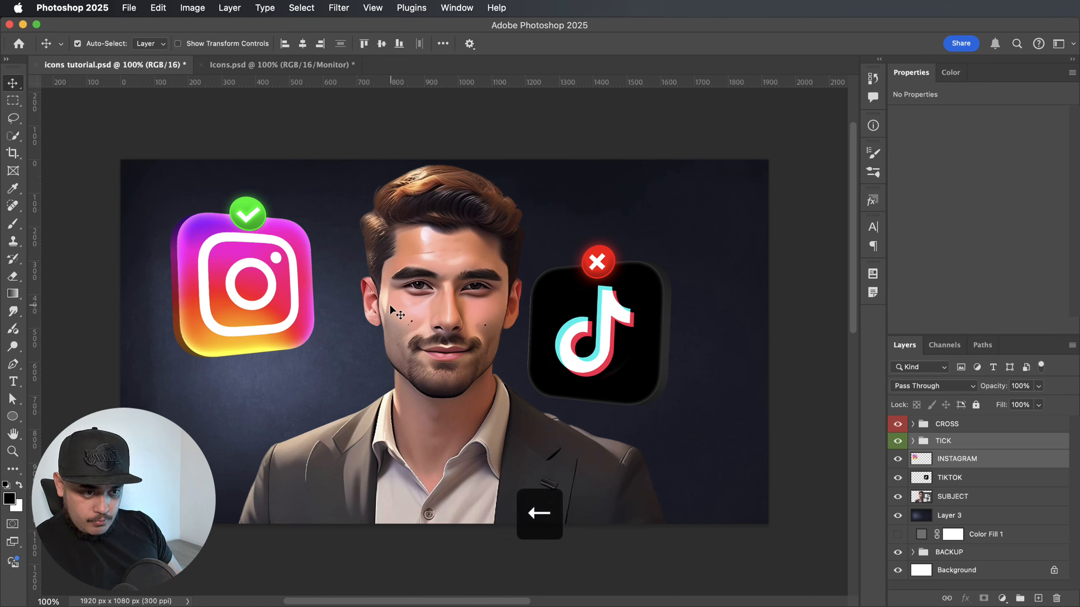
pyautogui.press('Right')
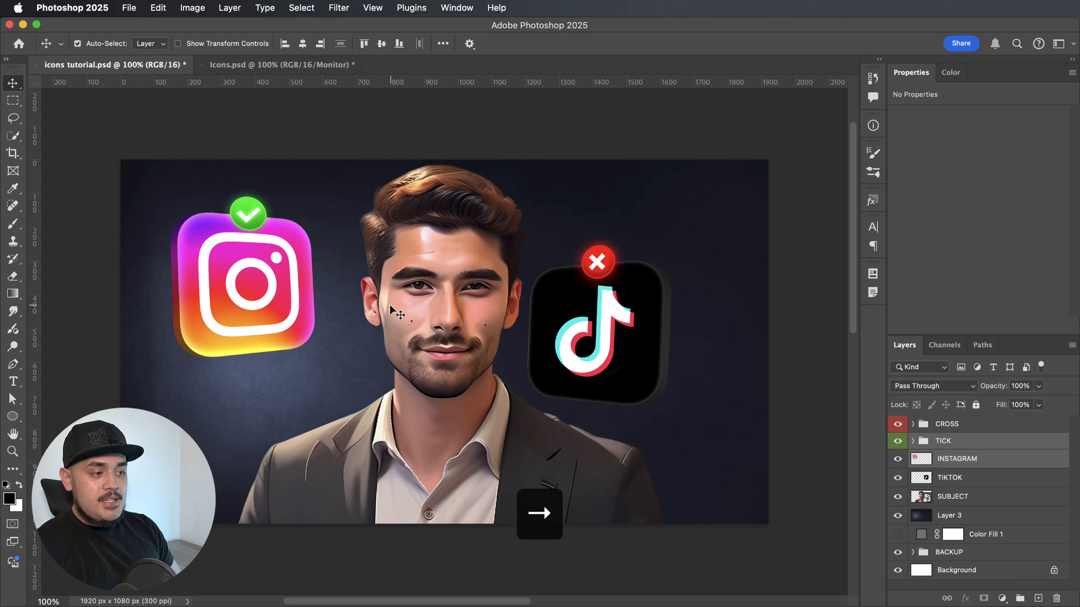
# Move the TIKTOK layer and CROSS group together to the man's upper right, centred at about X 1548.5 px, Y 348.5 px.
pyautogui.click(1002, 483)
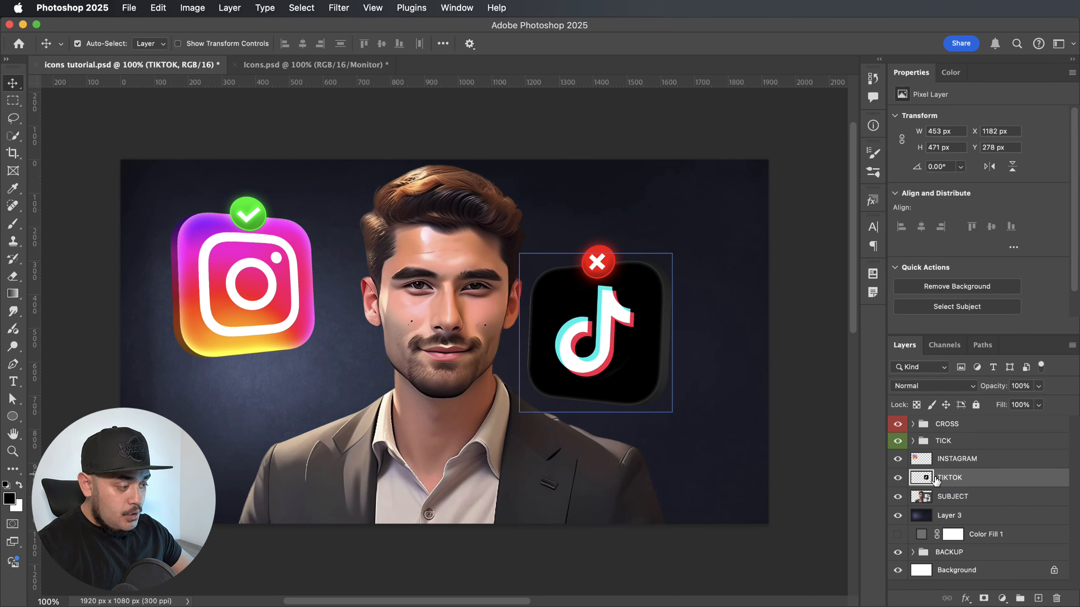
pyautogui.keyDown('super'); pyautogui.click(969, 425); pyautogui.keyUp('super')
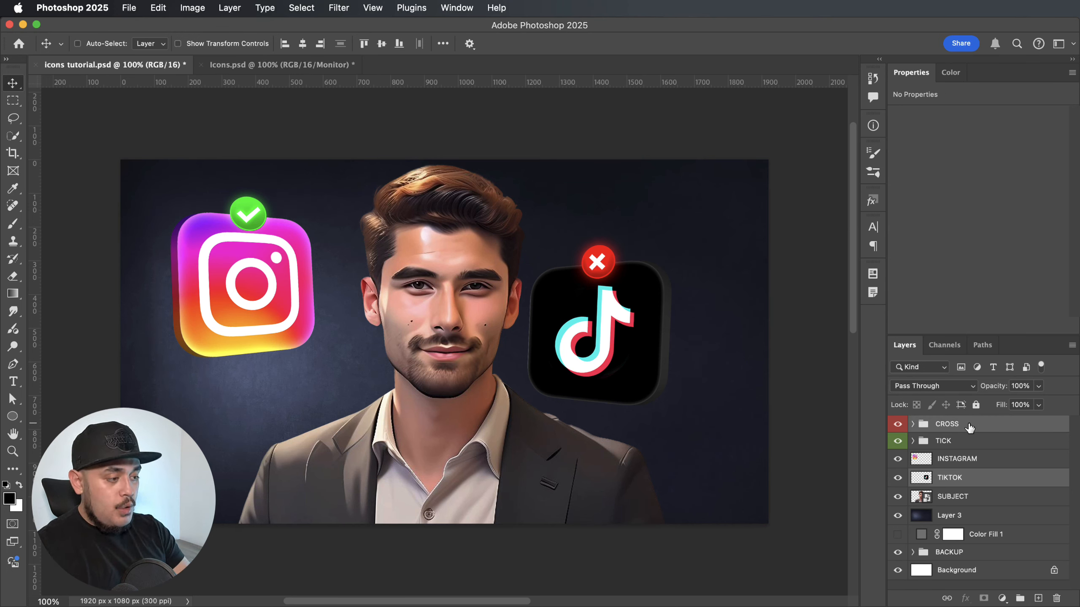
pyautogui.press('super+t')
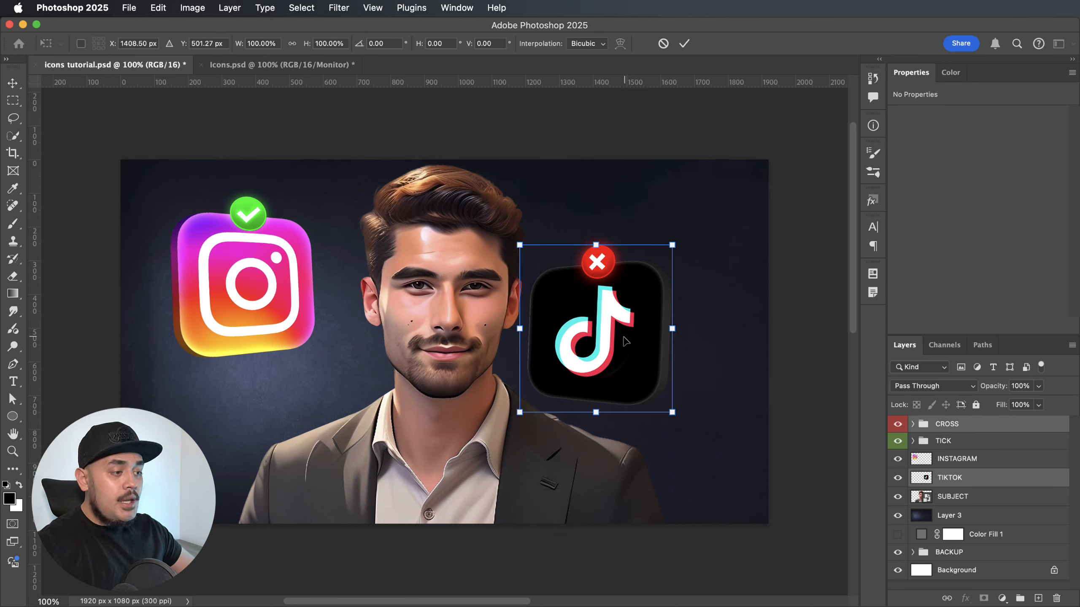
pyautogui.moveTo(623, 339); pyautogui.dragTo(672, 288)
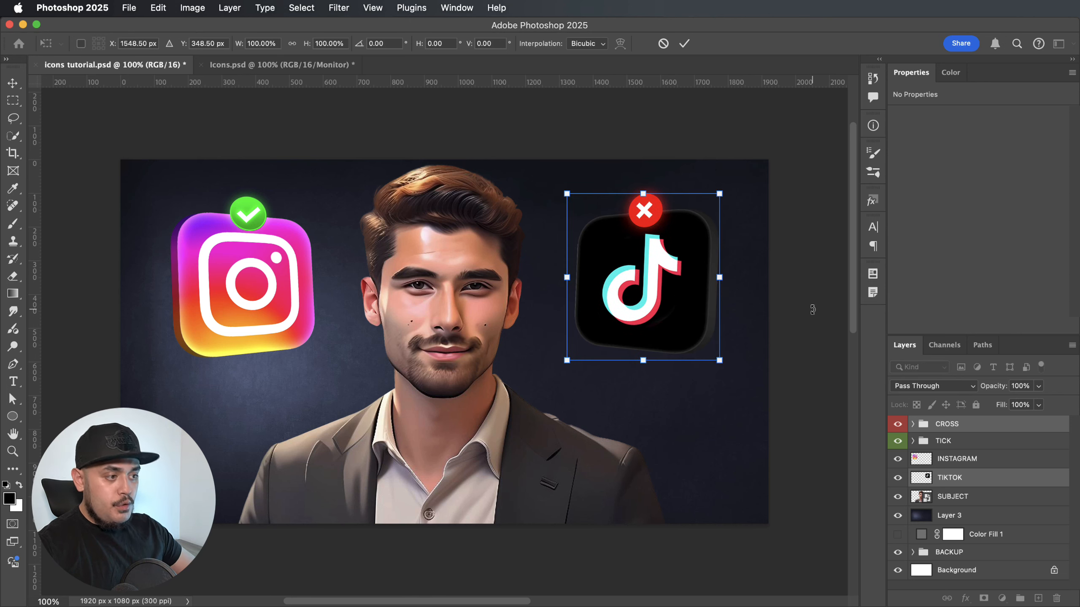
pyautogui.press('Return')
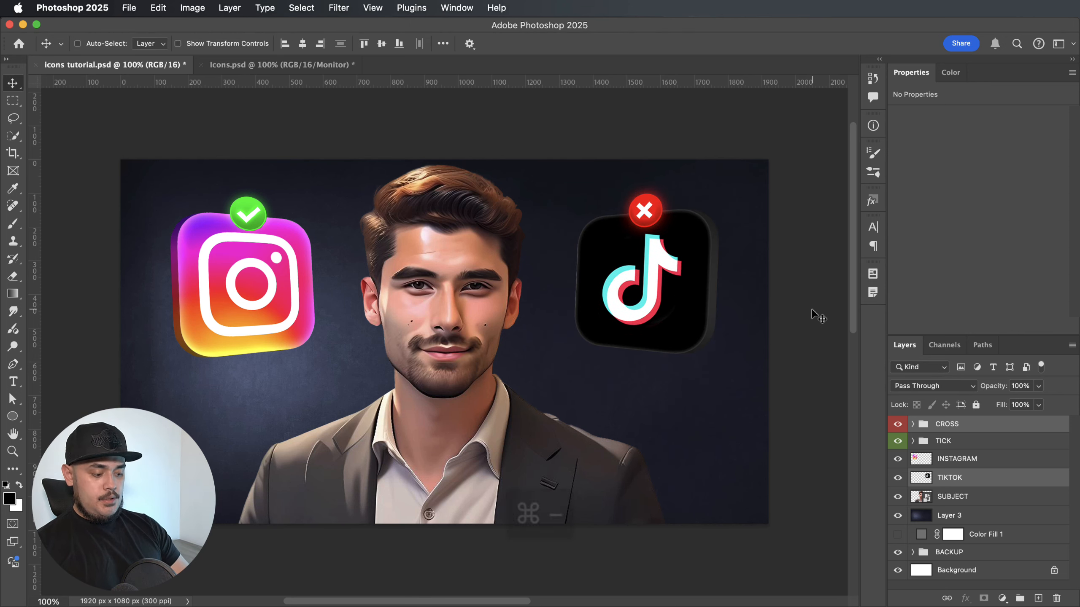
pyautogui.press('super+minus')
pyautogui.press('super+minus')
pyautogui.press('super+plus')
pyautogui.press('super+plus')
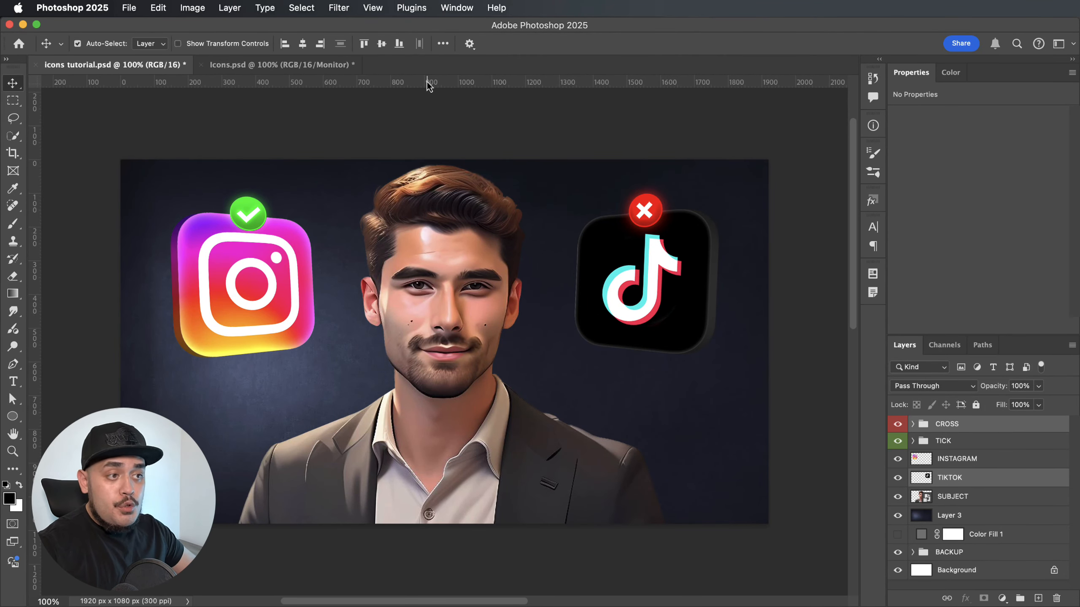
# Place horizontal guides at the tick's top and the Instagram icon's bottom edge, and remove the old guide between them.
pyautogui.moveTo(429, 88); pyautogui.dragTo(389, 196)
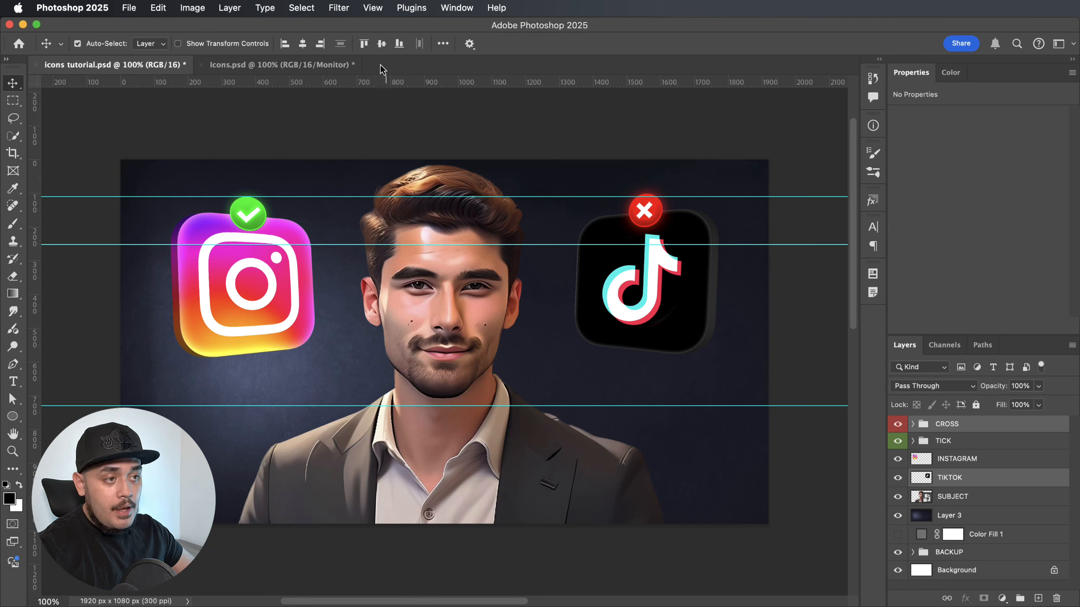
pyautogui.moveTo(397, 87); pyautogui.dragTo(344, 356)
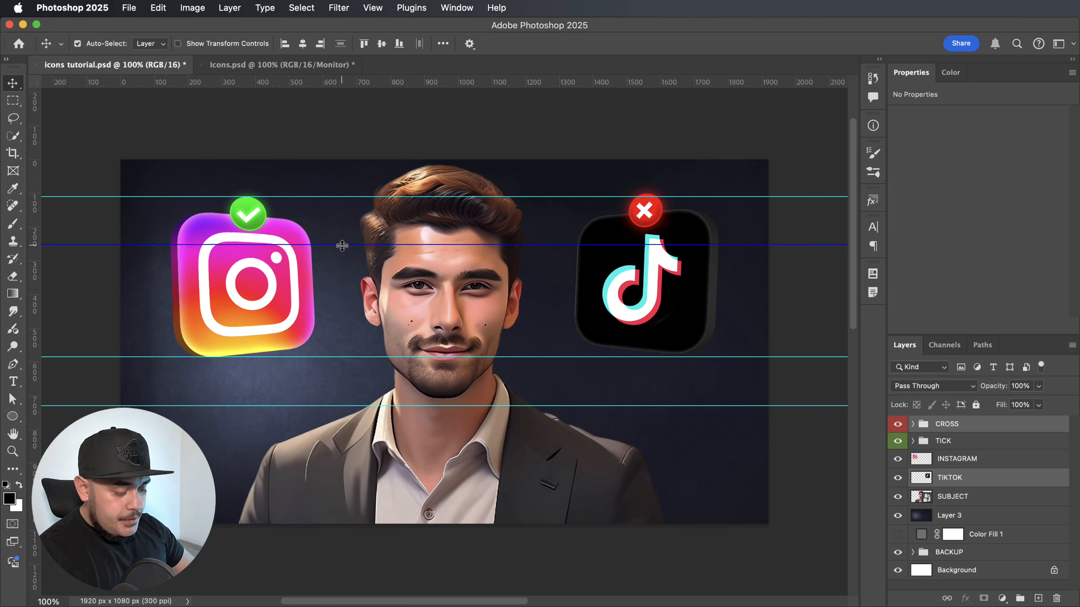
pyautogui.press('BackSpace')
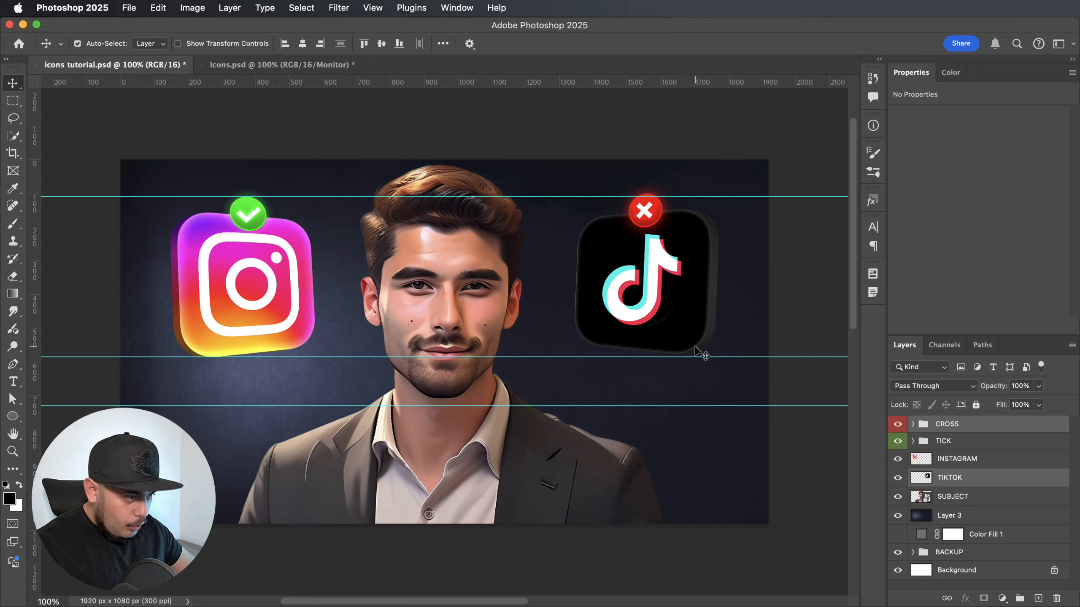
# Nudge the TikTok icon and its cross down to line up with the new guides, and hide the guides.
pyautogui.moveTo(975, 478); pyautogui.dragTo(971, 429)
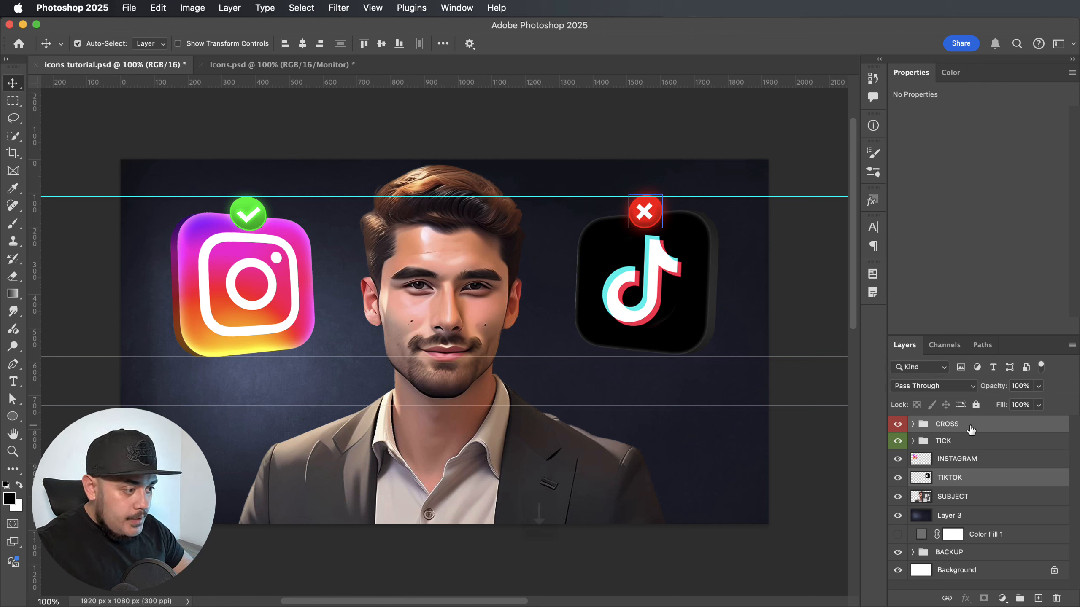
pyautogui.press('Down')
pyautogui.press('Down')
pyautogui.press('Down')
pyautogui.press('Down')
pyautogui.press('Down')
pyautogui.press('Down')
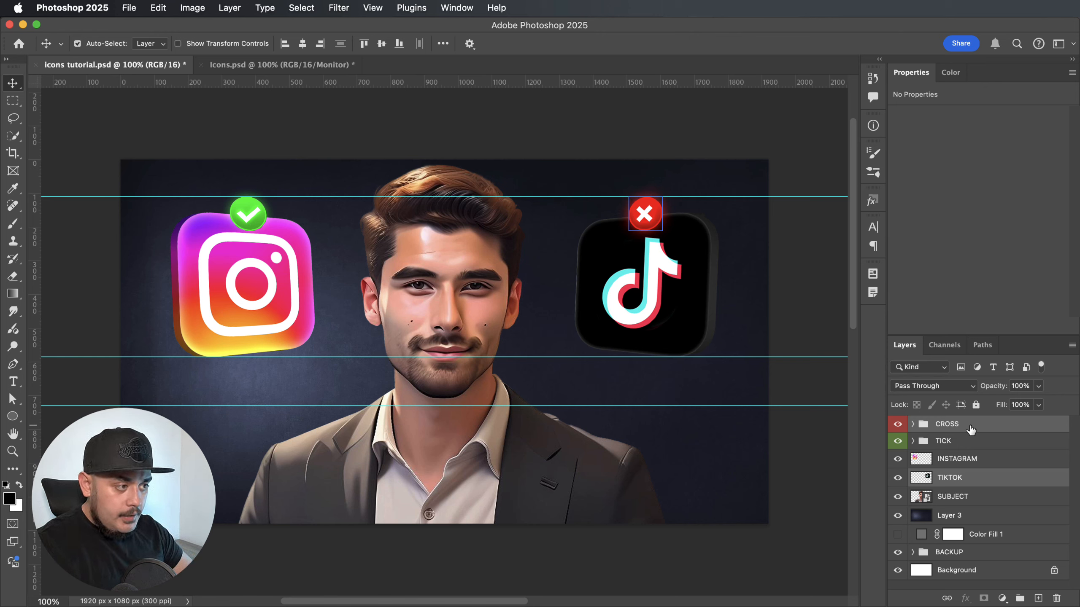
pyautogui.press('super+semicolon')
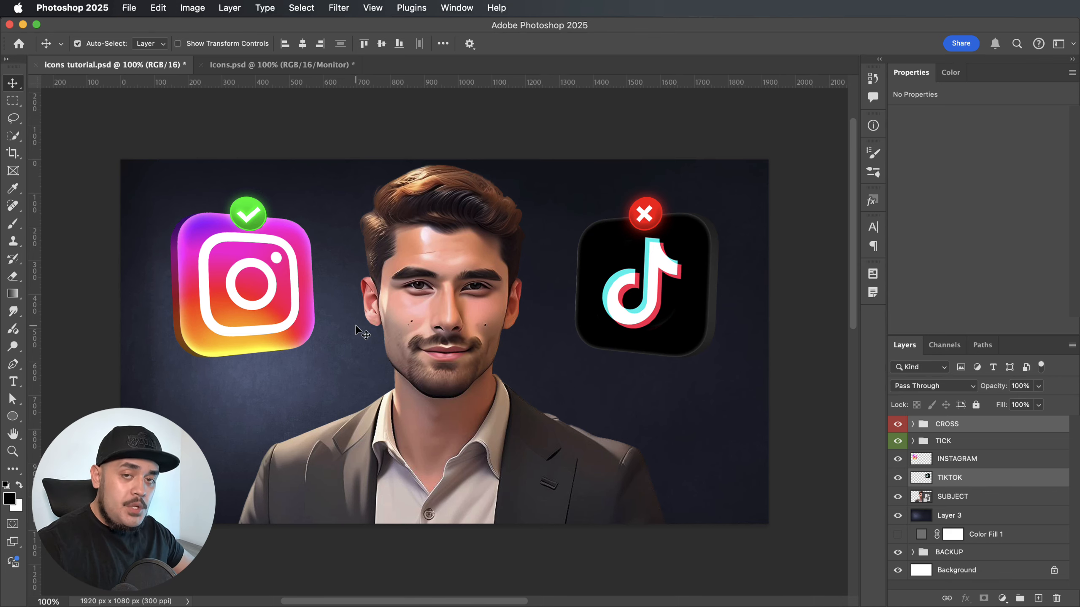
# Add a new empty layer above the CROSS group.
pyautogui.press('super+minus')
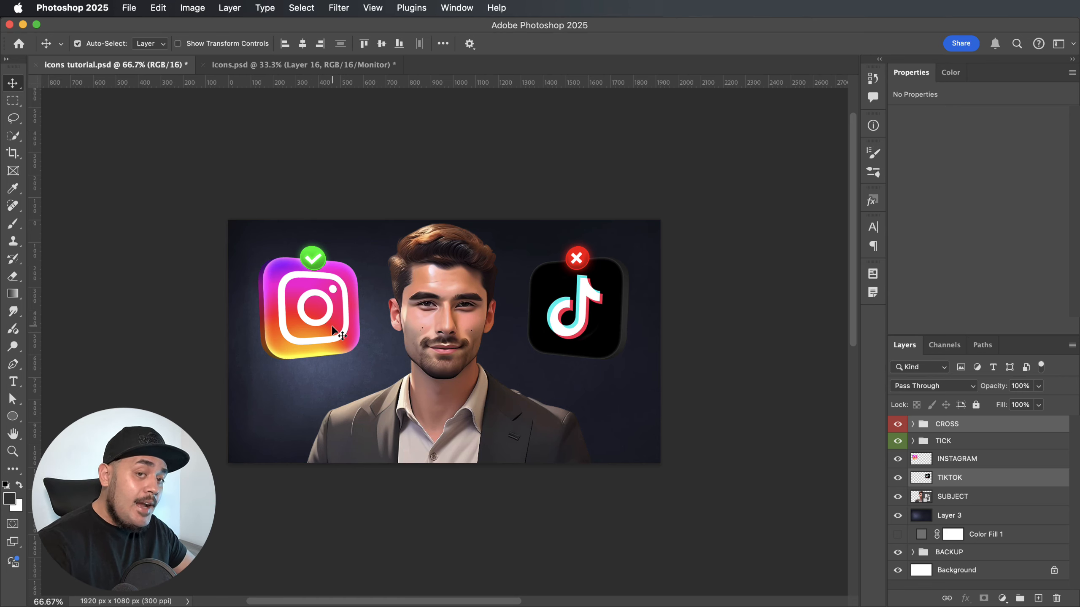
pyautogui.click(972, 424)
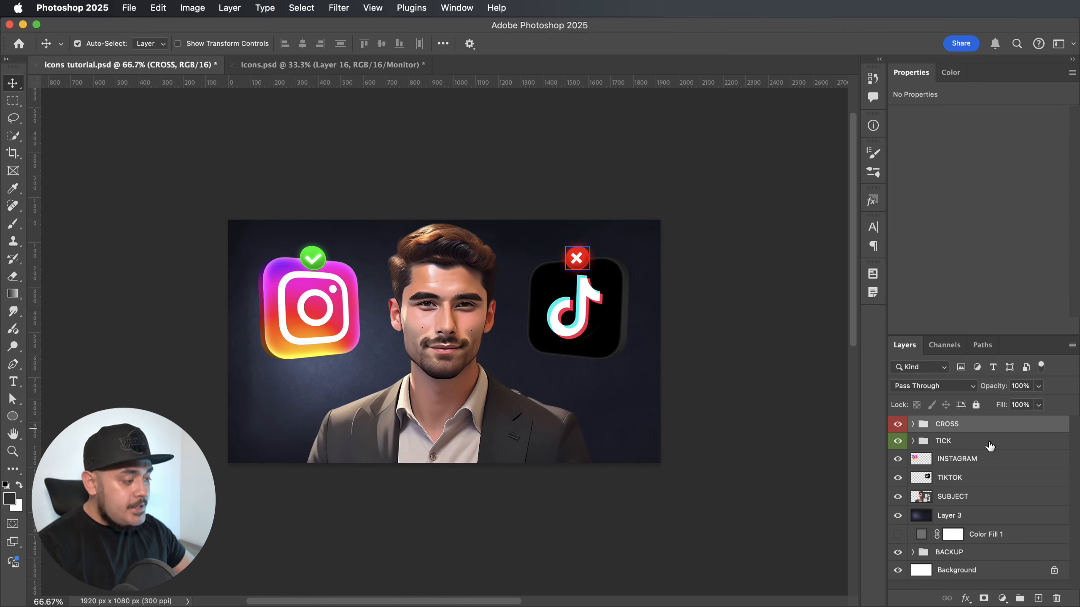
pyautogui.click(1037, 599)
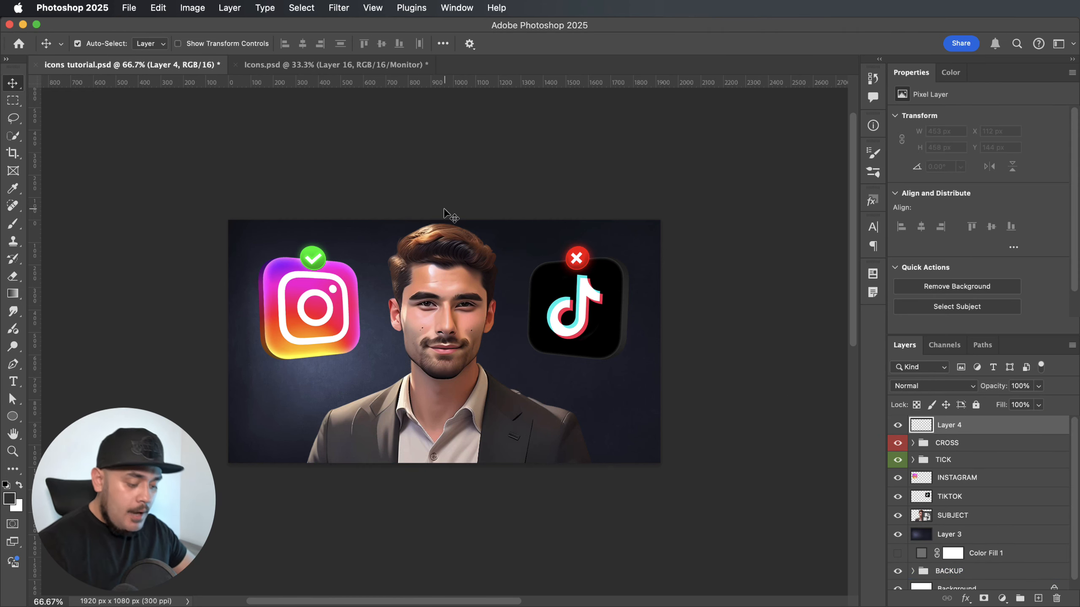
# Set up the Brush tool with a soft 600 px tip for painting around the Instagram icon.
pyautogui.press('b')
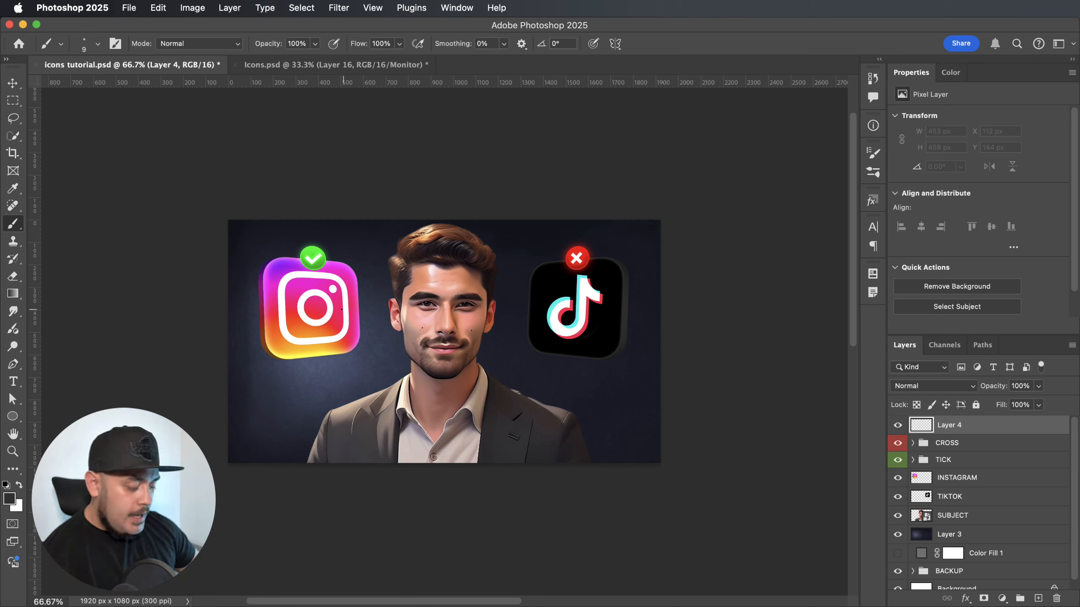
pyautogui.press(']')
pyautogui.press(']')
pyautogui.press(']')
pyautogui.press(']')
pyautogui.press(']')
pyautogui.press(']')
pyautogui.press(']')
pyautogui.press(']')
pyautogui.press(']')
pyautogui.press(']')
pyautogui.press(']')
pyautogui.press(']')
pyautogui.press(']')
pyautogui.press(']')
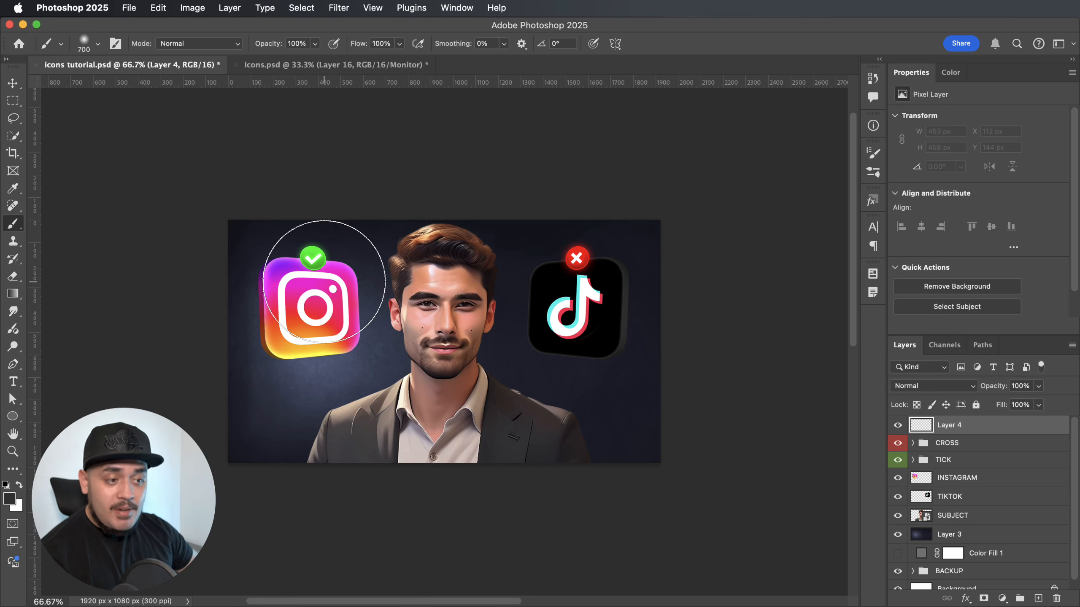
pyautogui.press('[')
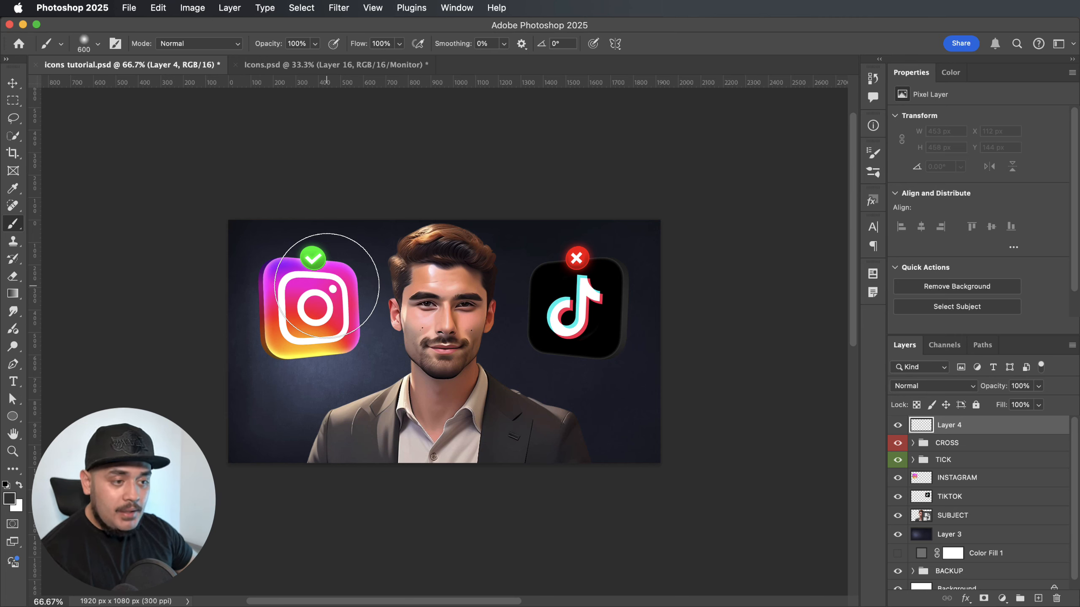
pyautogui.press(']')
pyautogui.press('[')
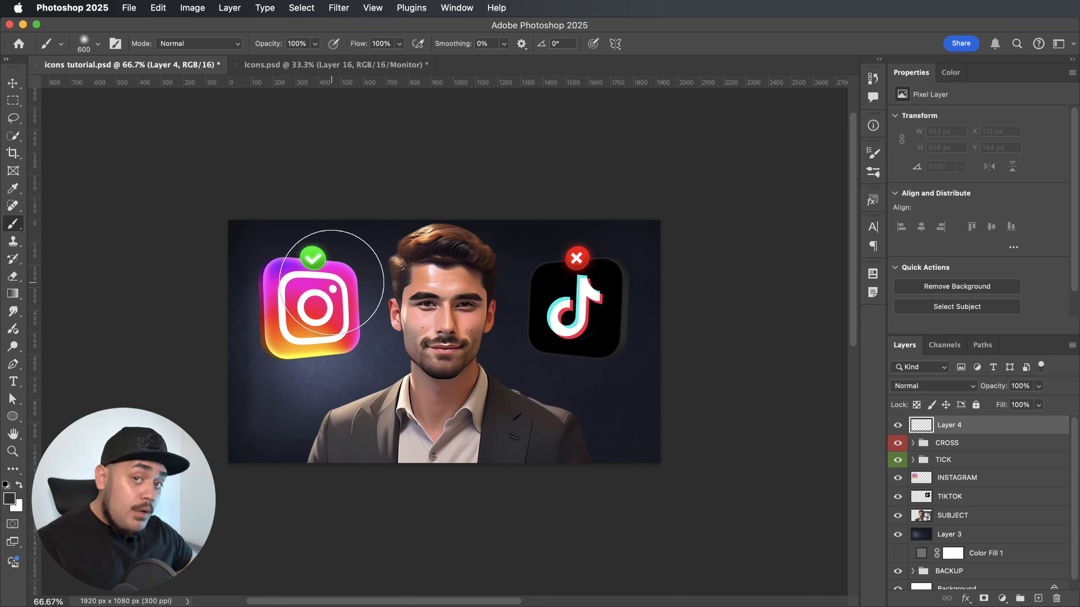
pyautogui.press('super+plus')
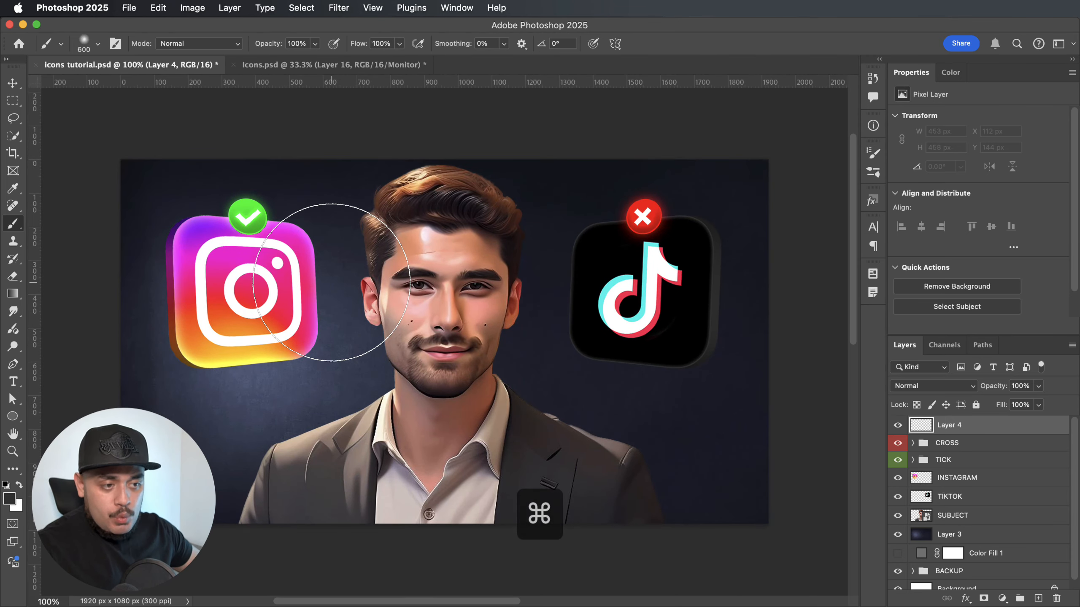
pyautogui.hscroll(-5, 331, 282)
pyautogui.scroll(3, 331, 282)
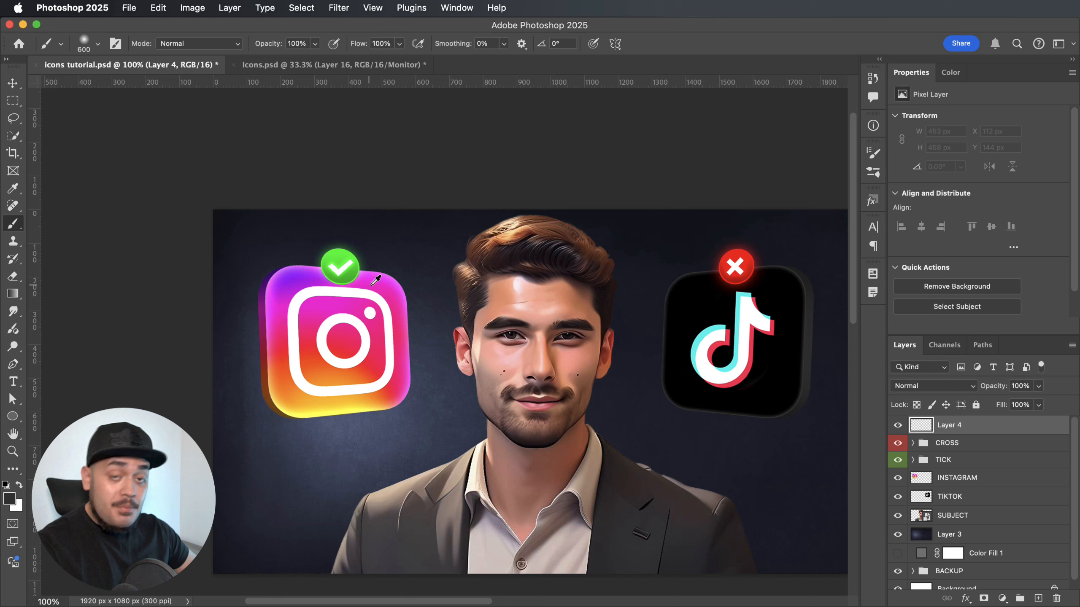
# Paint a soft magenta glow over the Instagram icon's upper part and a yellow glow over its lower part, using colours sampled from it.
pyautogui.keyDown('alt'); pyautogui.click(376, 279); pyautogui.keyUp('alt')
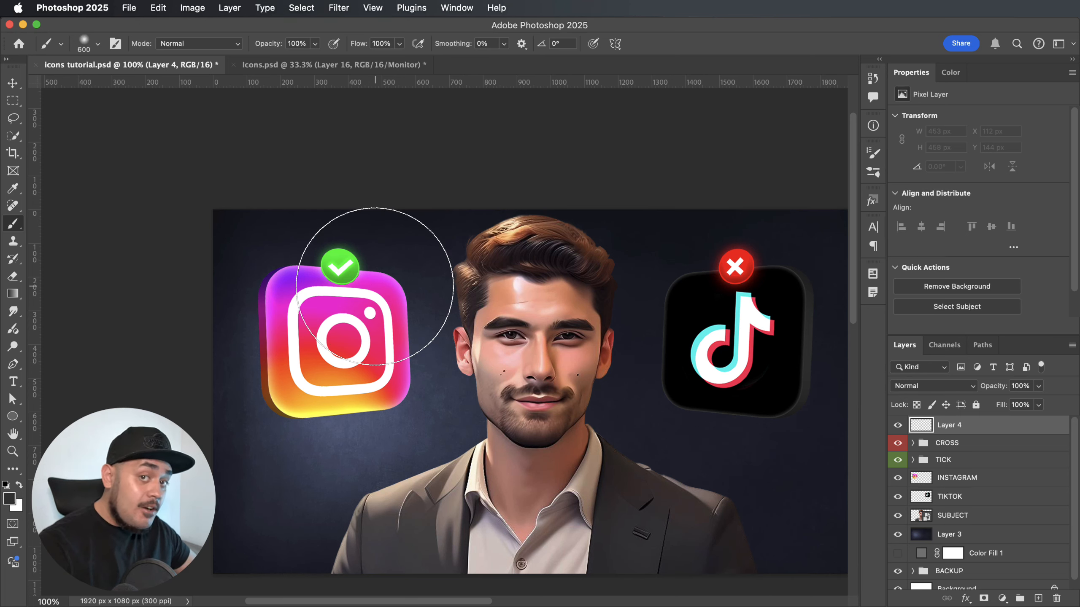
pyautogui.keyDown('alt'); pyautogui.click(378, 285); pyautogui.keyUp('alt')
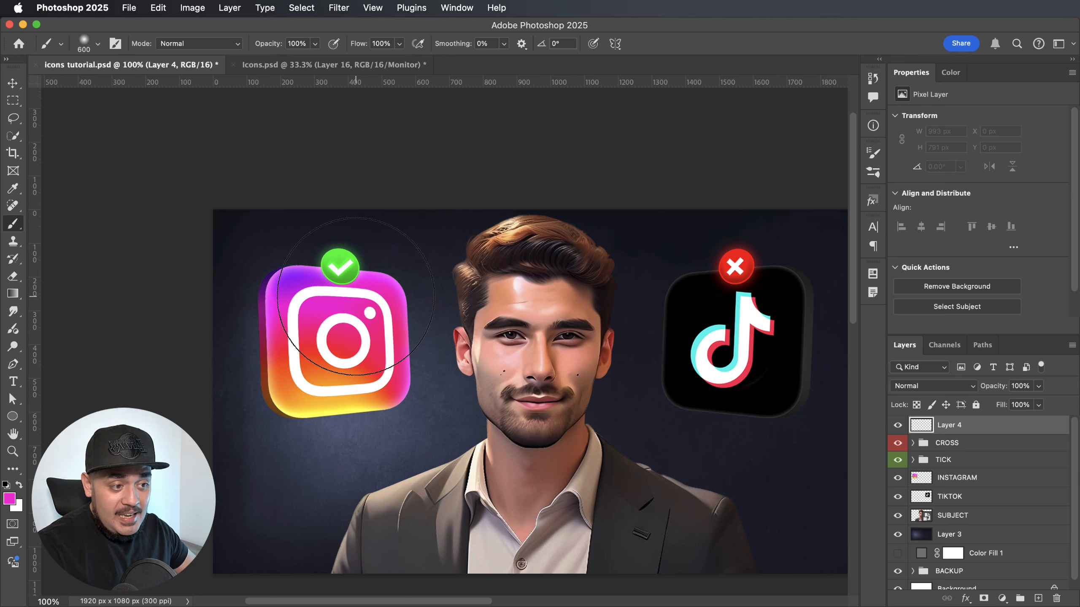
pyautogui.click(356, 296)
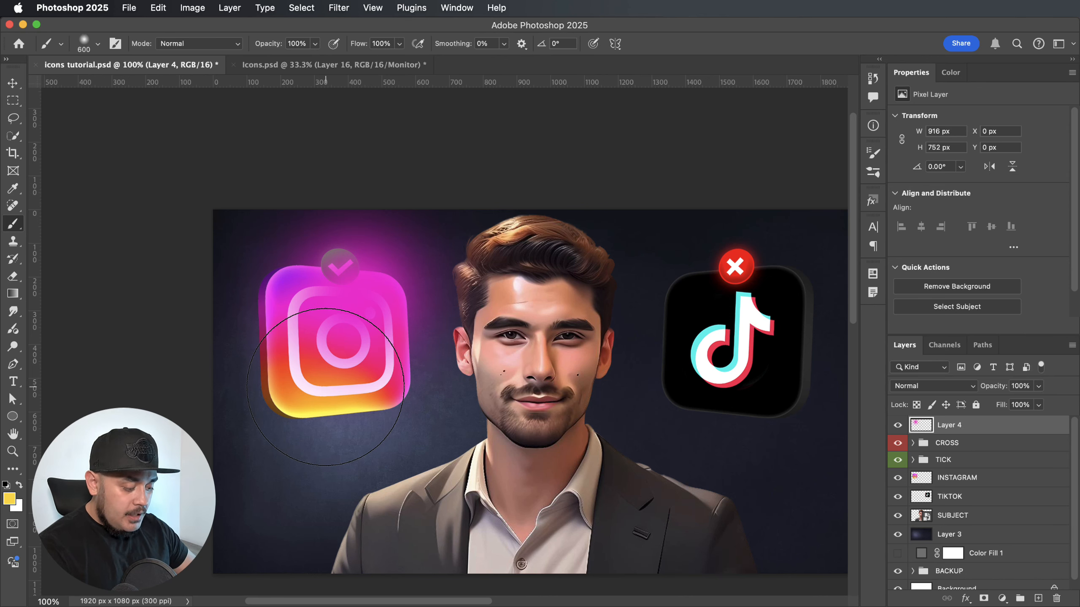
pyautogui.click(319, 404)
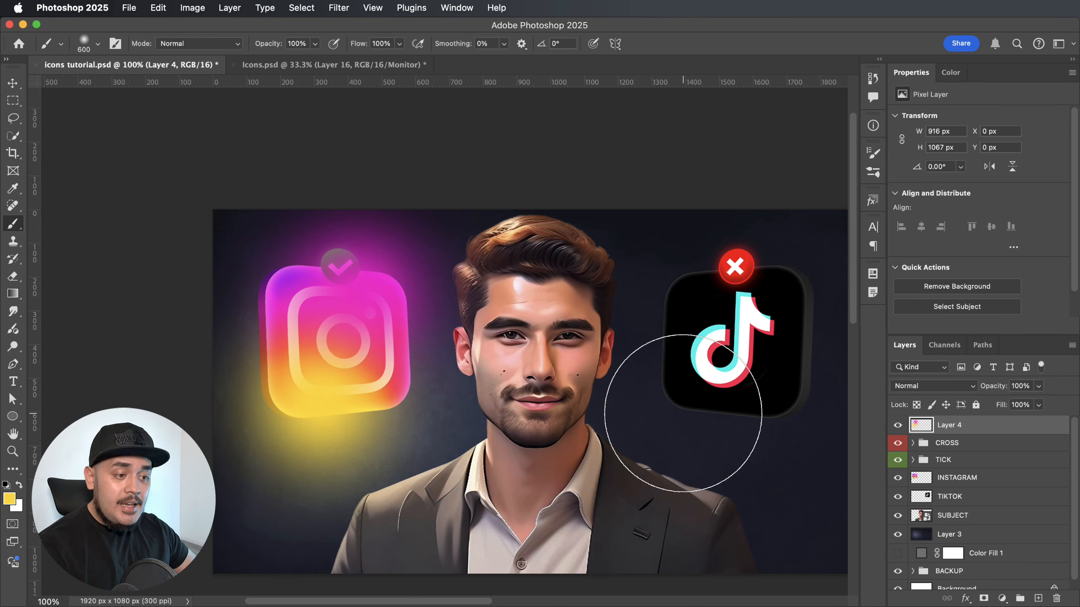
# Blend the Instagram glow layer with Linear Dodge (Add) at 60% opacity and move the TICK group above it.
pyautogui.press('v')
pyautogui.hscroll(1, 638, 313)
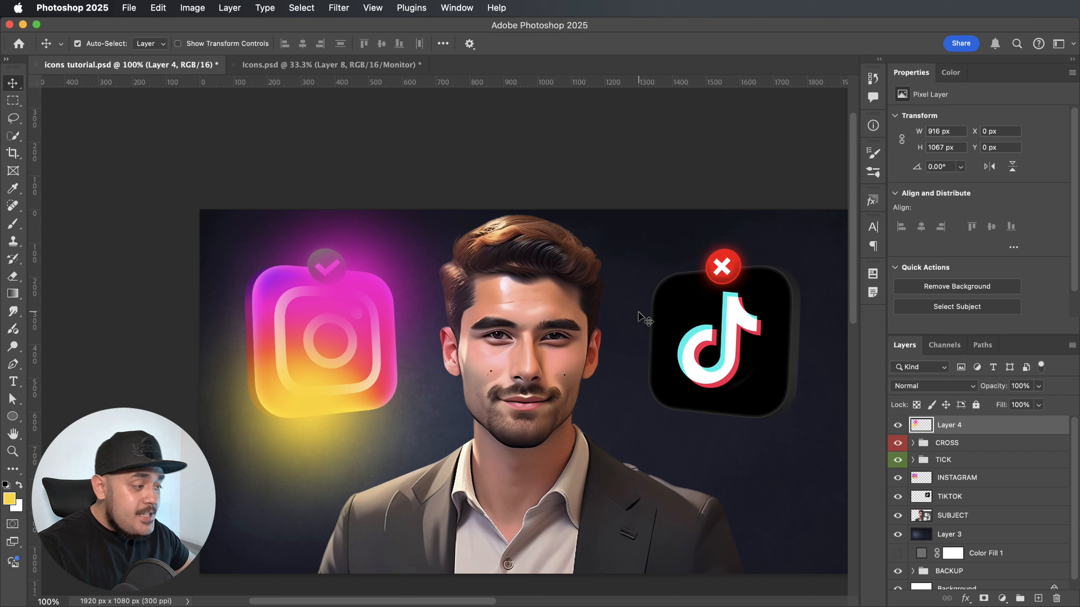
pyautogui.click(973, 388)
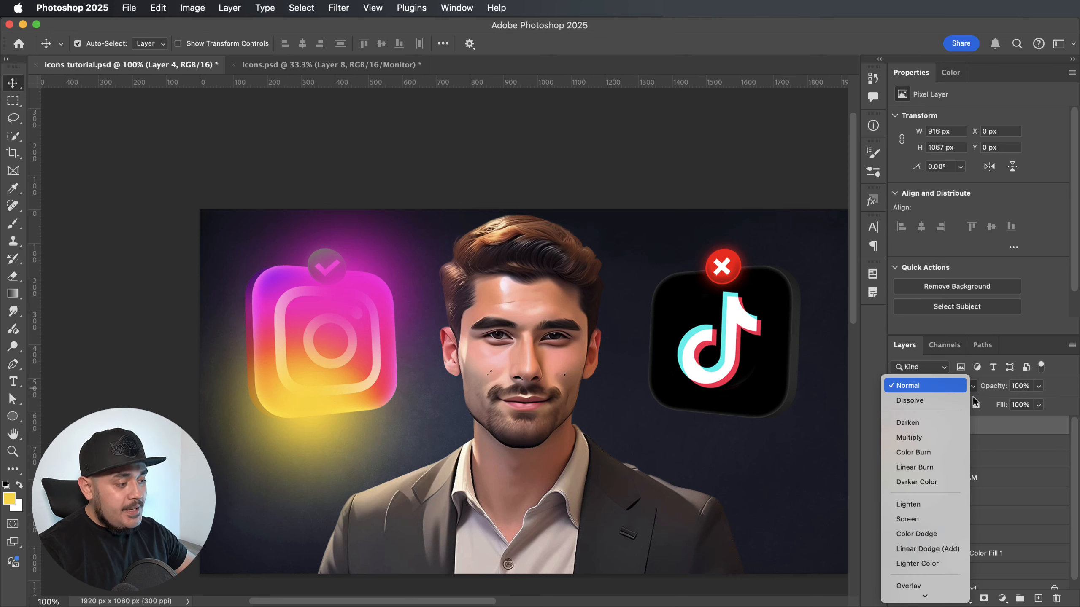
pyautogui.click(940, 550)
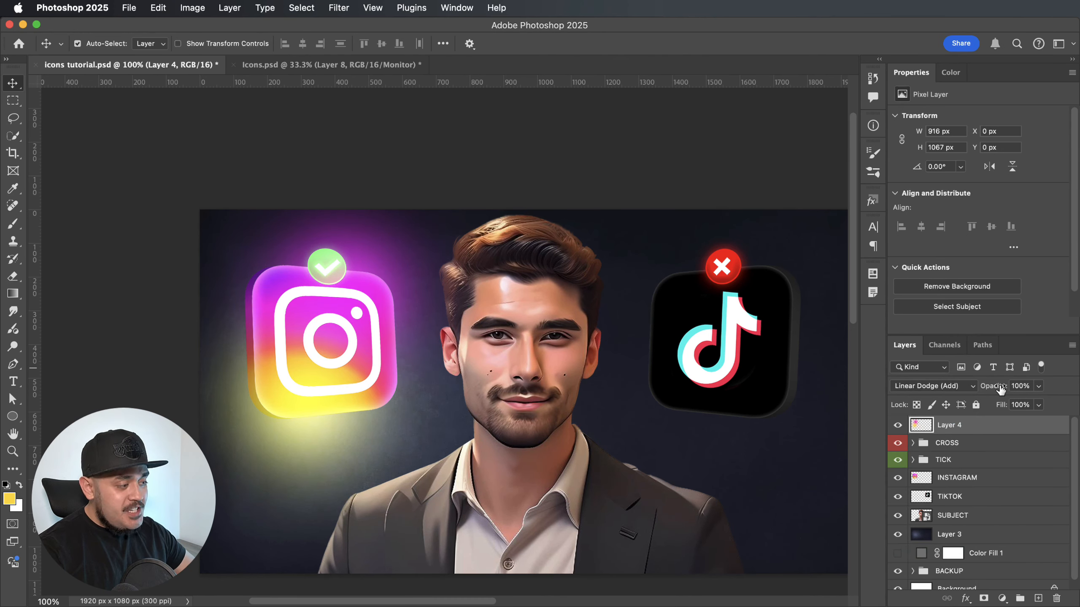
pyautogui.moveTo(1000, 389); pyautogui.dragTo(972, 395)
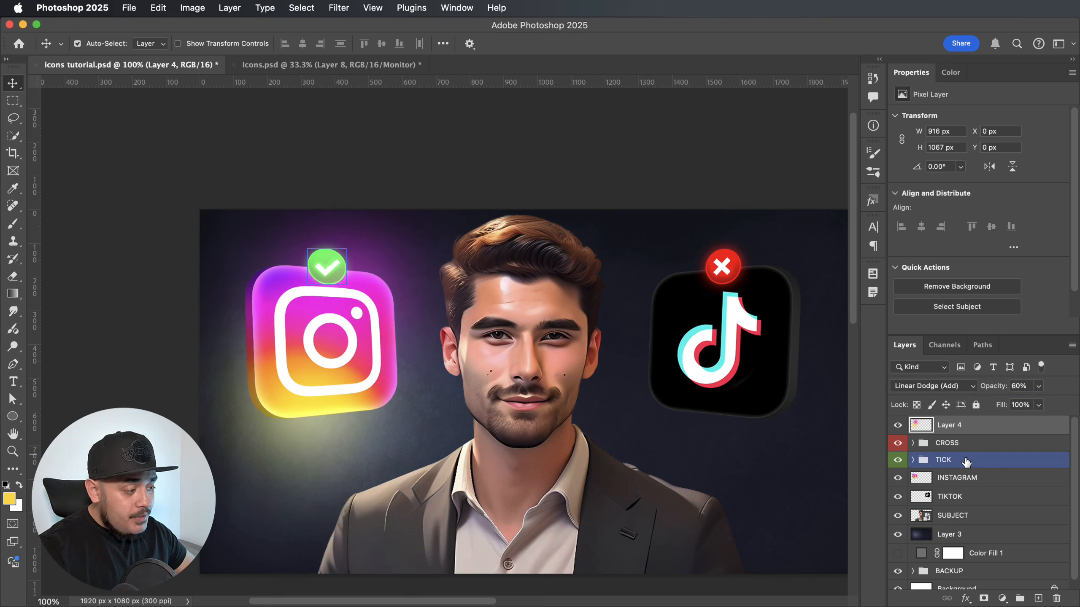
pyautogui.moveTo(965, 461); pyautogui.dragTo(964, 423)
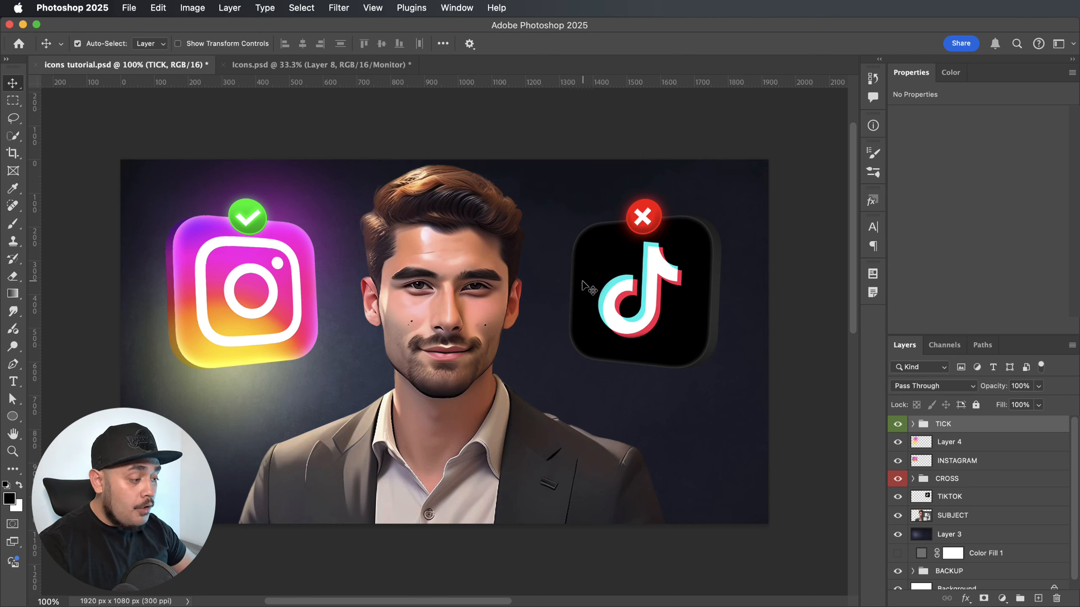
# Add a new empty layer above the TICK group and enlarge the soft brush to 500 px.
pyautogui.click(1037, 599)
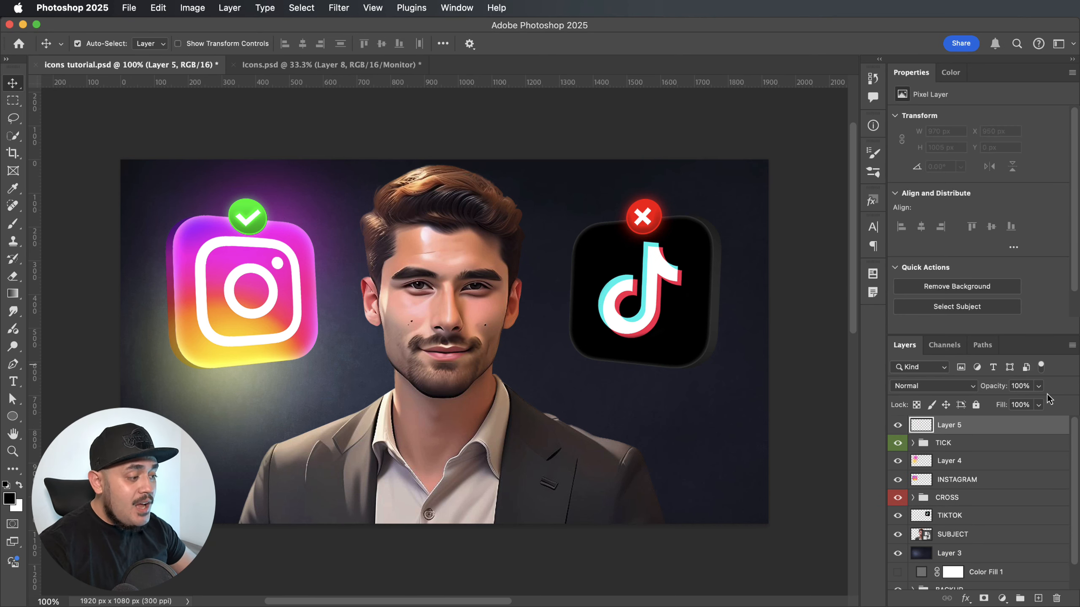
pyautogui.press('b')
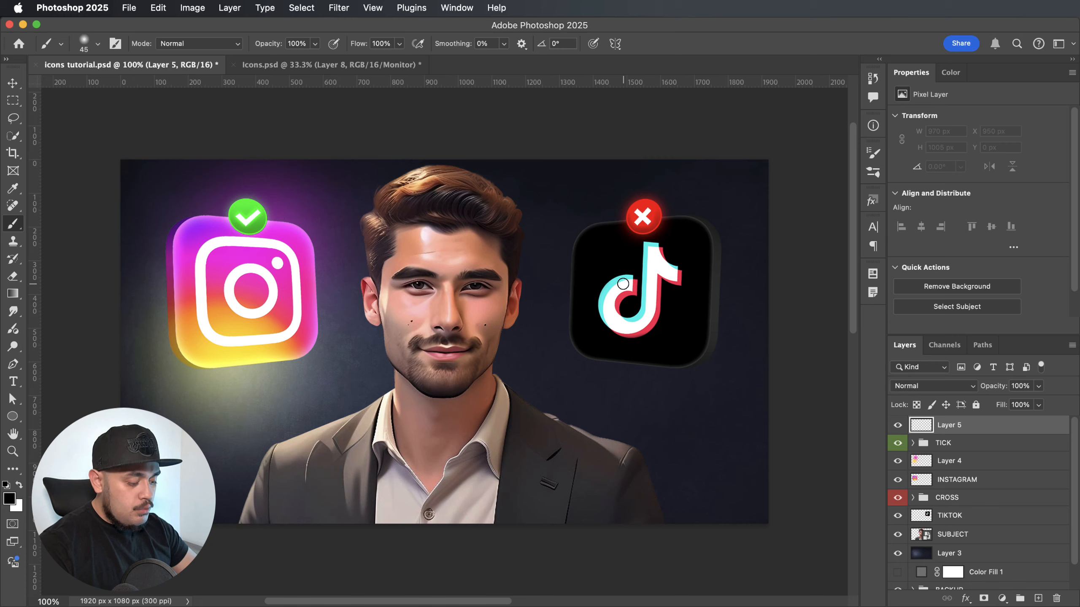
pyautogui.press(']')
pyautogui.press(']')
pyautogui.press(']')
pyautogui.press(']')
pyautogui.press(']')
pyautogui.press(']')
pyautogui.press(']')
pyautogui.press(']')
pyautogui.press(']')
pyautogui.press(']')
pyautogui.press(']')
pyautogui.press(']')
pyautogui.press(']')
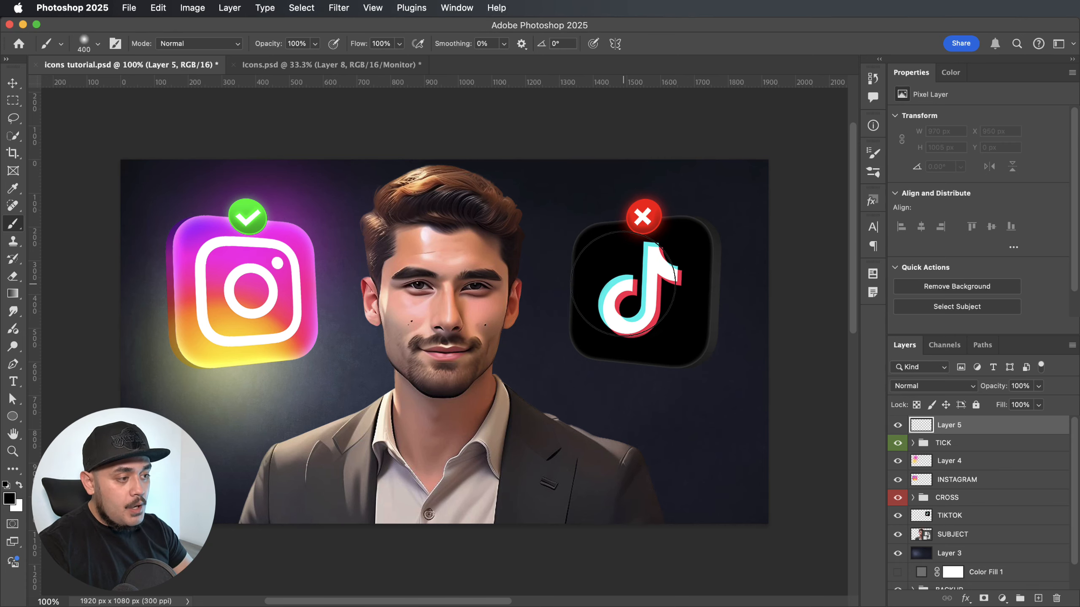
# Sample the TikTok logo's cyan and paint a soft glow over the upper-left corner of the TikTok icon.
pyautogui.press('super+plus')
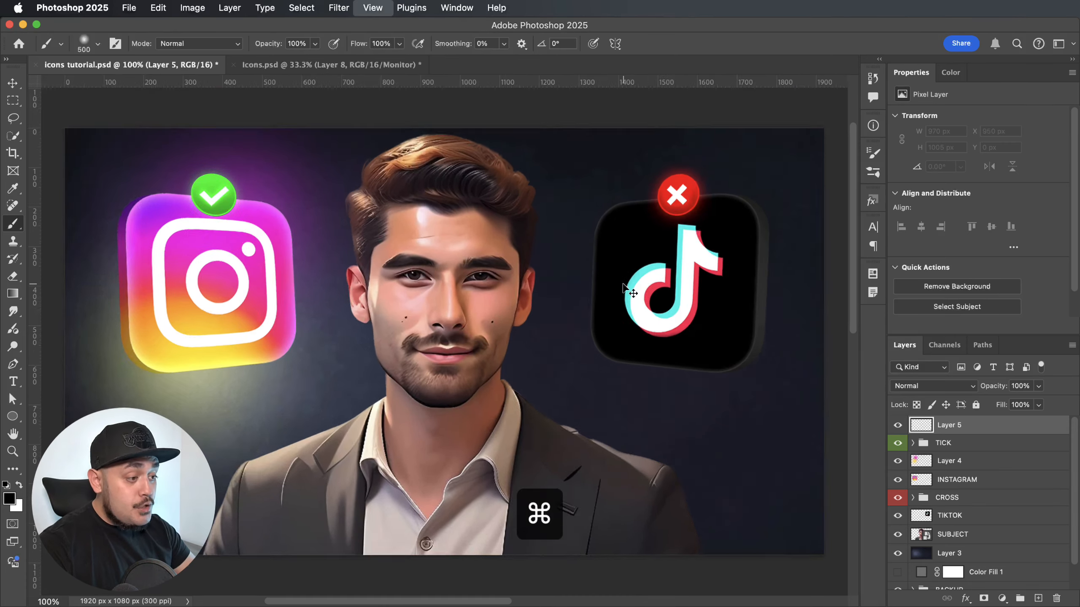
pyautogui.hscroll(5, 602, 280)
pyautogui.scroll(2, 602, 280)
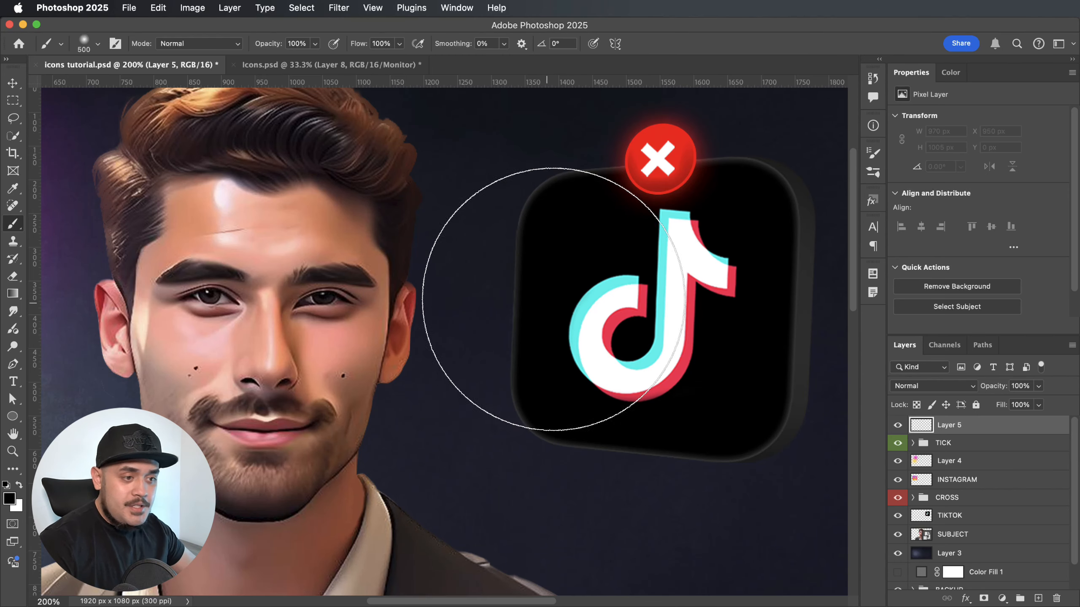
pyautogui.hscroll(-5, 554, 297)
pyautogui.scroll(-1, 555, 298)
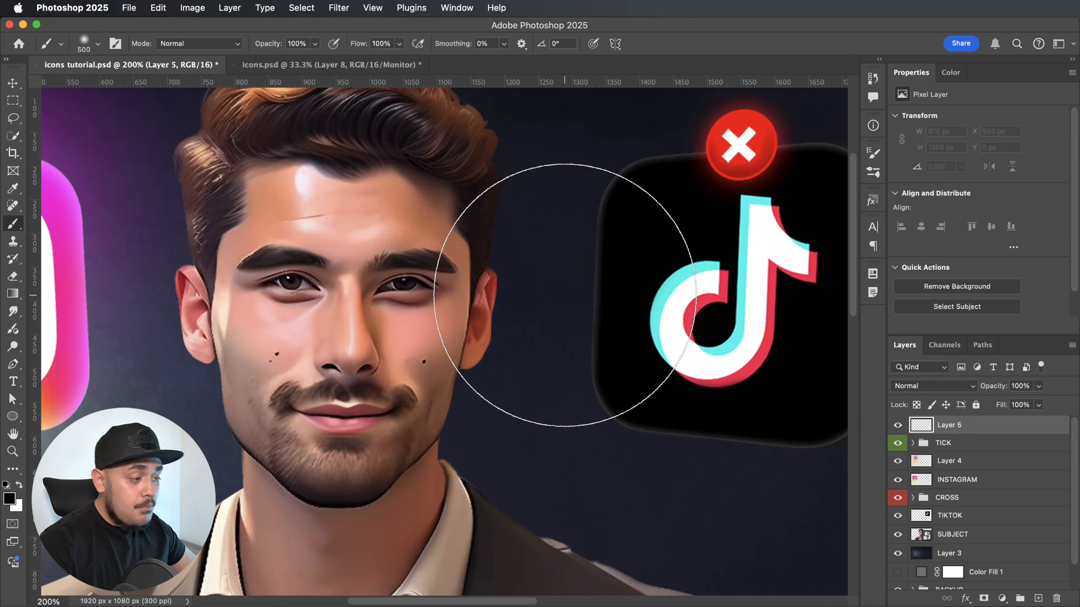
pyautogui.press('super+minus')
pyautogui.scroll(3, 563, 295)
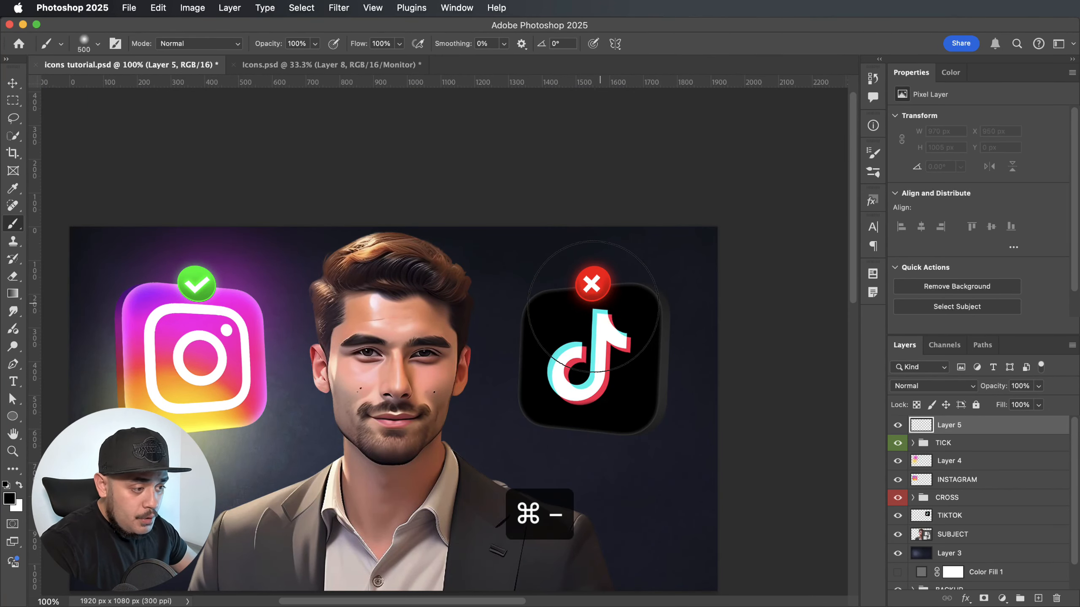
pyautogui.keyDown('alt'); pyautogui.click(570, 345); pyautogui.keyUp('alt')
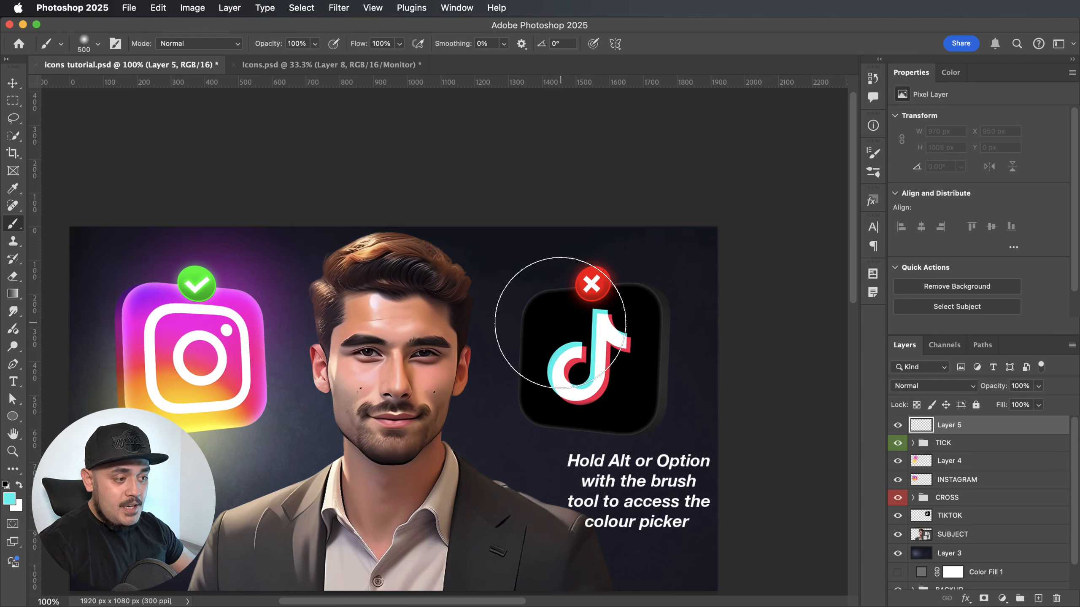
pyautogui.click(555, 317)
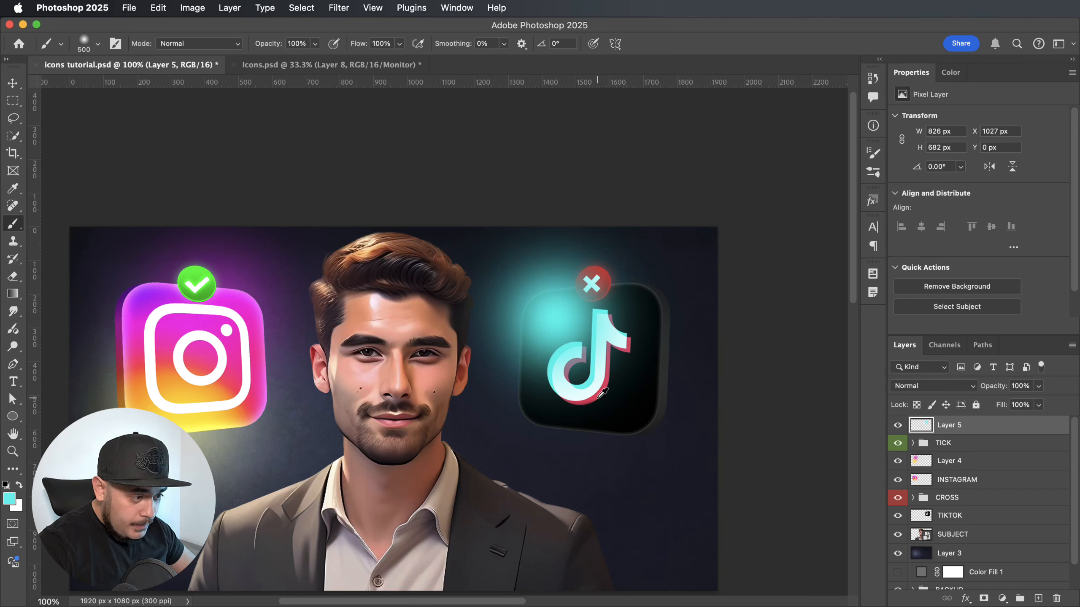
# Paint a soft red glow, in the TikTok logo's red, over the lower-right part of the TikTok icon.
pyautogui.click(898, 425)
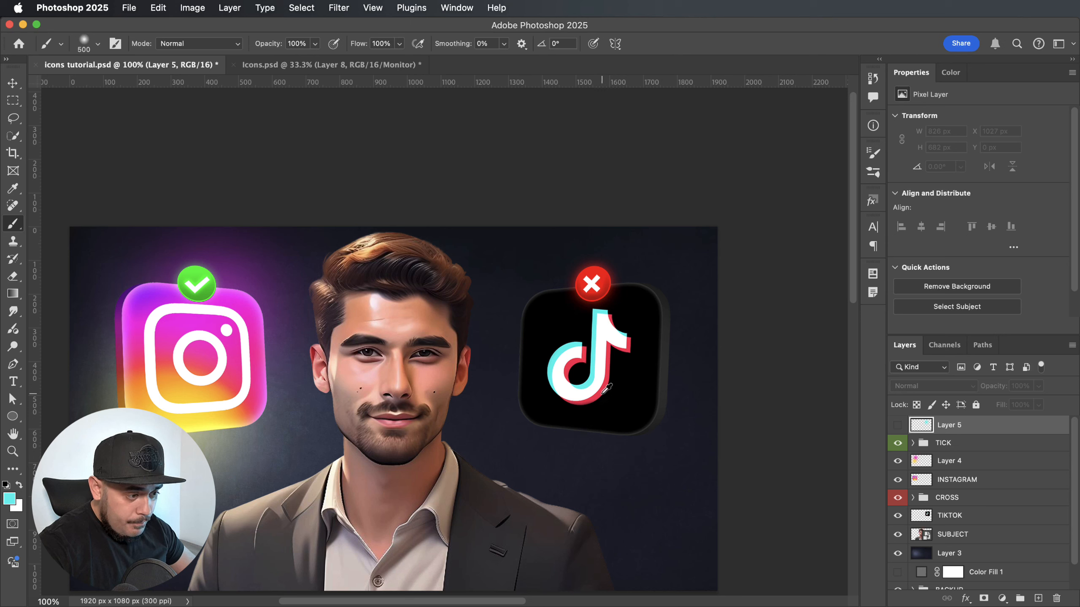
pyautogui.click(897, 426)
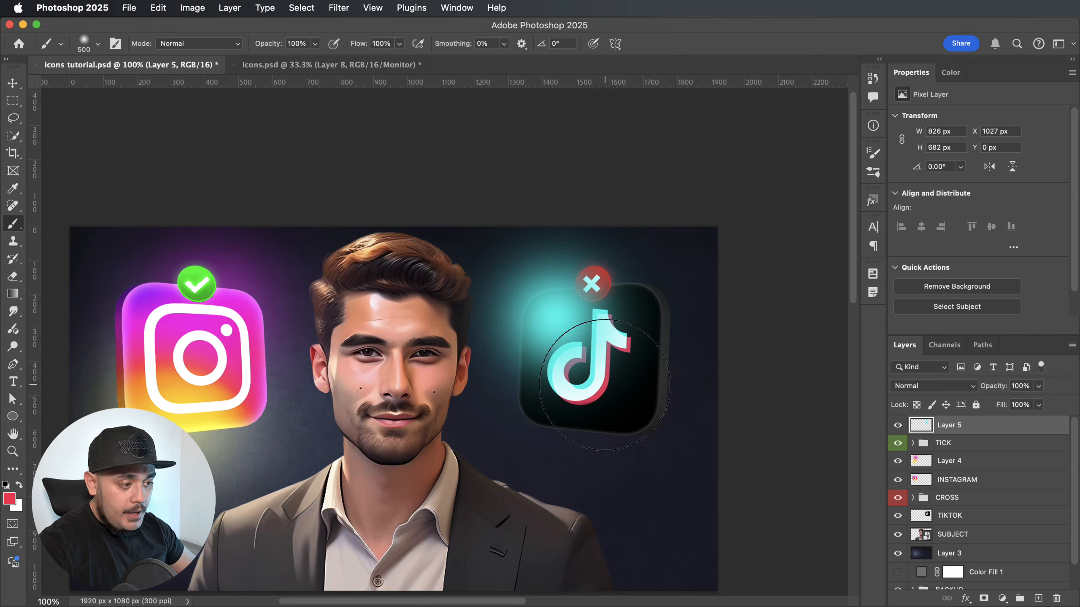
pyautogui.click(605, 385)
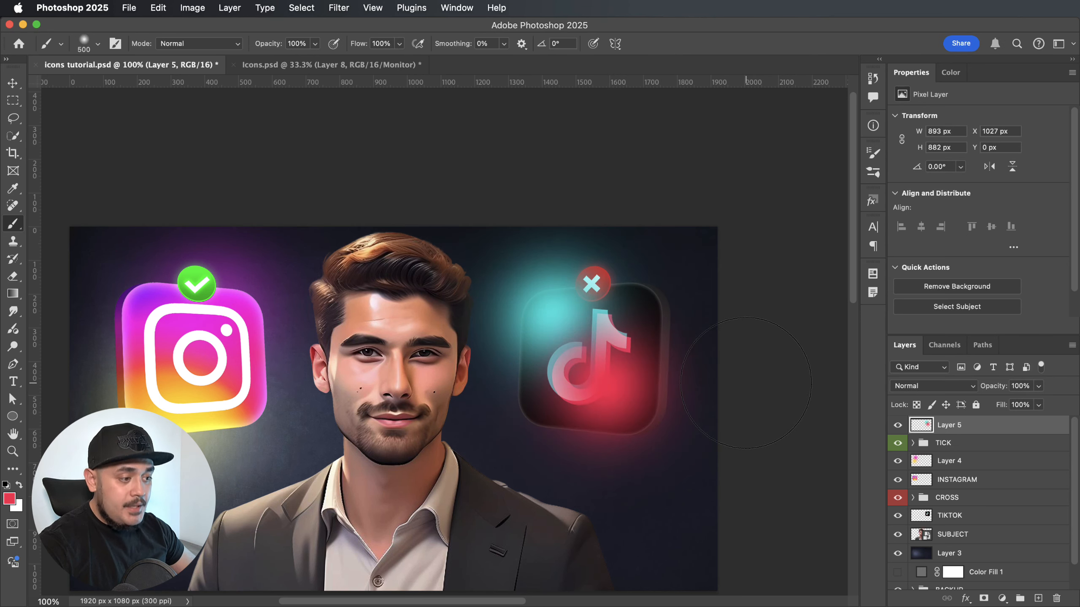
# Blend the TikTok glow layer with Linear Dodge (Add) at 47% opacity.
pyautogui.click(970, 392)
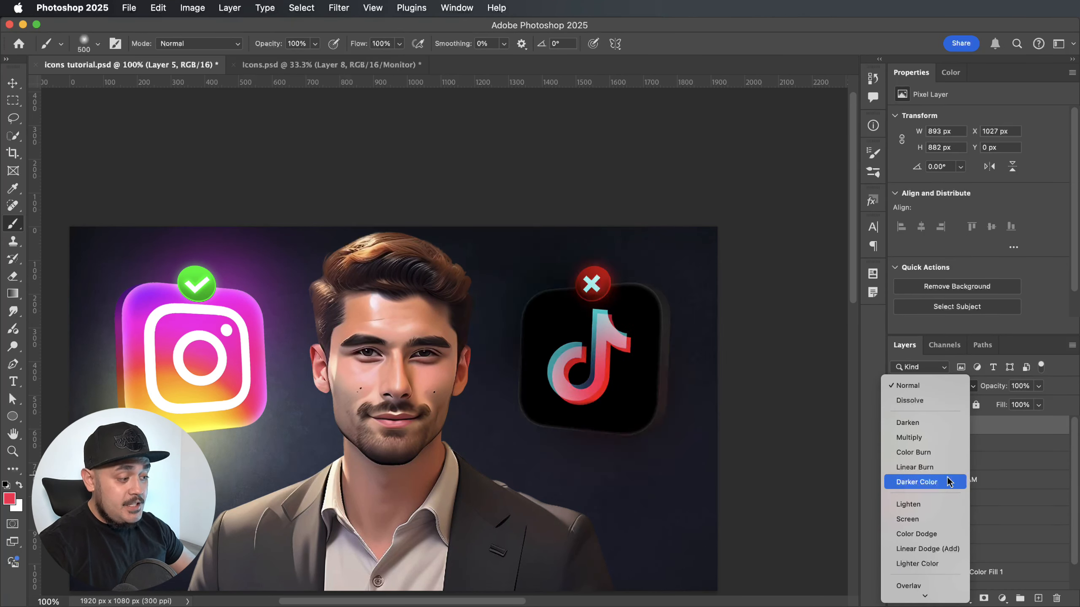
pyautogui.click(931, 550)
pyautogui.moveTo(1011, 388); pyautogui.dragTo(991, 390)
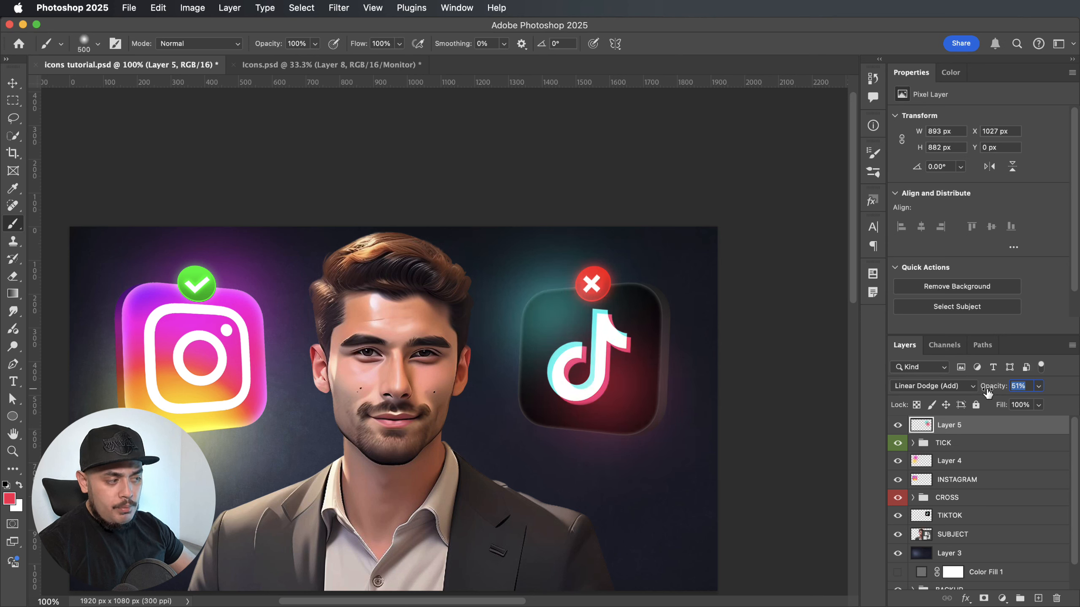
pyautogui.moveTo(995, 387); pyautogui.dragTo(995, 390)
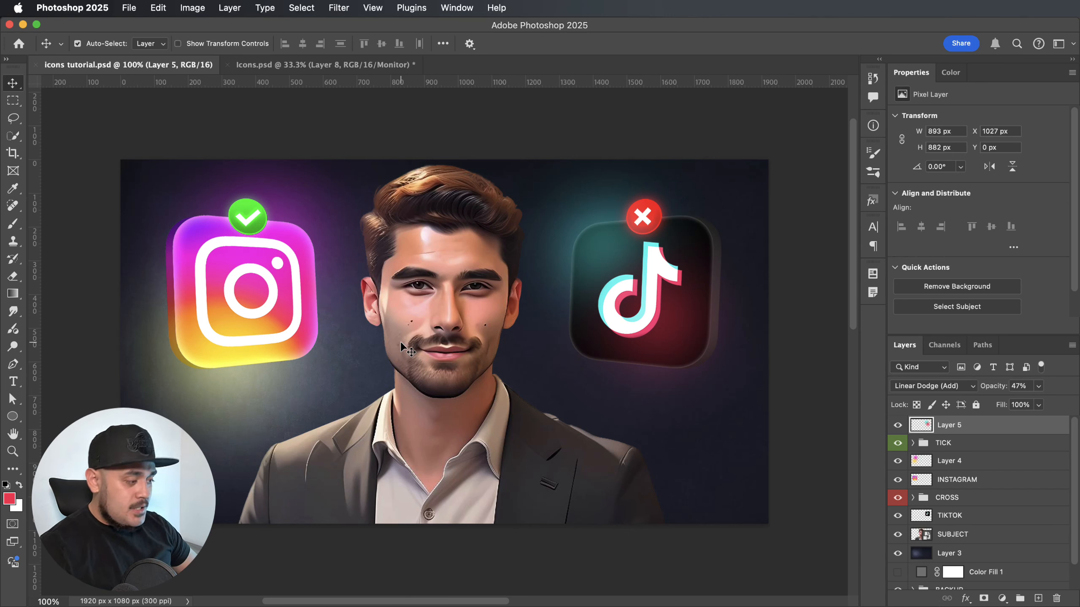
# Add a Solid Color fill layer above SUBJECT in magenta sampled from the Instagram icon.
pyautogui.click(994, 535)
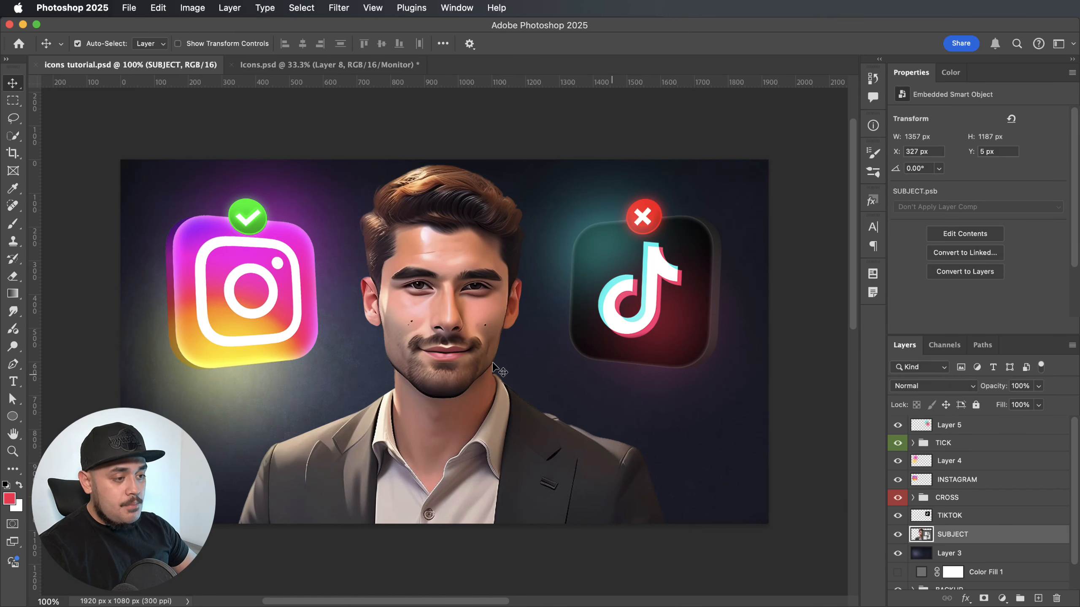
pyautogui.click(1000, 599)
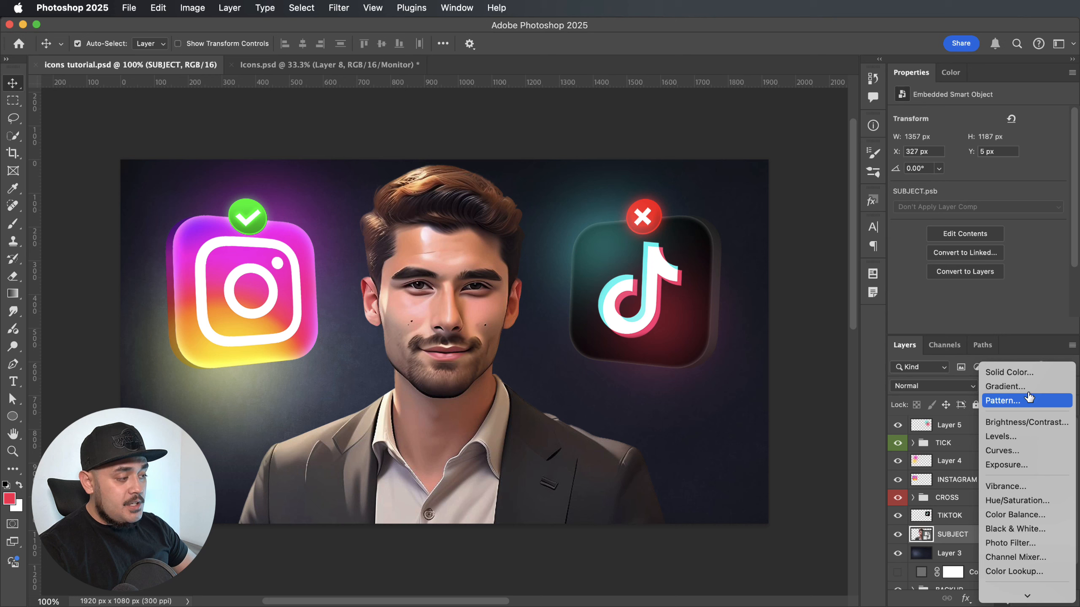
pyautogui.click(1028, 377)
pyautogui.click(289, 255)
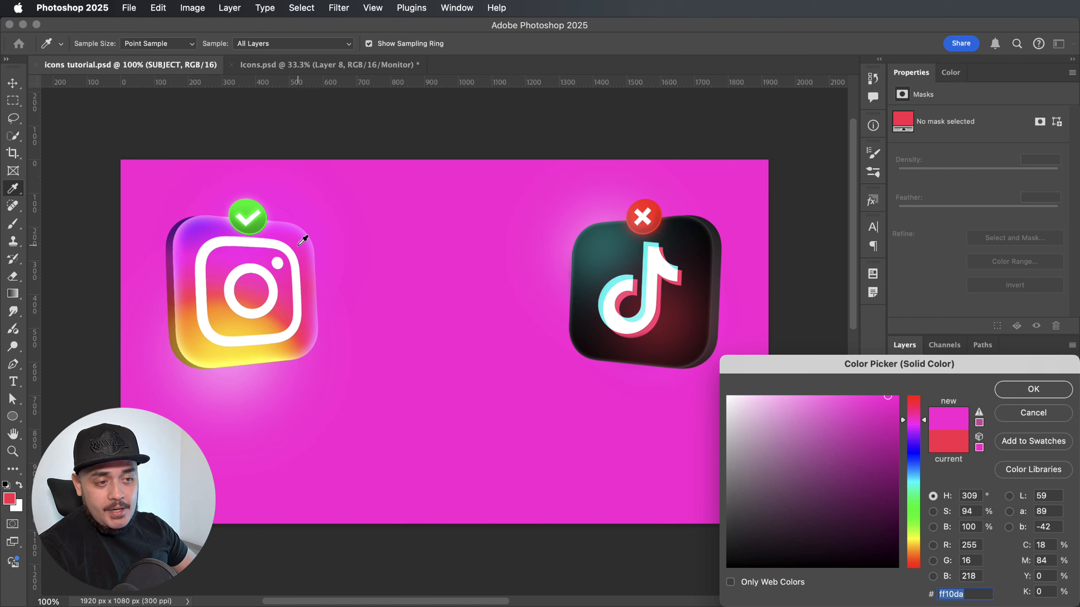
pyautogui.click(1054, 398)
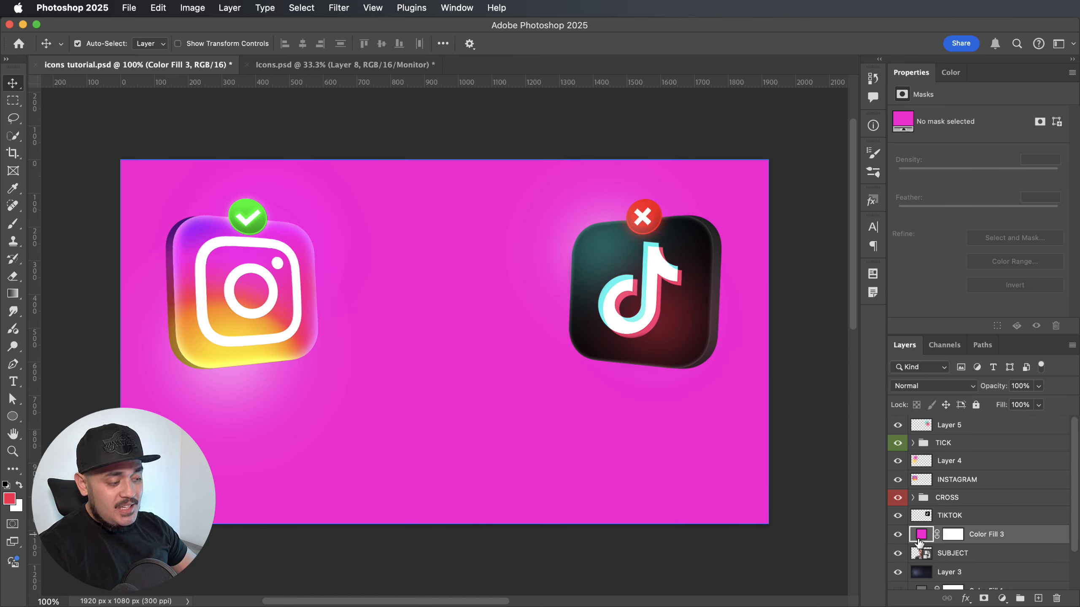
# Clip the magenta fill layer to the SUBJECT layer and set its blend mode to Screen.
pyautogui.moveTo(923, 539); pyautogui.dragTo(919, 541)
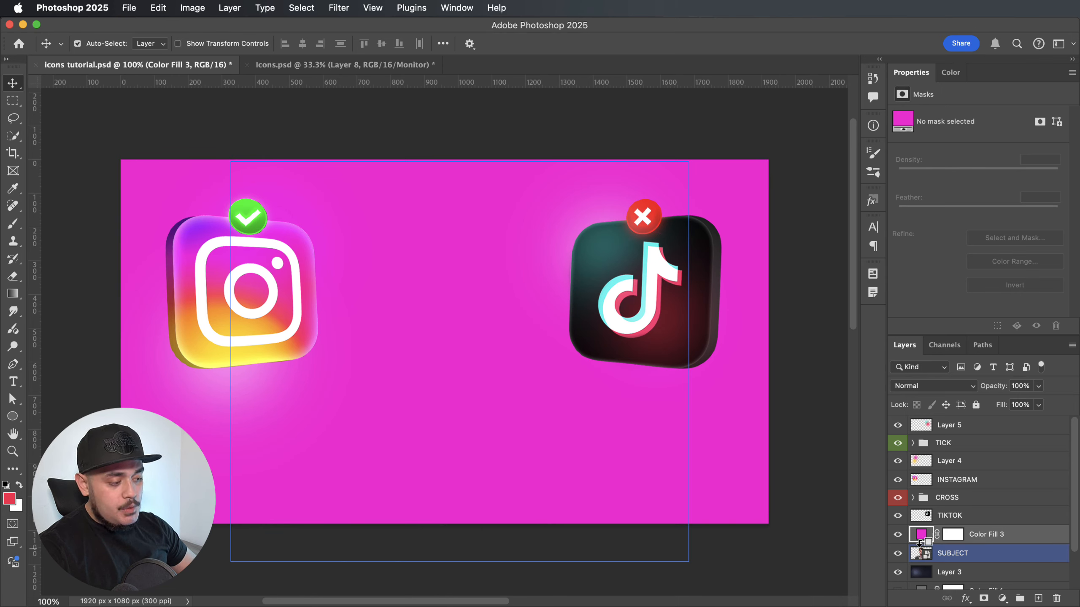
pyautogui.keyDown('alt'); pyautogui.click(920, 543); pyautogui.keyUp('alt')
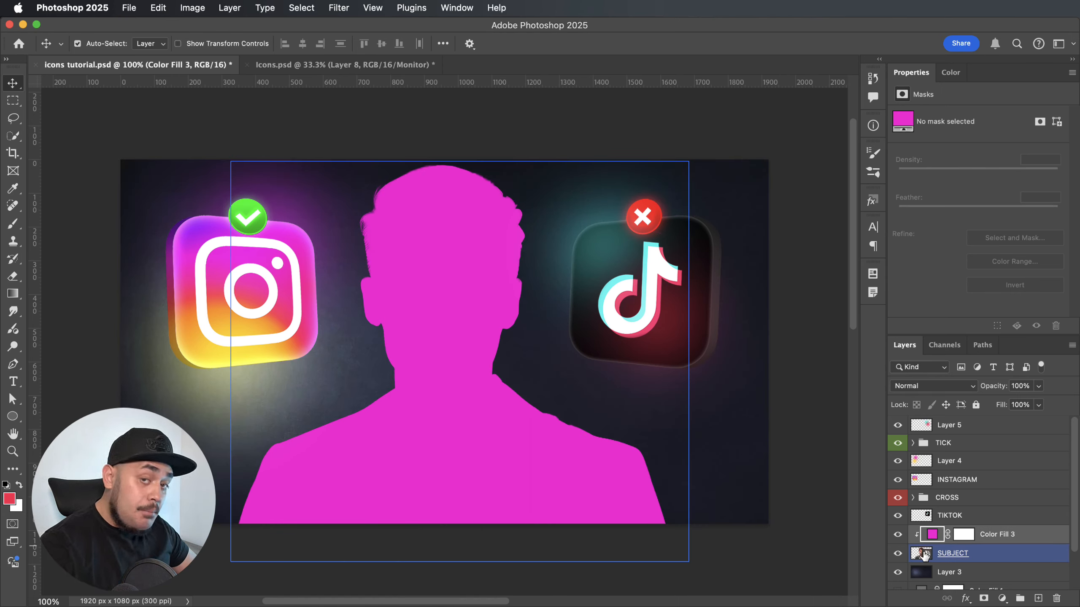
pyautogui.click(971, 388)
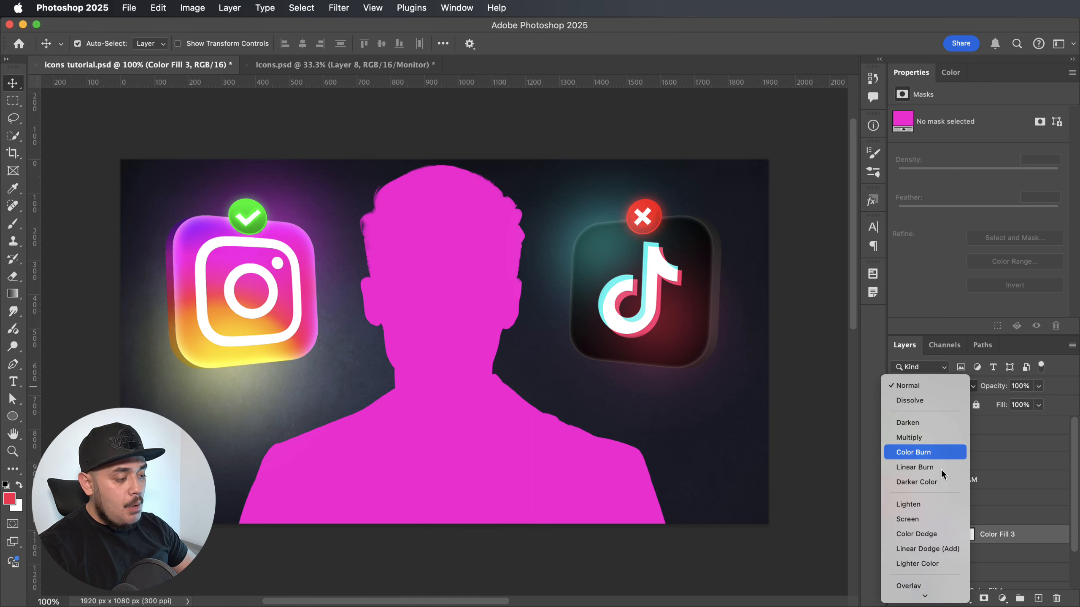
pyautogui.click(925, 519)
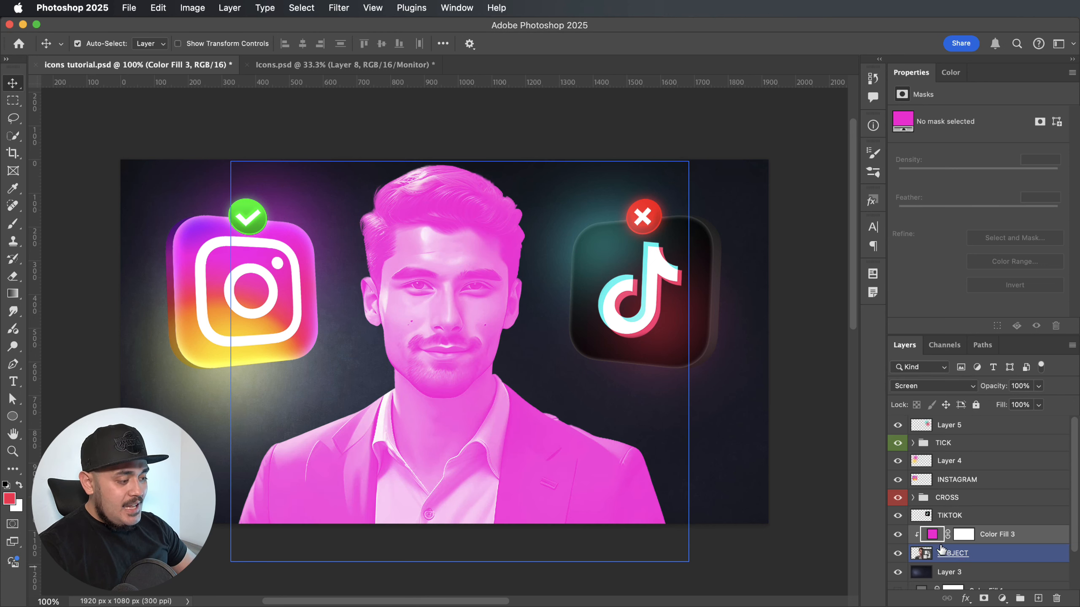
# Invert the magenta fill layer's mask to black and activate the Brush tool for painting on it.
pyautogui.click(965, 534)
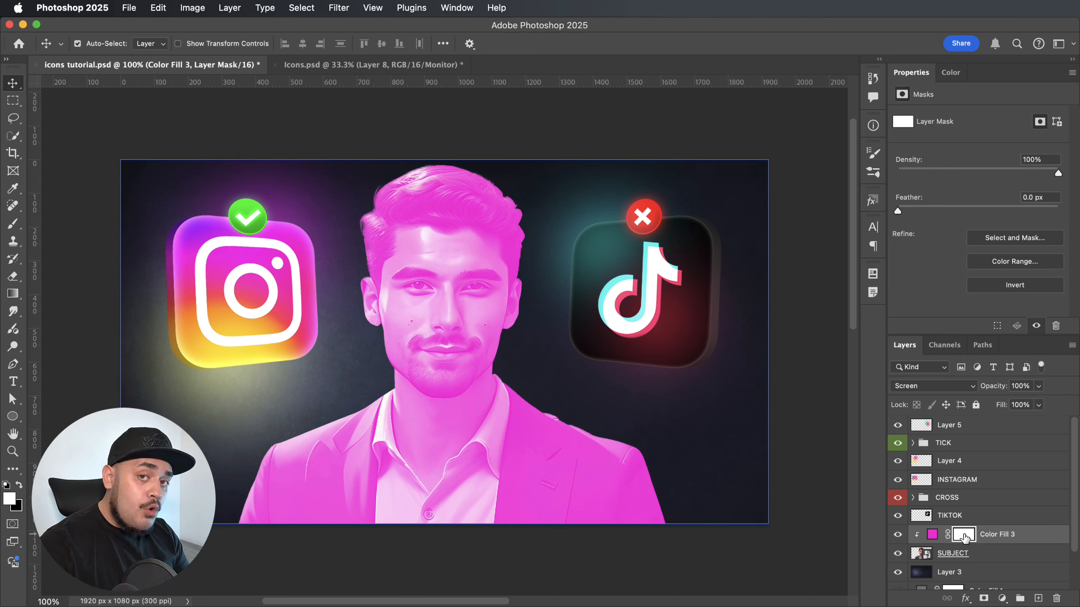
pyautogui.press('super+i')
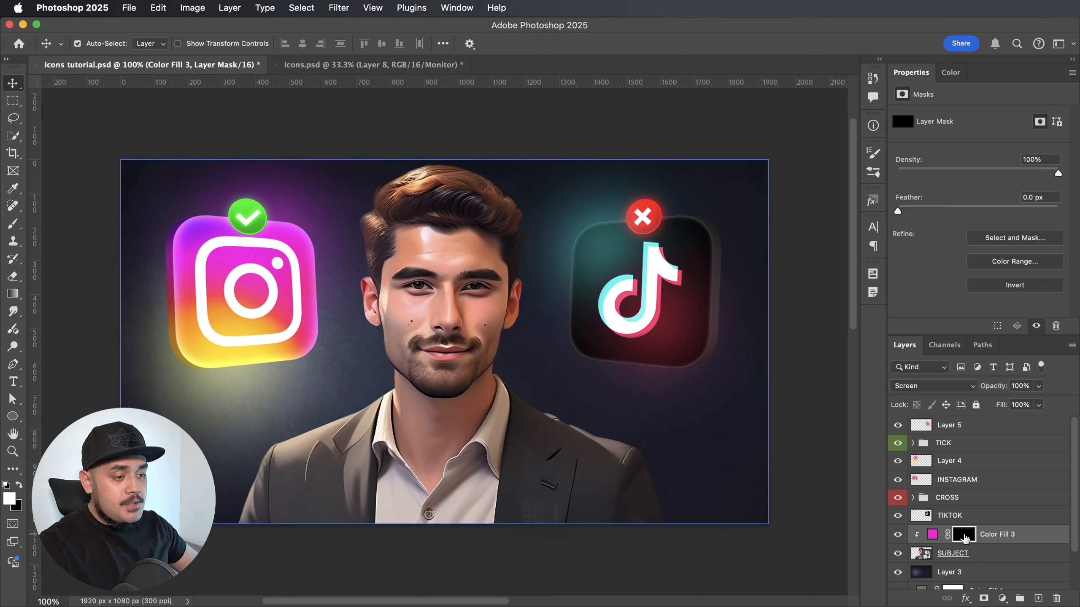
pyautogui.press('b')
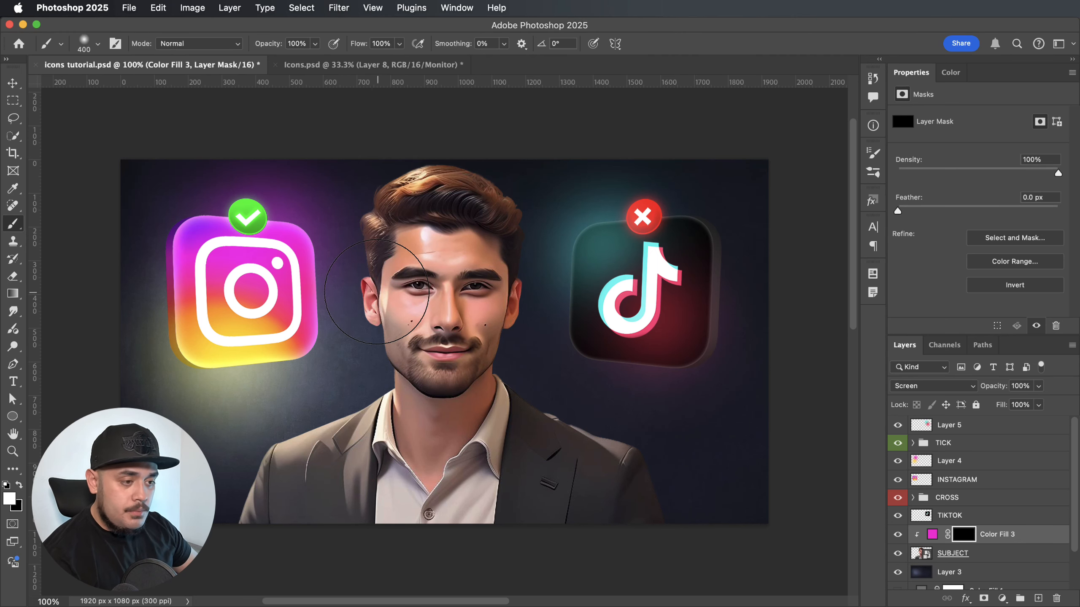
# Paint magenta light along the man's hair and face edge facing the Instagram icon with a 300 px brush at 60% flow.
pyautogui.press('[')
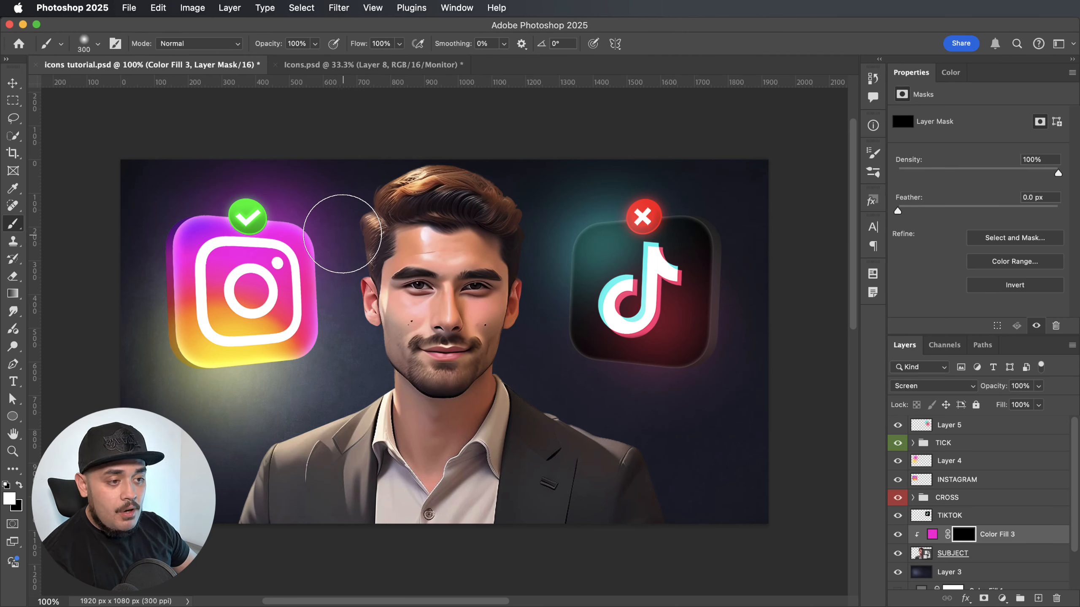
pyautogui.click(389, 43)
pyautogui.write('60')
pyautogui.press('Return')
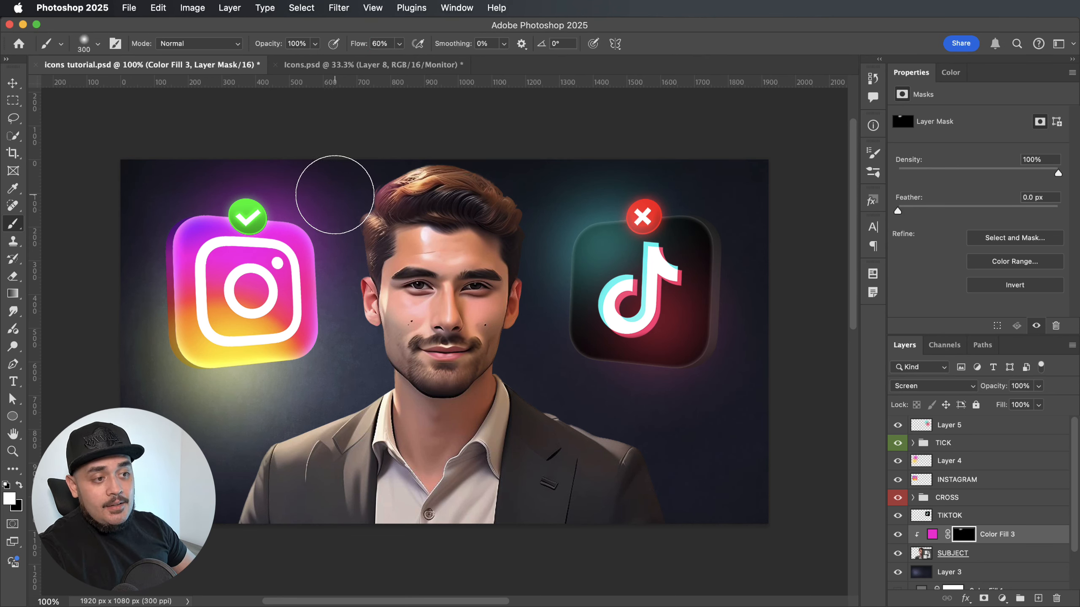
pyautogui.moveTo(335, 195)
pyautogui.mouseDown()
pyautogui.moveTo(295, 312)
pyautogui.moveTo(332, 314)
pyautogui.moveTo(321, 333)
pyautogui.moveTo(337, 354)
pyautogui.moveTo(323, 370)
pyautogui.moveTo(350, 338)
pyautogui.moveTo(316, 373)
pyautogui.moveTo(352, 320)
pyautogui.mouseUp()
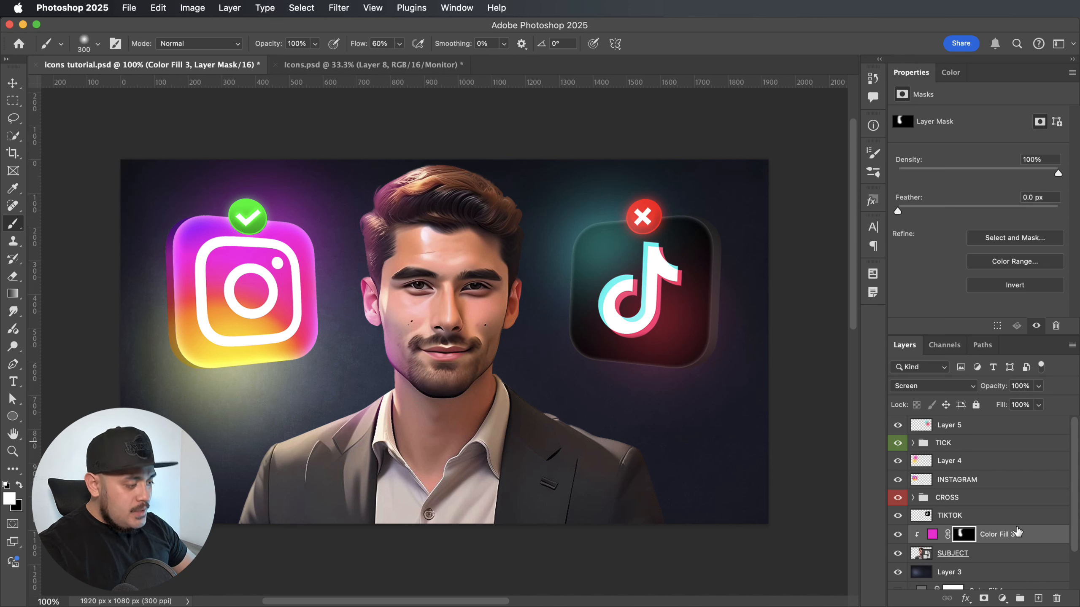
# Duplicate the magenta fill layer and fill the copy's mask entirely with black.
pyautogui.click(1006, 538)
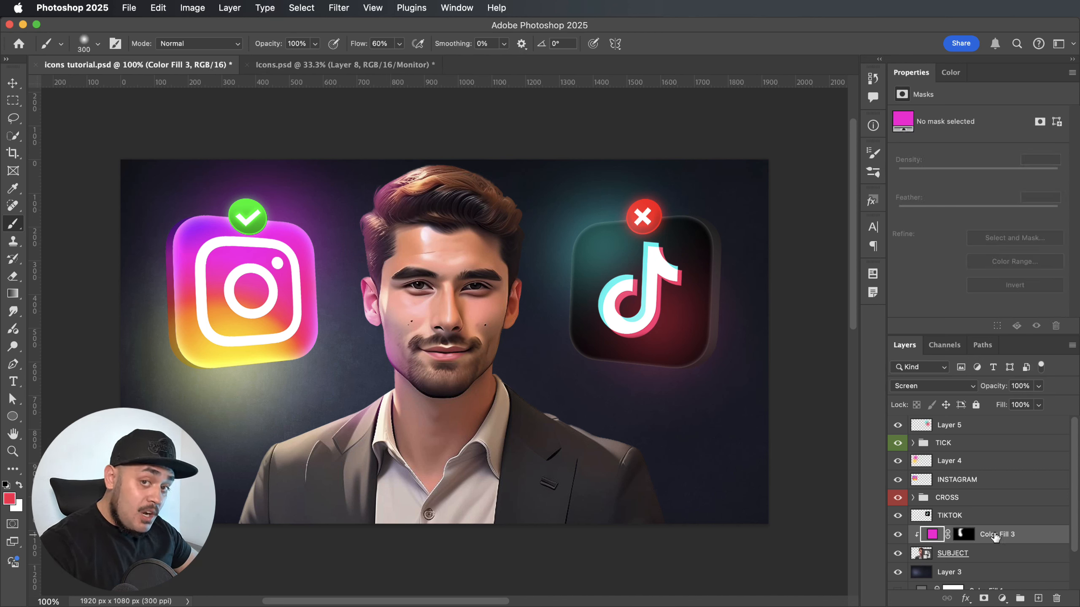
pyautogui.press('super+j')
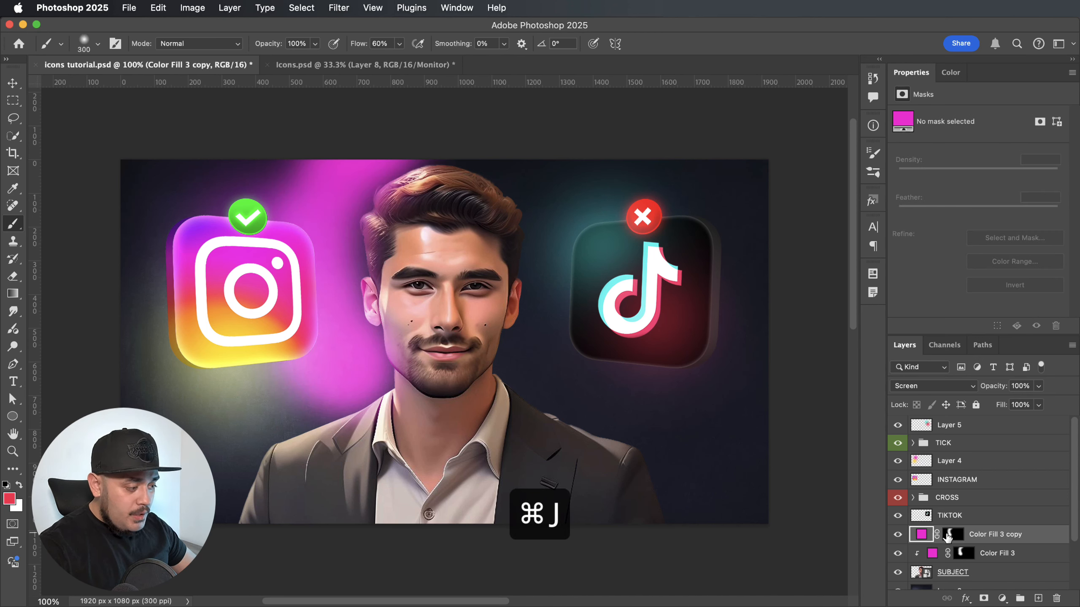
pyautogui.click(953, 536)
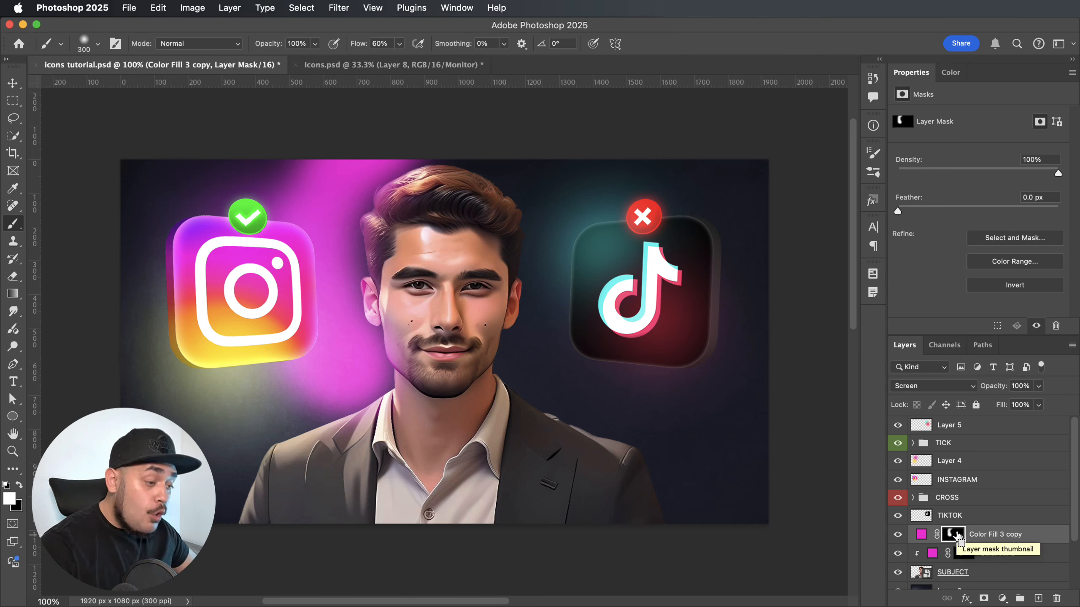
pyautogui.press('super+a')
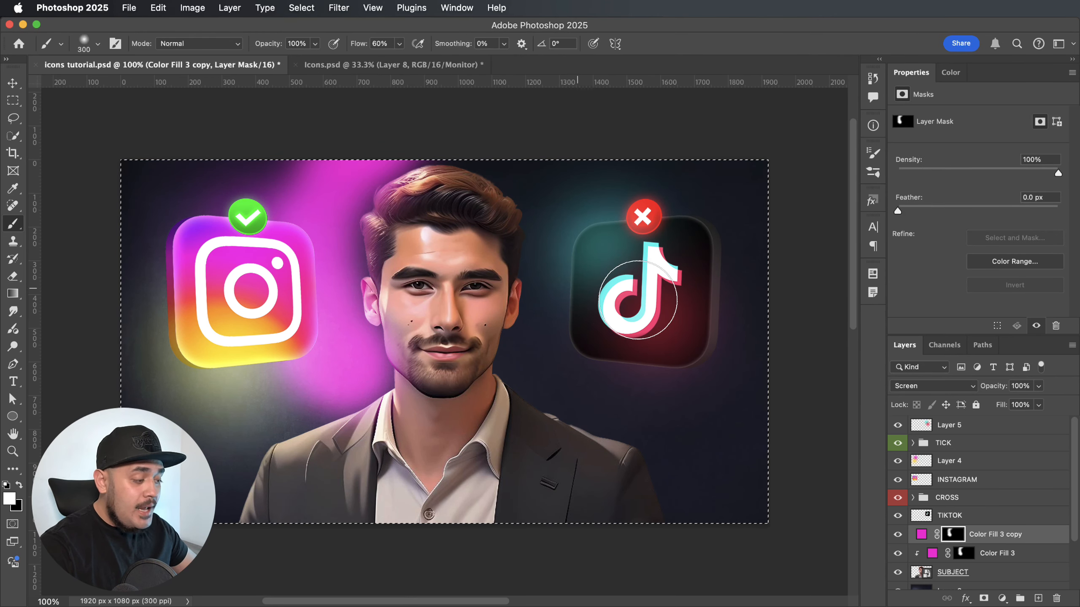
pyautogui.press('super+BackSpace')
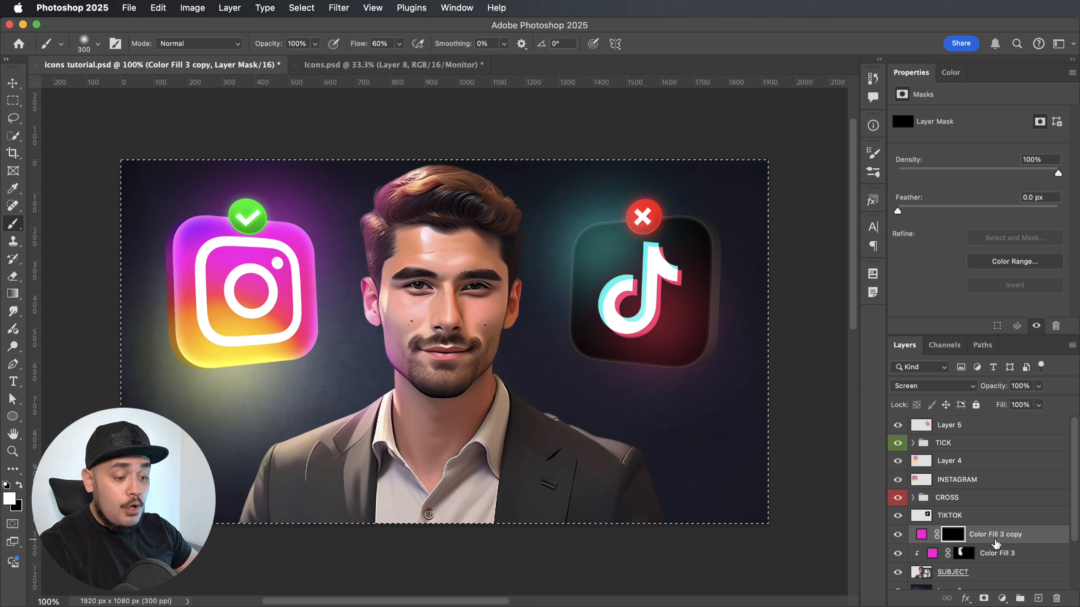
pyautogui.press('super+d')
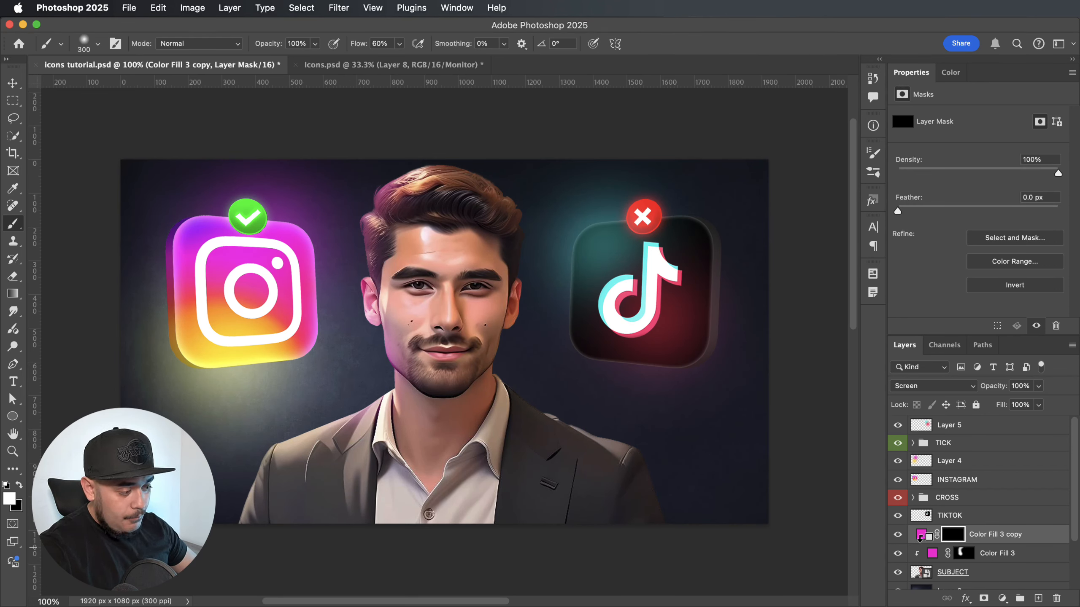
# Clip the duplicated fill layer to the subject and recolour it yellow fff435, sampled from the Instagram icon's lower edge.
pyautogui.keyDown('alt'); pyautogui.click(919, 539); pyautogui.keyUp('alt')
pyautogui.click(932, 537)
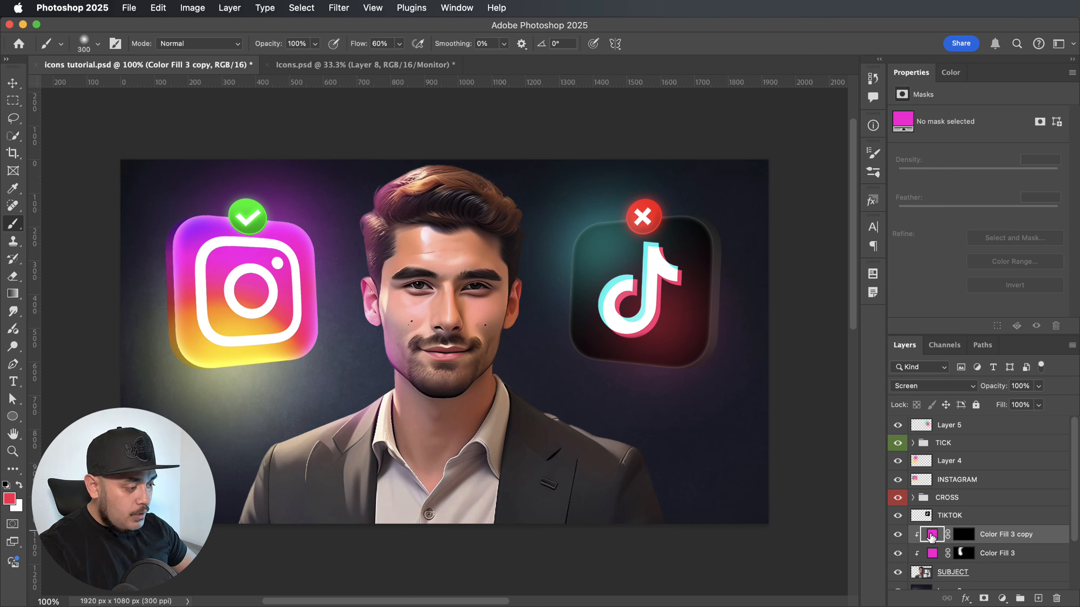
pyautogui.doubleClick(931, 537)
pyautogui.click(221, 360)
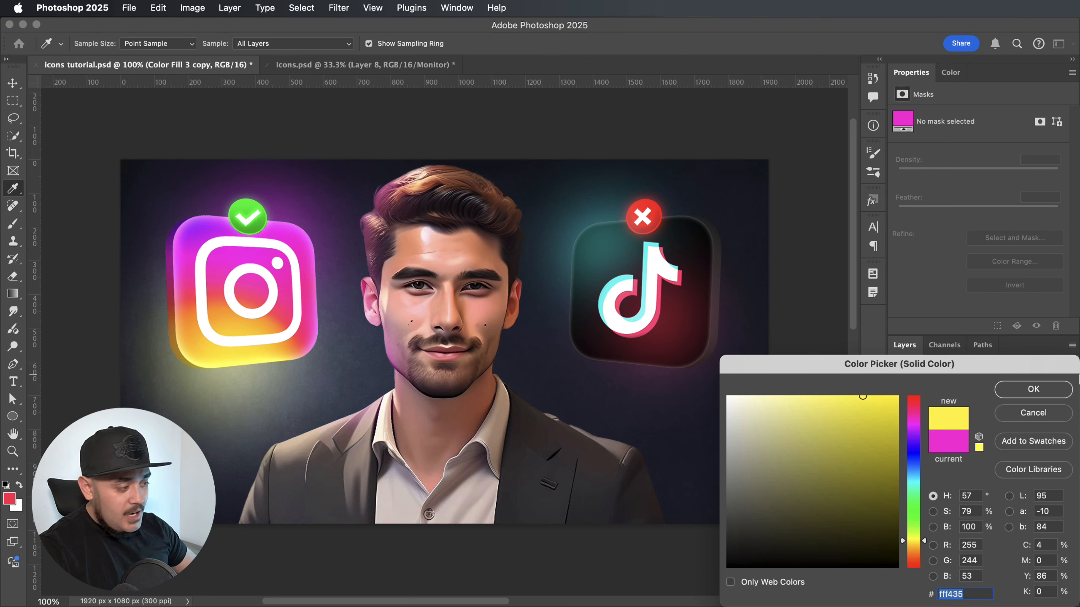
pyautogui.click(1034, 390)
# Paint white on the yellow fill's mask to cast light on the man's shoulder below the Instagram icon, undoing an excess stroke.
pyautogui.click(963, 539)
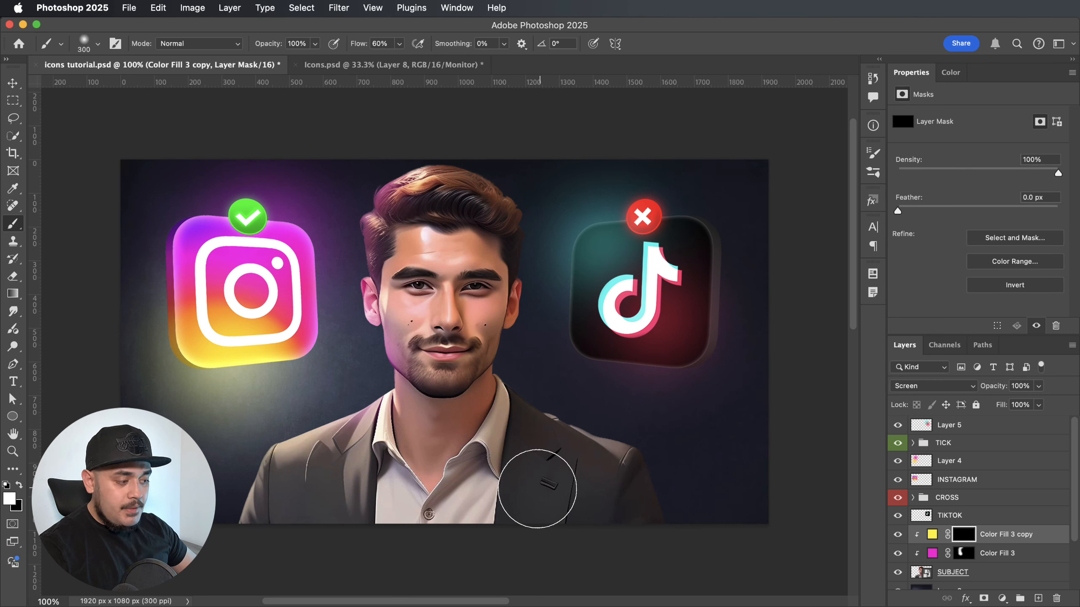
pyautogui.press('d')
pyautogui.moveTo(292, 398)
pyautogui.mouseDown()
pyautogui.moveTo(253, 398)
pyautogui.moveTo(257, 438)
pyautogui.mouseUp()
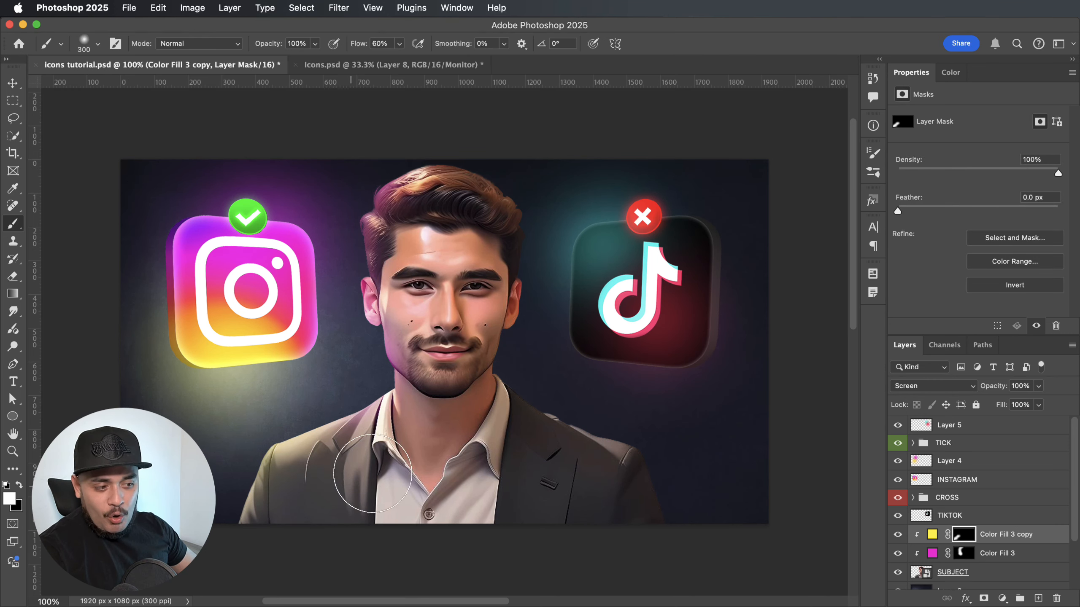
pyautogui.press('super+z')
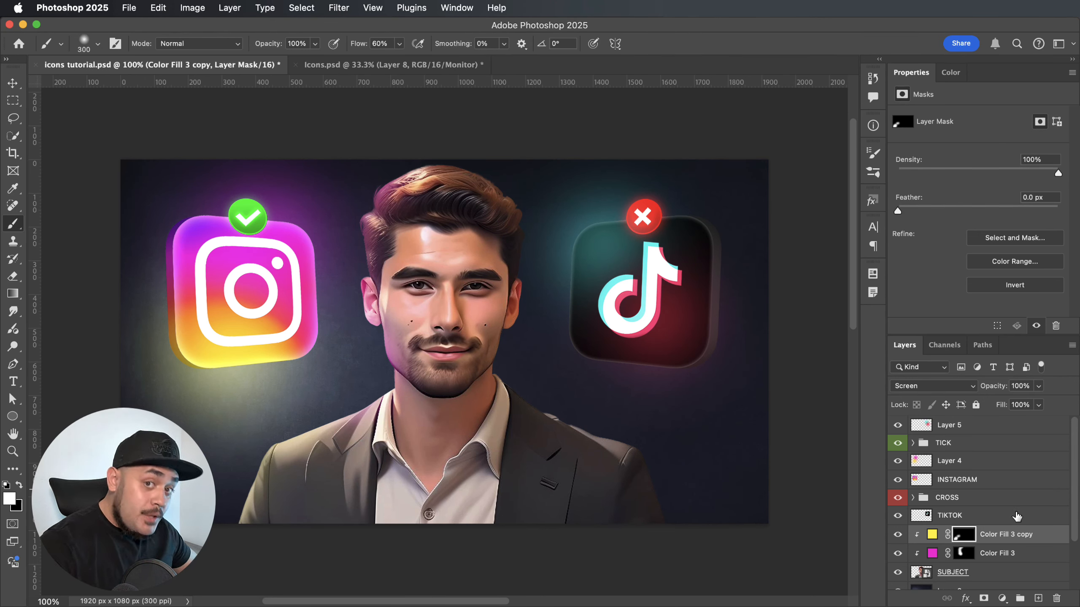
# Duplicate the yellow fill layer and fill the copy's mask with black.
pyautogui.press('super+j')
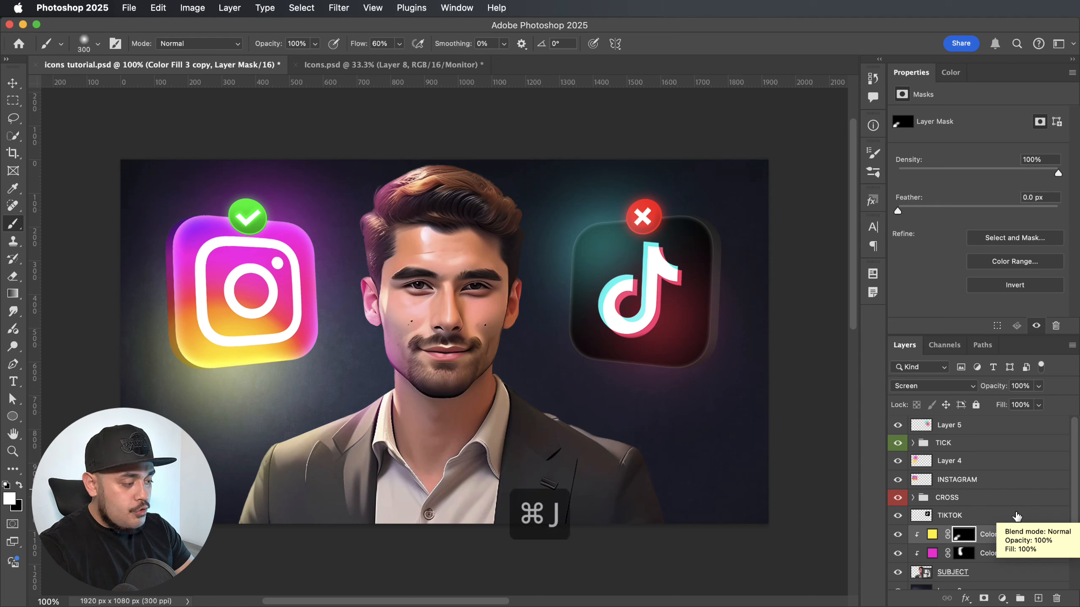
pyautogui.click(962, 535)
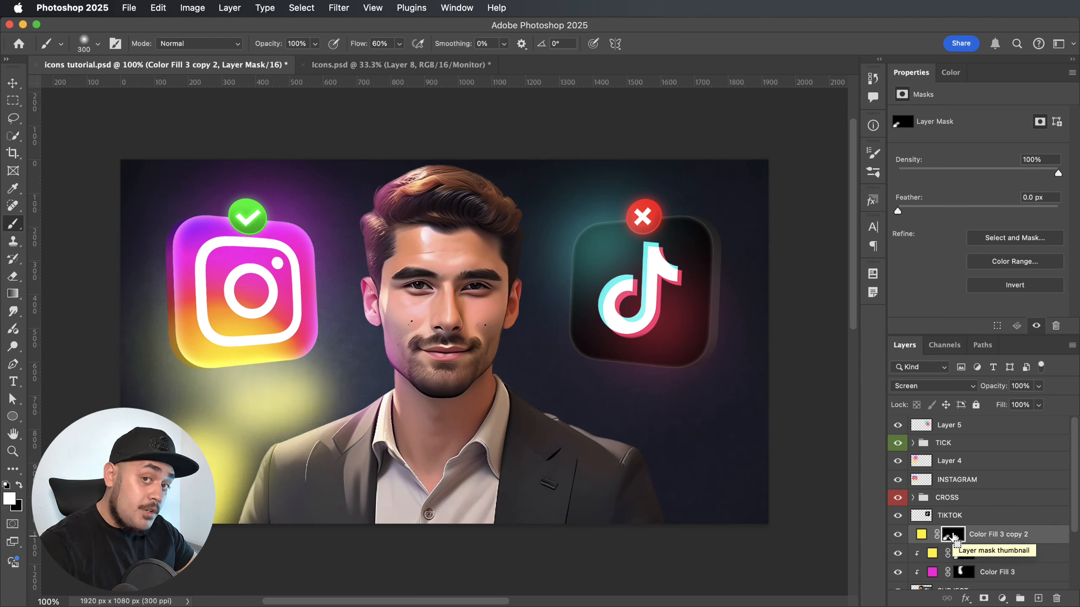
pyautogui.press('super+a')
pyautogui.press('super+BackSpace')
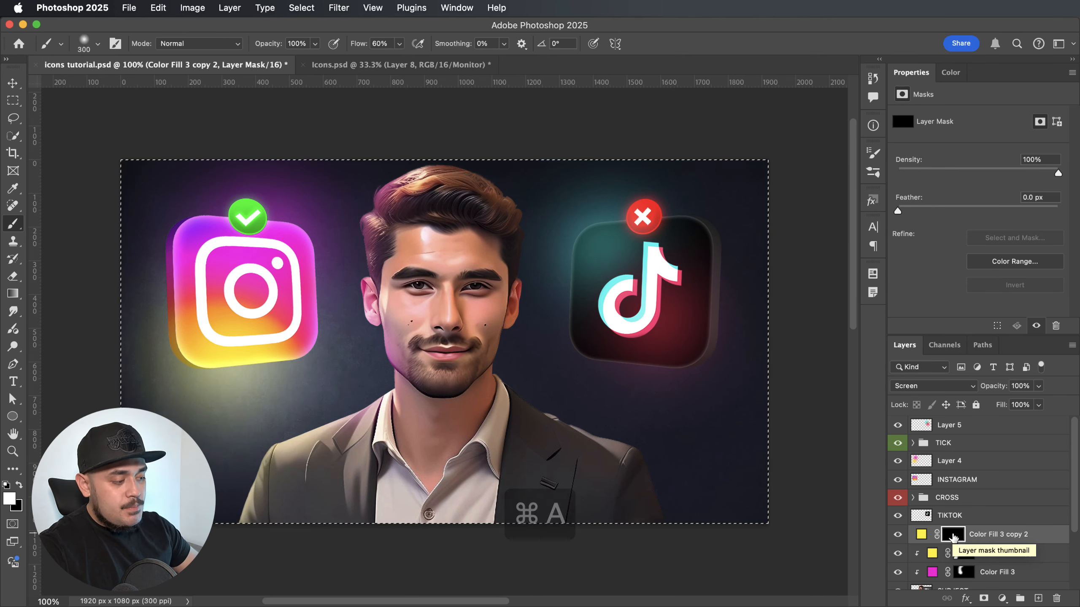
# Clip the new fill copy to the subject and recolour it cyan 5df8f5, sampled from the TikTok logo.
pyautogui.keyDown('alt'); pyautogui.click(919, 541); pyautogui.keyUp('alt')
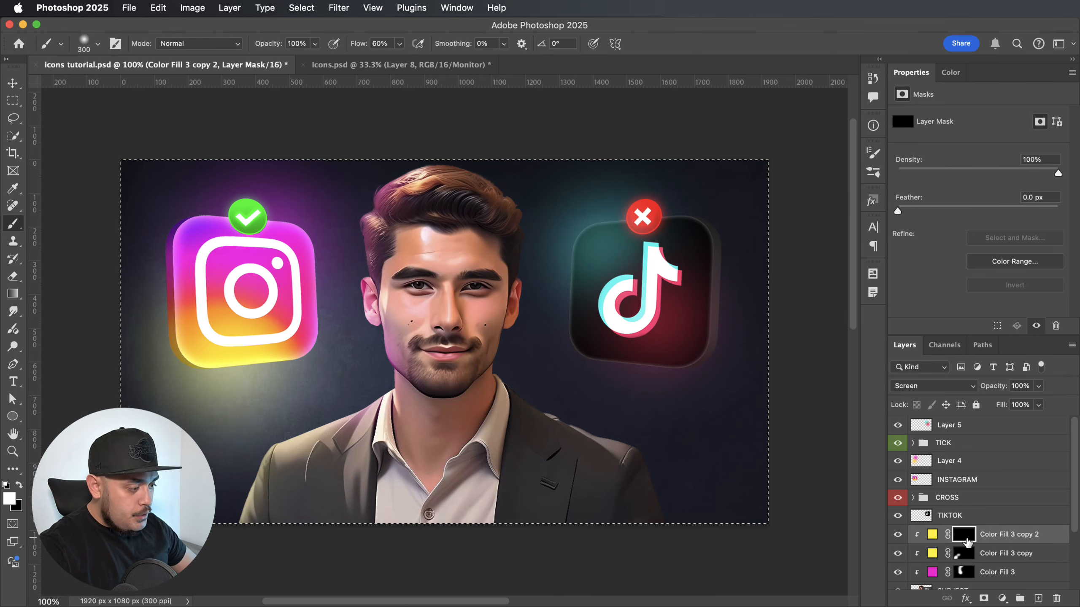
pyautogui.doubleClick(933, 536)
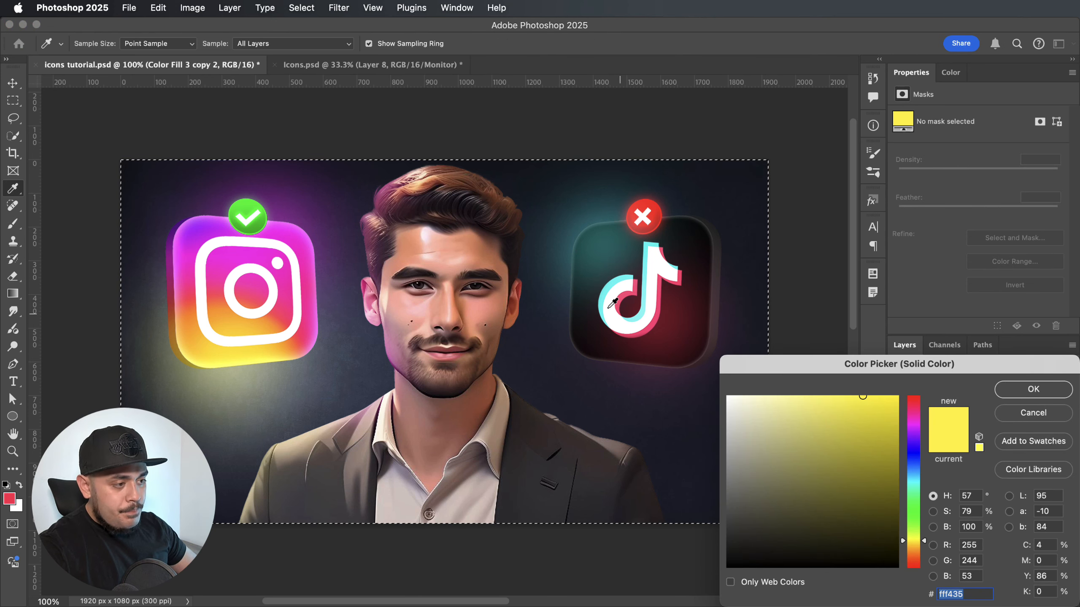
pyautogui.click(624, 277)
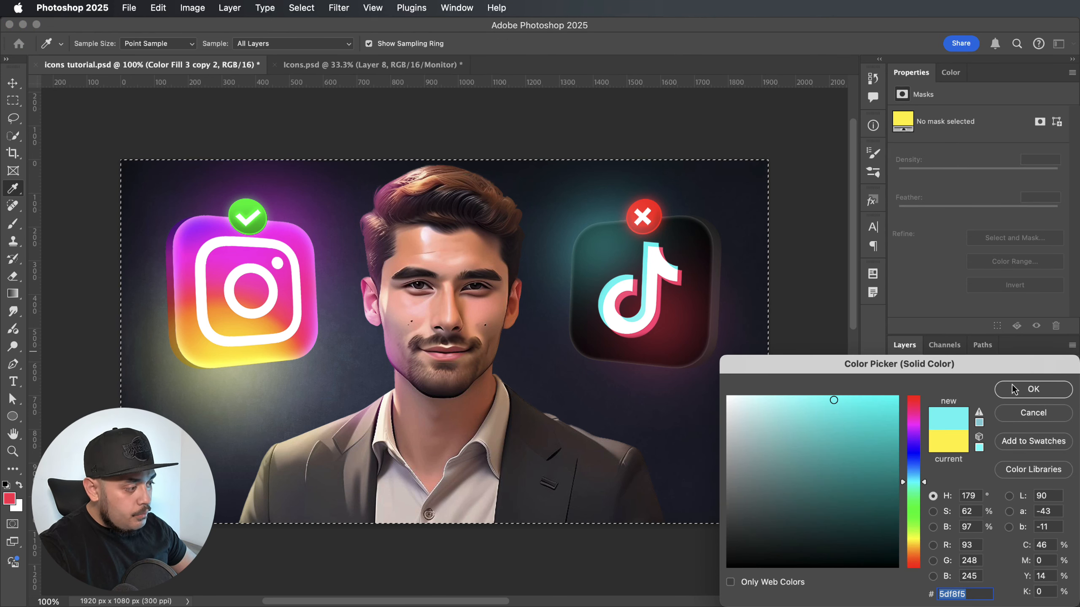
pyautogui.press('Return')
# Paint white on the cyan fill's mask along the man's hair and face edge facing the TikTok icon.
pyautogui.click(965, 535)
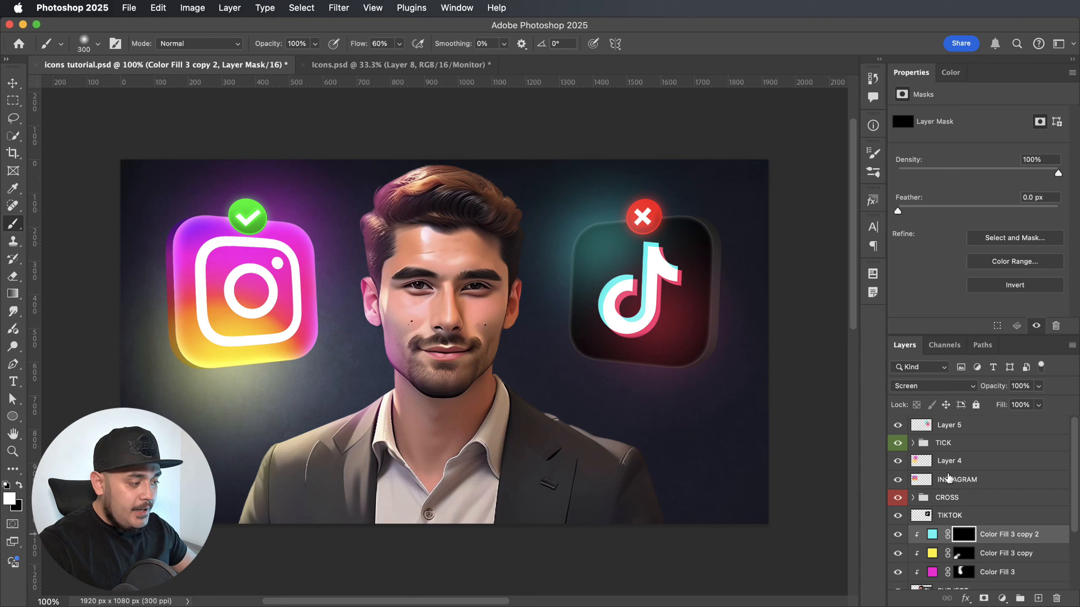
pyautogui.press('d')
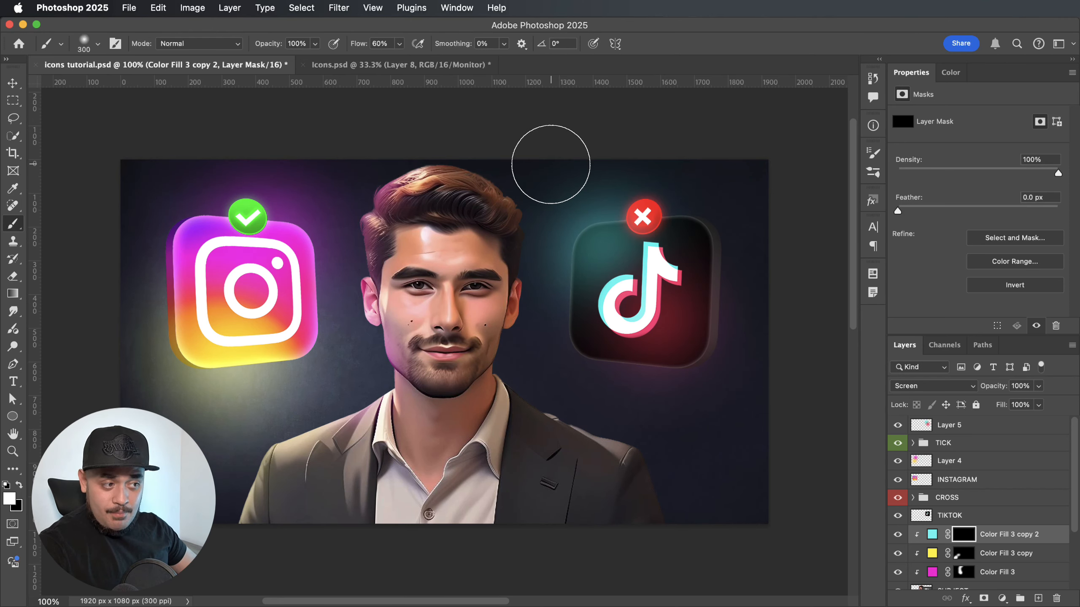
pyautogui.moveTo(579, 228); pyautogui.dragTo(564, 267)
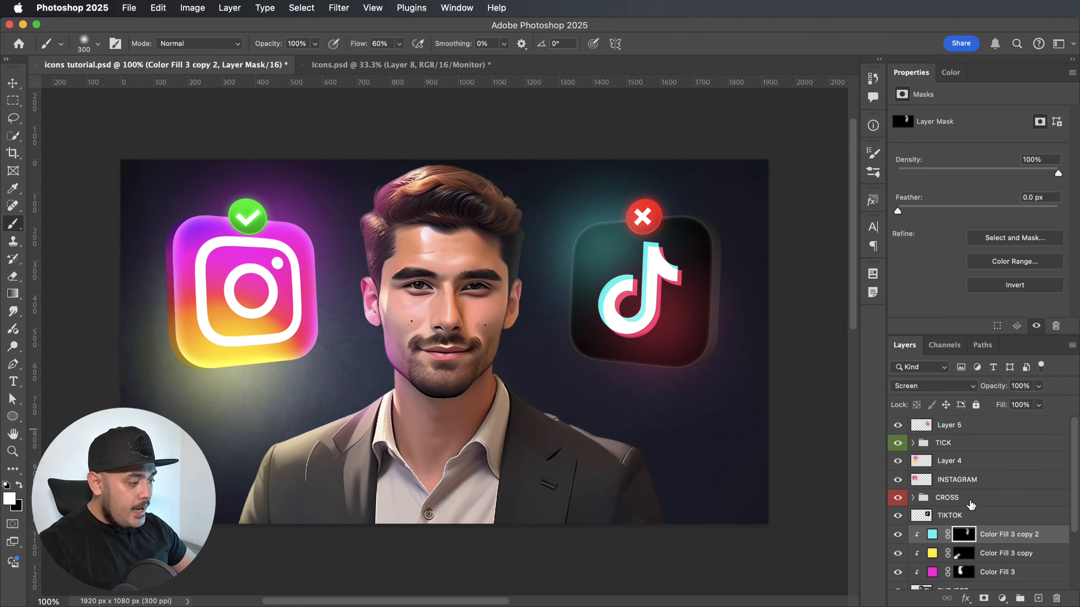
# Duplicate the cyan fill layer, clip the copy to the subject and clear its mask to black.
pyautogui.press('super+j')
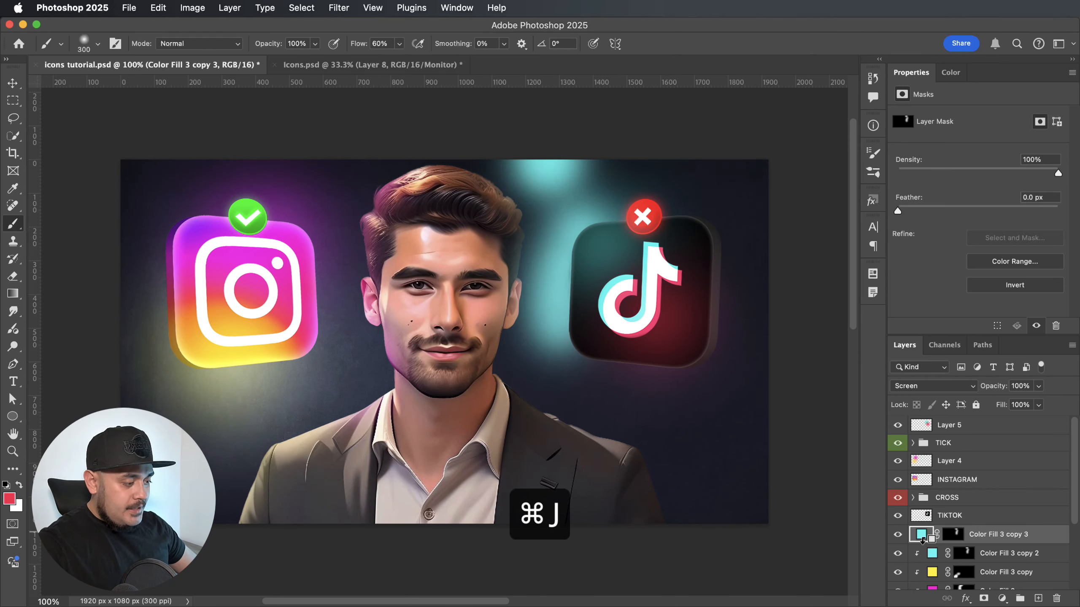
pyautogui.click(966, 535)
pyautogui.press('super+a')
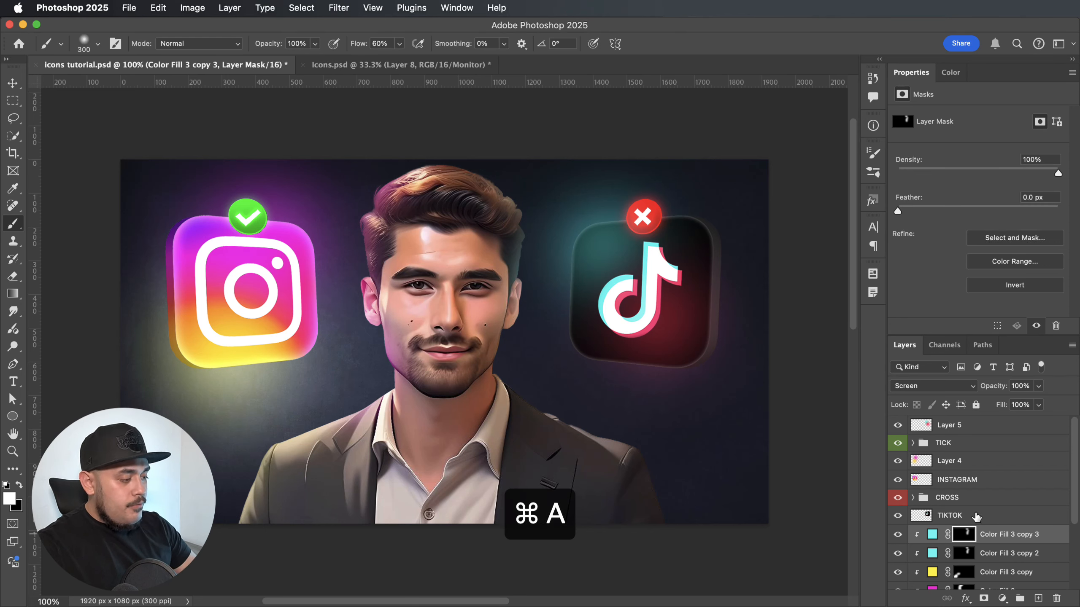
# Recolour the topmost fill copy pink ff407b, sampled from the TikTok logo, and remove the canvas selection.
pyautogui.doubleClick(932, 535)
pyautogui.click(657, 321)
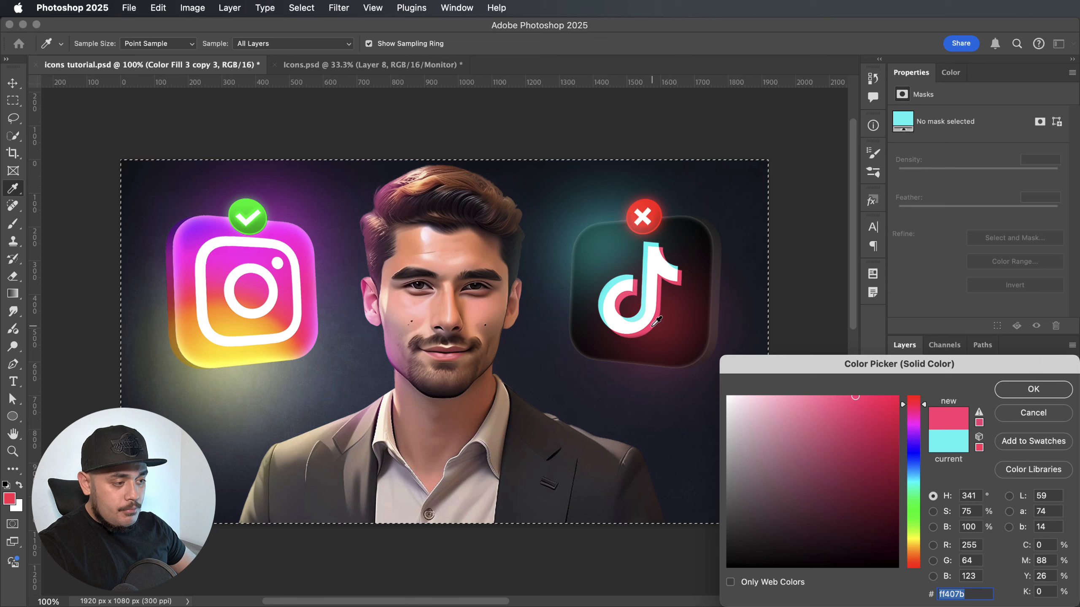
pyautogui.click(1033, 389)
pyautogui.press('b')
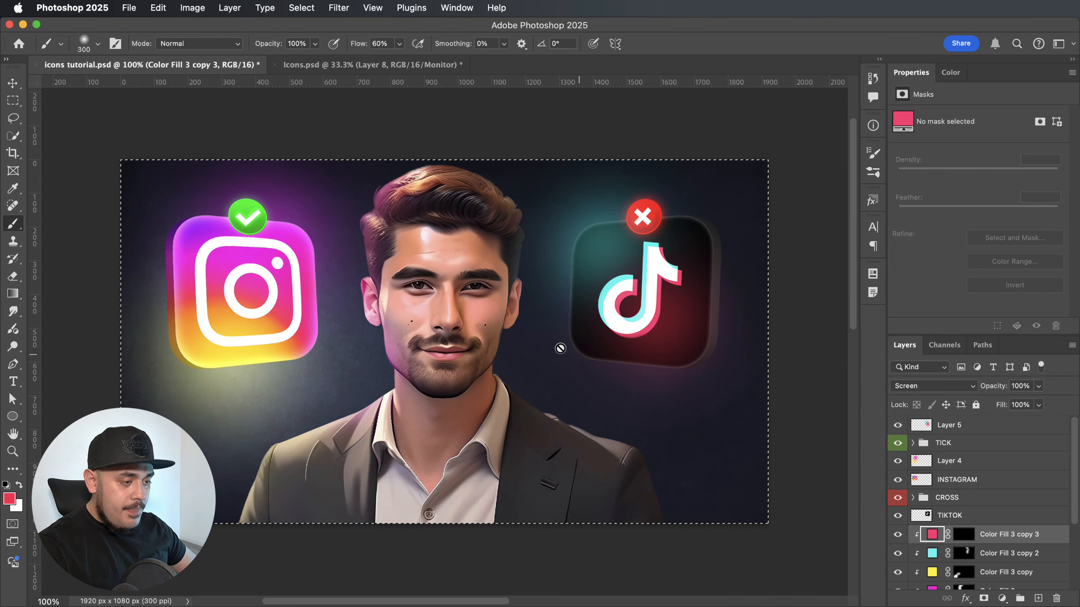
pyautogui.press('super+d')
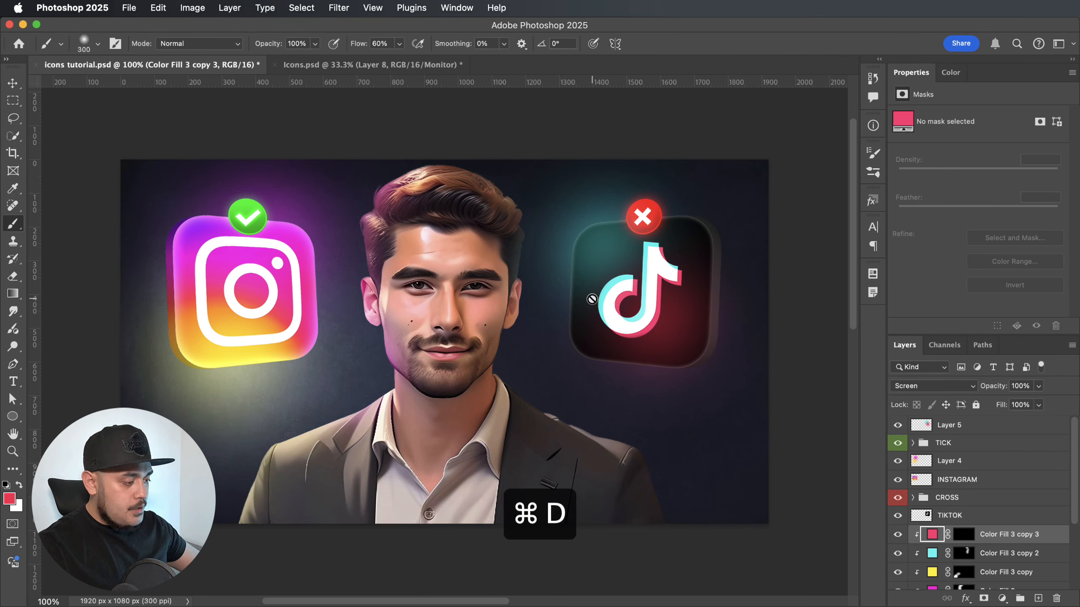
# Paint white on the pink fill's mask over the man's shoulder below the TikTok icon.
pyautogui.click(963, 534)
pyautogui.press('d')
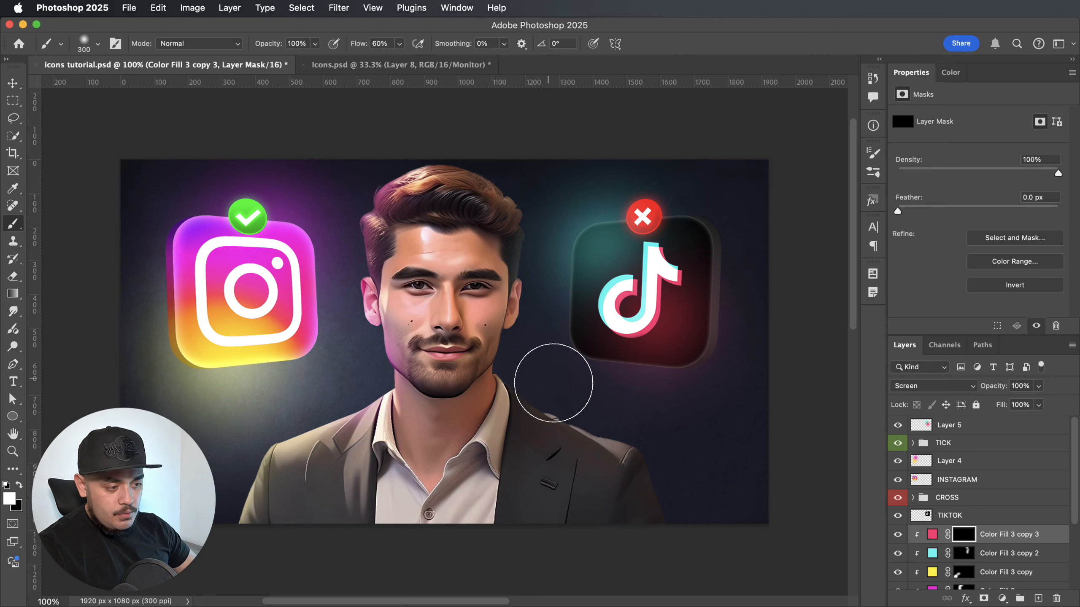
pyautogui.click(554, 383)
pyautogui.moveTo(706, 444)
pyautogui.mouseDown()
pyautogui.moveTo(667, 427)
pyautogui.moveTo(690, 493)
pyautogui.moveTo(762, 534)
pyautogui.moveTo(700, 463)
pyautogui.mouseUp()
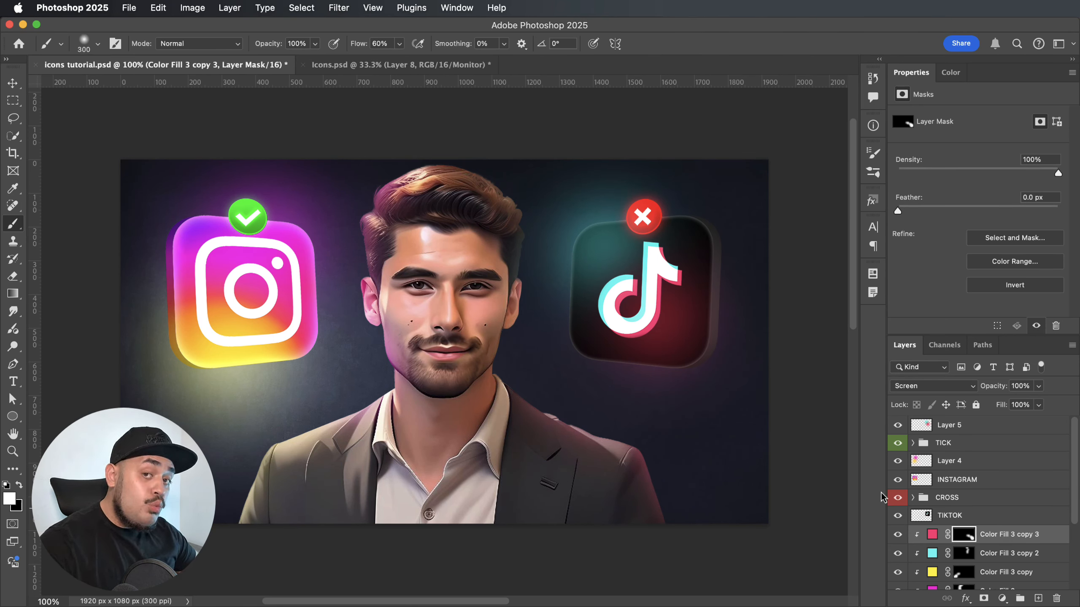
# Move the CROSS group to the top of the layer stack.
pyautogui.press('v')
pyautogui.click(803, 461)
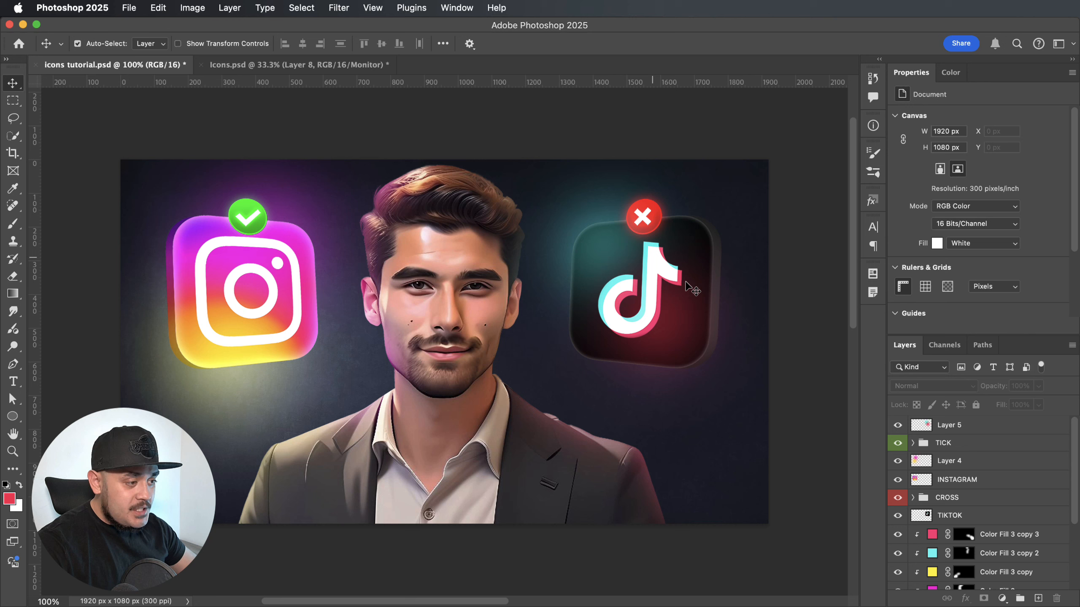
pyautogui.click(997, 507)
pyautogui.moveTo(998, 509); pyautogui.dragTo(993, 425)
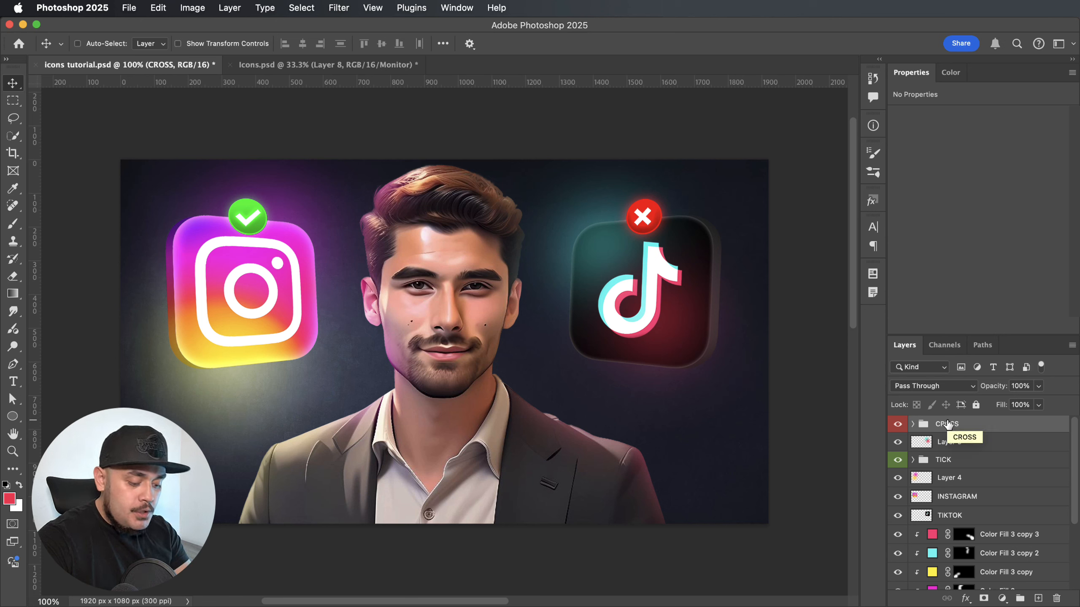
# Stamp all visible layers into a new layer on top and convert it to a smart object.
pyautogui.press('alt+shift+super+e')
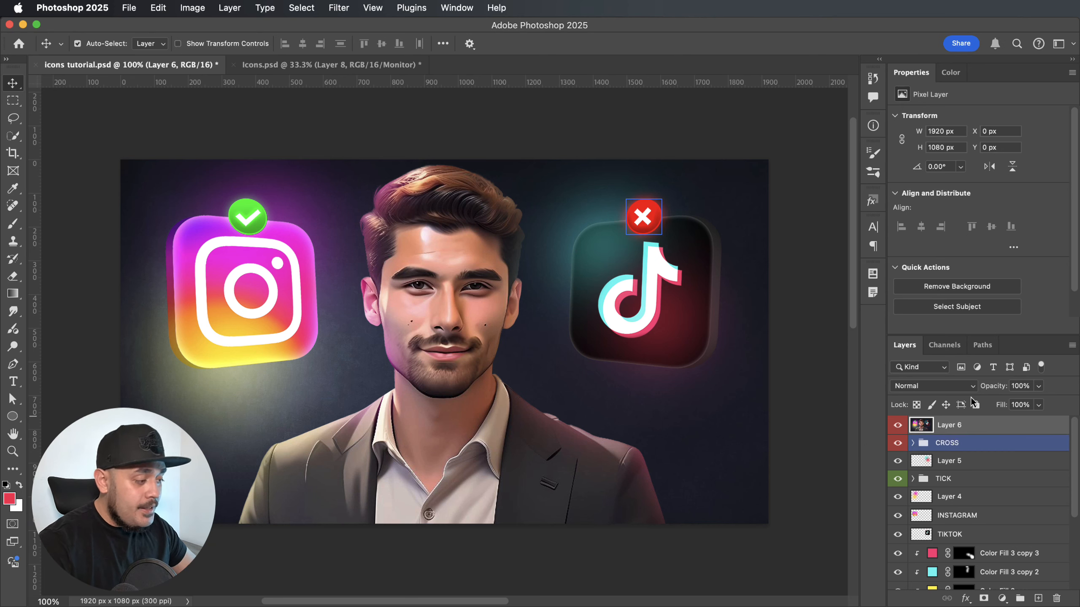
pyautogui.rightClick(996, 427)
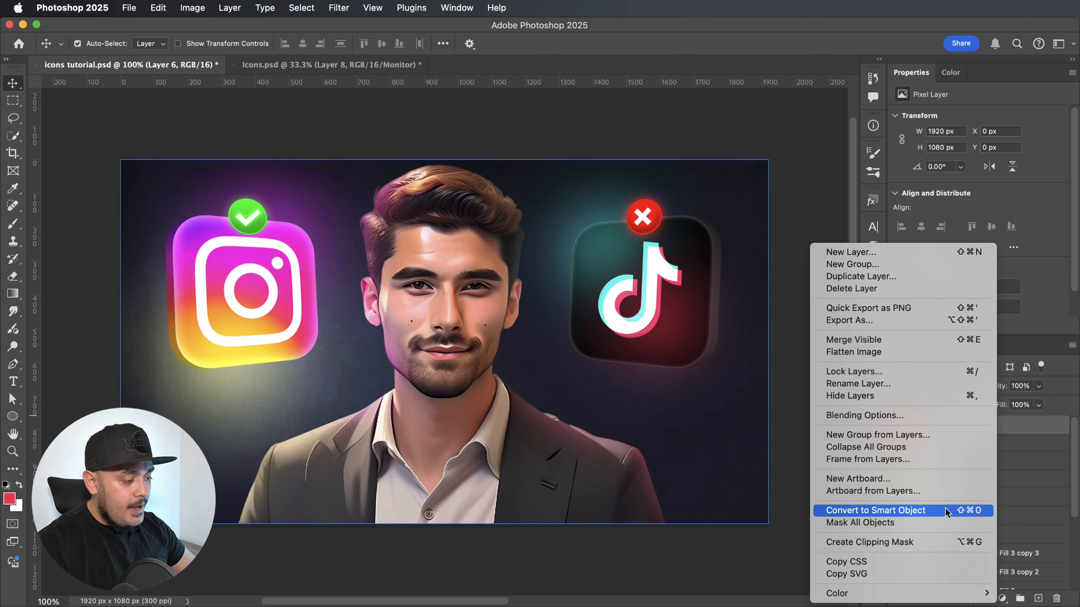
pyautogui.click(940, 515)
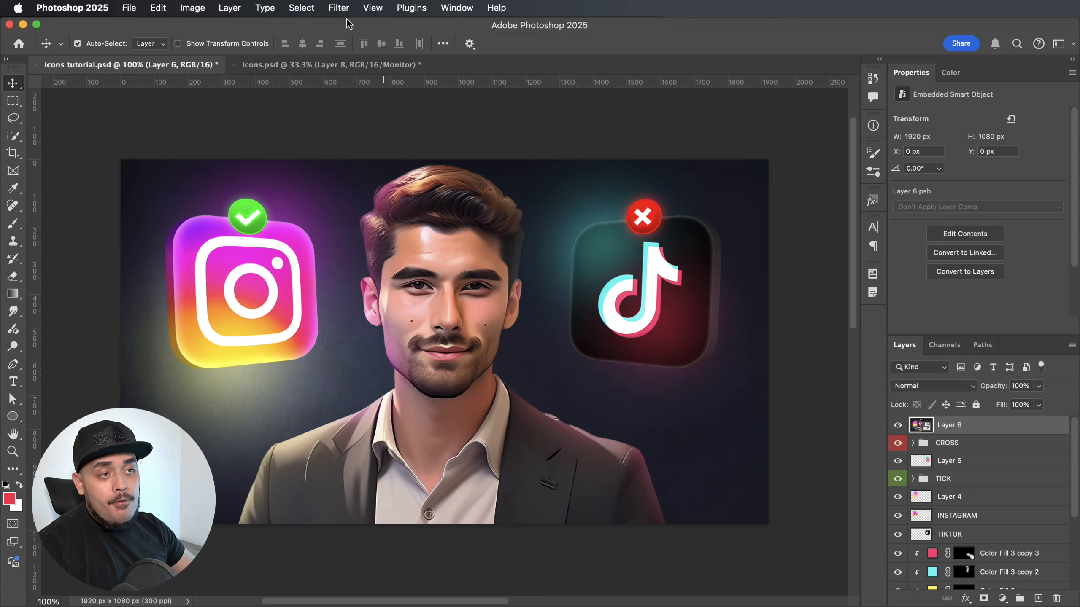
# Start the Camera Raw Filter on the merged smart object and set Exposure to +0.10 and Contrast to +30.
pyautogui.click(337, 8)
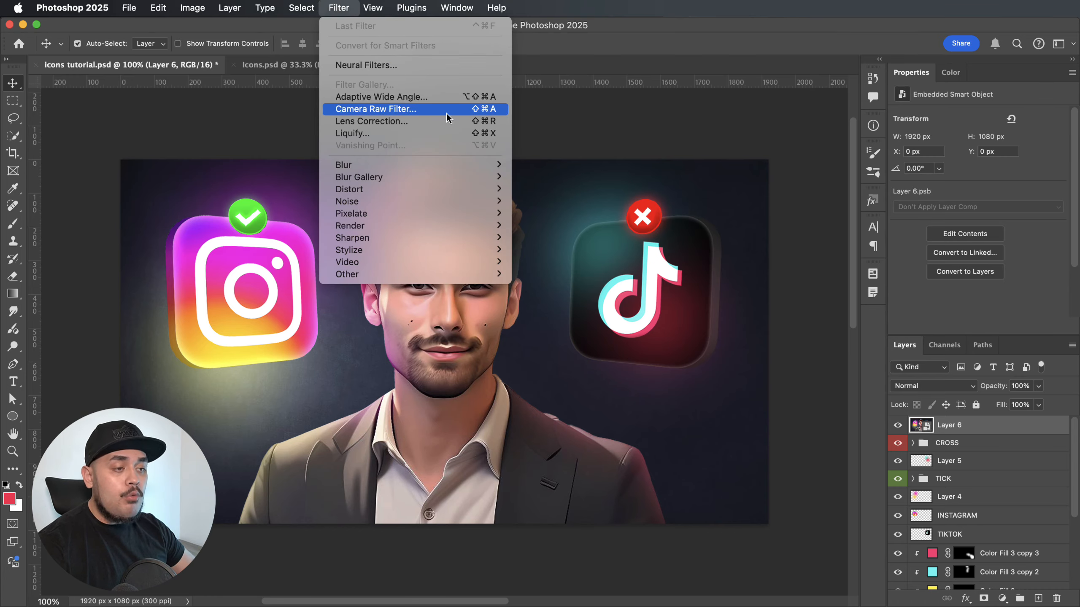
pyautogui.click(446, 111)
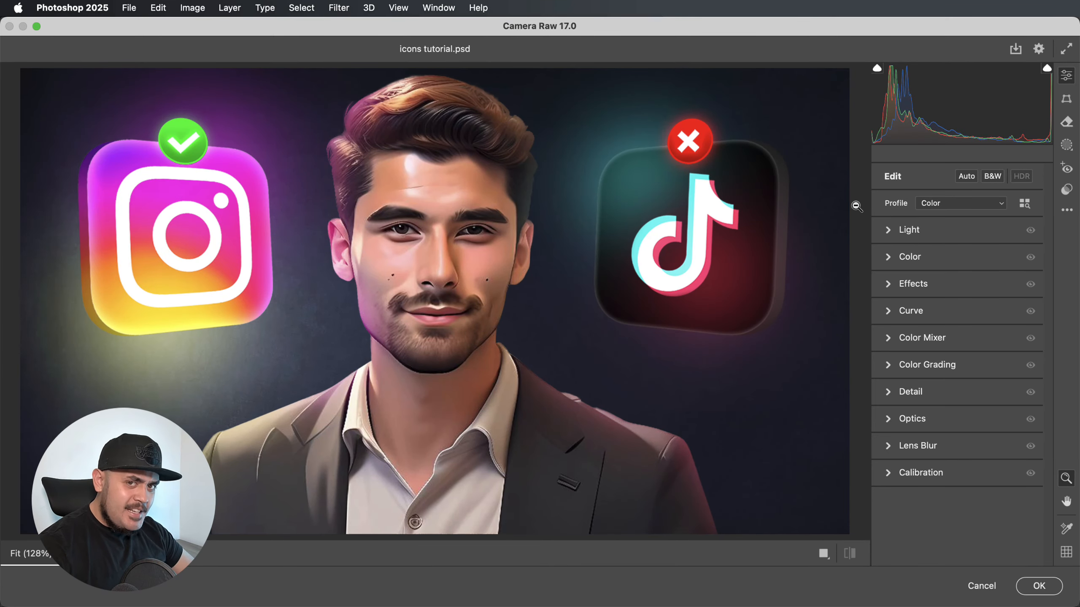
pyautogui.press('super+minus')
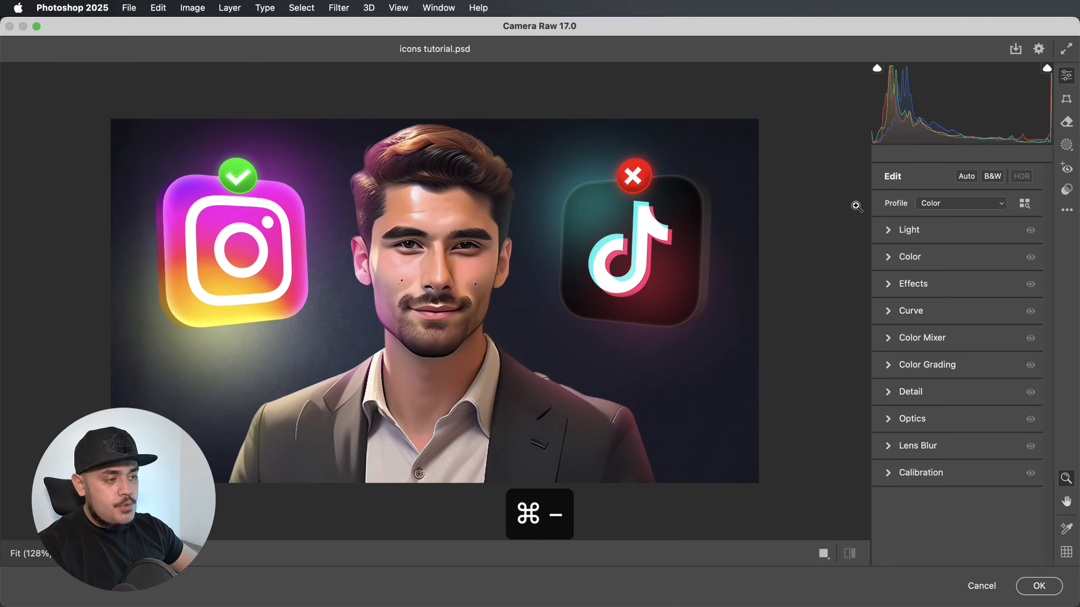
pyautogui.click(901, 234)
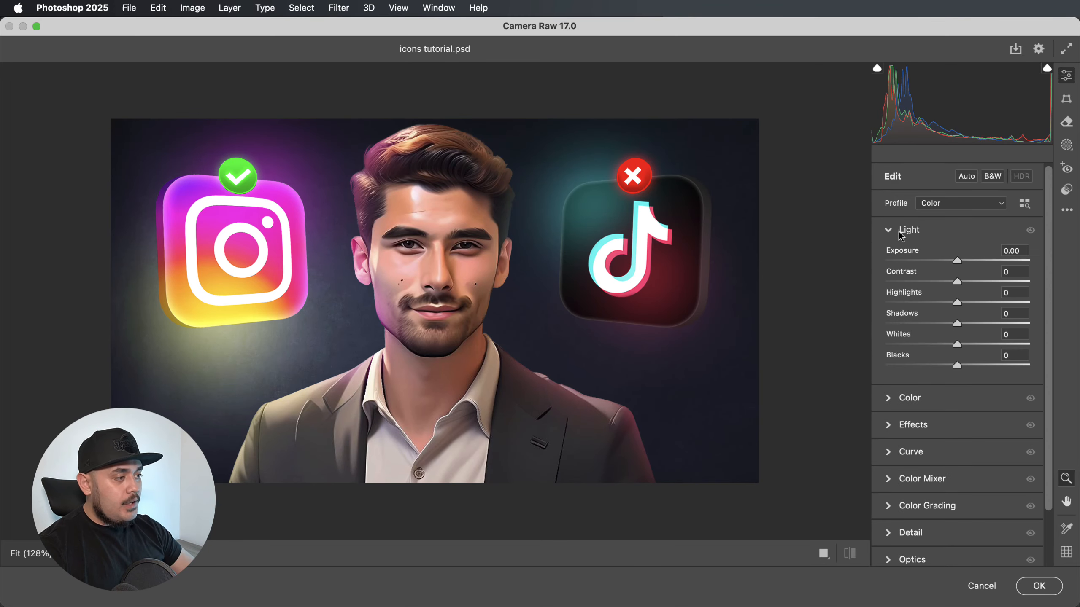
pyautogui.moveTo(956, 261); pyautogui.dragTo(959, 266)
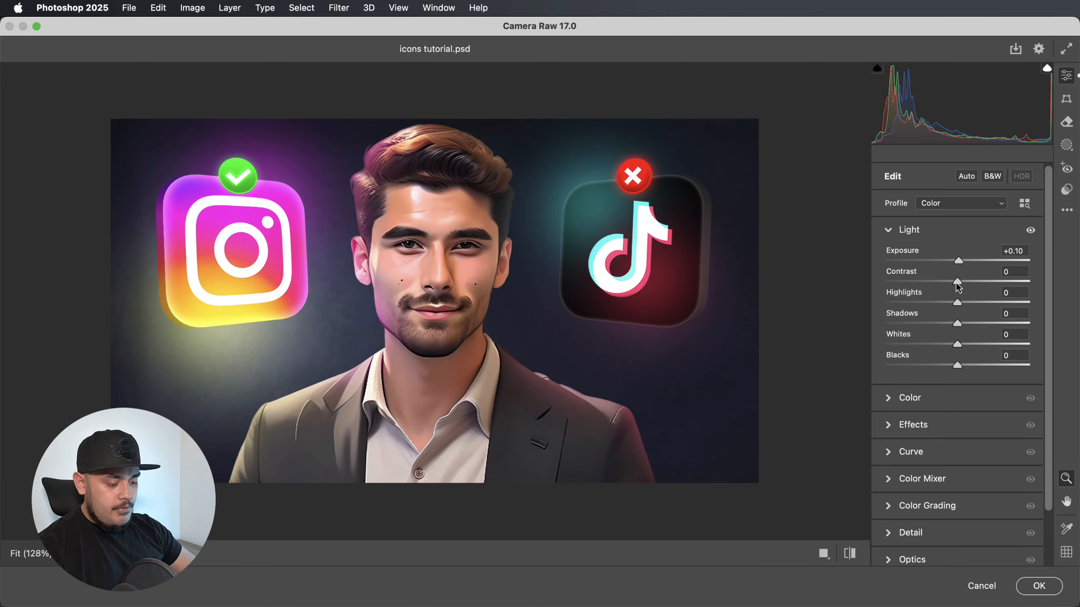
pyautogui.press('super+minus')
pyautogui.moveTo(957, 282); pyautogui.dragTo(977, 270)
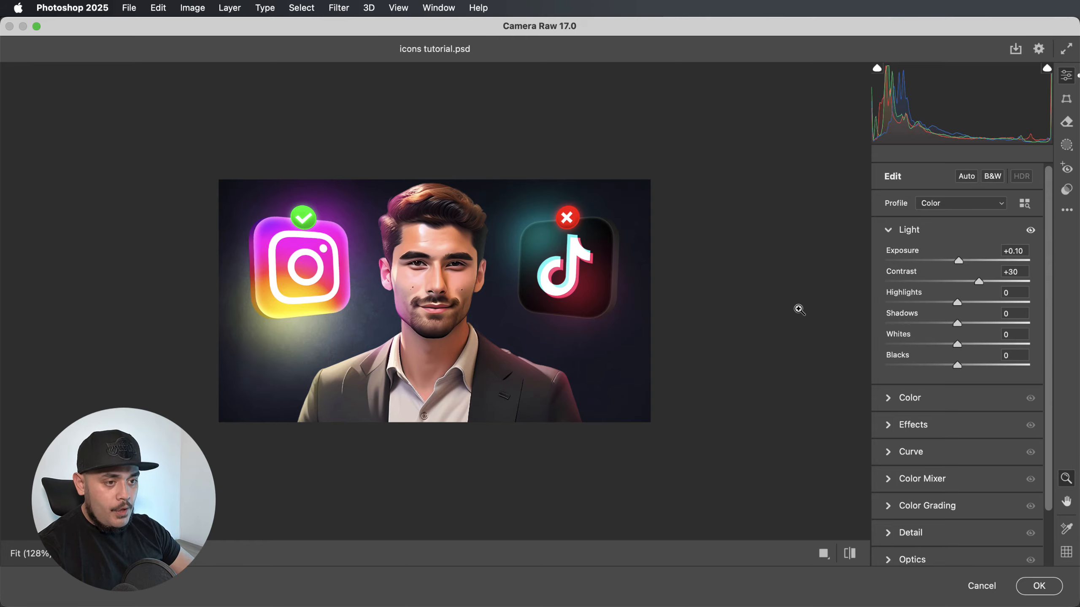
# Set Highlights to +10, Shadows to -8, Whites to +4 and Blacks to -5, and open the Color adjustments.
pyautogui.moveTo(958, 303); pyautogui.dragTo(951, 325)
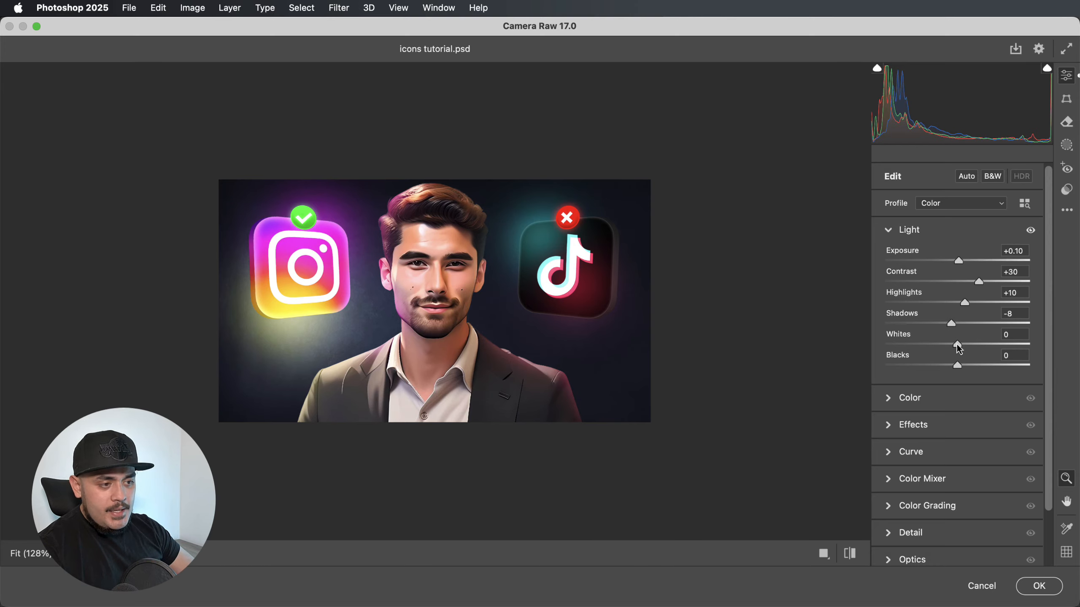
pyautogui.moveTo(956, 344); pyautogui.dragTo(961, 343)
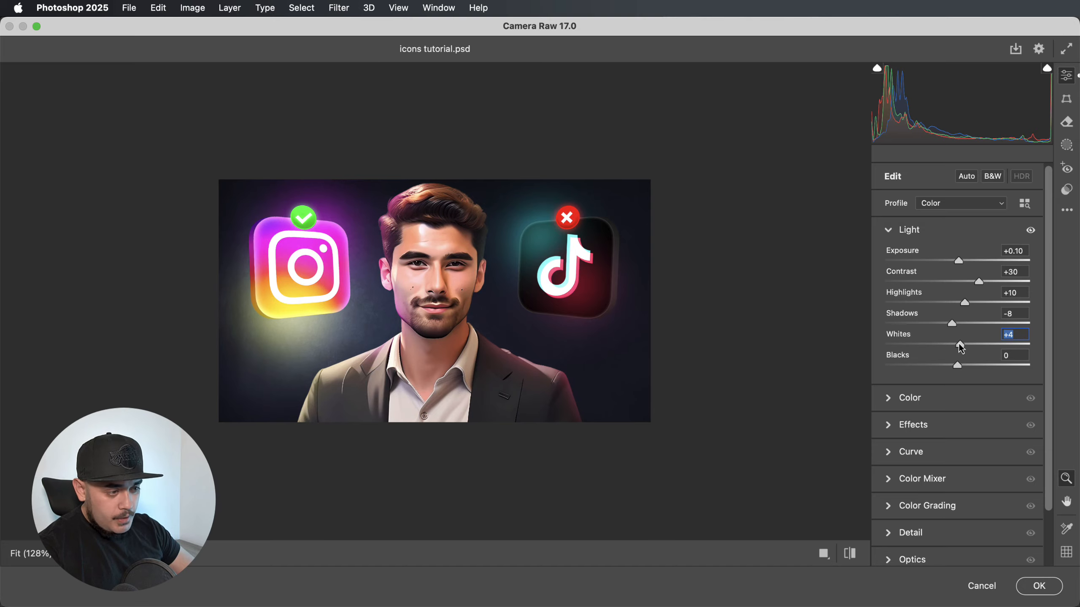
pyautogui.moveTo(956, 367); pyautogui.dragTo(954, 367)
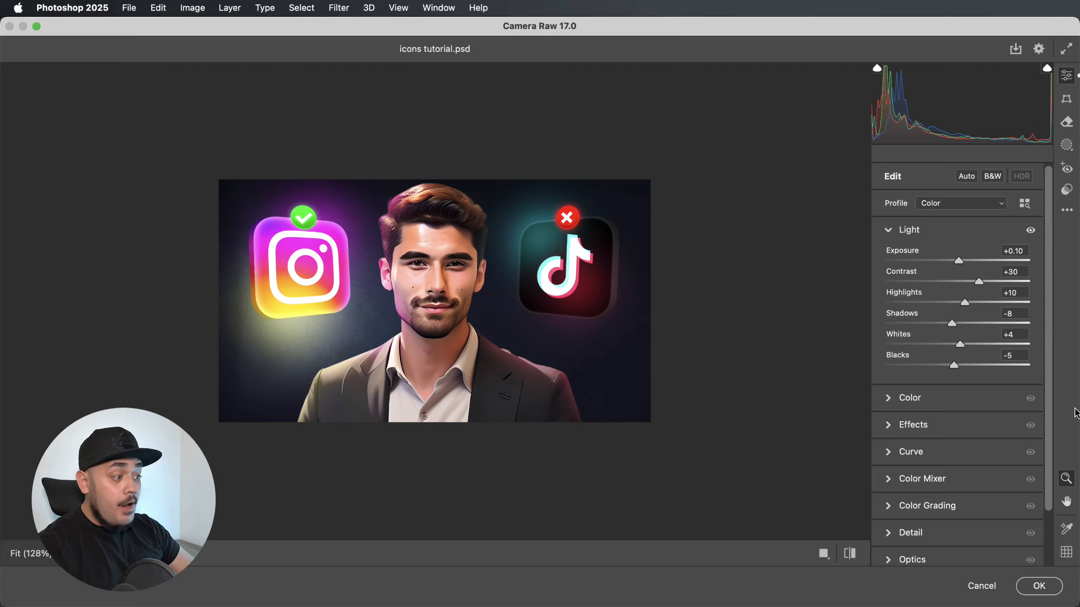
pyautogui.click(889, 398)
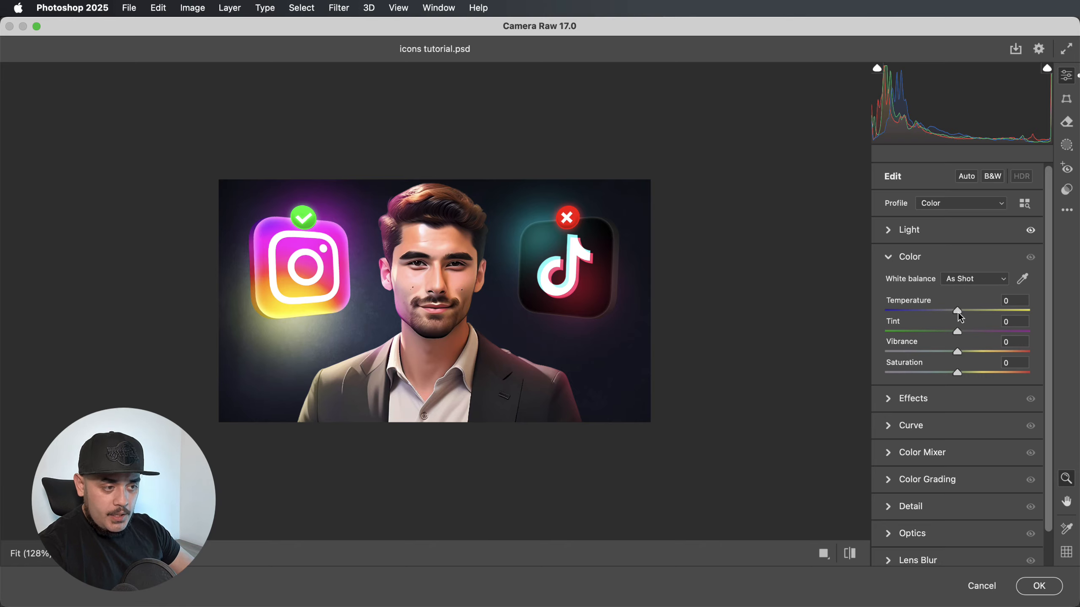
pyautogui.moveTo(958, 312); pyautogui.dragTo(959, 313)
pyautogui.doubleClick(957, 313)
pyautogui.press('super+z')
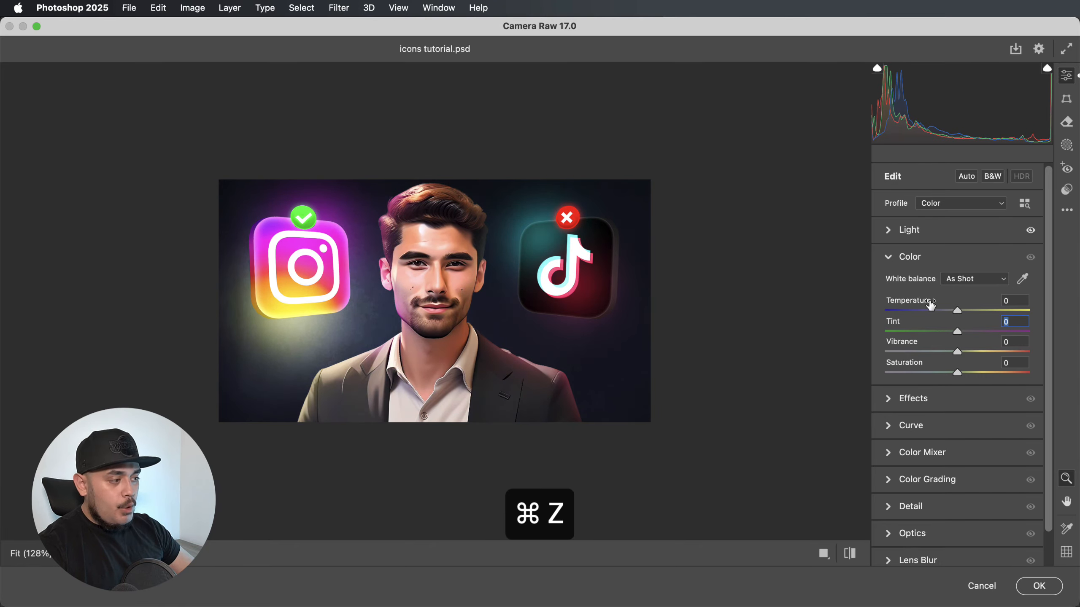
# Set the image's Vibrance to +10 and Saturation to +1.
pyautogui.moveTo(958, 354); pyautogui.dragTo(965, 352)
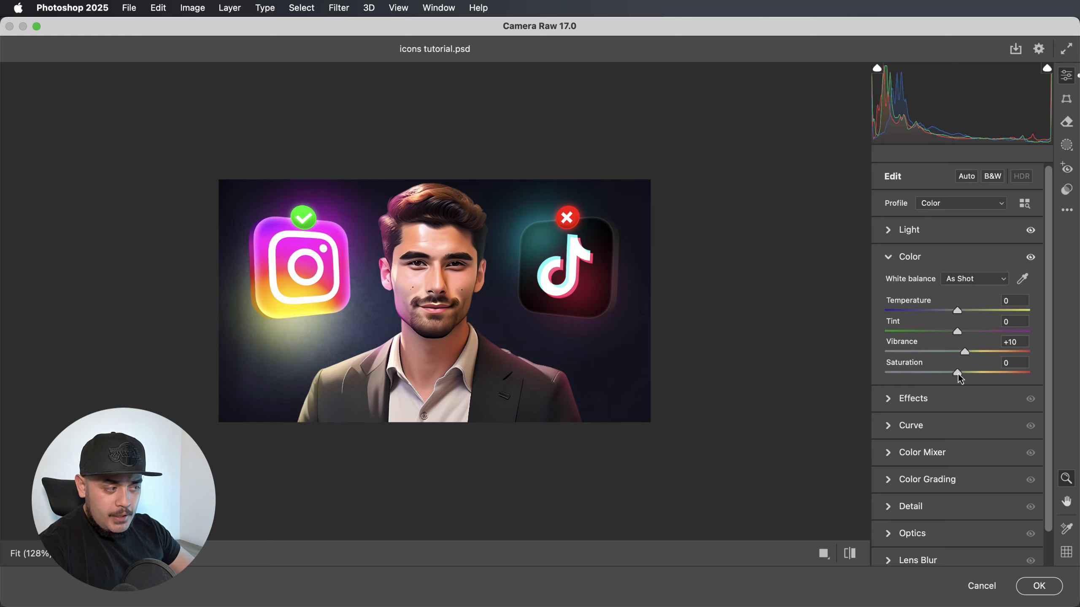
pyautogui.moveTo(959, 375); pyautogui.dragTo(960, 374)
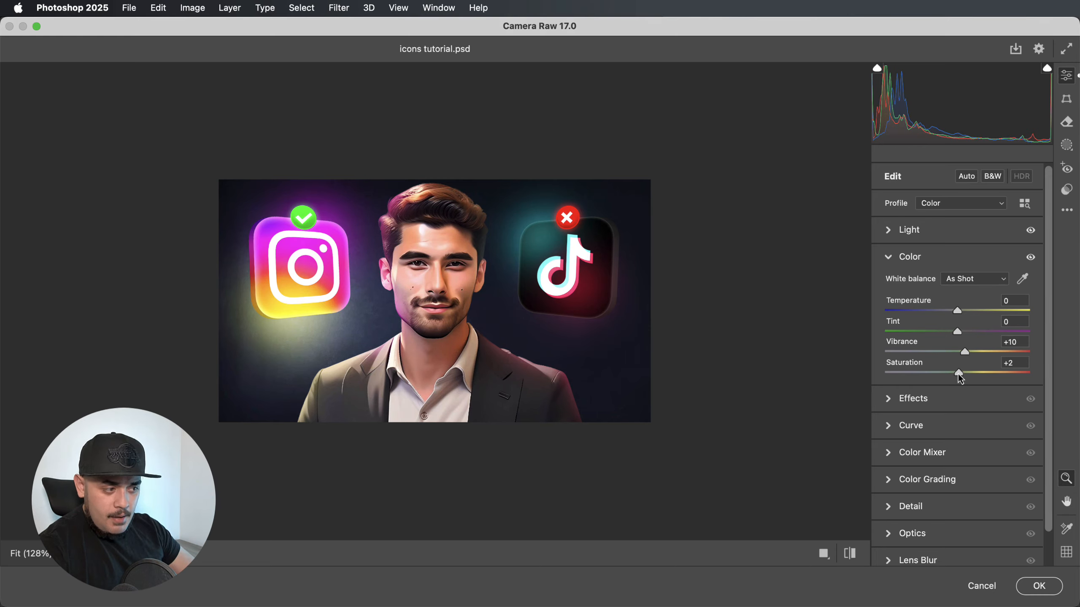
pyautogui.moveTo(960, 379); pyautogui.dragTo(959, 380)
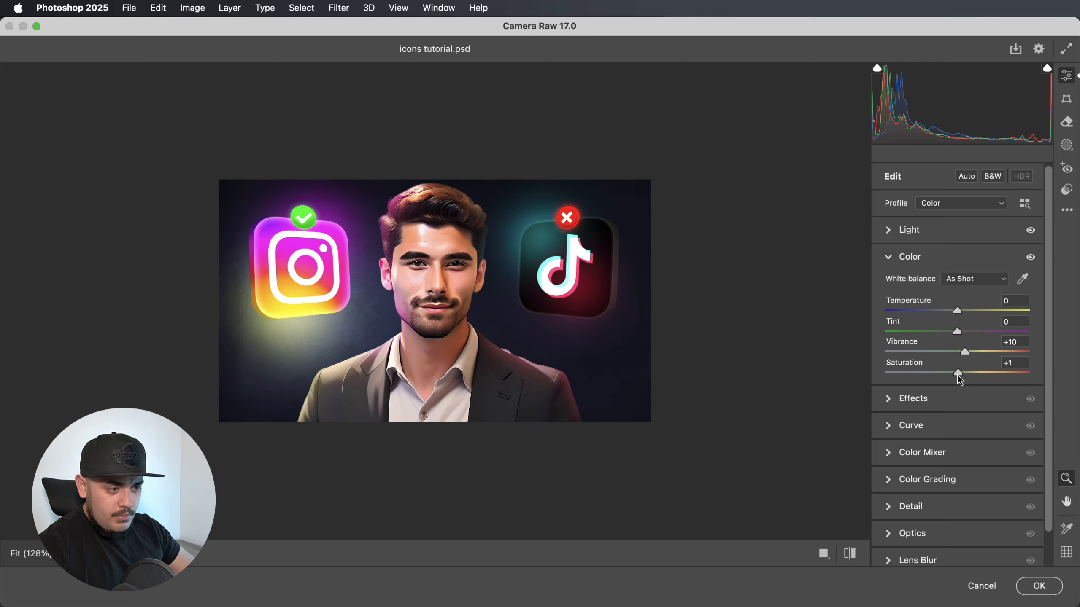
# Set the effects to Texture +30, Clarity +15, Vignette -8 and Grain 12, comparing the image with and without them.
pyautogui.click(888, 404)
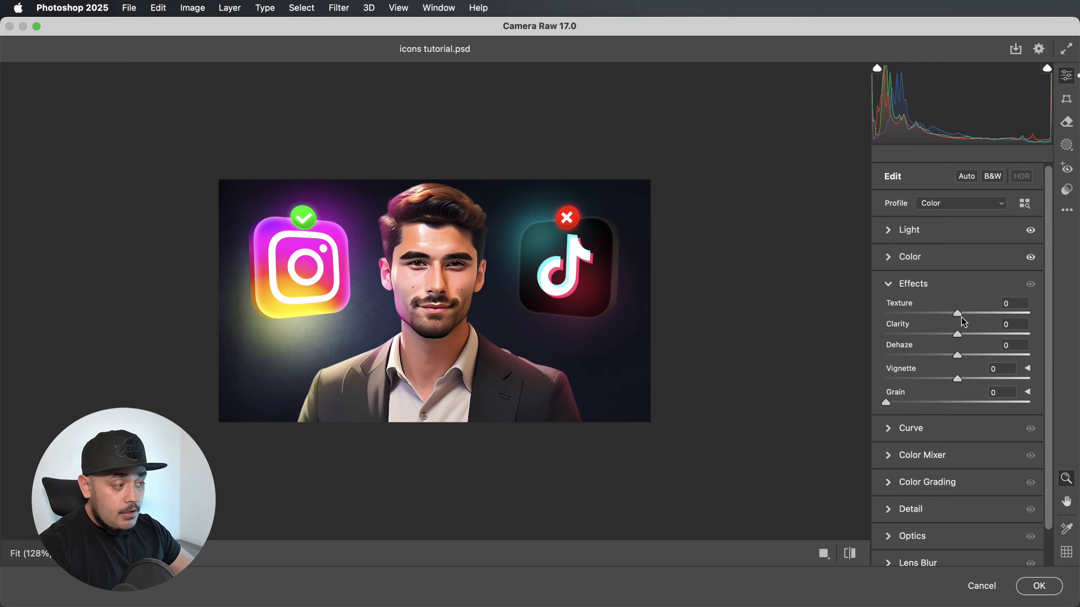
pyautogui.moveTo(957, 315); pyautogui.dragTo(971, 334)
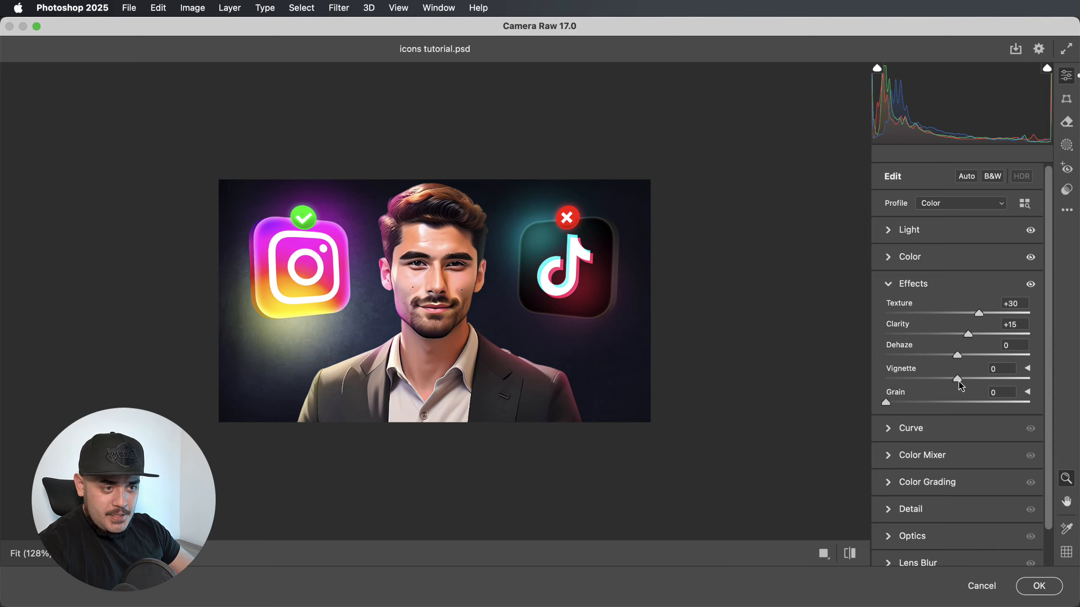
pyautogui.moveTo(958, 381); pyautogui.dragTo(952, 380)
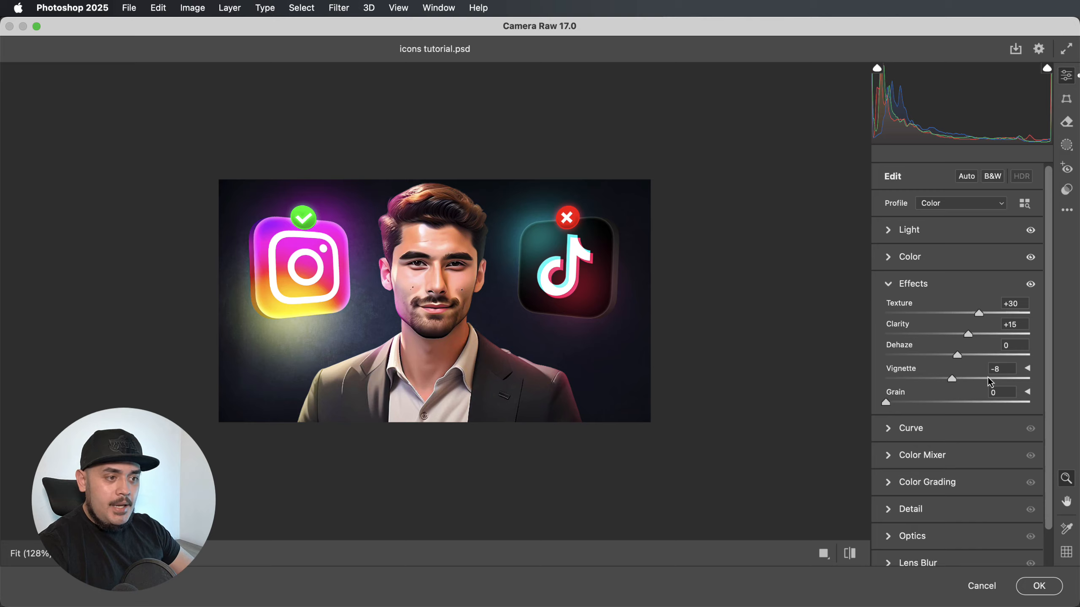
pyautogui.click(1029, 285)
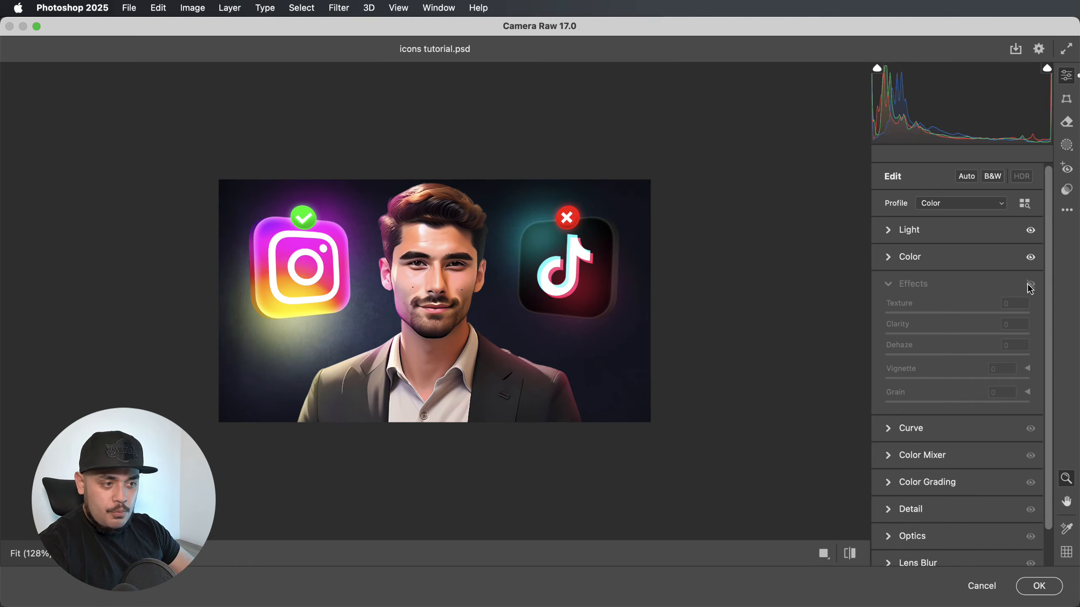
pyautogui.click(1029, 284)
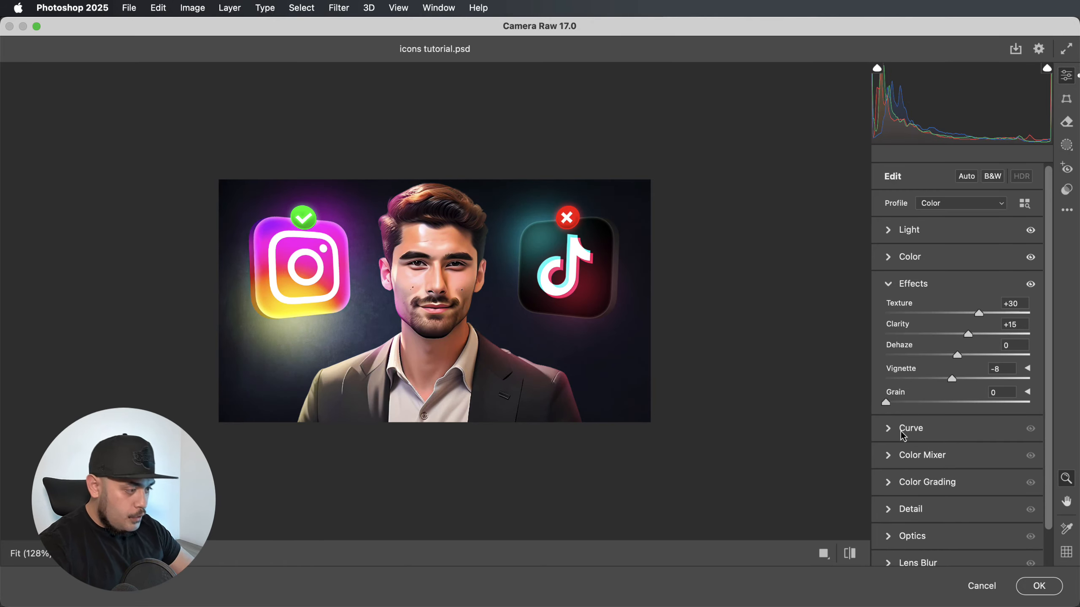
pyautogui.moveTo(894, 402); pyautogui.dragTo(905, 398)
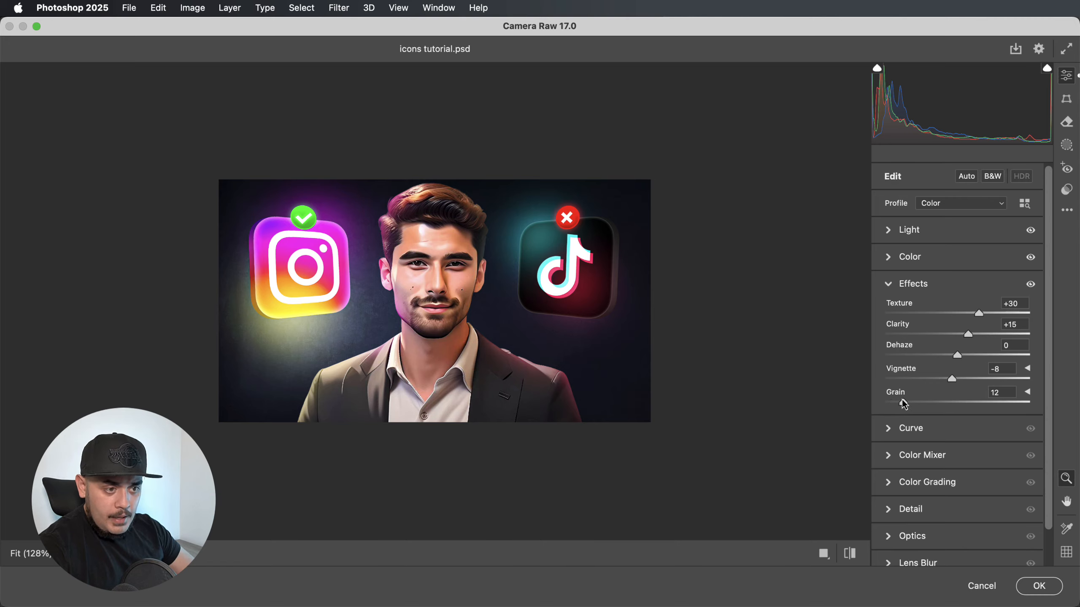
# Add a highlight point at input 176 on the point curve, raise its output to 183, and compare before and after.
pyautogui.click(889, 428)
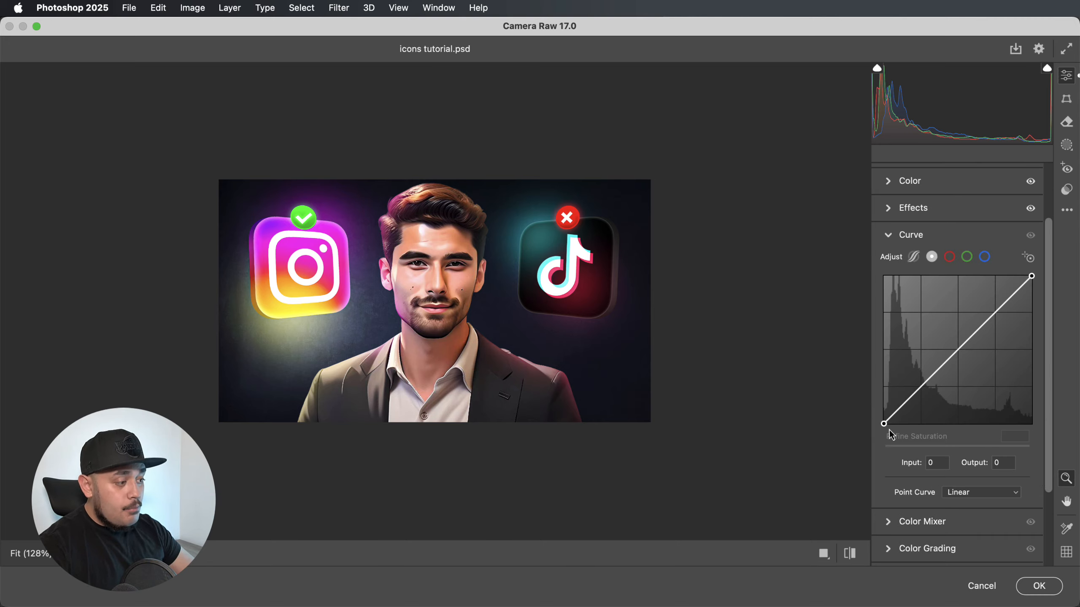
pyautogui.click(985, 322)
pyautogui.press('Up')
pyautogui.press('Up')
pyautogui.press('Up')
pyautogui.press('Up')
pyautogui.press('Up')
pyautogui.press('Up')
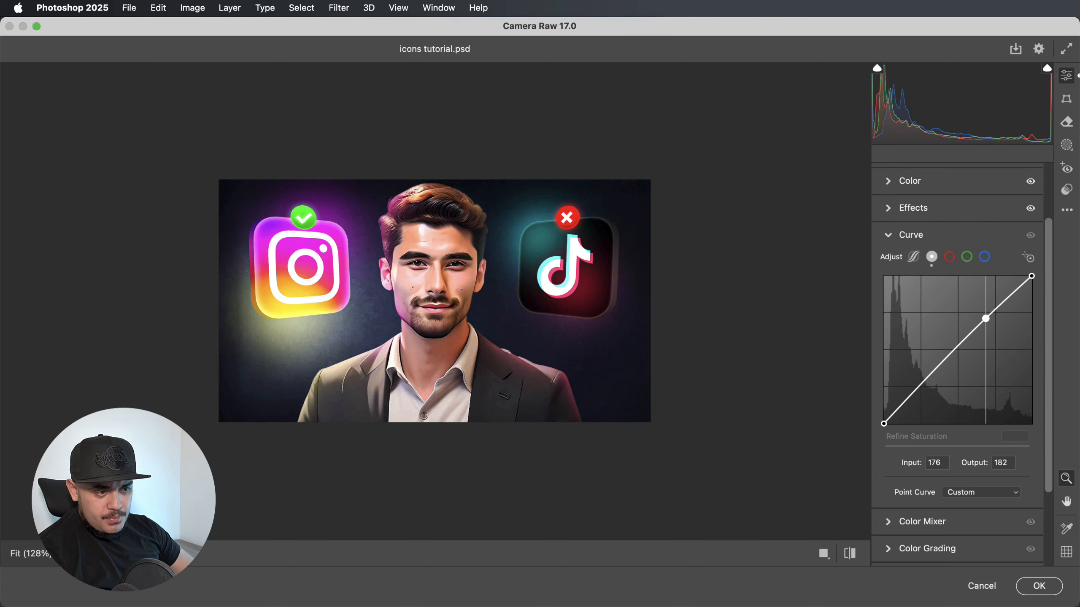
pyautogui.press('Up')
pyautogui.press('Up')
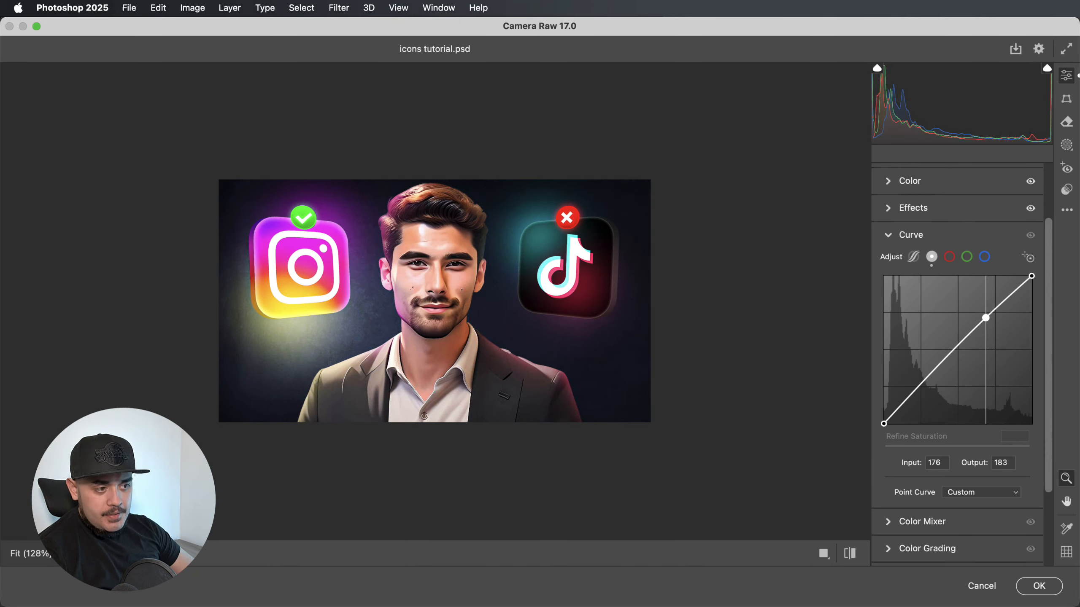
pyautogui.moveTo(986, 318); pyautogui.dragTo(985, 317)
pyautogui.press('super+z')
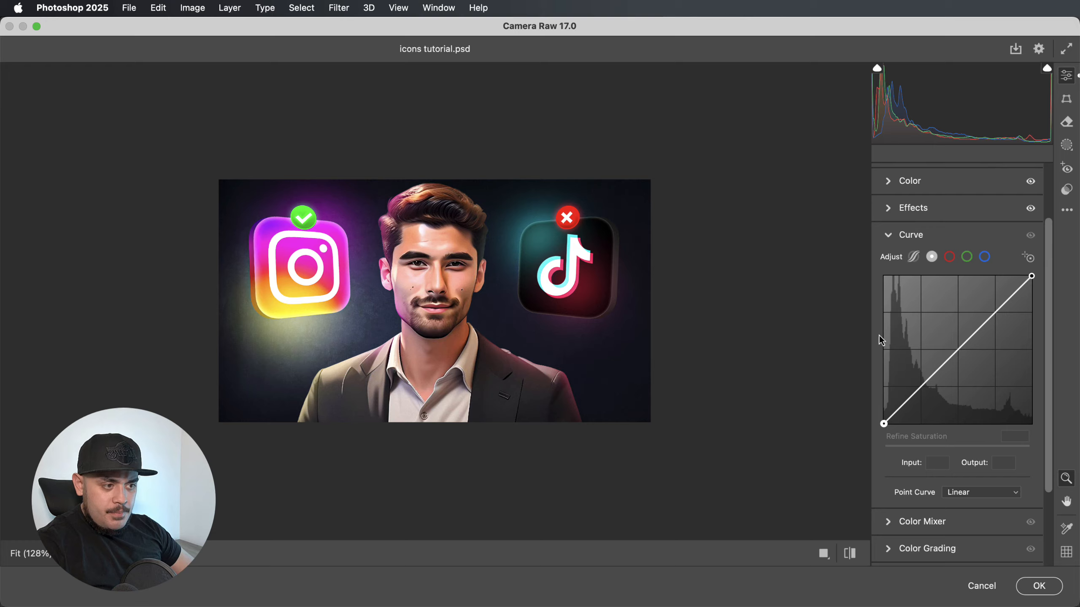
pyautogui.press('shift+super+z')
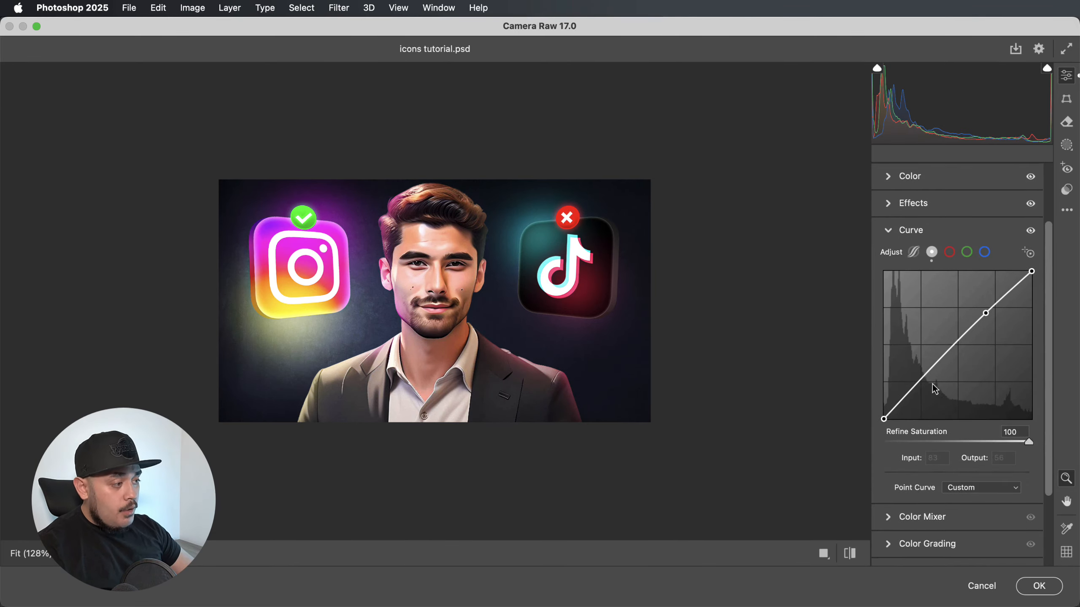
# Apply a moderate amount of sharpening to the image and collapse the Detail adjustments.
pyautogui.scroll(-5, 933, 386)
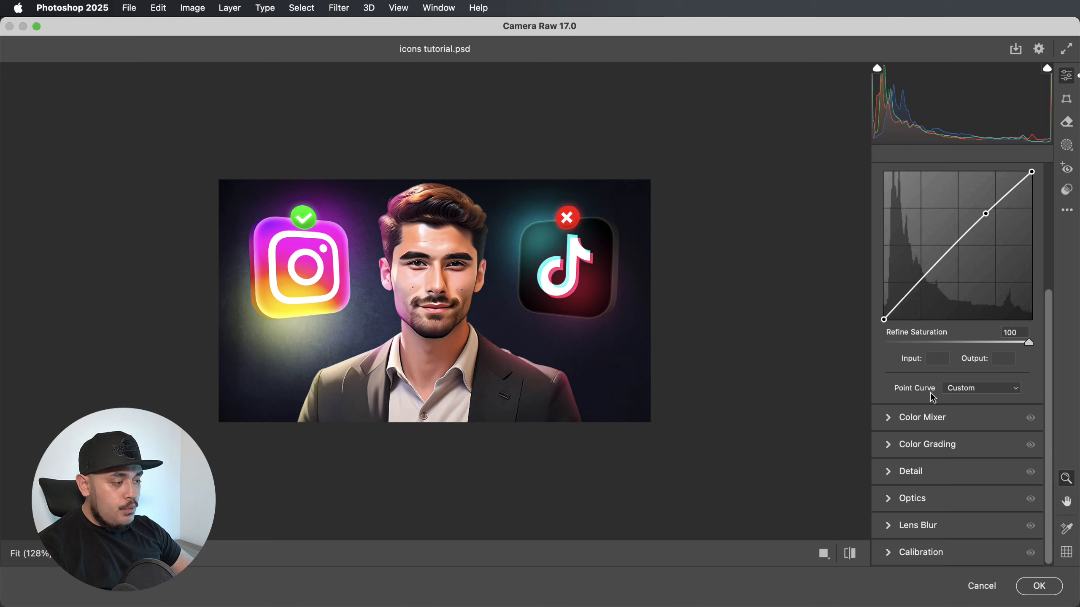
pyautogui.click(889, 475)
pyautogui.moveTo(889, 427); pyautogui.dragTo(917, 421)
pyautogui.scroll(-2, 952, 434)
pyautogui.click(890, 351)
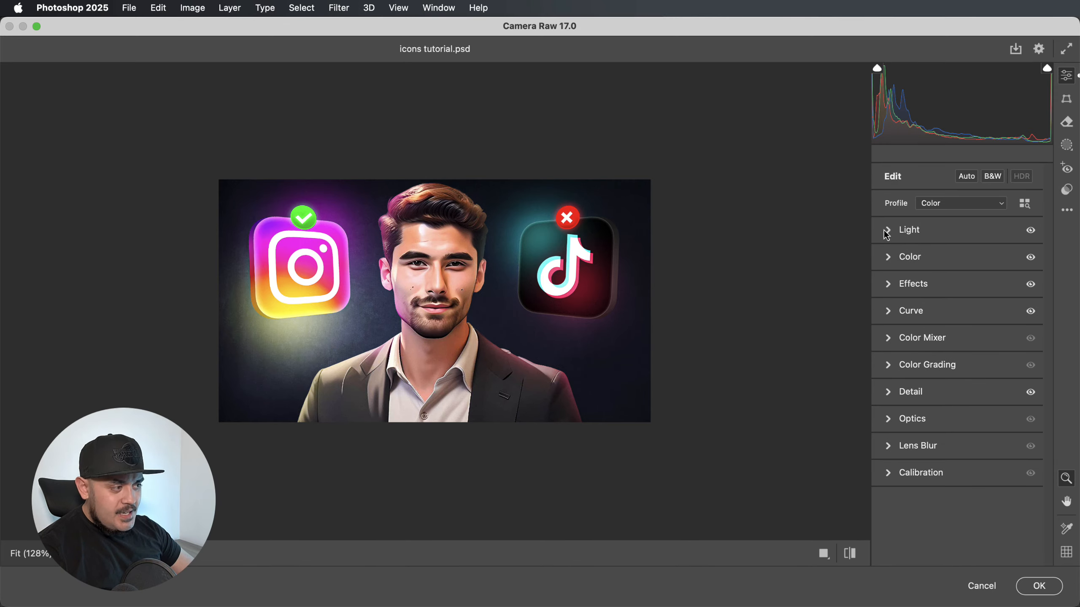
# Set the image's Exposure to +0.20 and compare the result with the previous state.
pyautogui.click(888, 234)
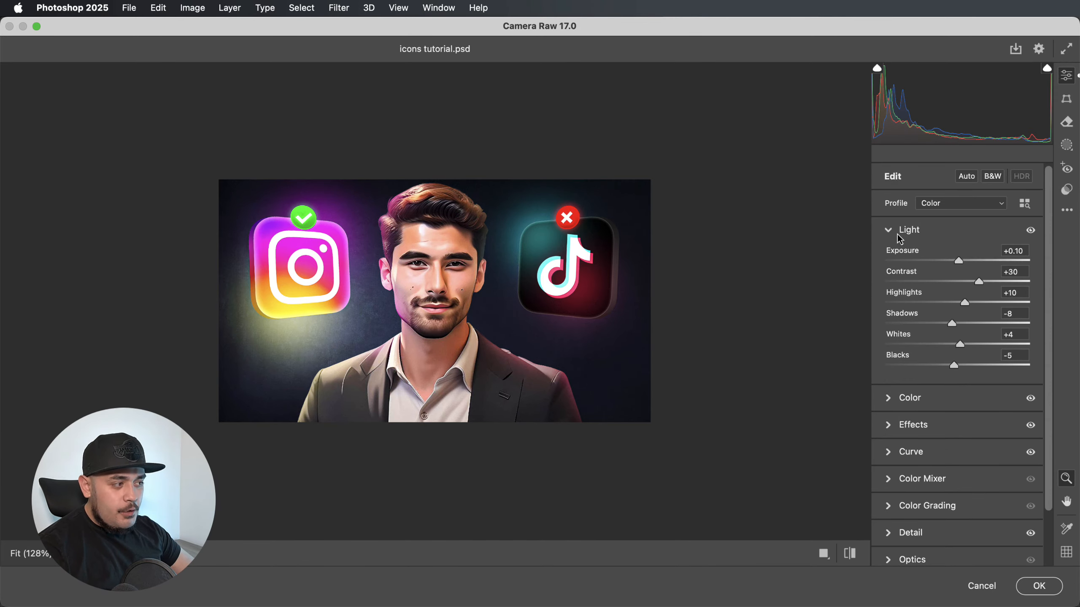
pyautogui.moveTo(959, 261); pyautogui.dragTo(960, 261)
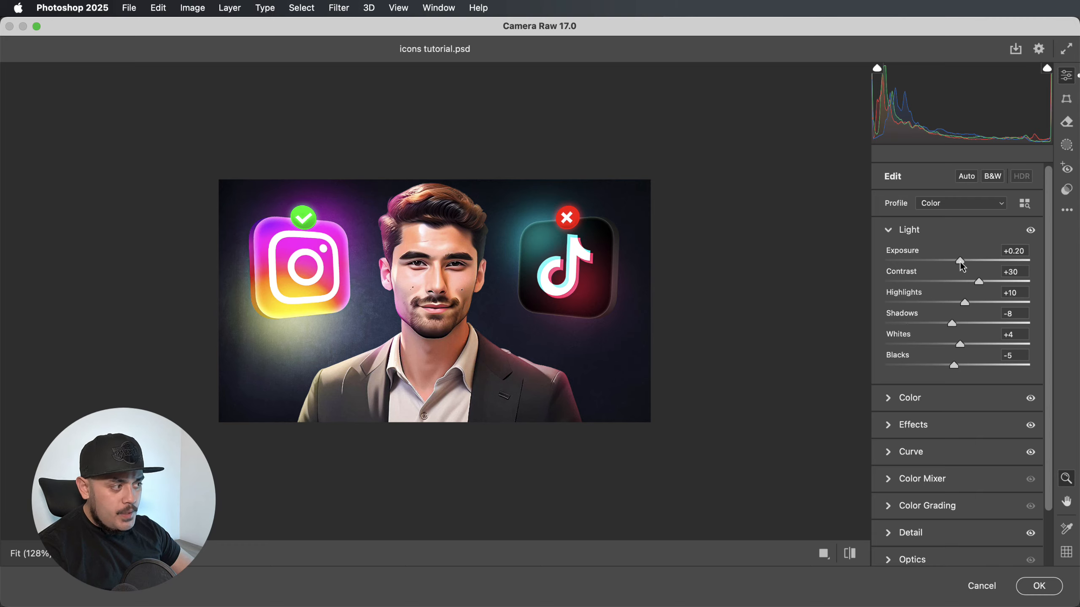
pyautogui.press('shift+super+z')
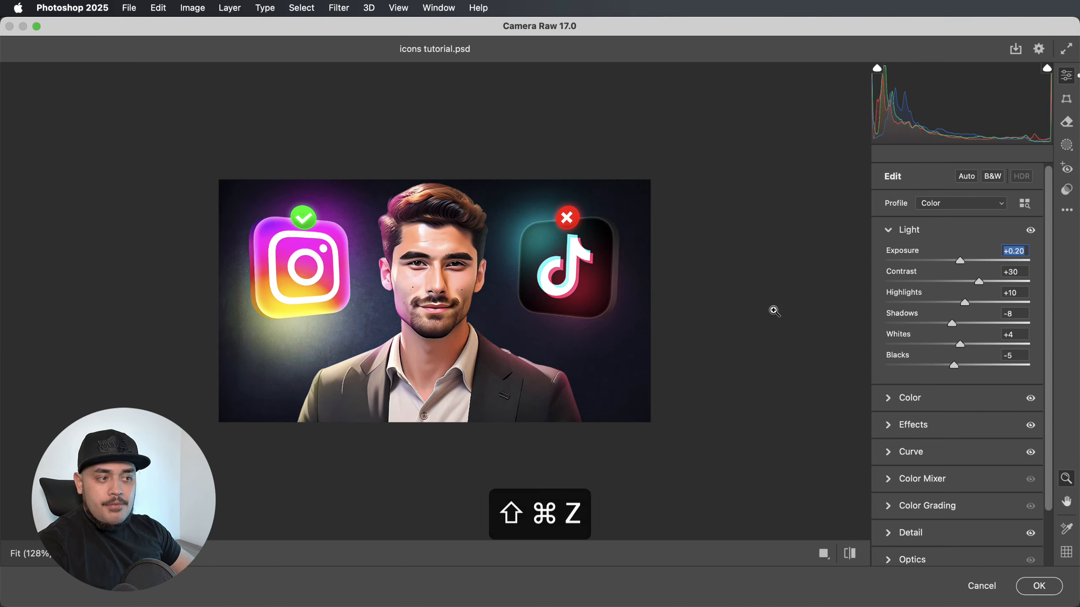